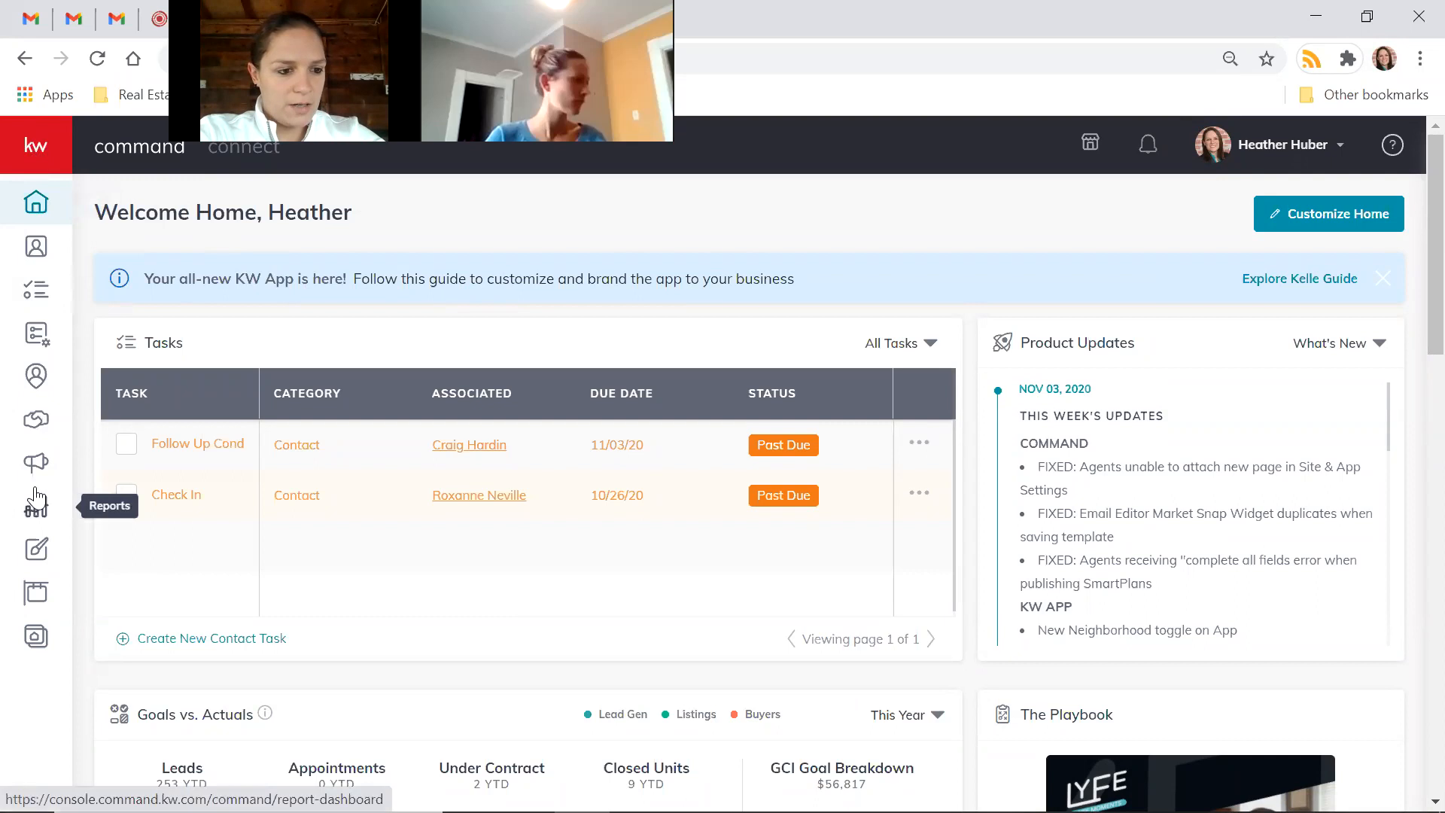
click(36, 636)
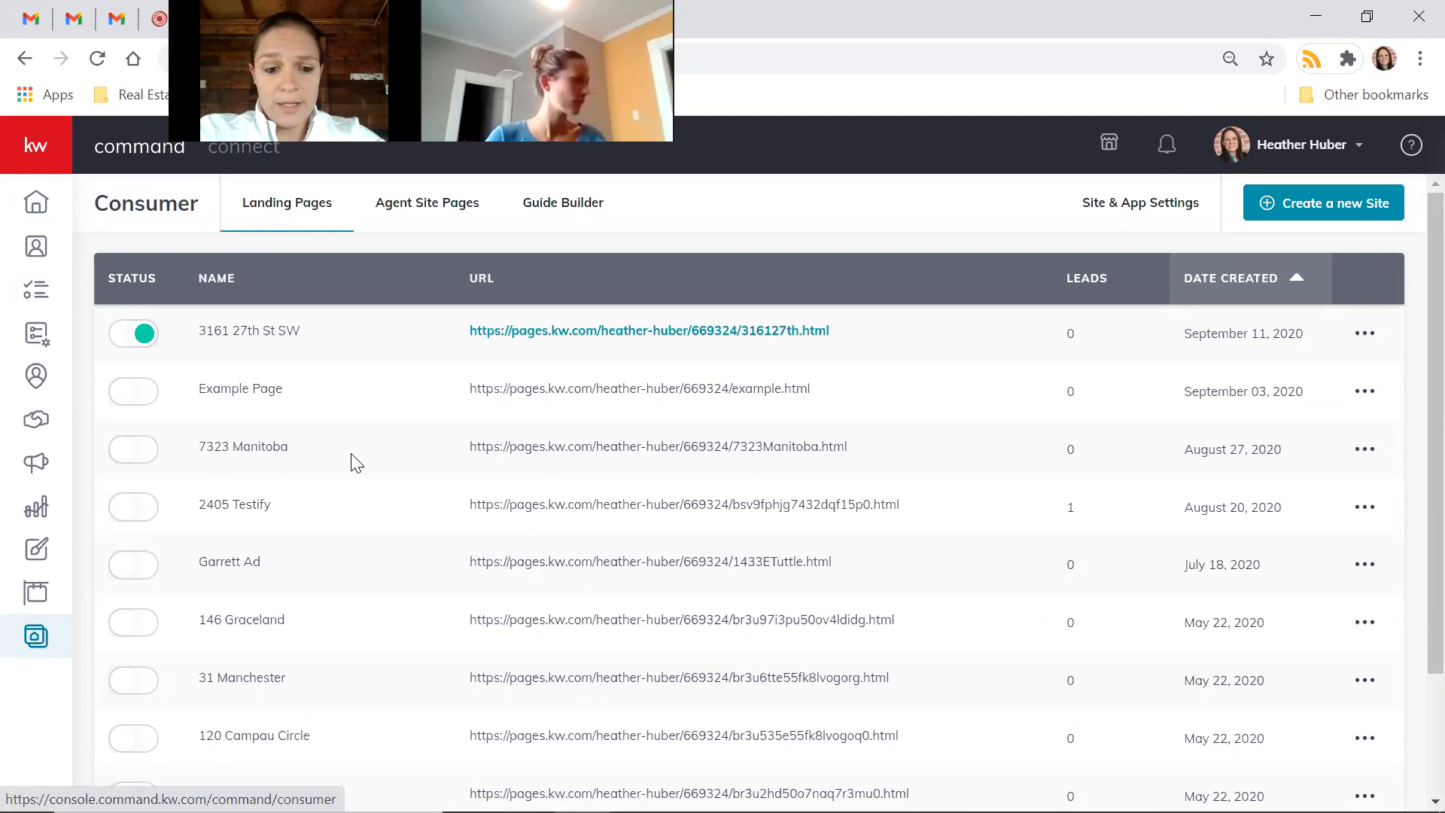
scroll(357, 462, down, 3)
scroll(357, 462, up, 3)
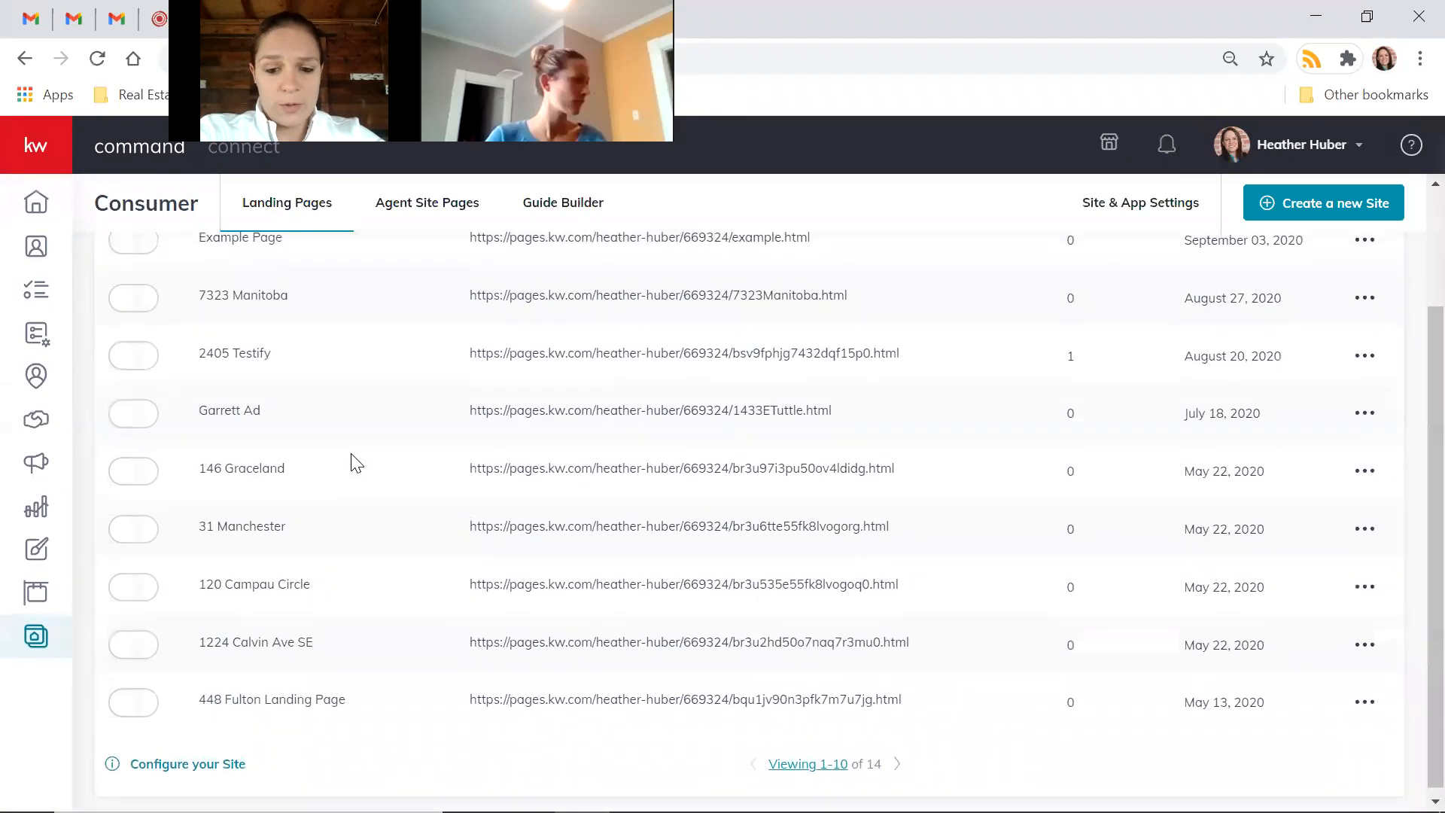
scroll(357, 462, down, 2)
scroll(357, 462, up, 2)
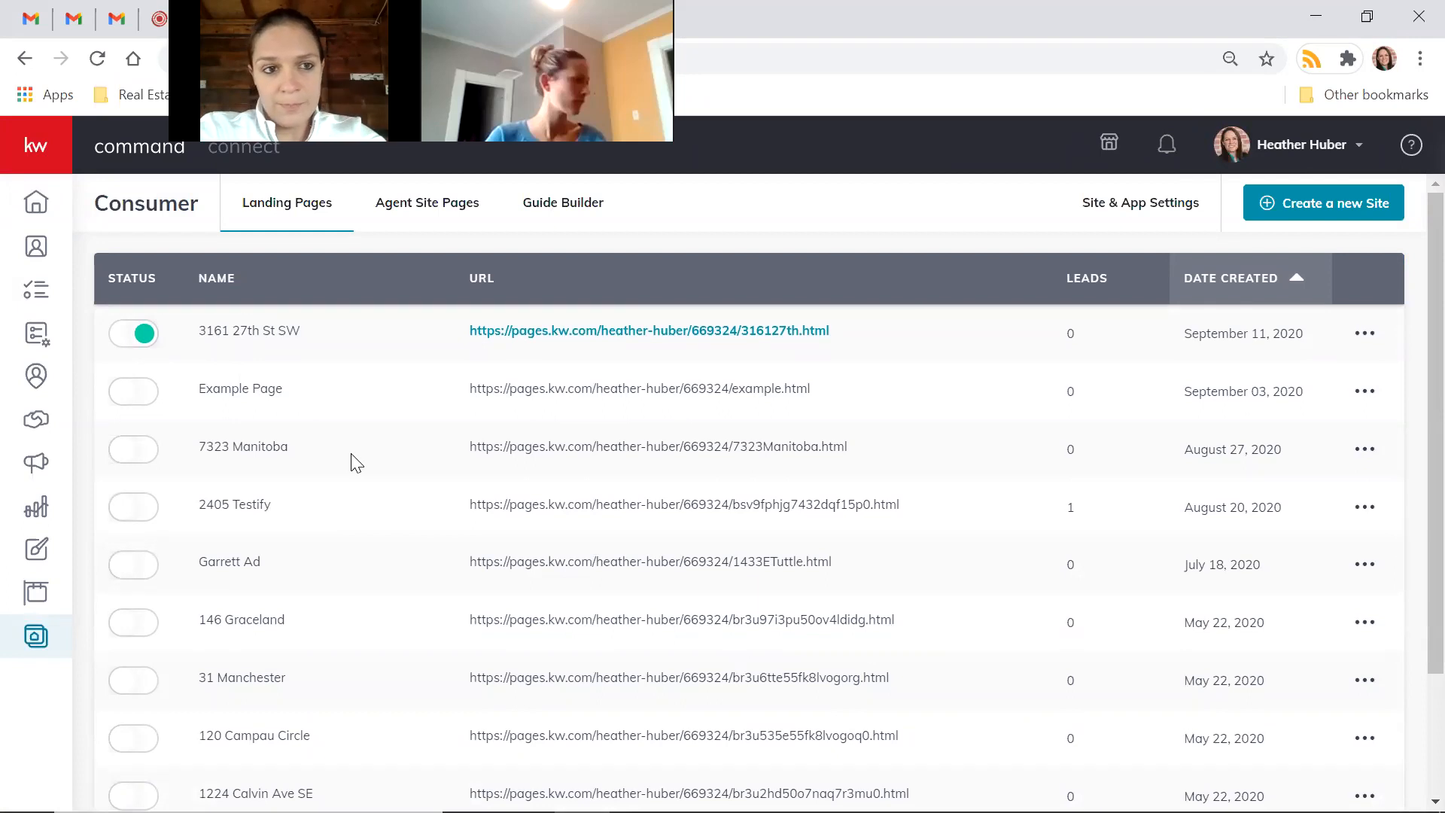
click(606, 335)
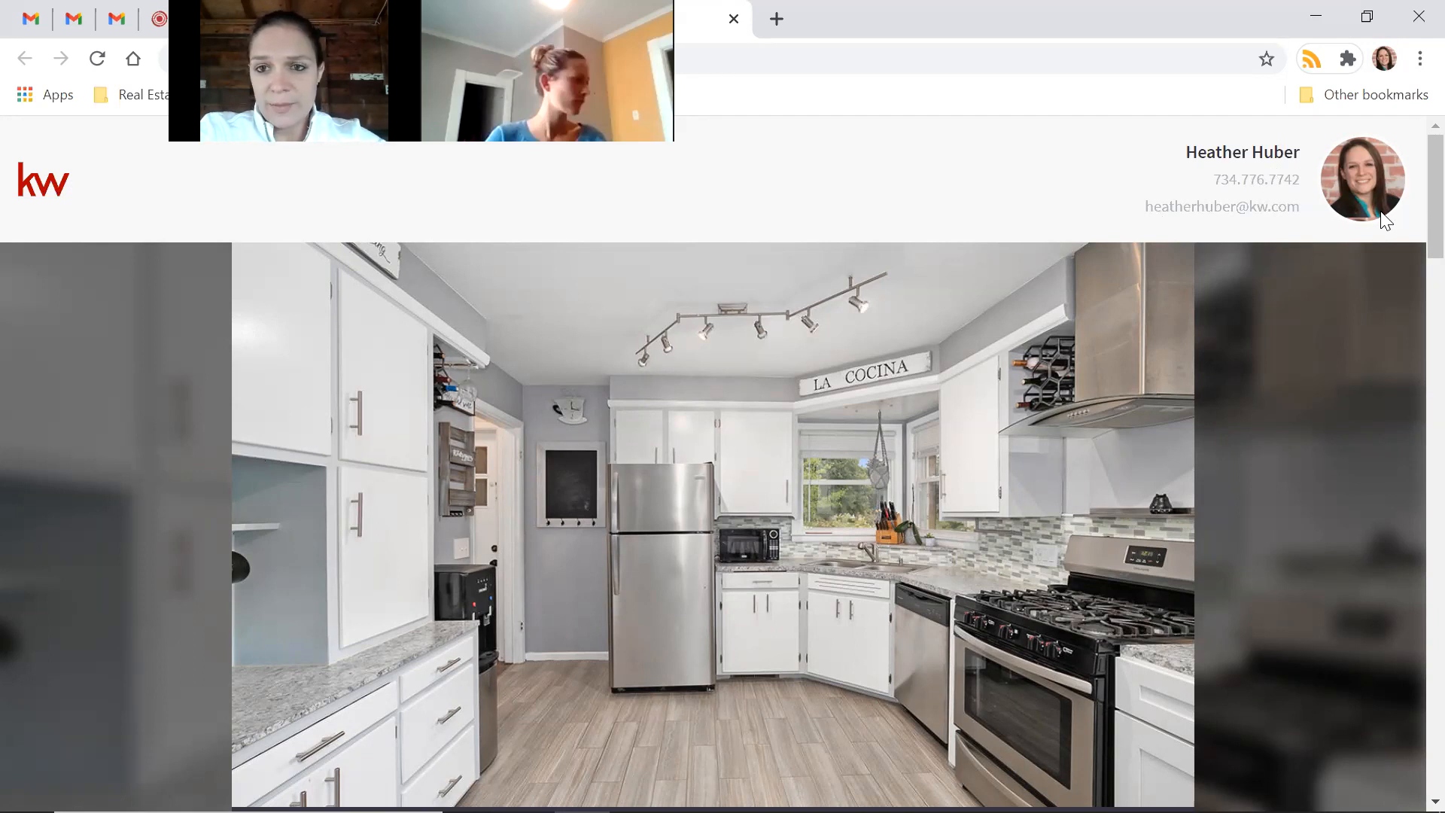
scroll(1319, 356, down, 1)
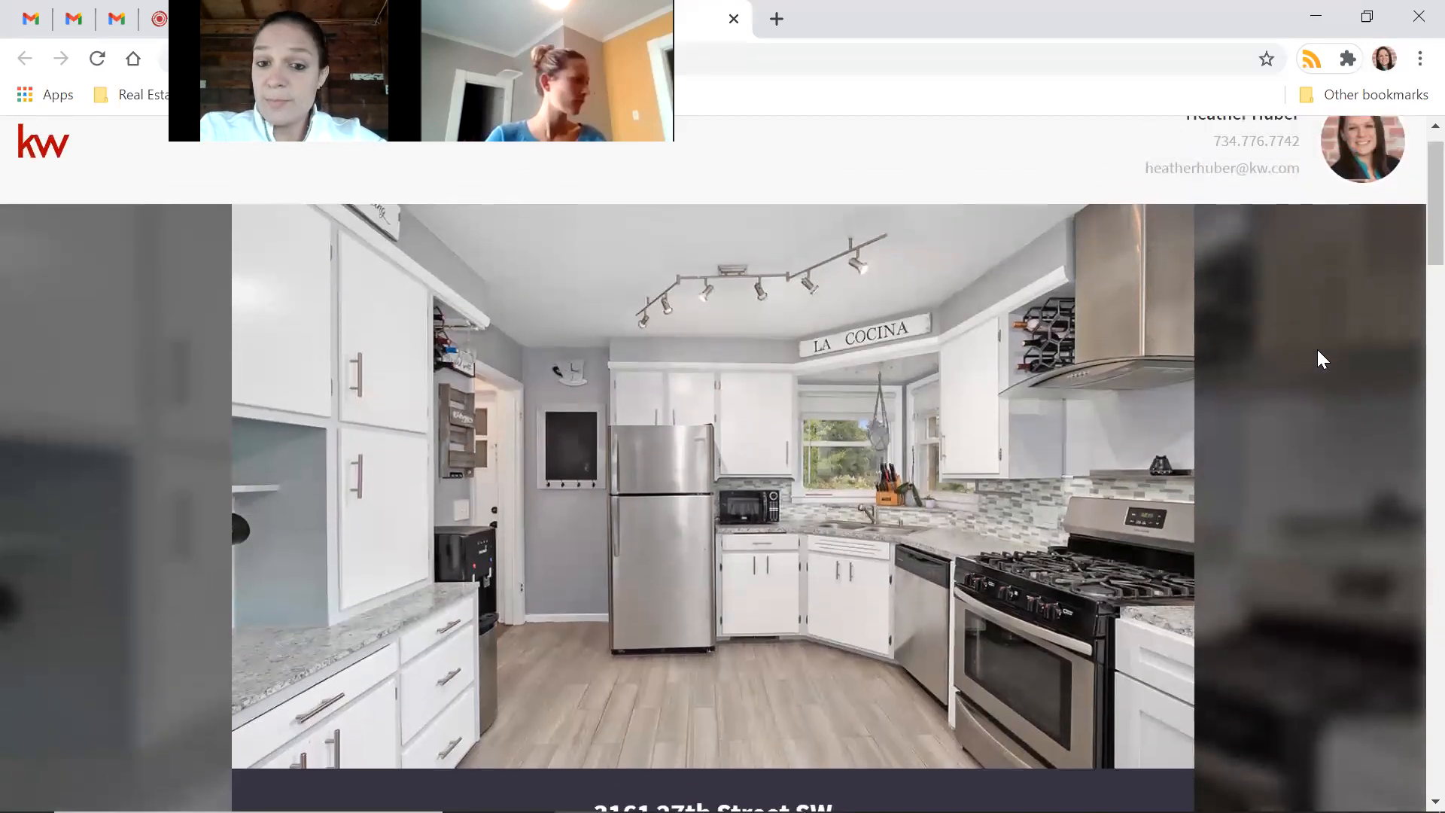
scroll(1317, 357, down, 3)
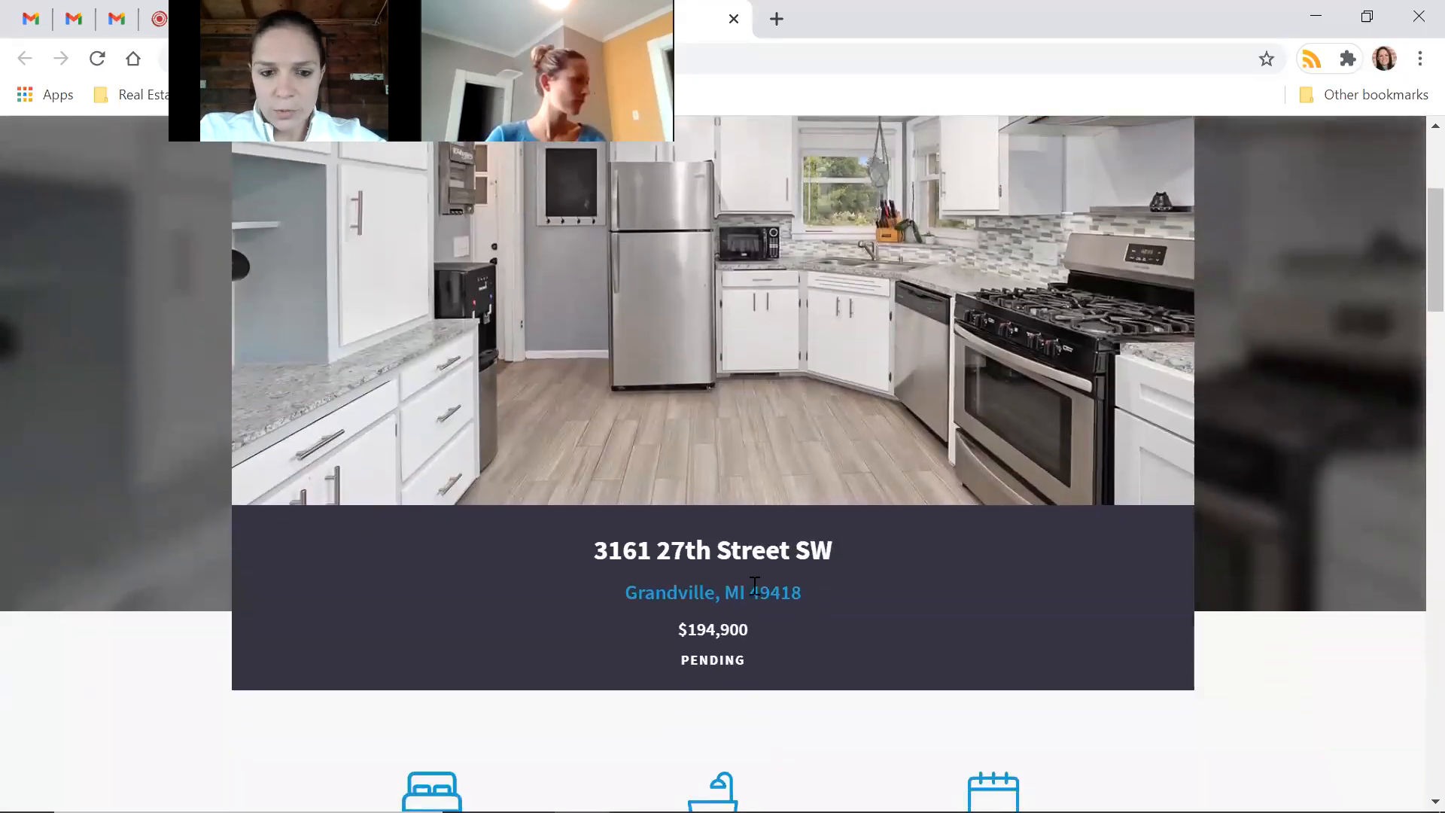
scroll(1110, 651, down, 3)
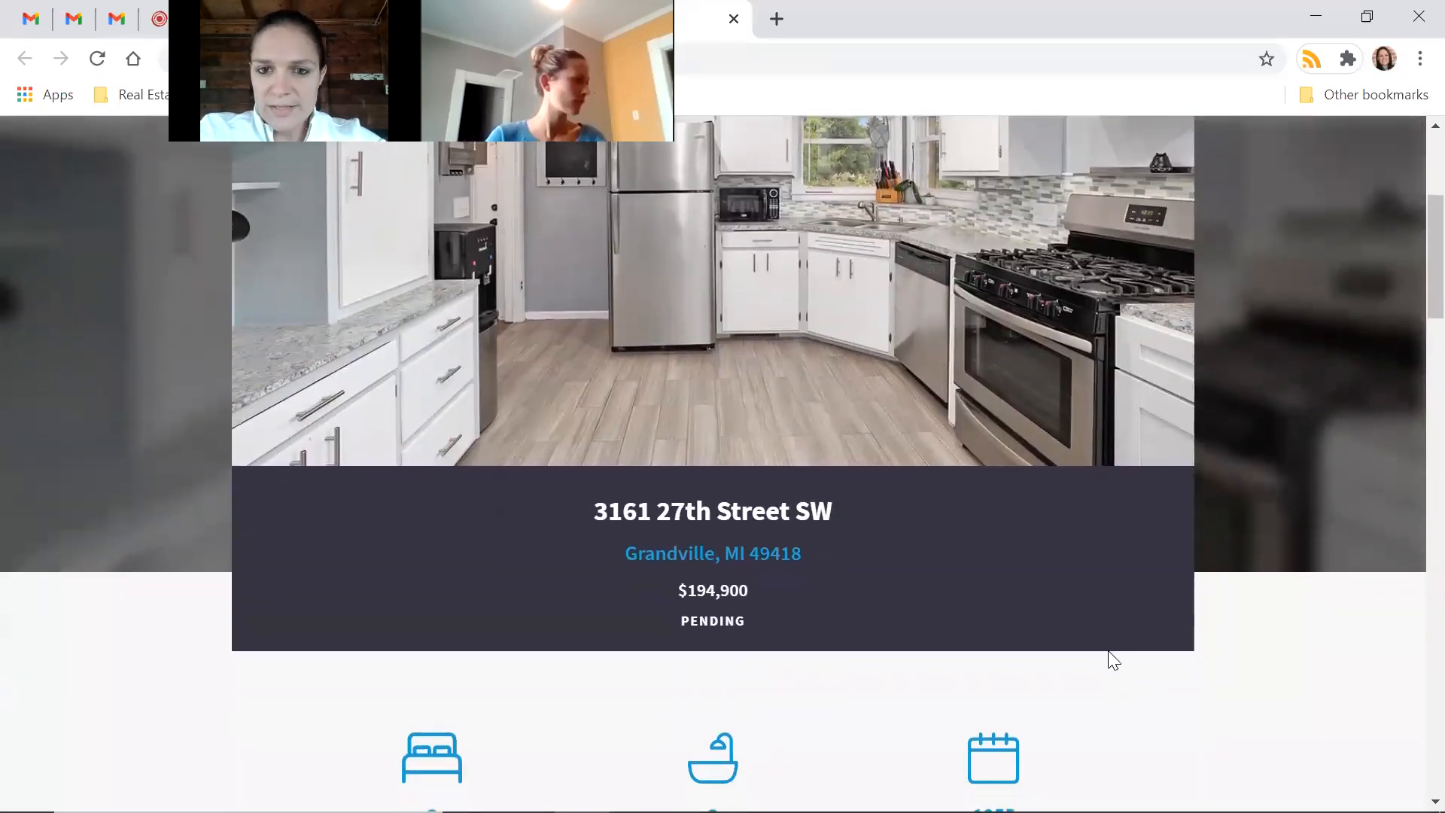
scroll(1112, 660, down, 1)
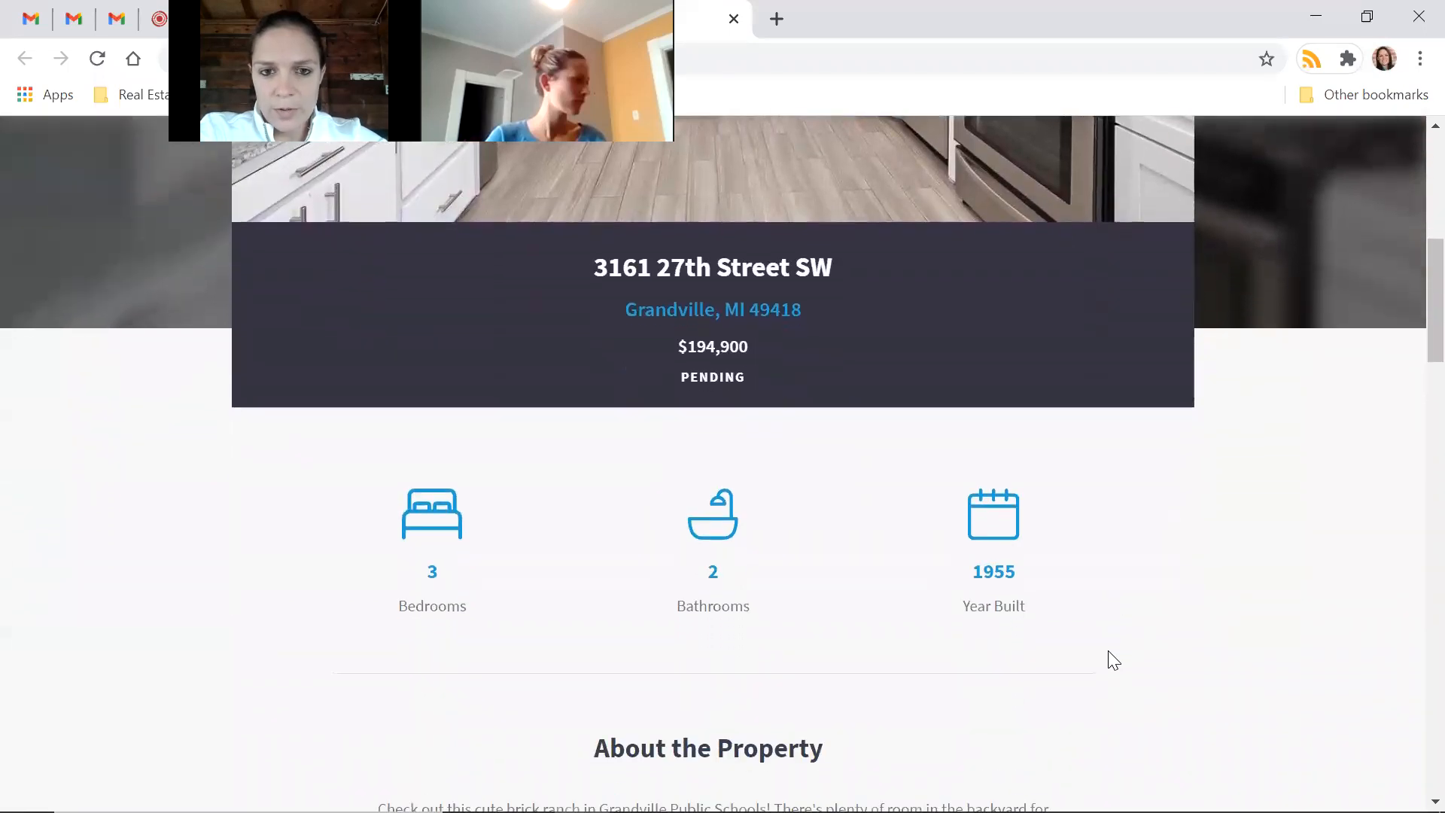
scroll(1111, 656, down, 4)
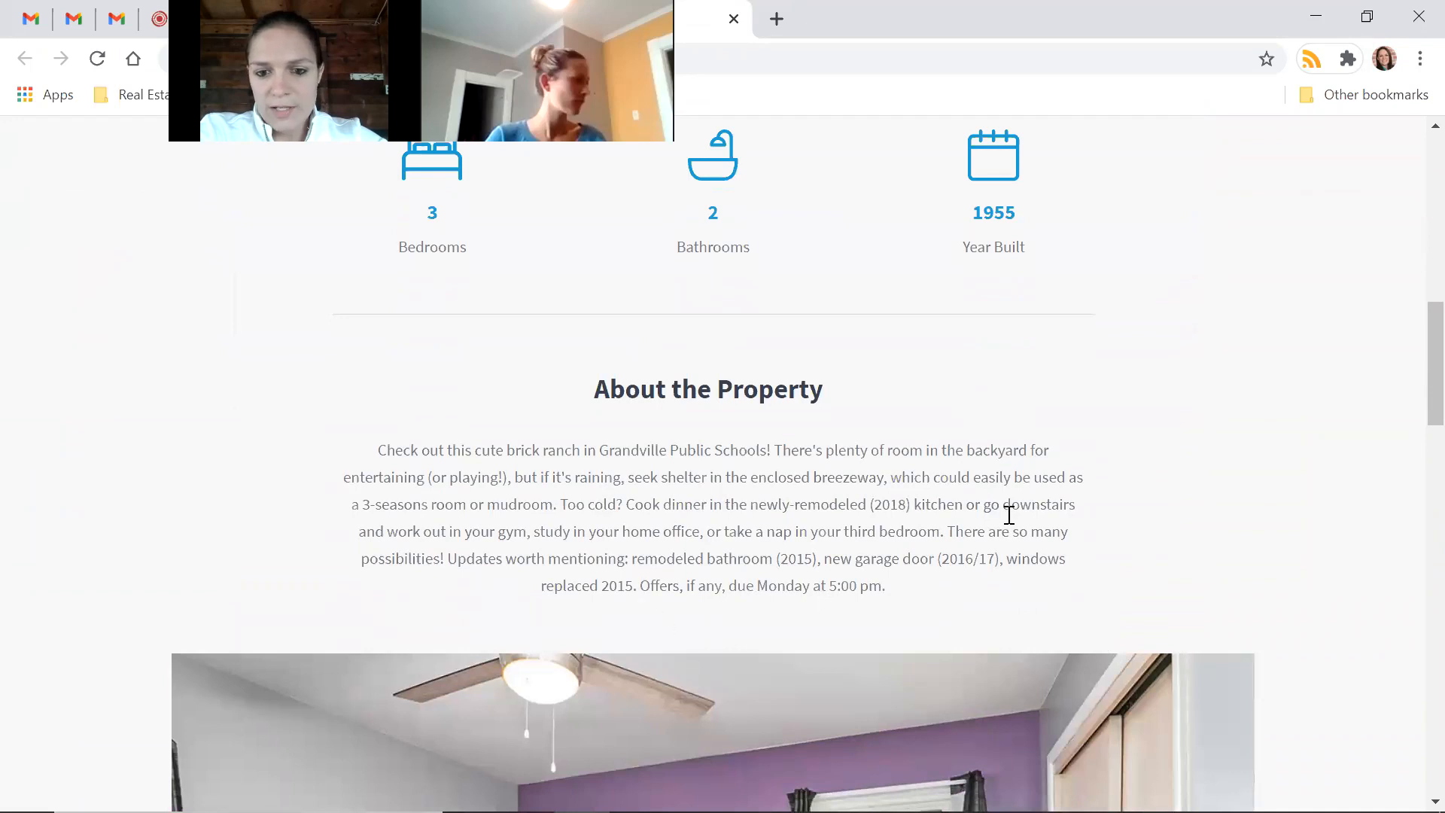
scroll(1006, 515, up, 1)
scroll(1006, 515, up, 1)
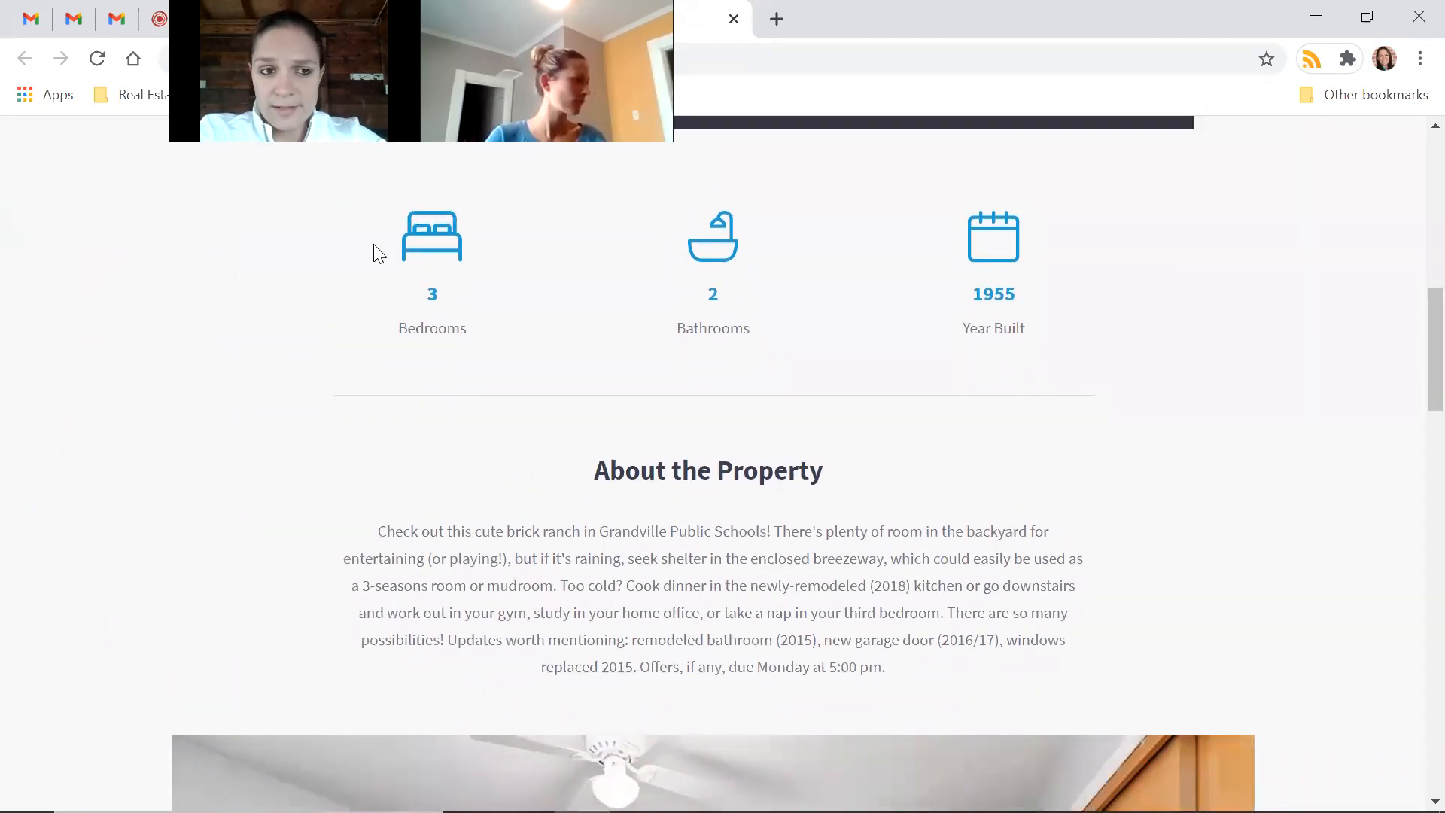
scroll(1309, 494, down, 6)
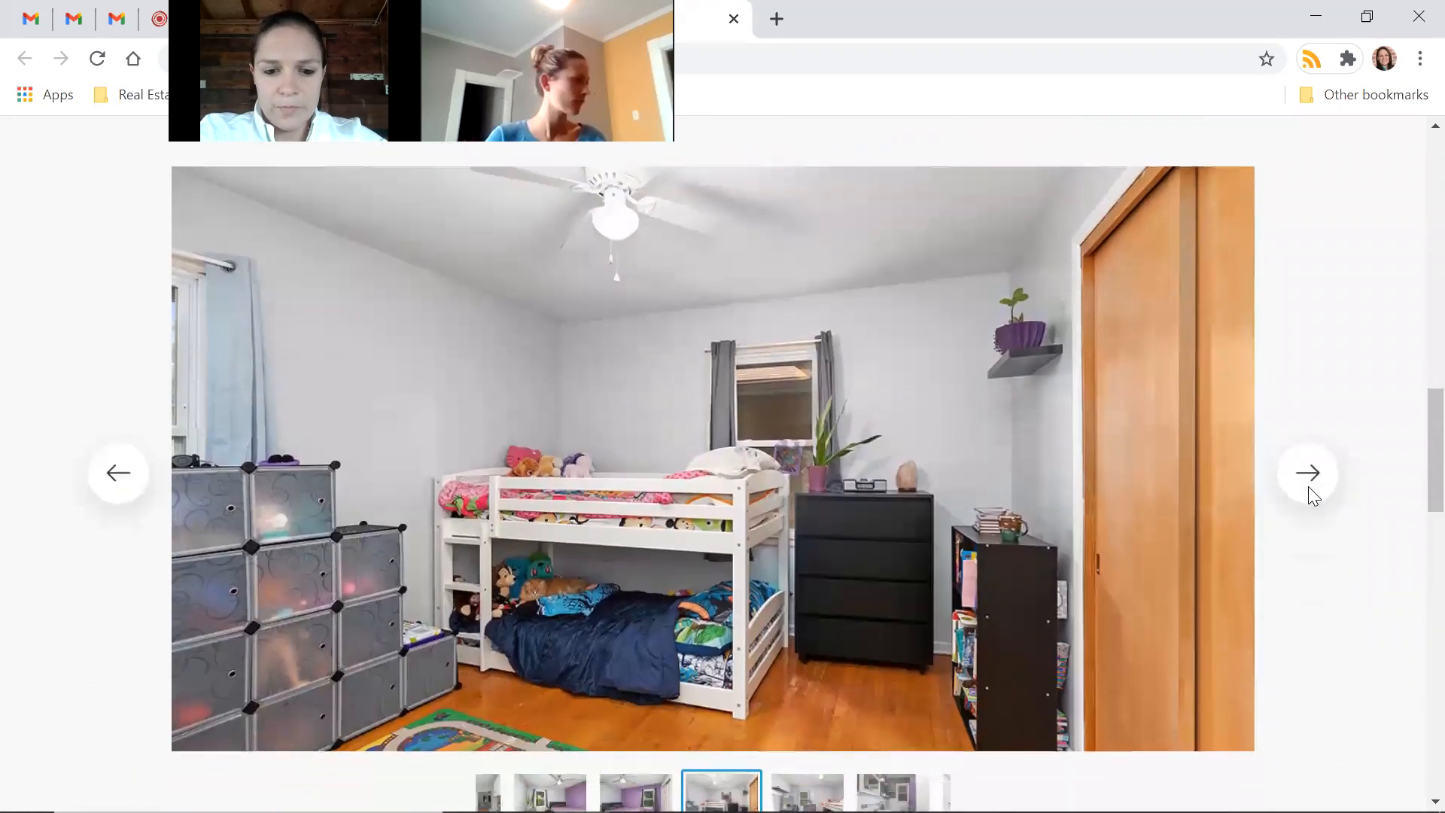
click(1308, 481)
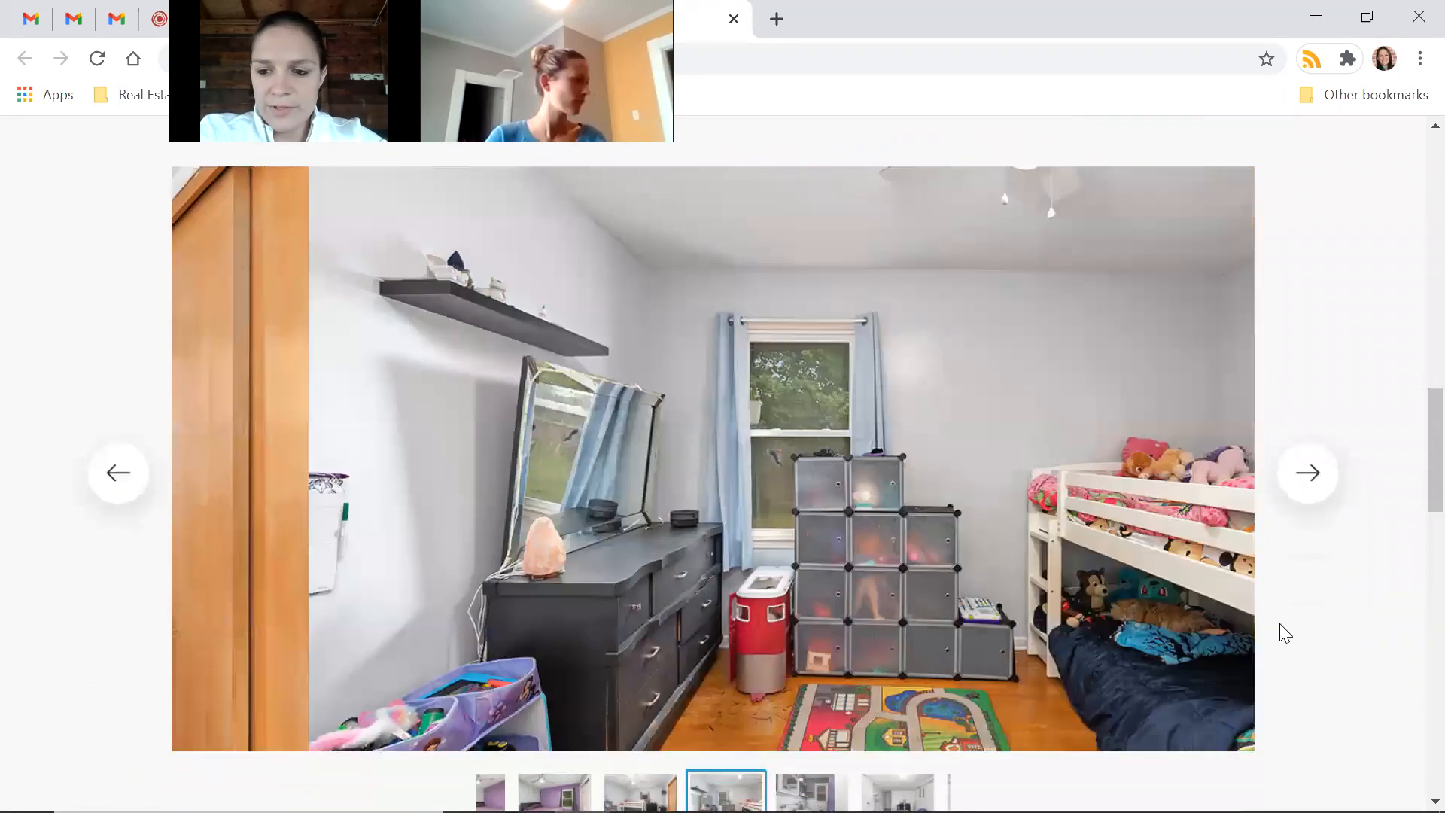
scroll(1357, 638, down, 3)
scroll(1357, 639, down, 4)
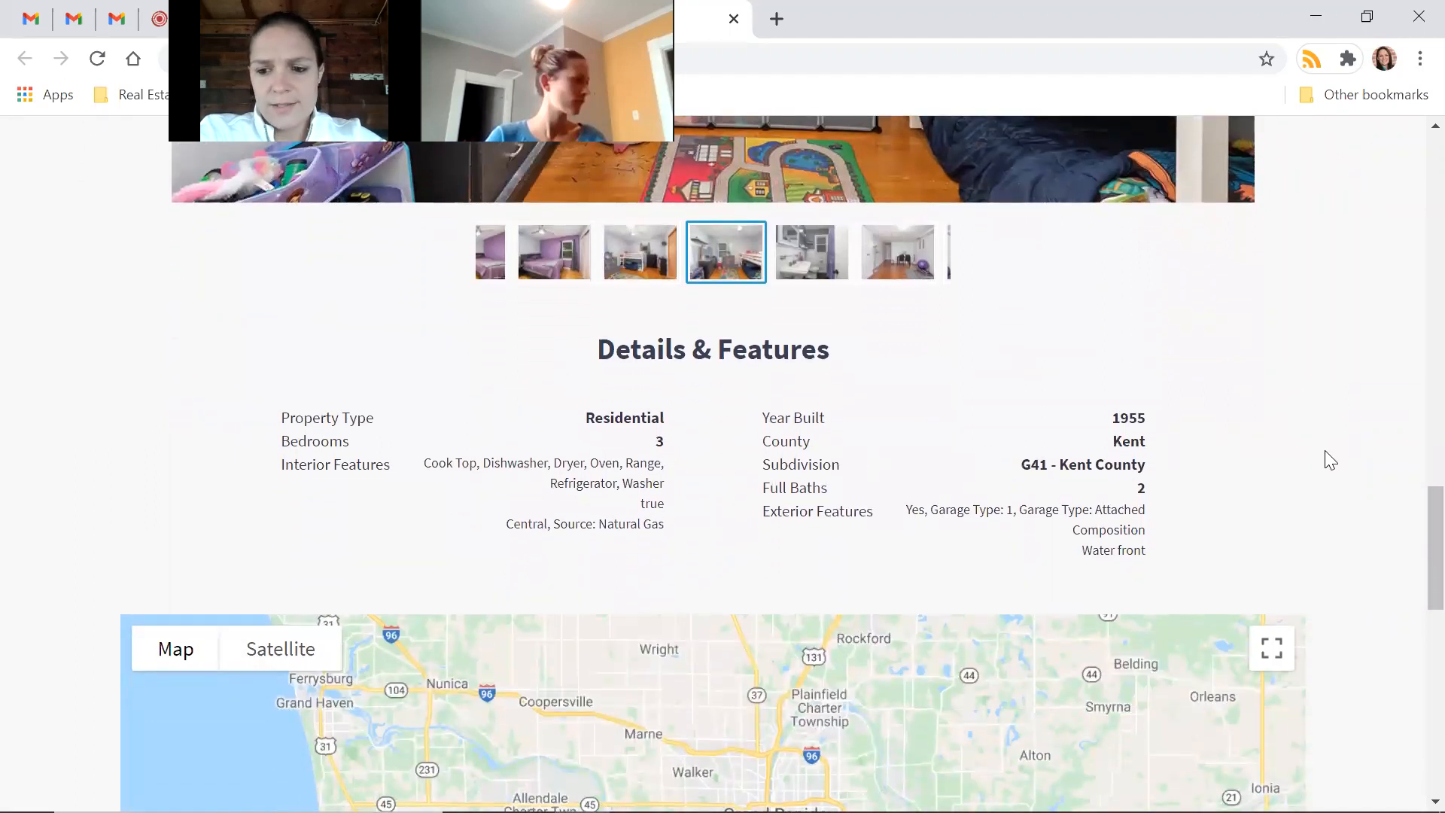
scroll(1325, 456, down, 3)
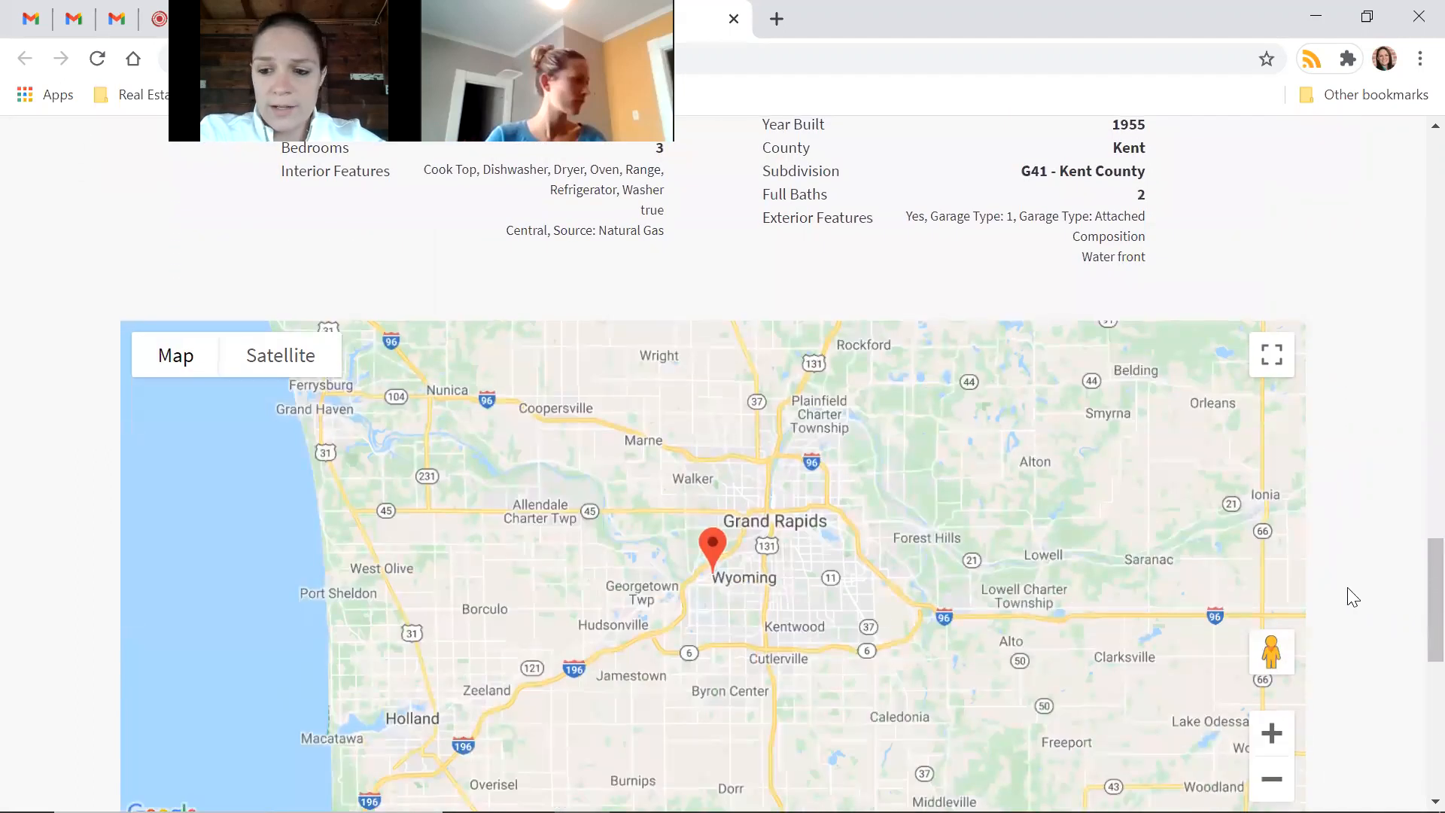
scroll(1348, 590, down, 4)
scroll(1347, 597, down, 3)
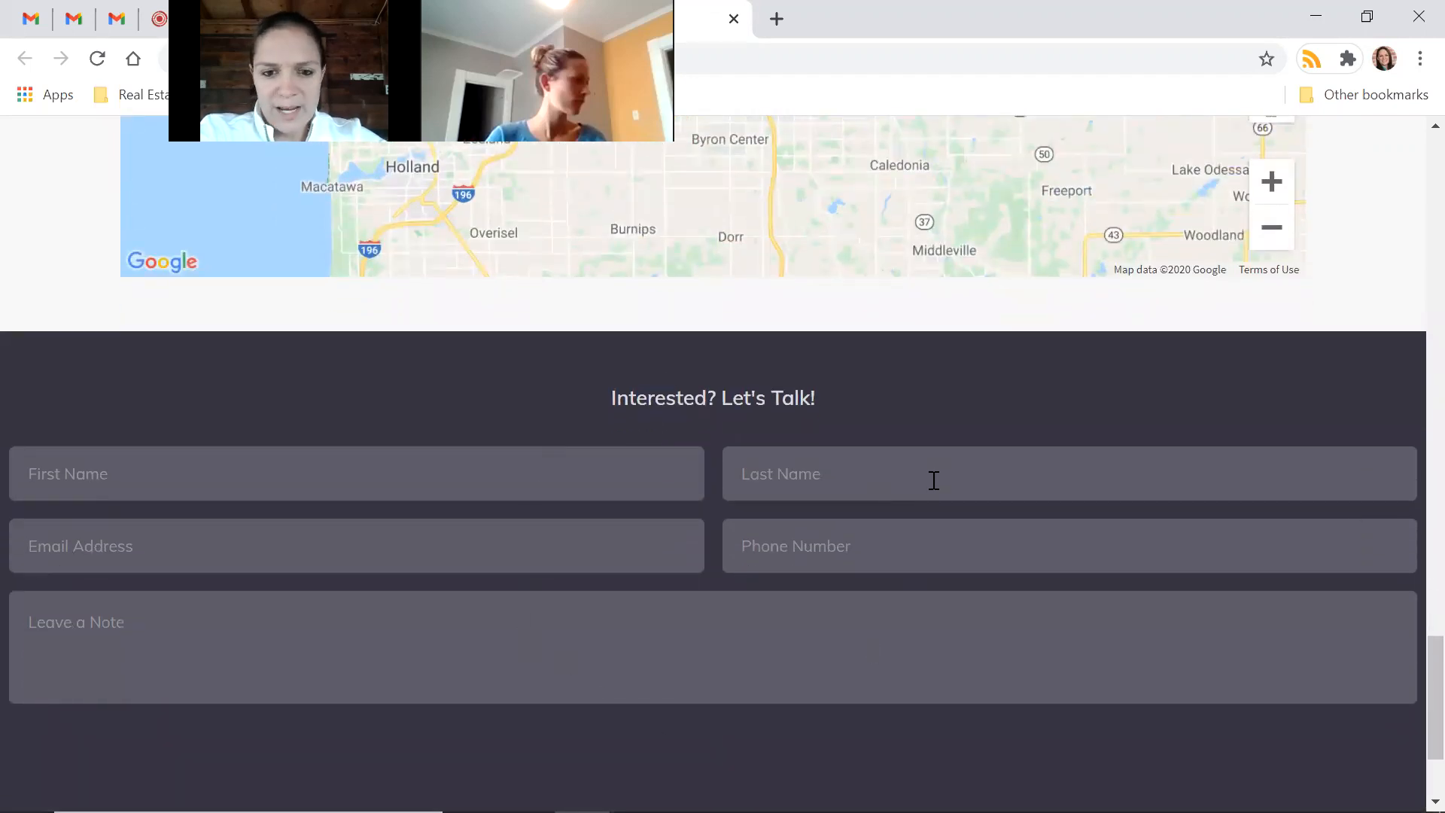
scroll(934, 480, down, 2)
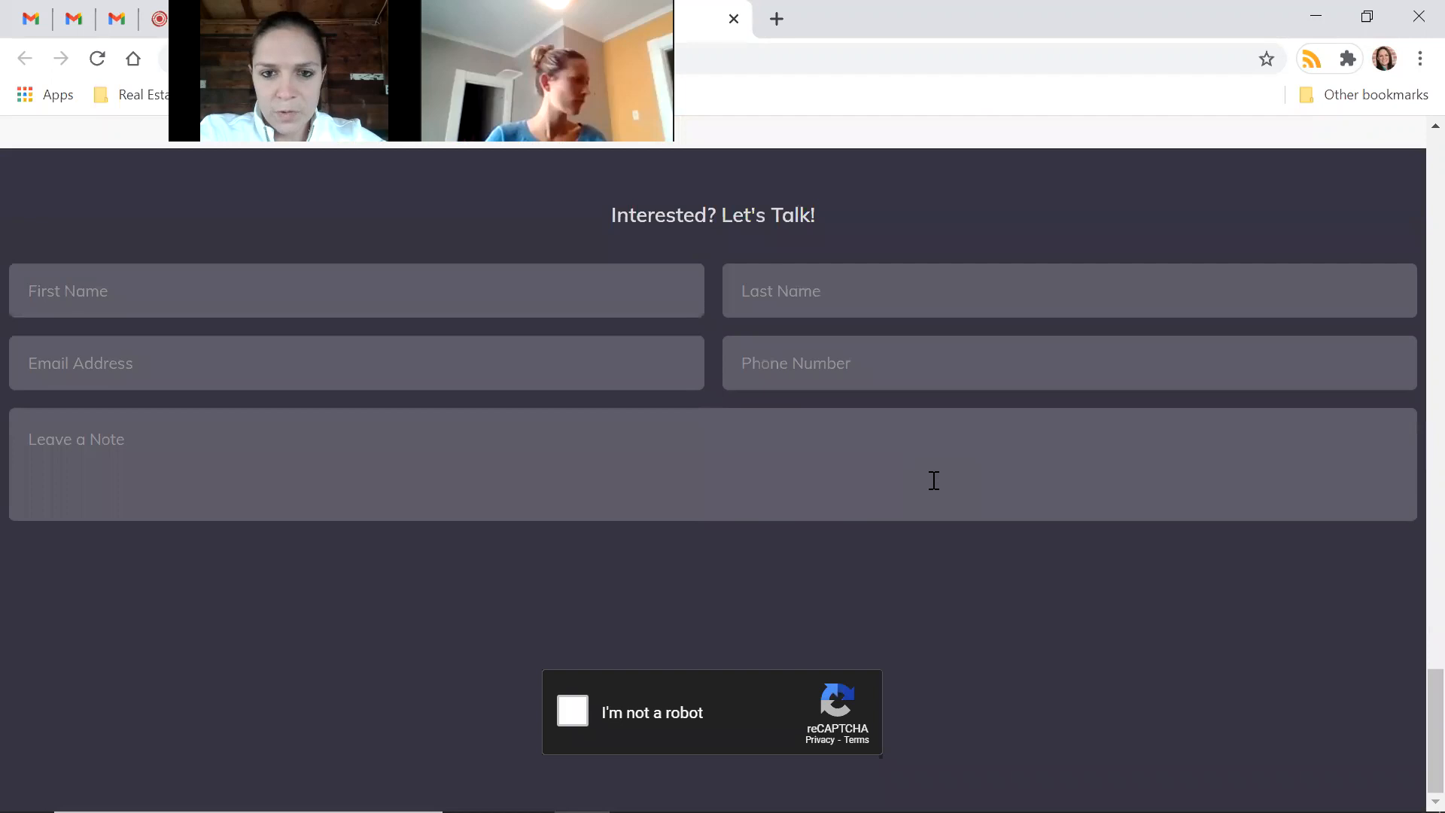
scroll(933, 480, up, 5)
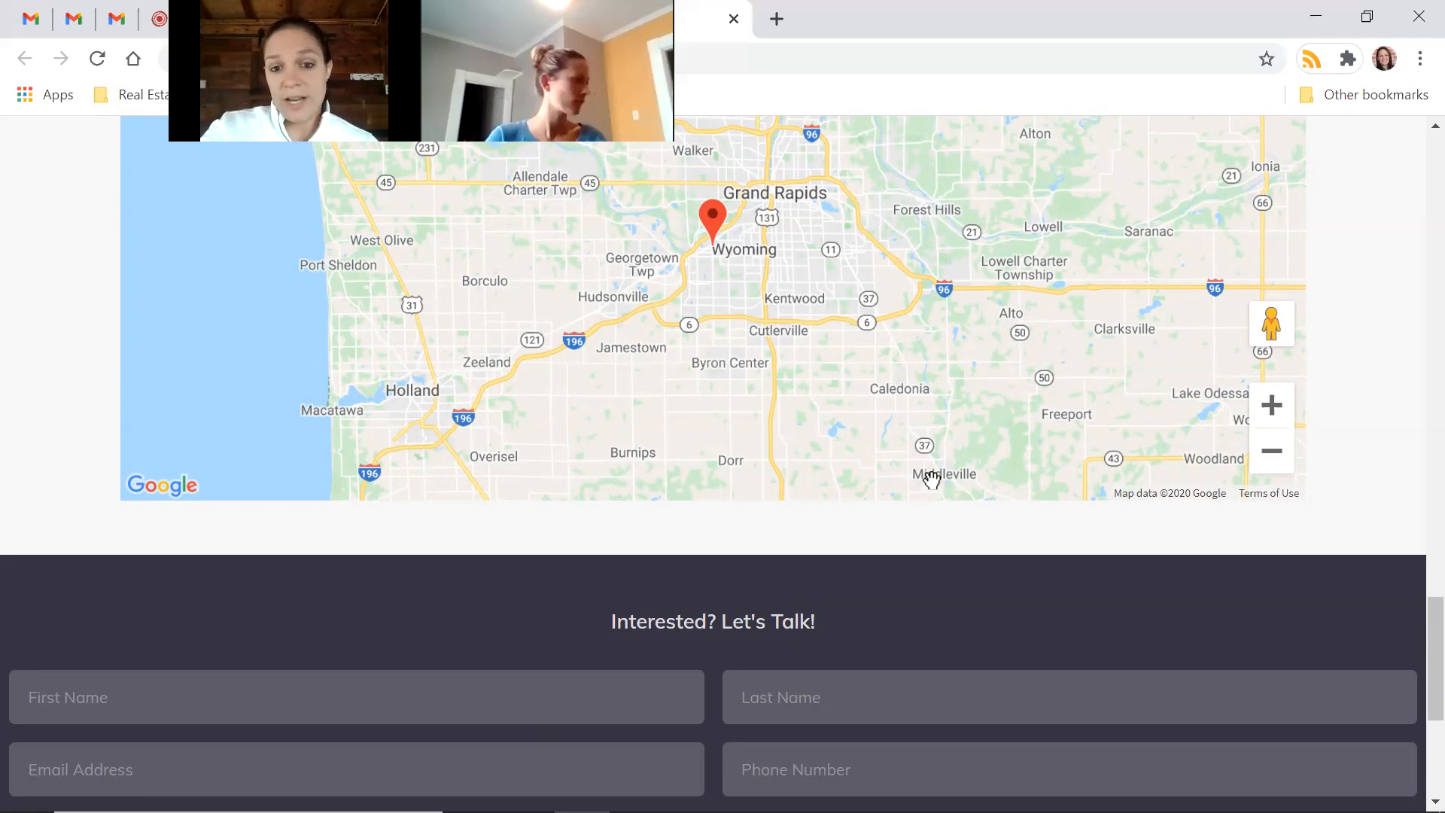
scroll(932, 479, up, 20)
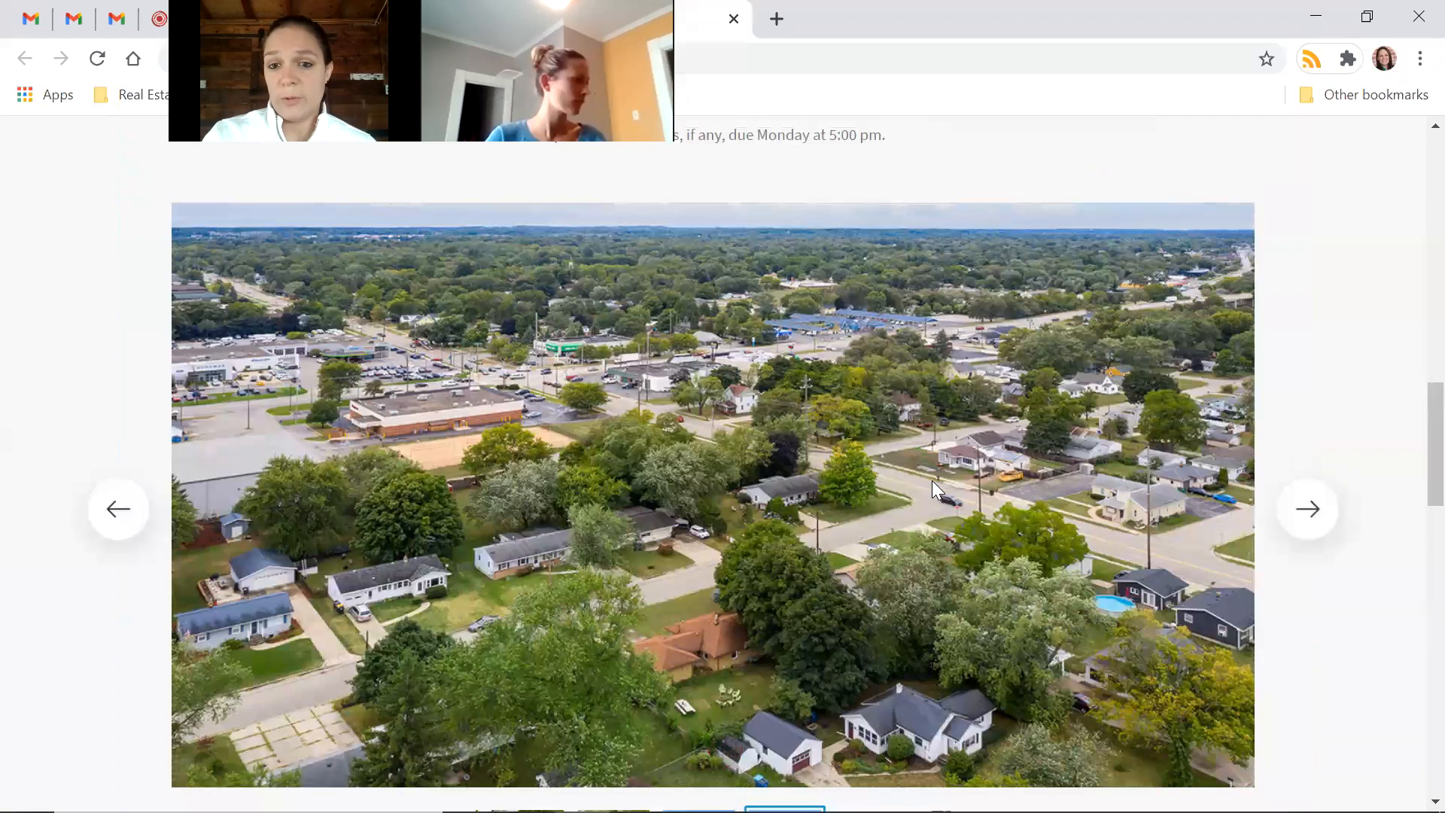
Return to the KW Command tab showing the Consumer Landing Pages list
scroll(931, 485, up, 12)
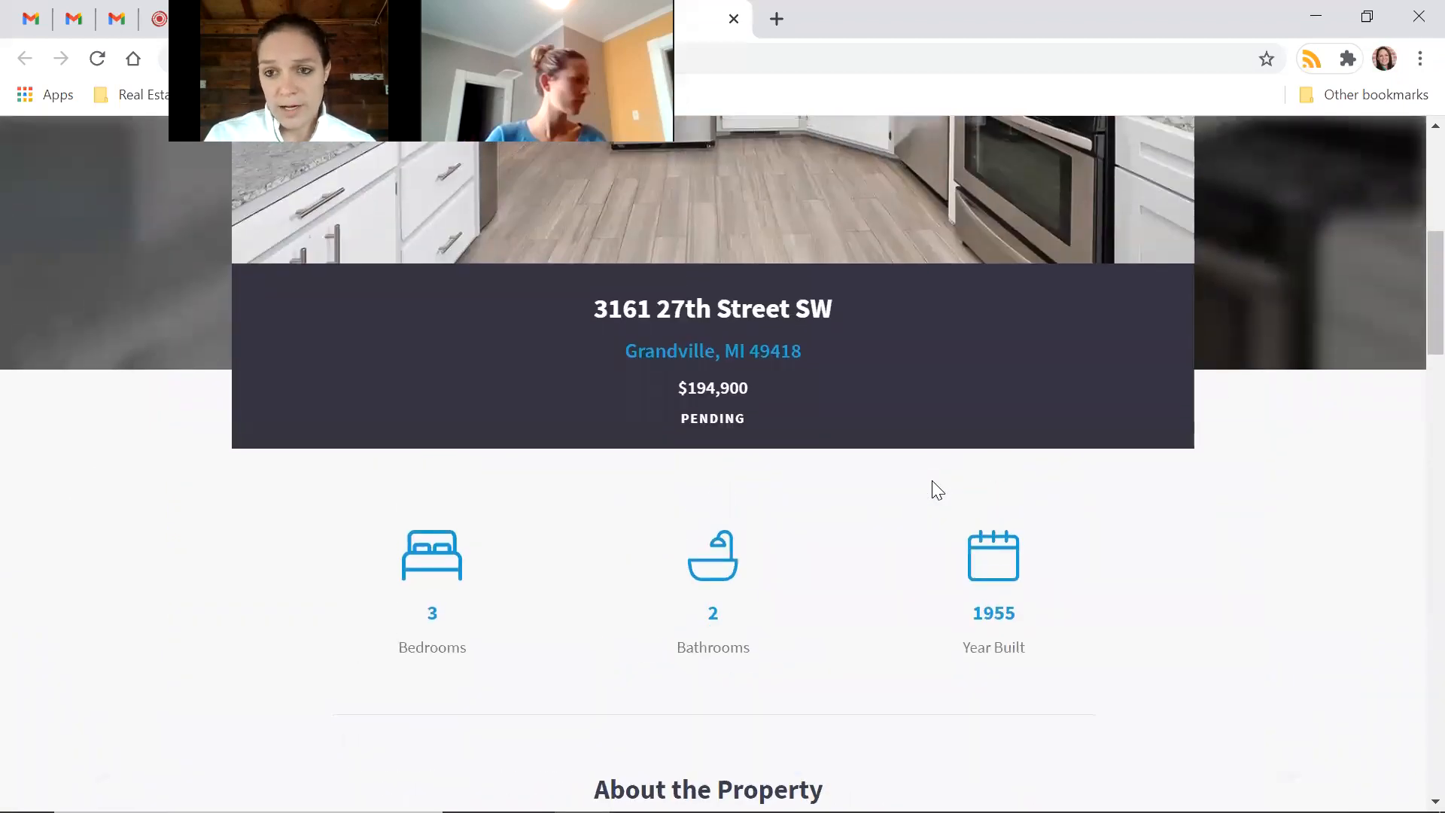
scroll(935, 490, up, 5)
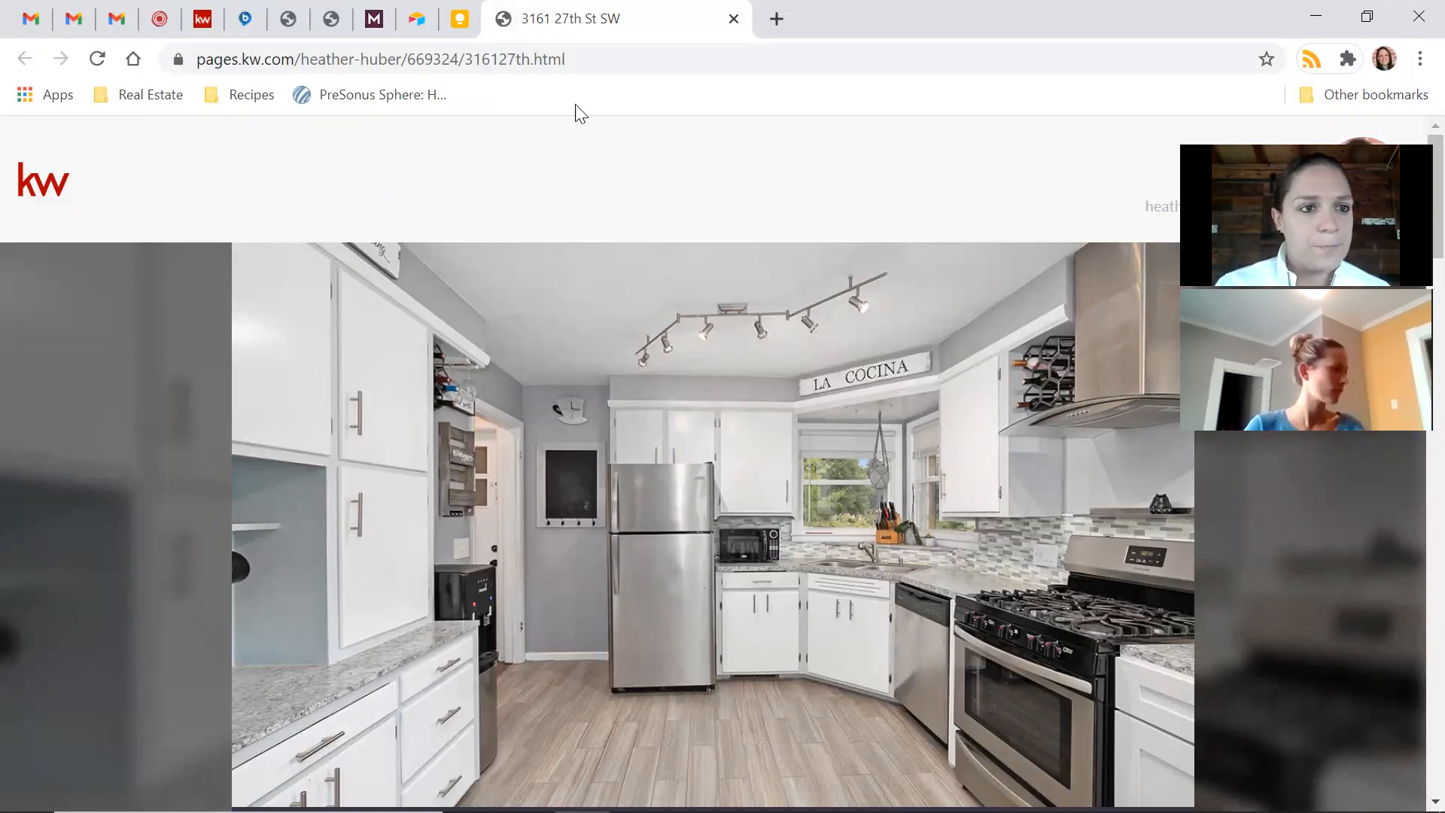
click(204, 22)
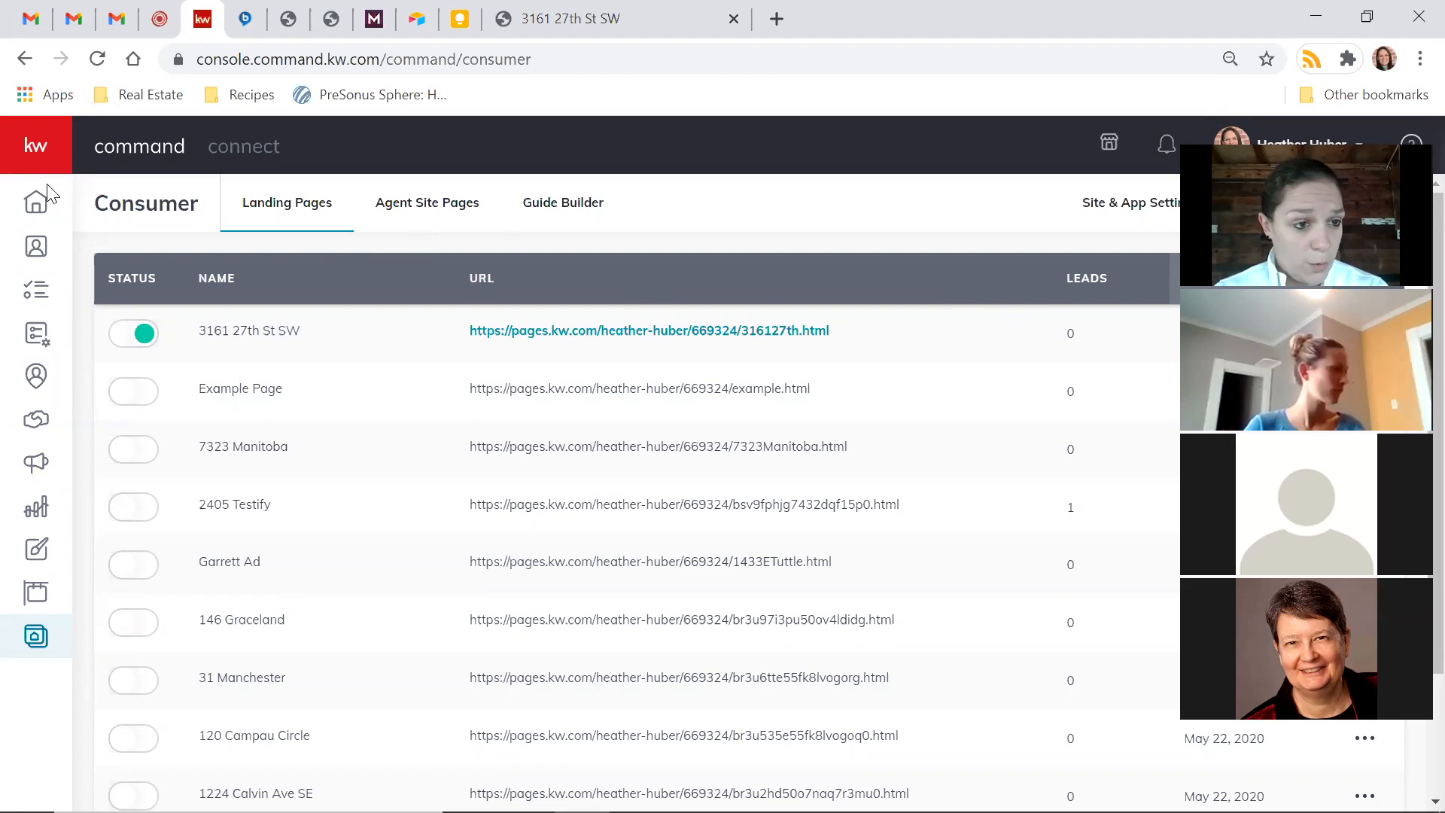
click(37, 213)
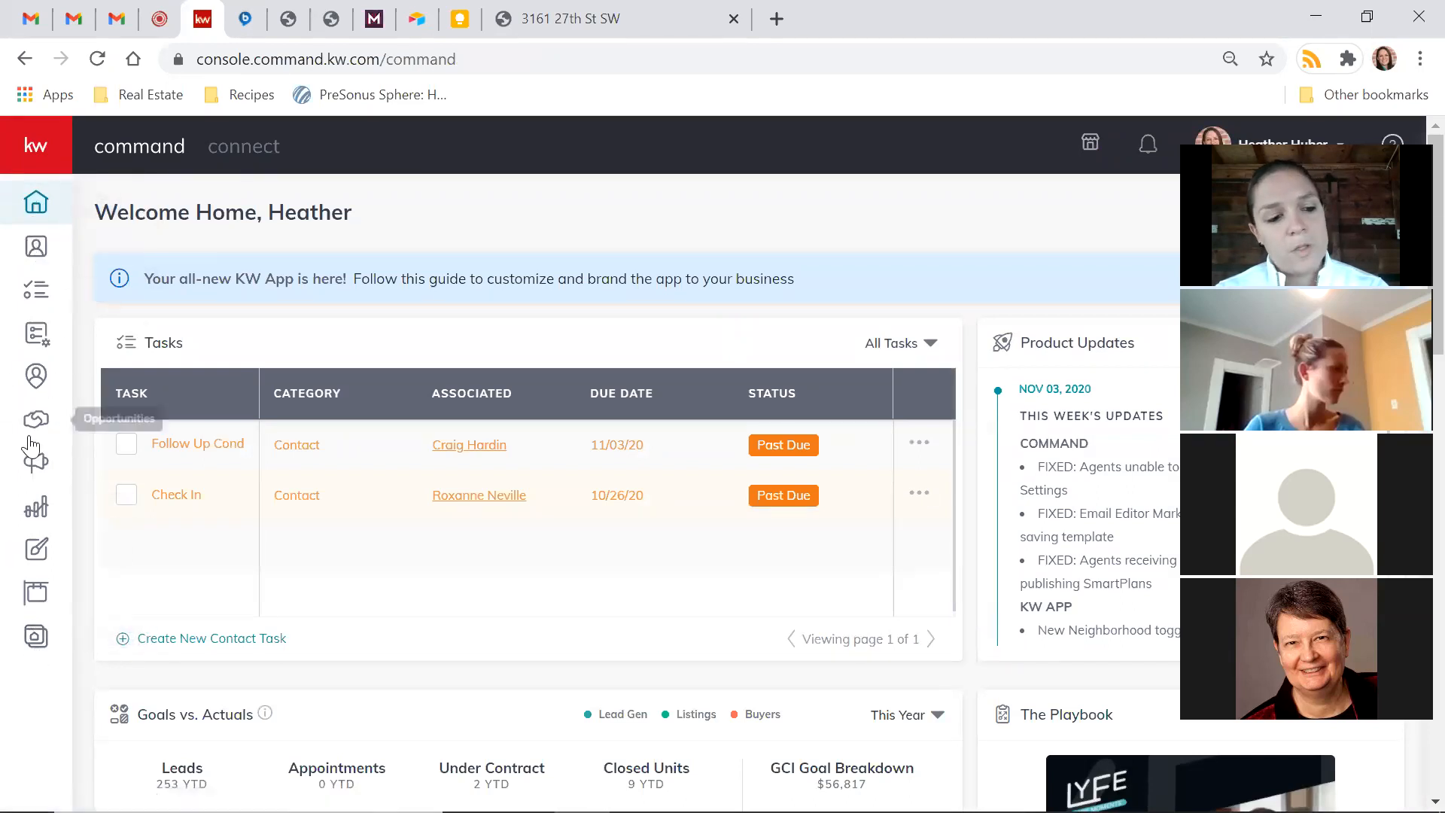
click(37, 646)
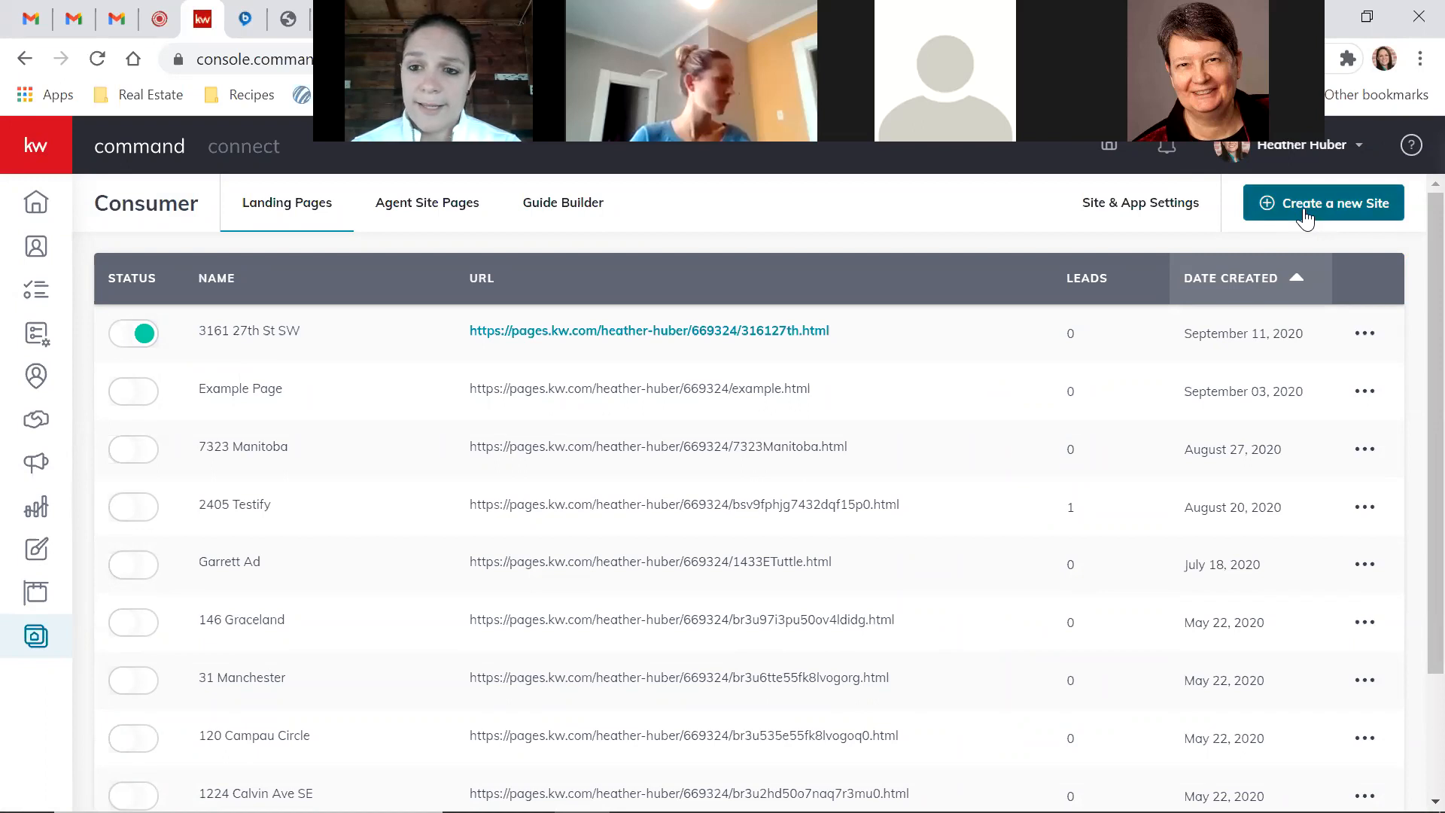
click(1306, 218)
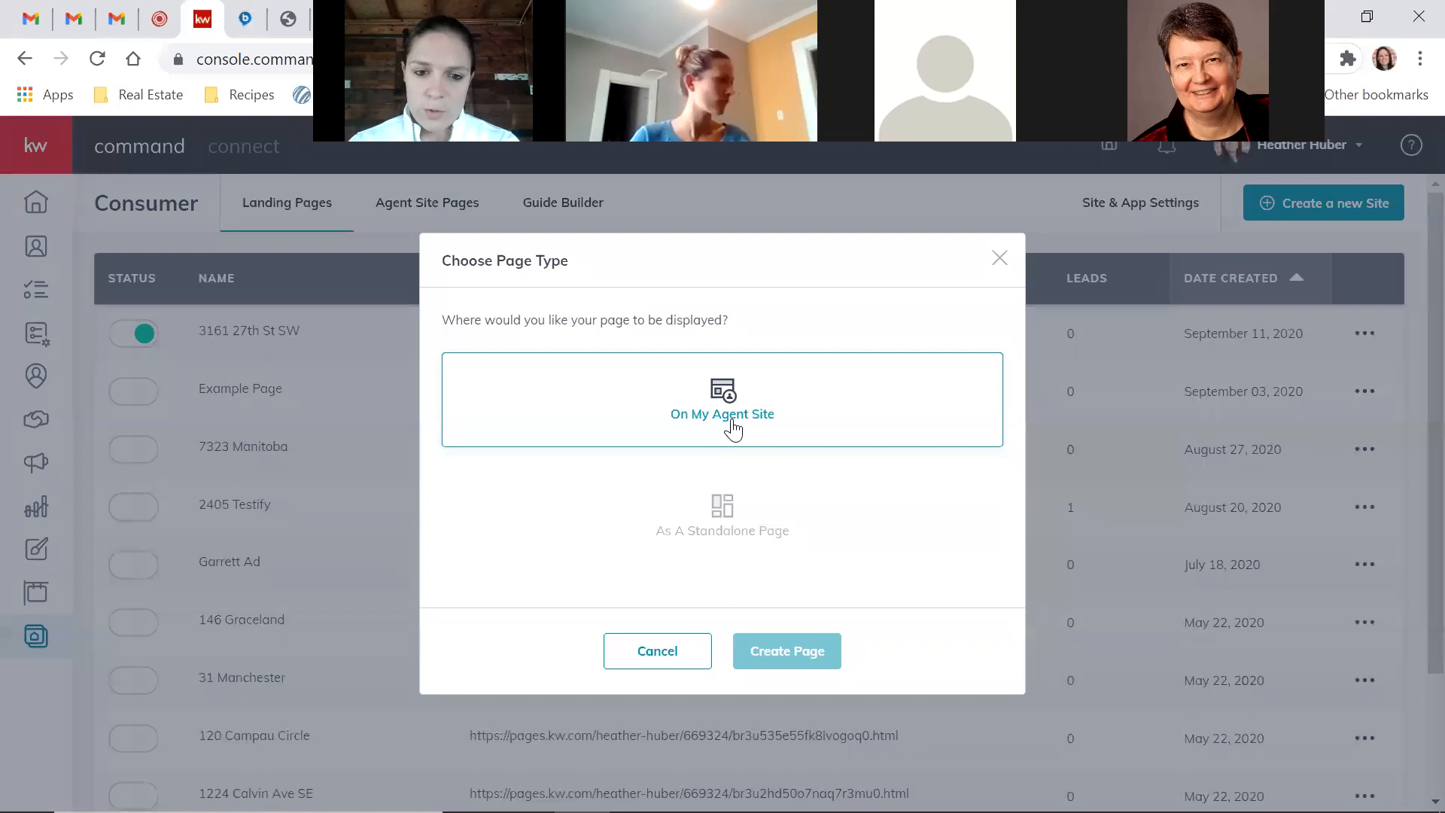
Create a new standalone landing page and open it in the editor
click(726, 539)
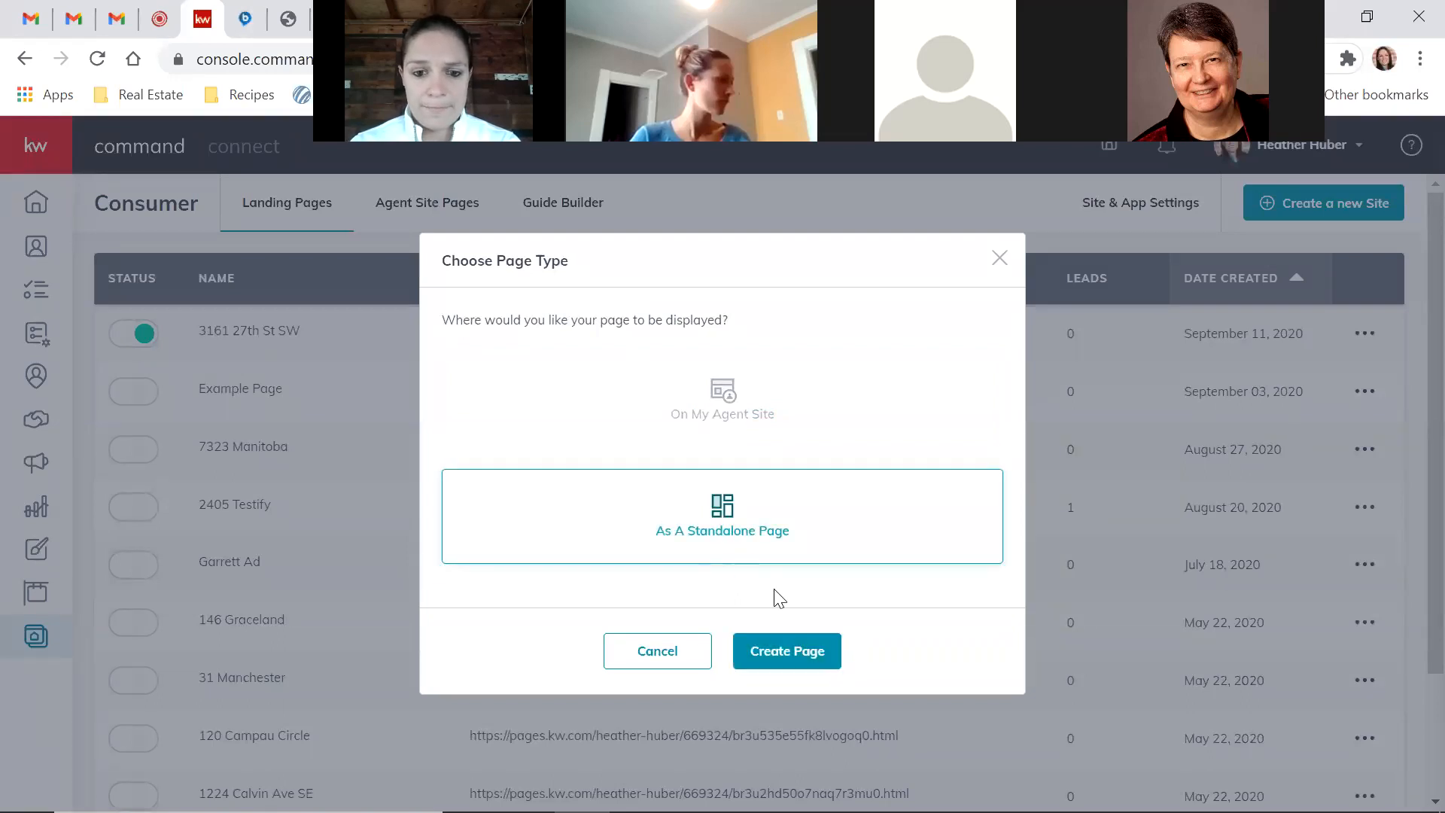
click(815, 658)
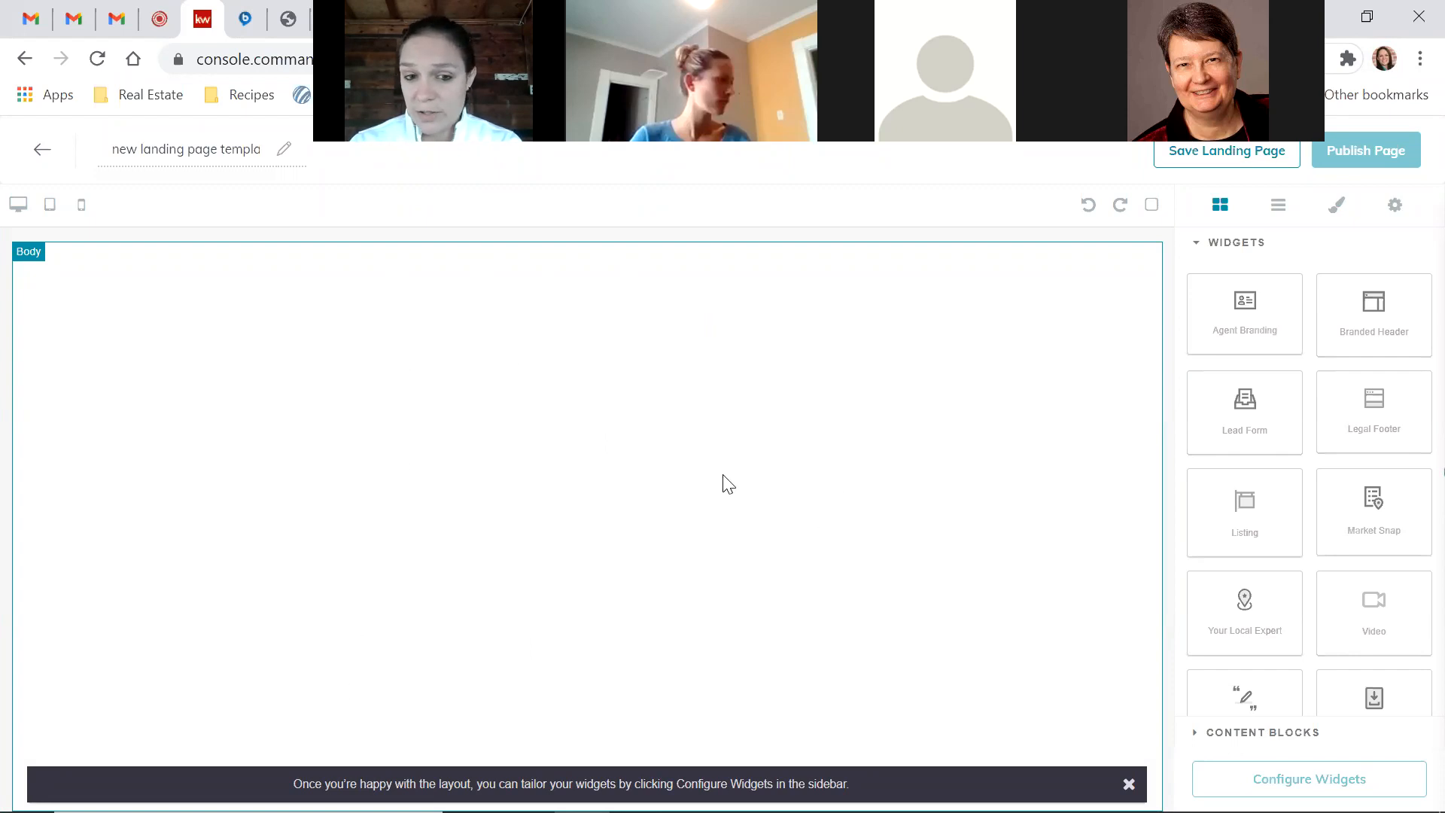
double_click(195, 148)
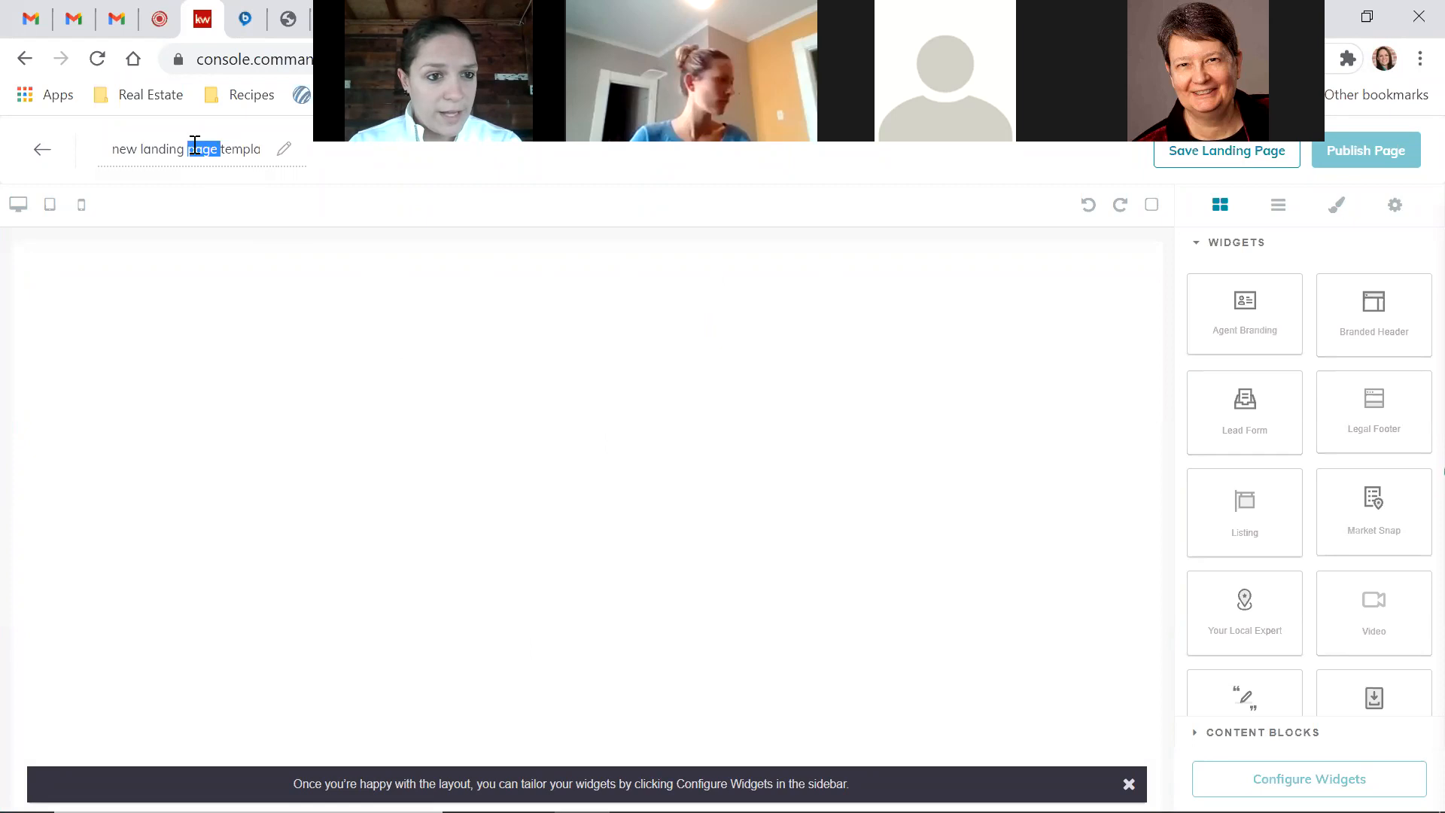
triple_click(195, 144)
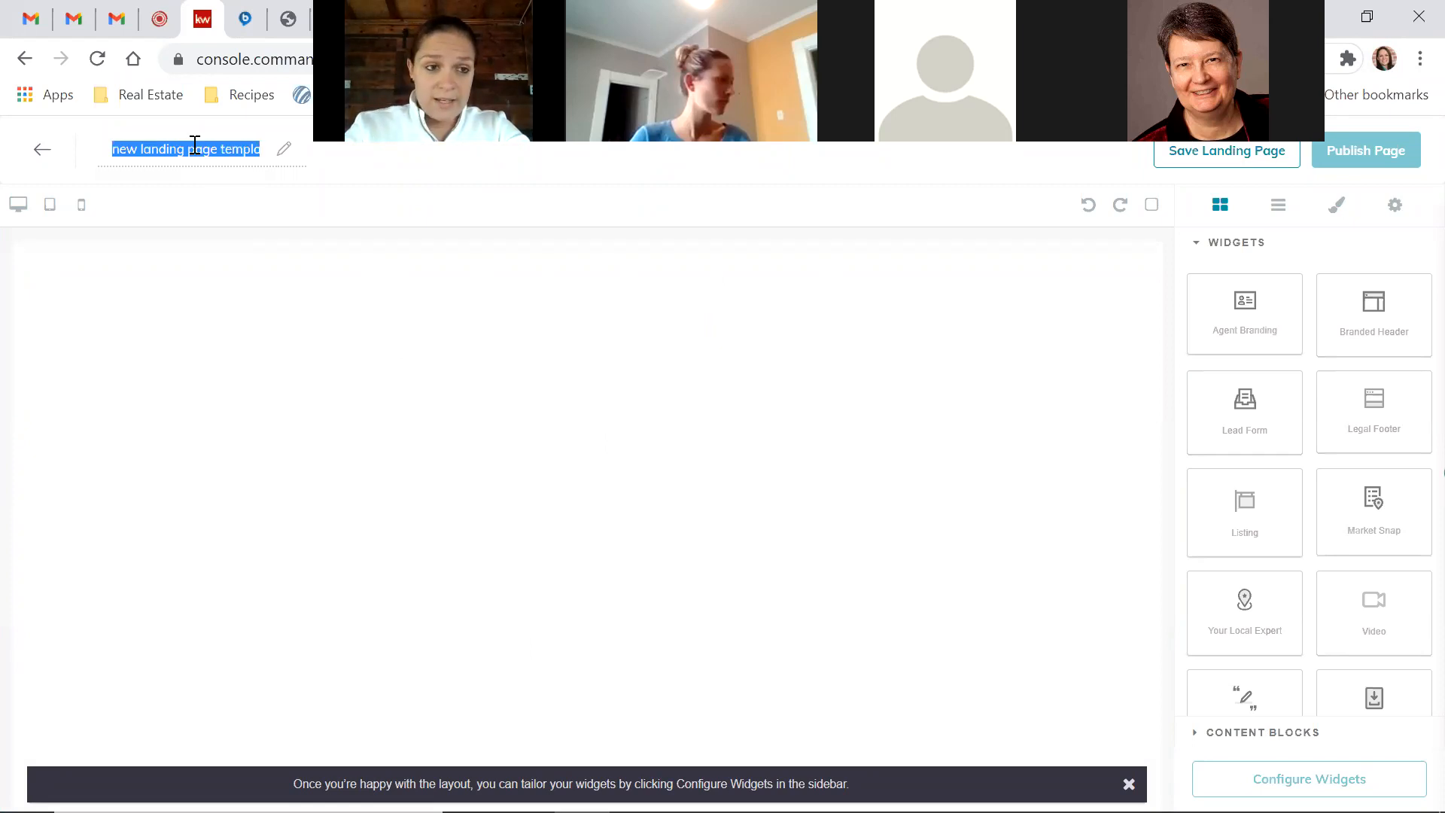
text(1550)
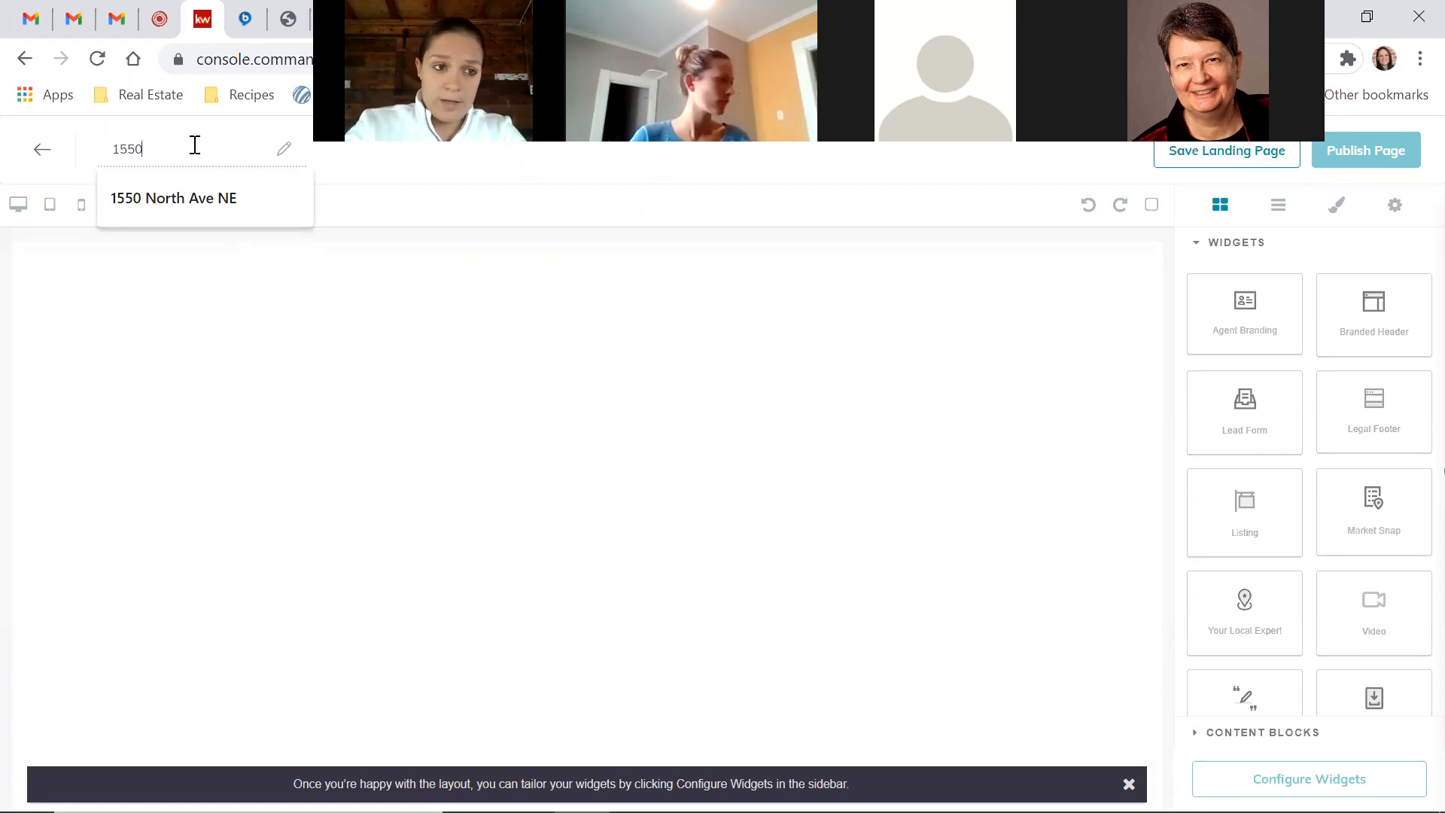
click(195, 200)
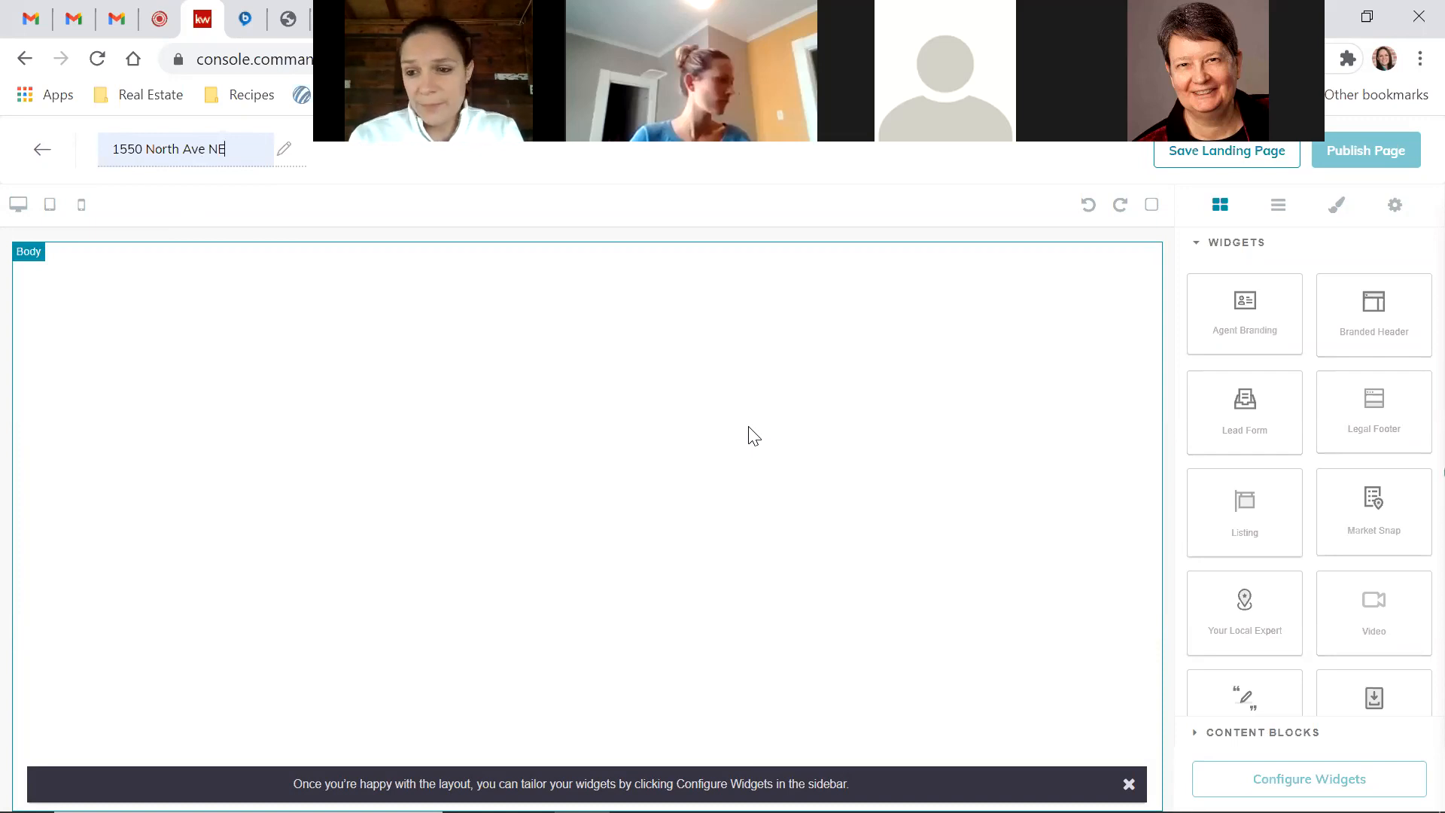
Add a Branded Header with agent contact details and a Listing block below it
drag(1366, 331, 1000, 304)
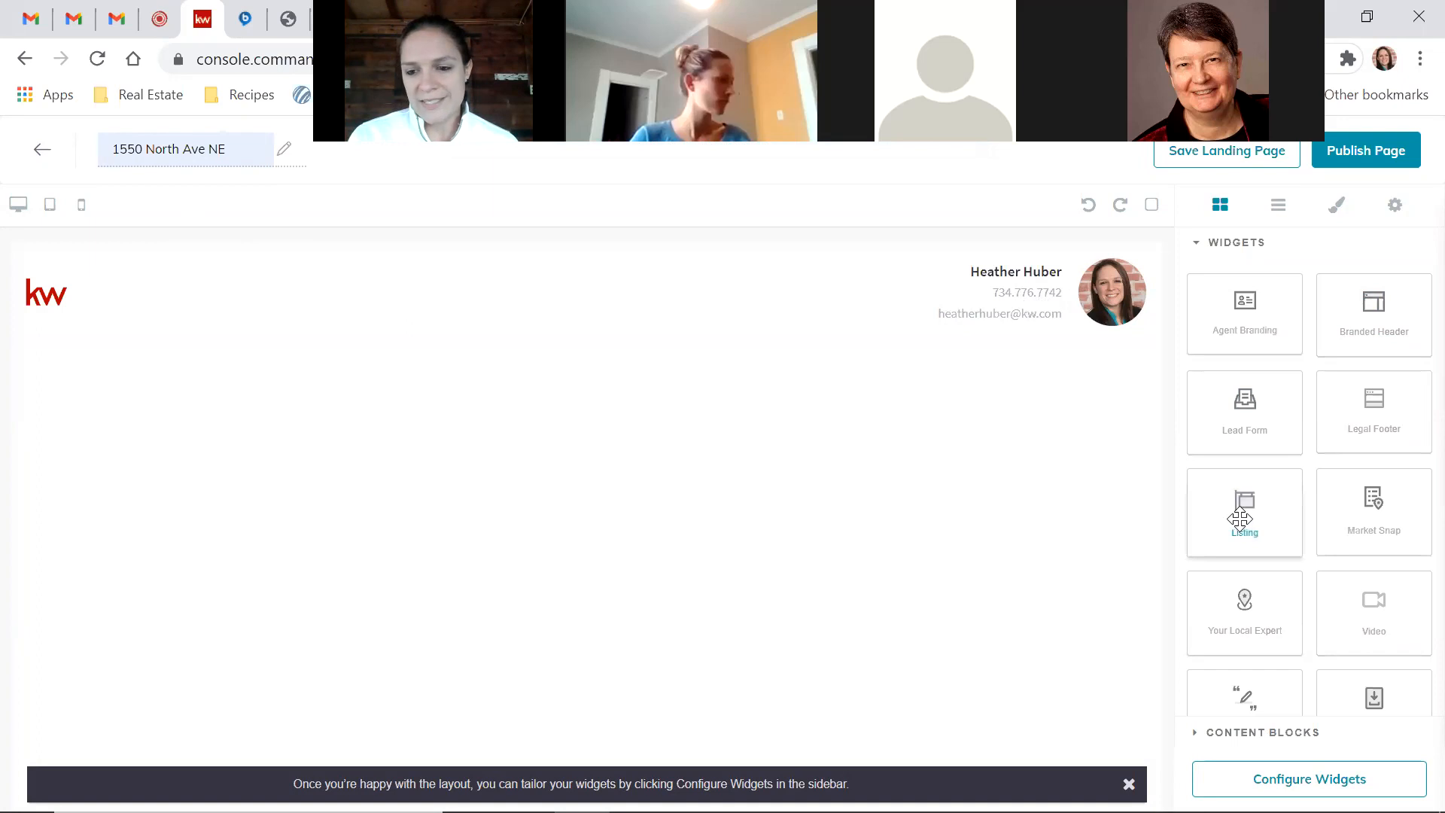
drag(1241, 519, 995, 454)
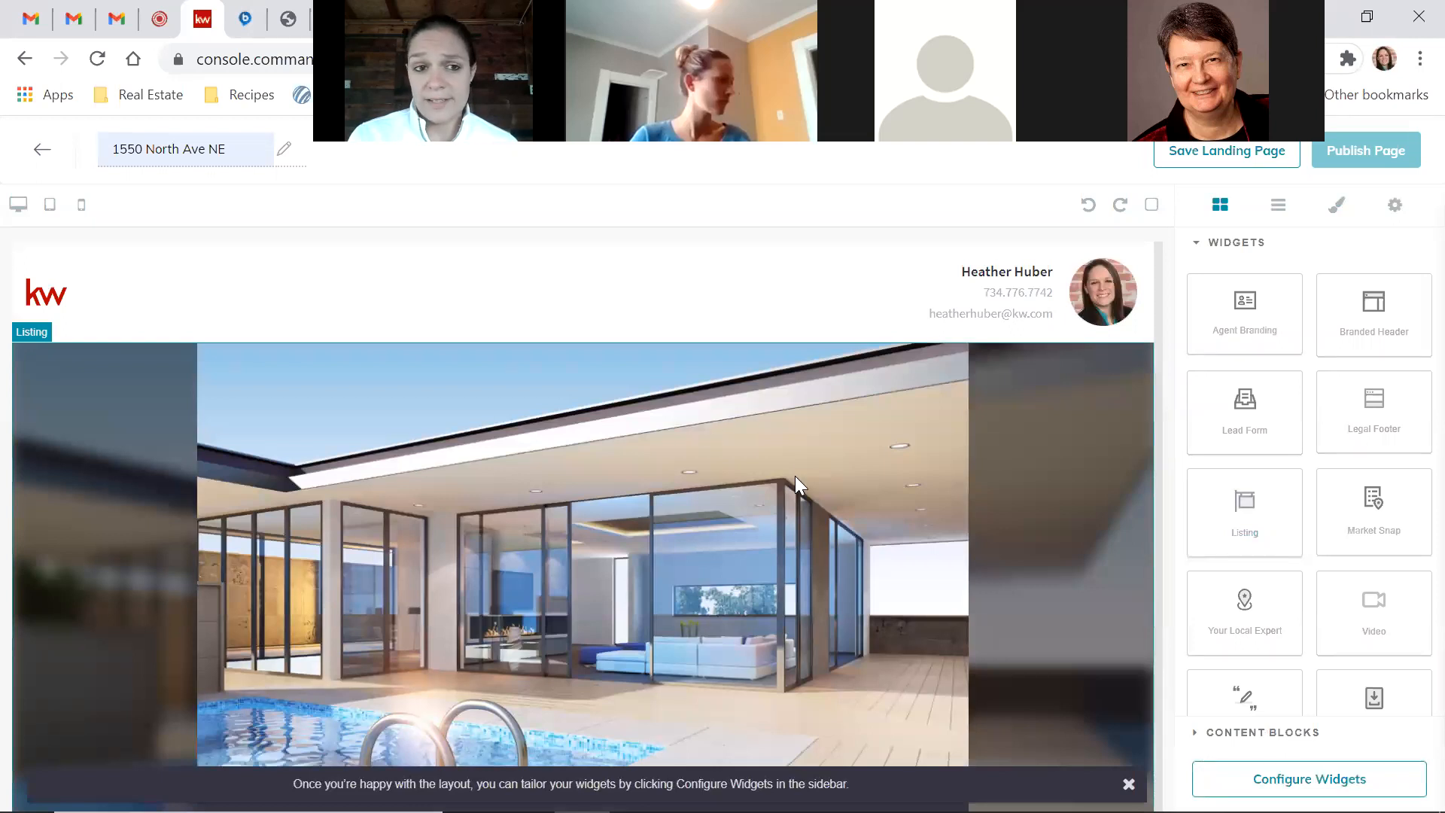
Place a Lead Form below the property map, then add a Video section there too
scroll(795, 475, down, 4)
scroll(795, 476, down, 12)
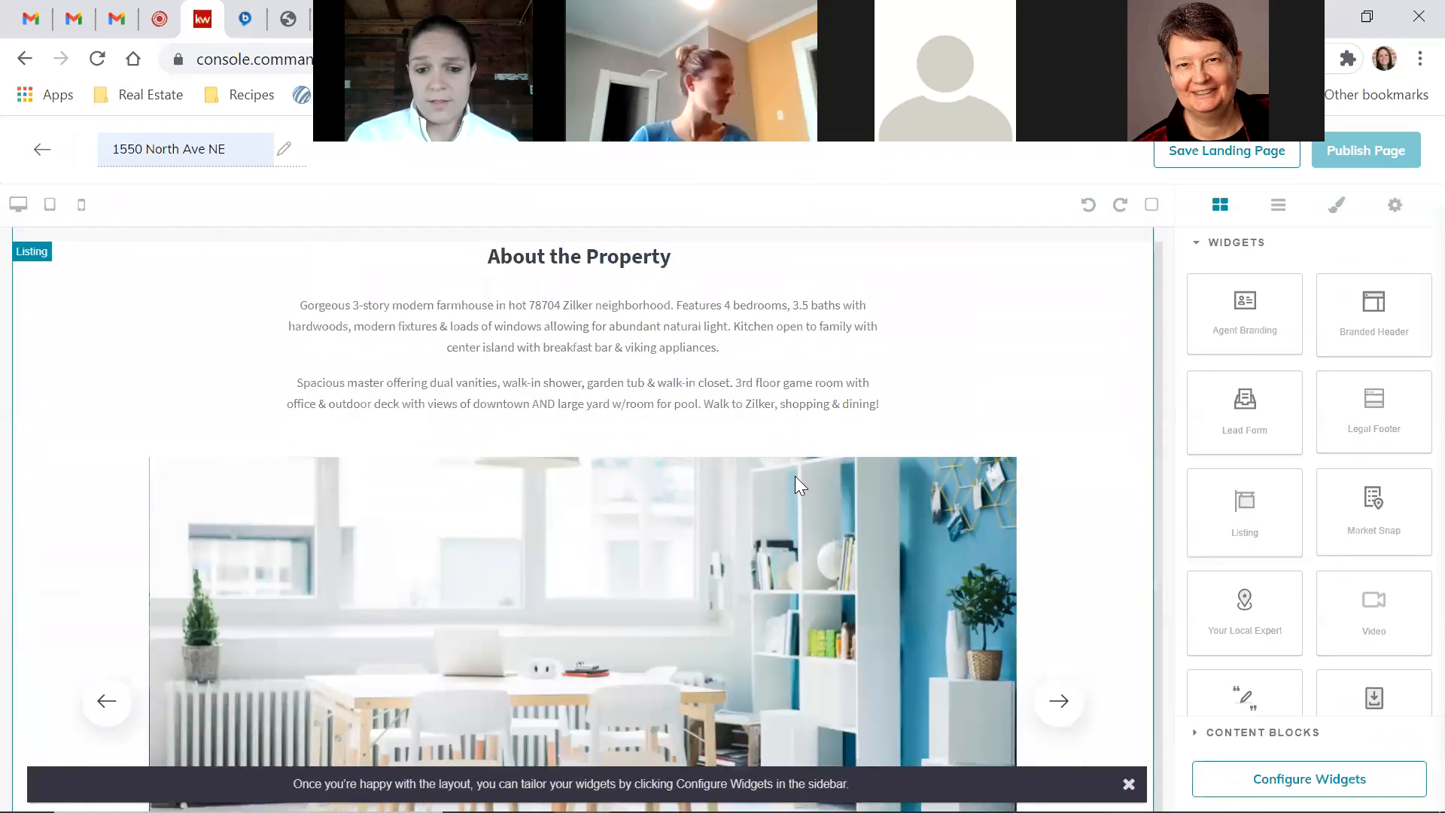
scroll(795, 476, down, 6)
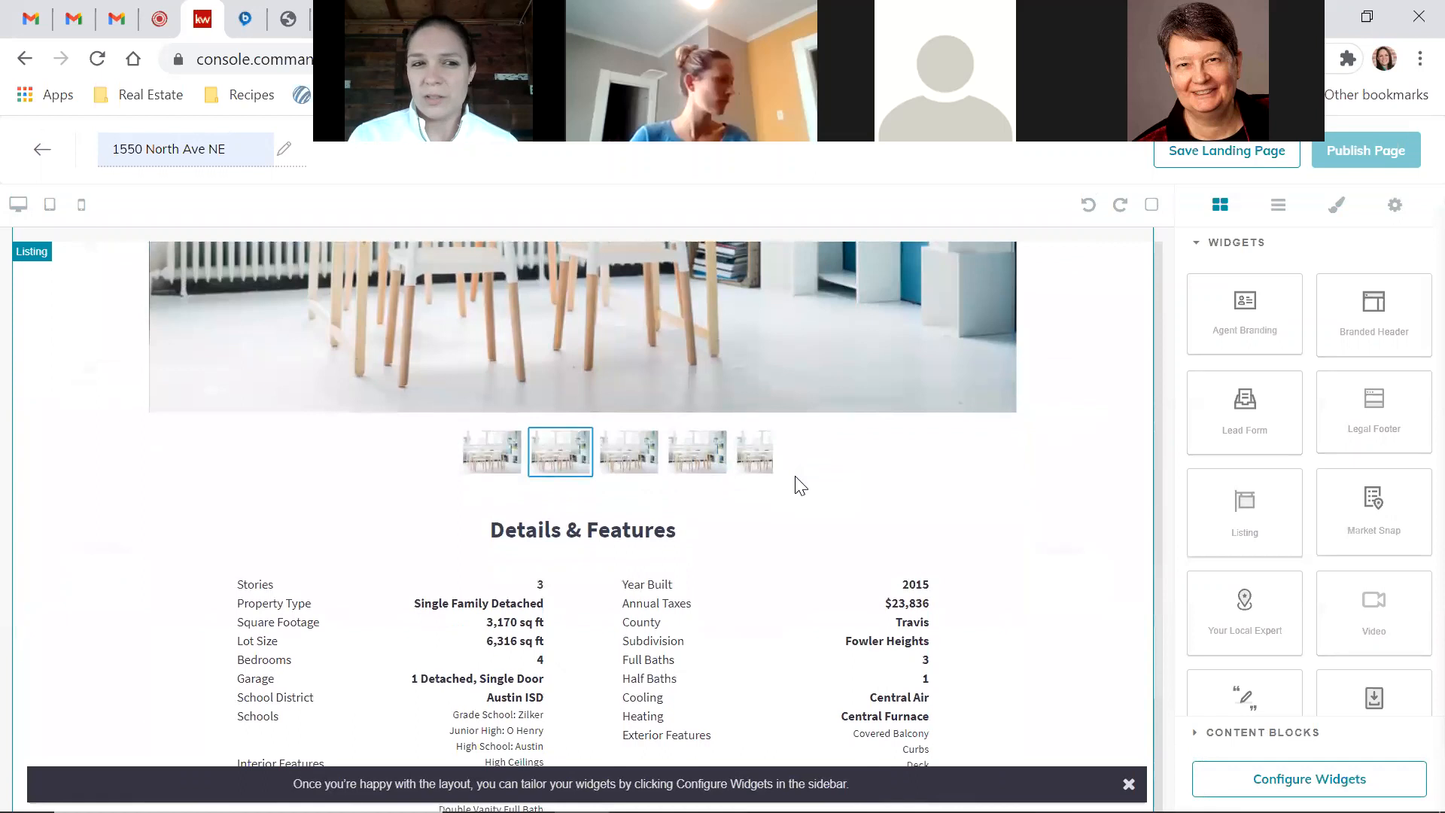
scroll(797, 486, down, 5)
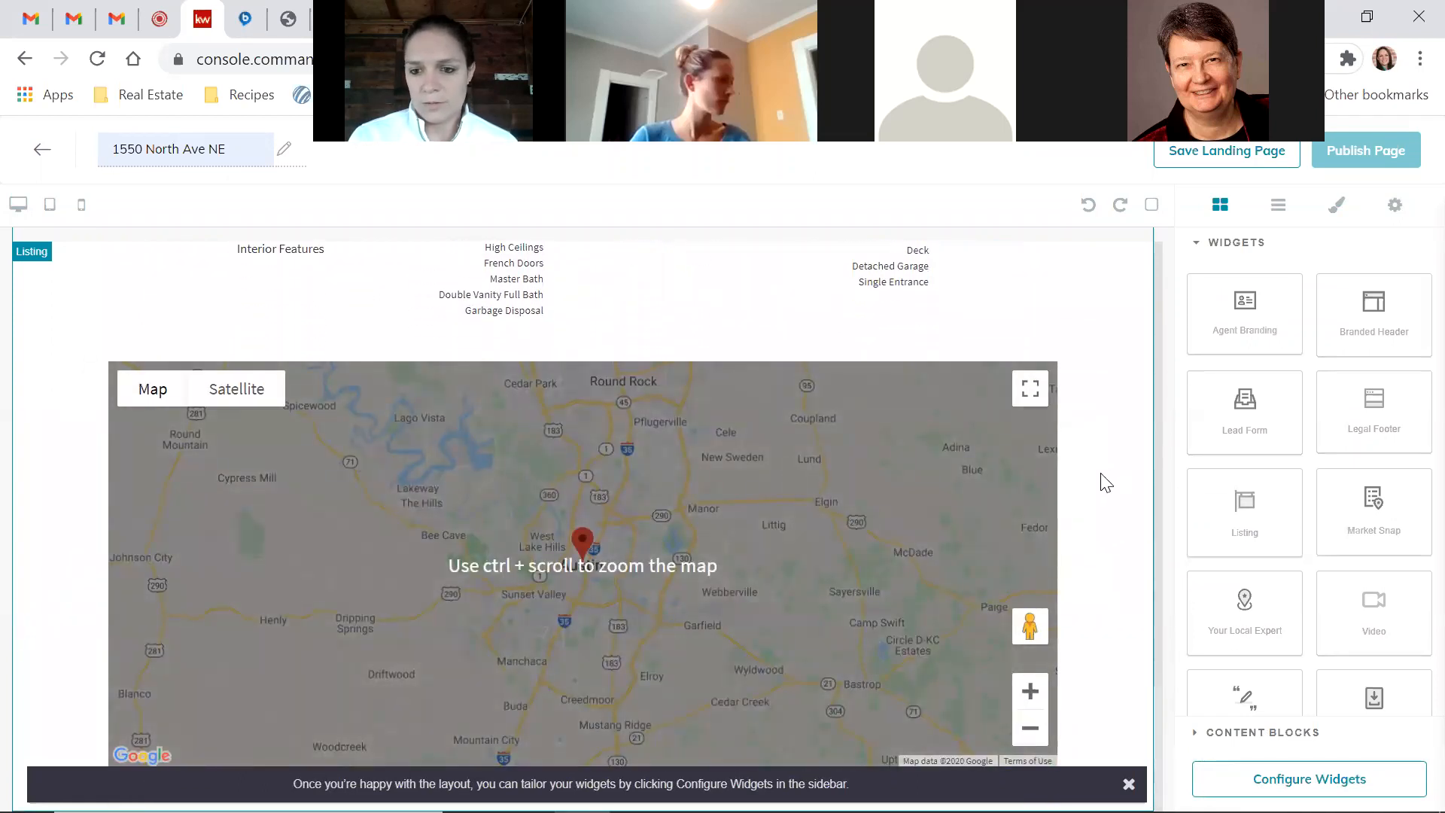
scroll(1104, 329, up, 4)
scroll(1105, 329, down, 4)
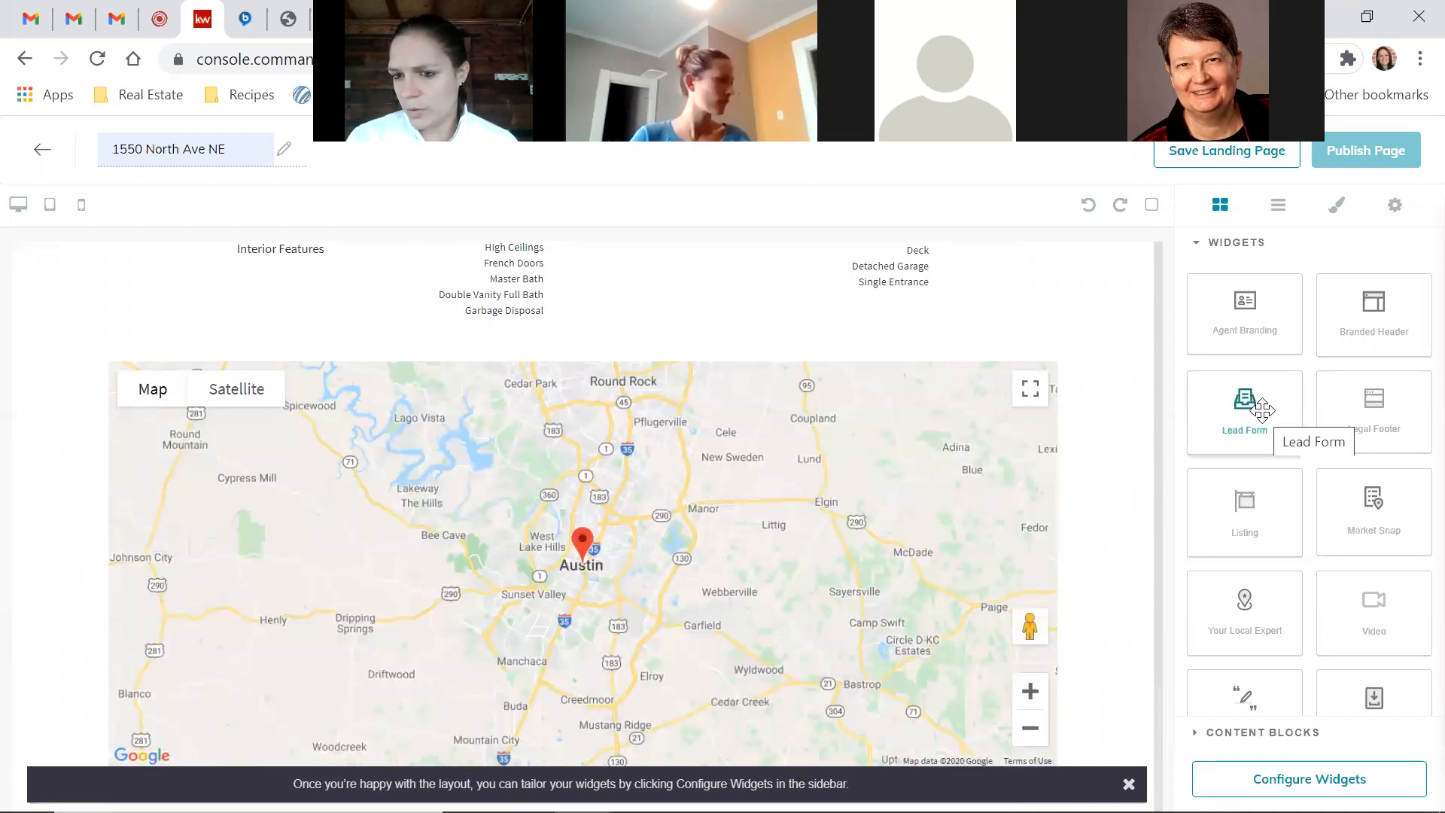
scroll(1283, 540, down, 1)
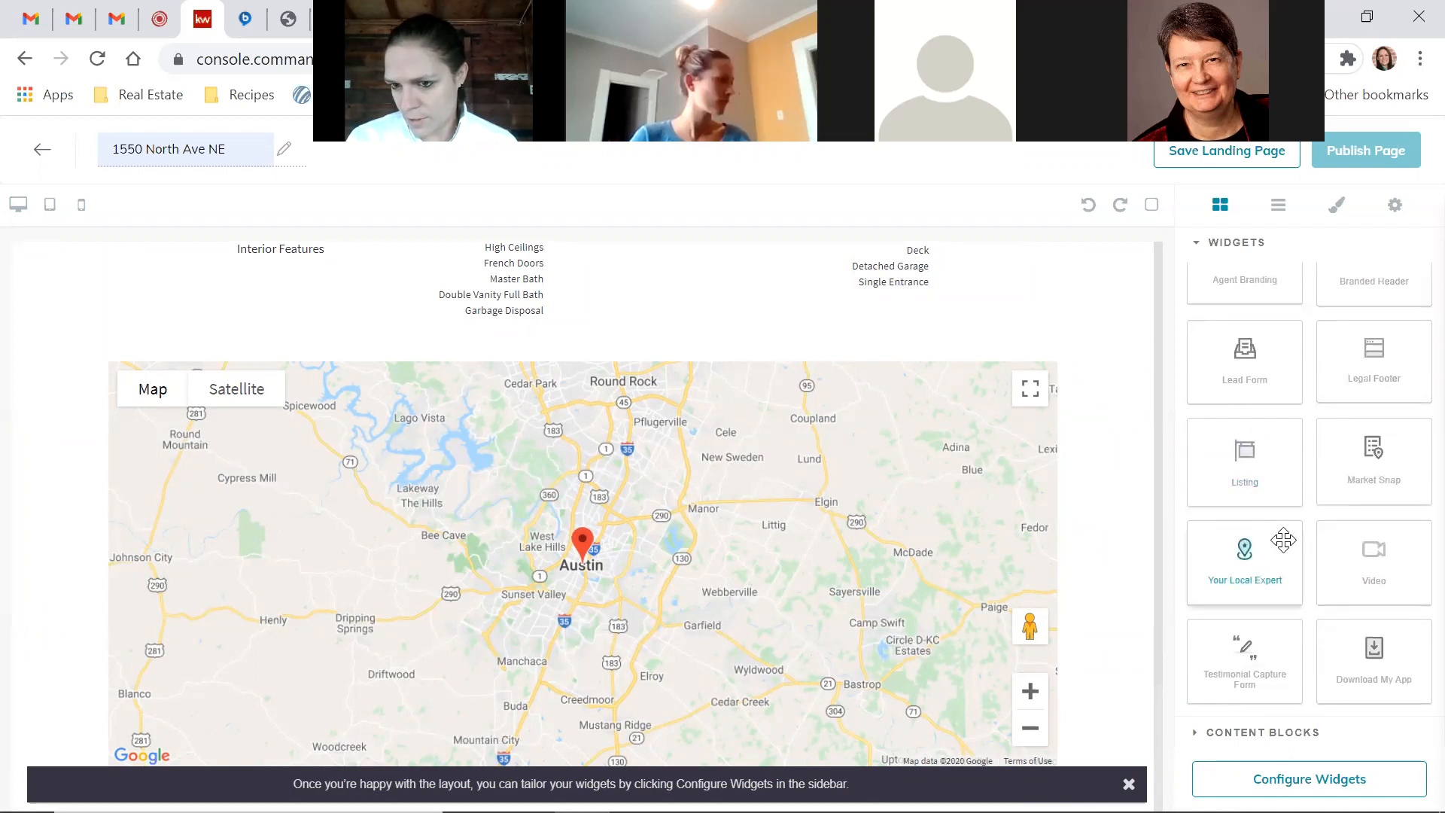
scroll(1283, 539, up, 1)
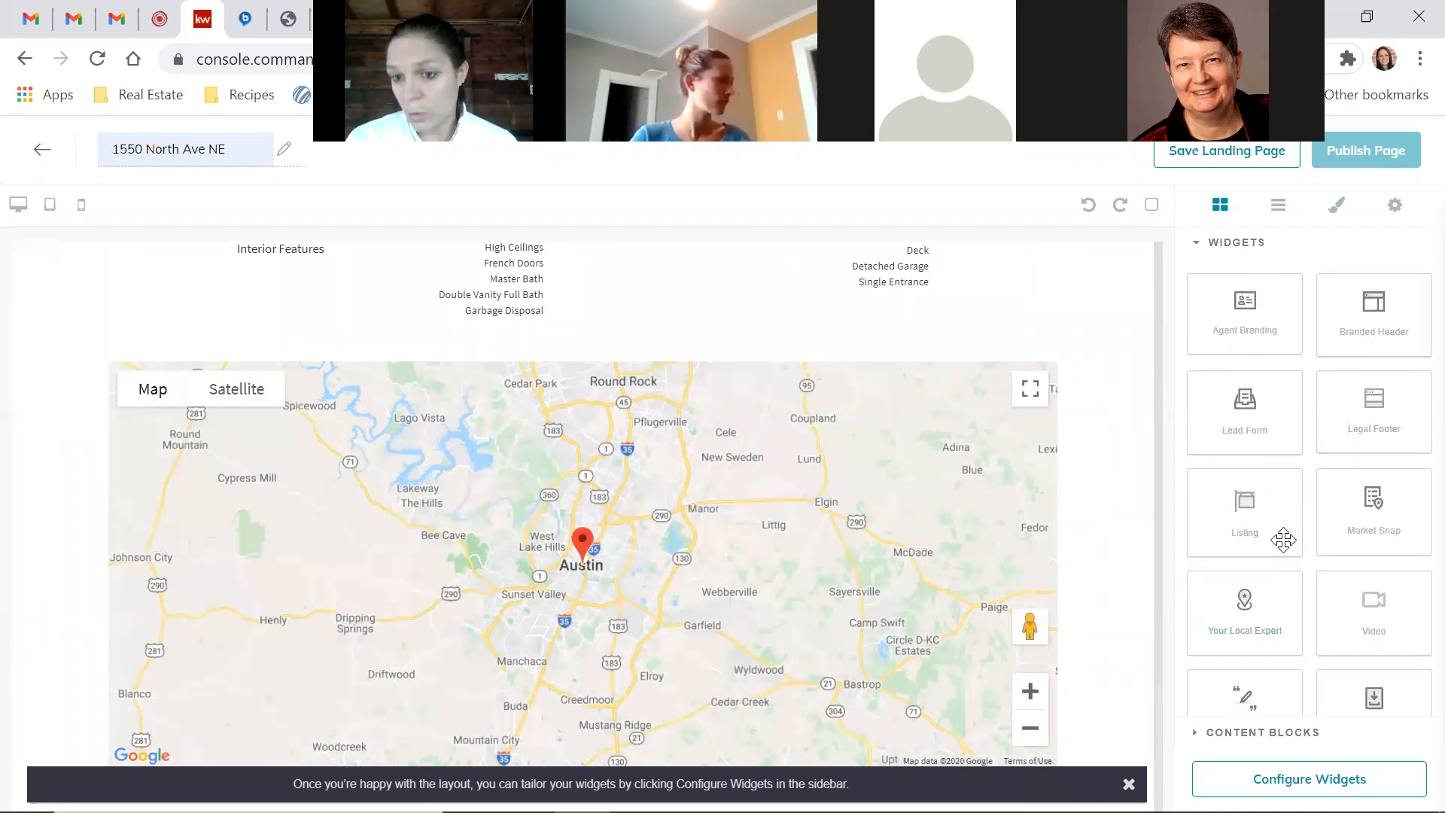
drag(1256, 414, 1086, 708)
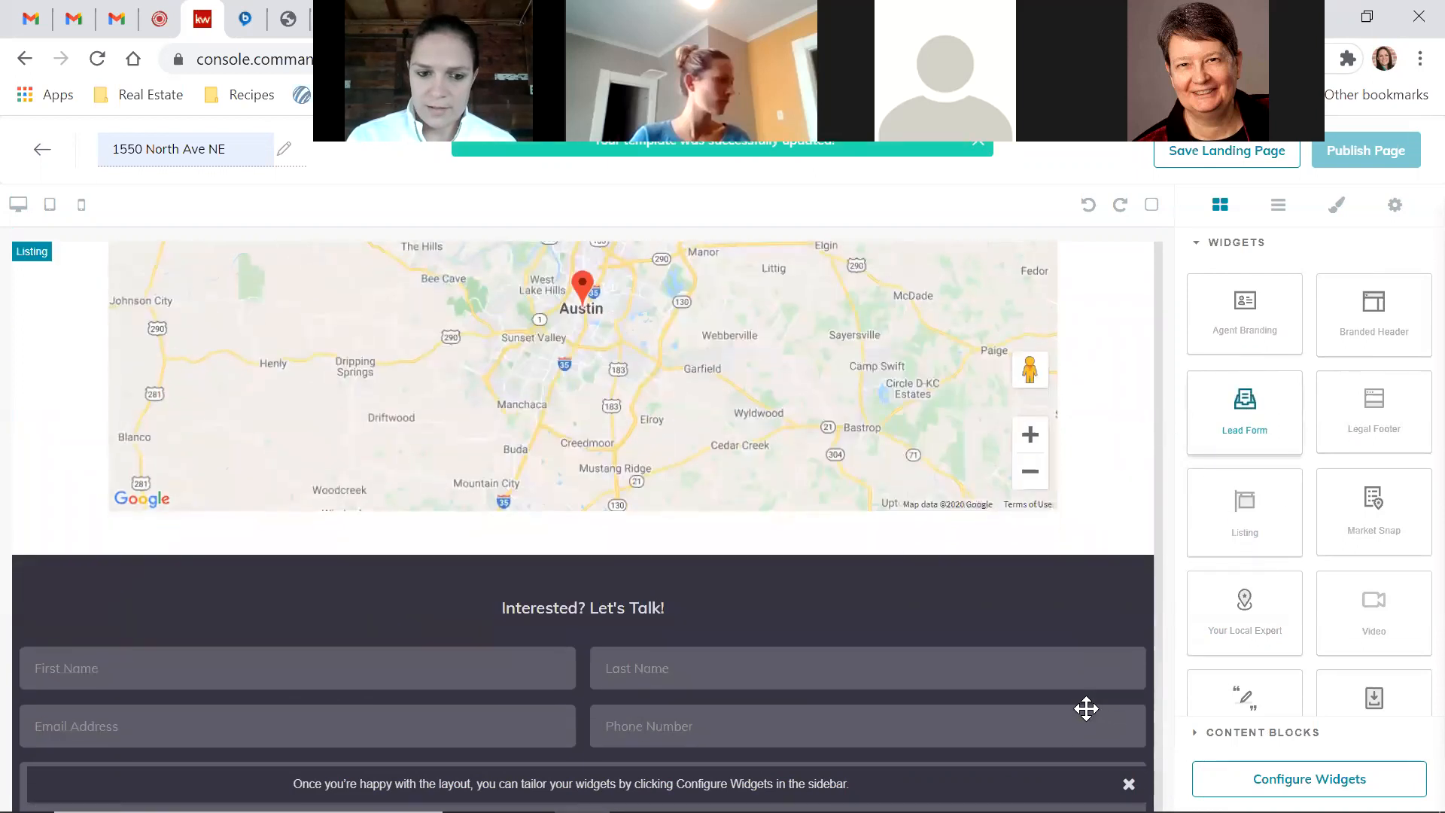
scroll(1086, 708, up, 2)
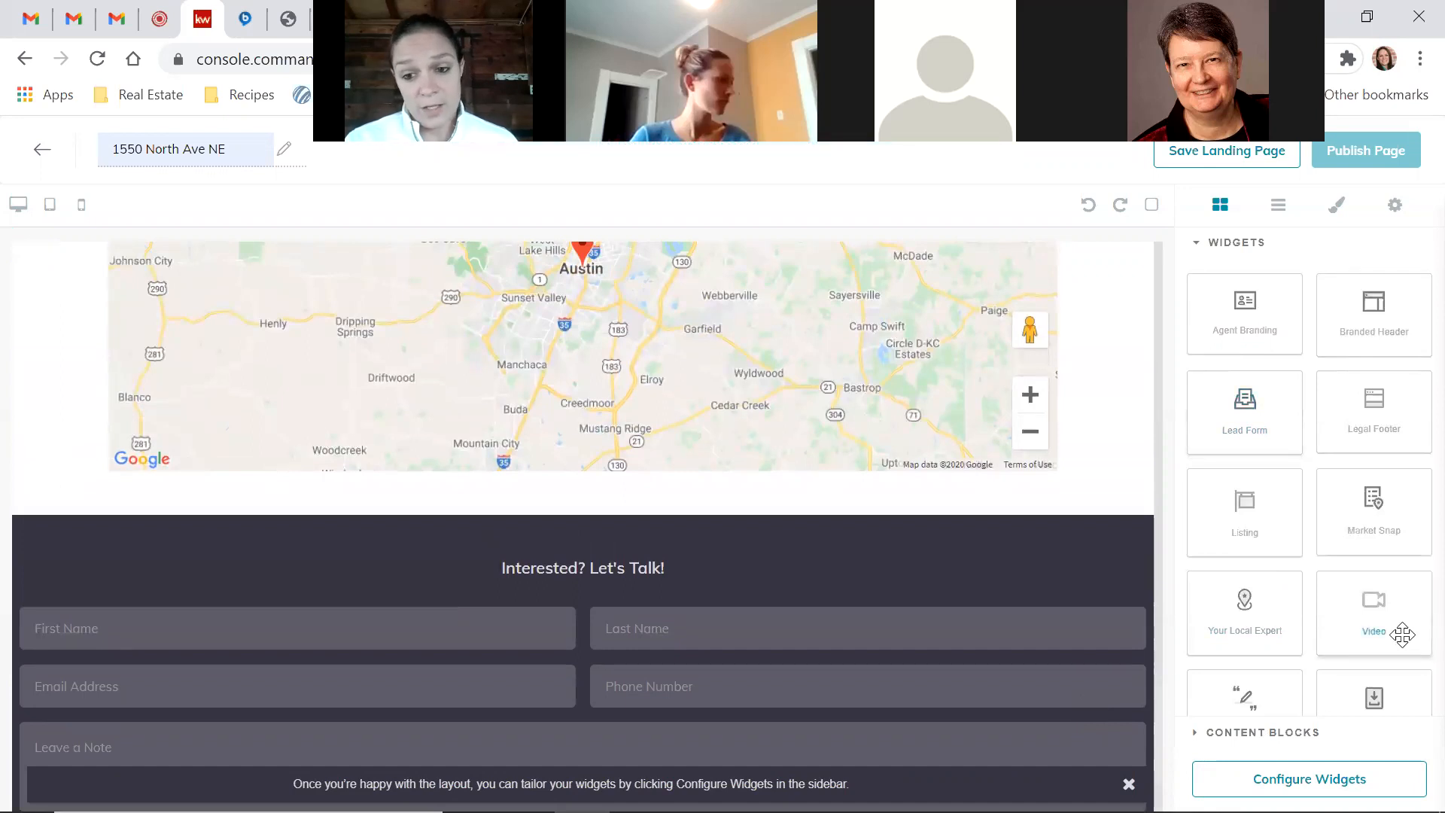
drag(1402, 634, 1039, 527)
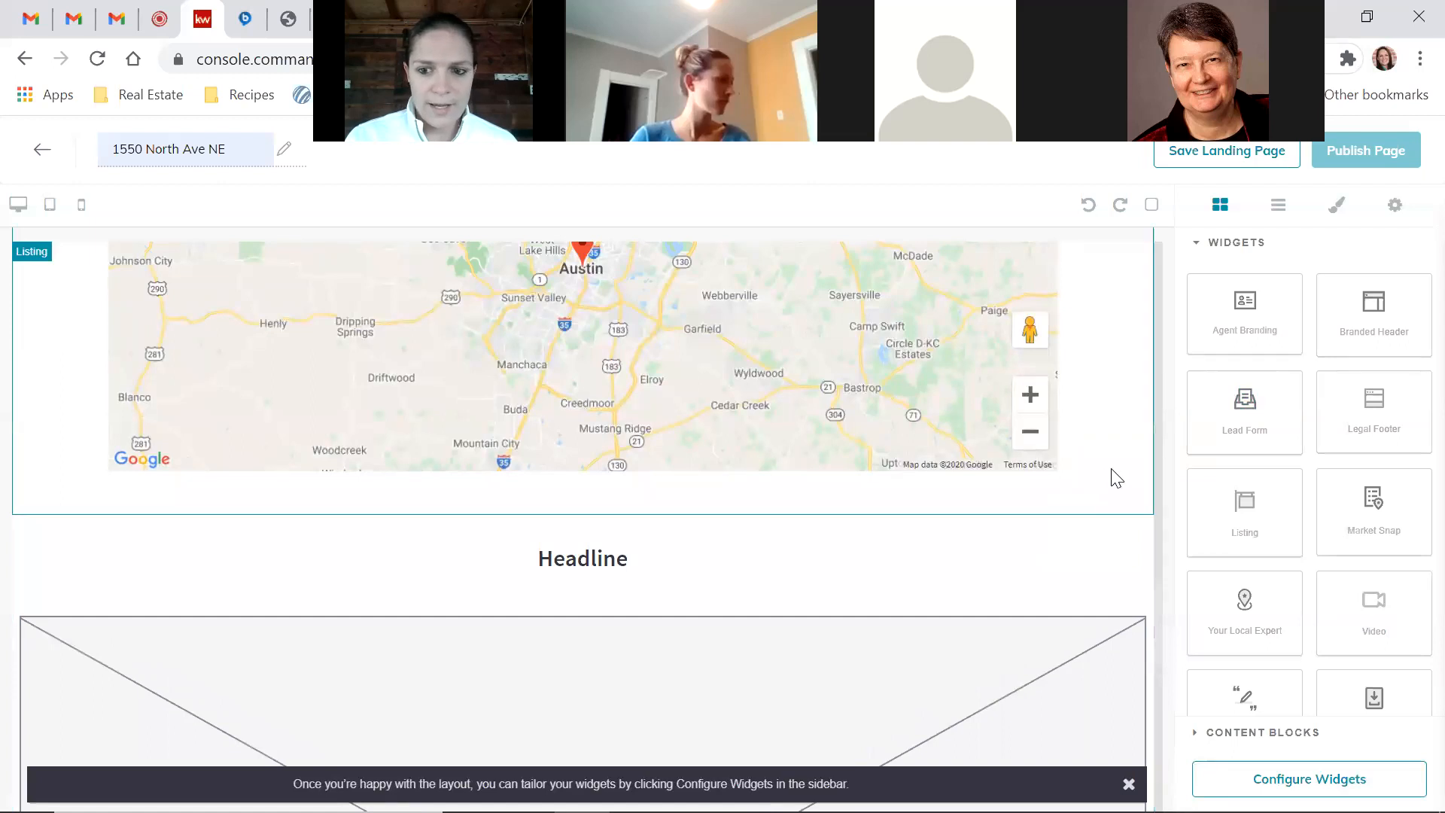
Review the new Video section, then add a Market Snap widget above the Lead Form
scroll(1111, 478, down, 3)
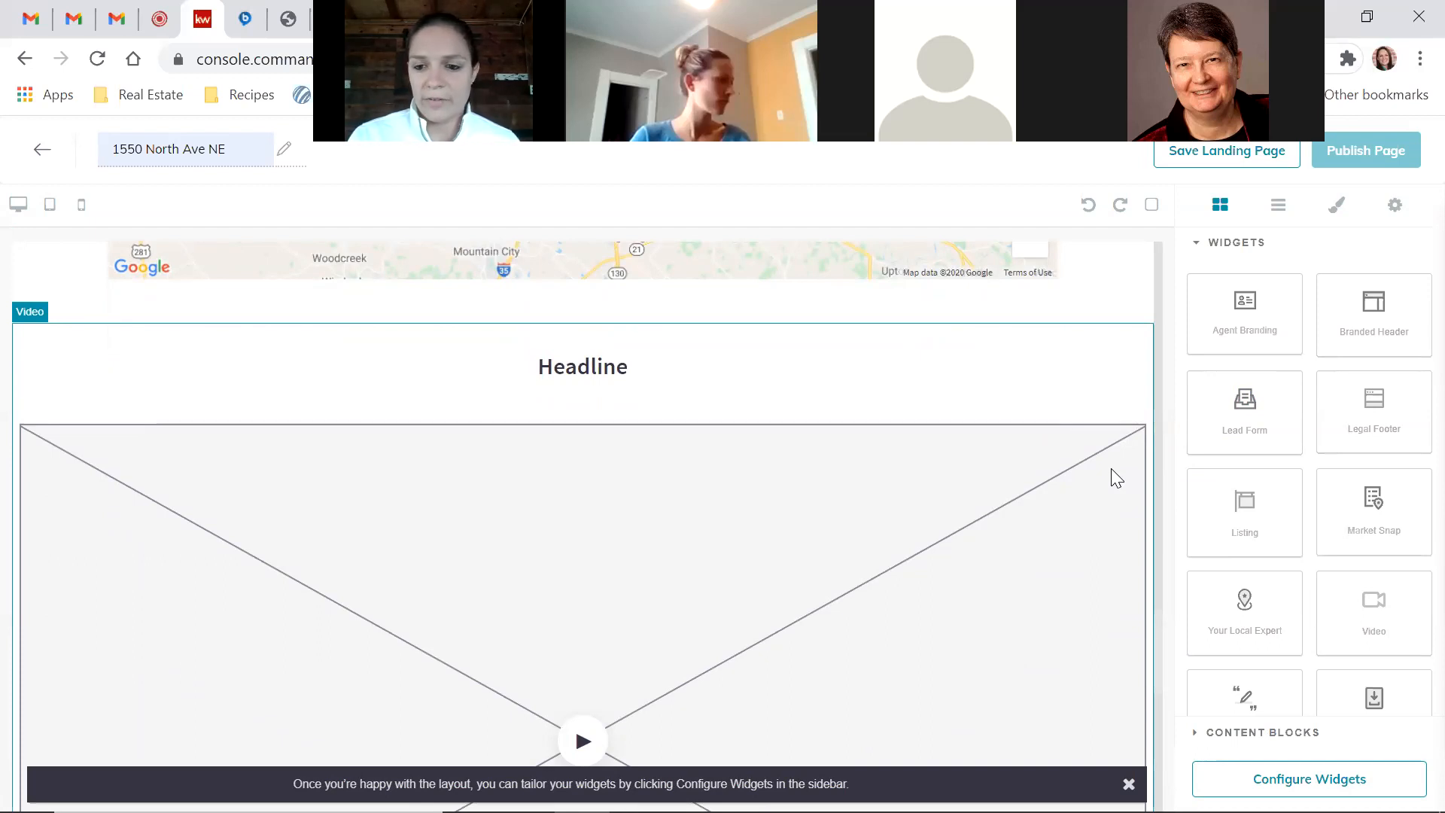
scroll(1111, 468, down, 1)
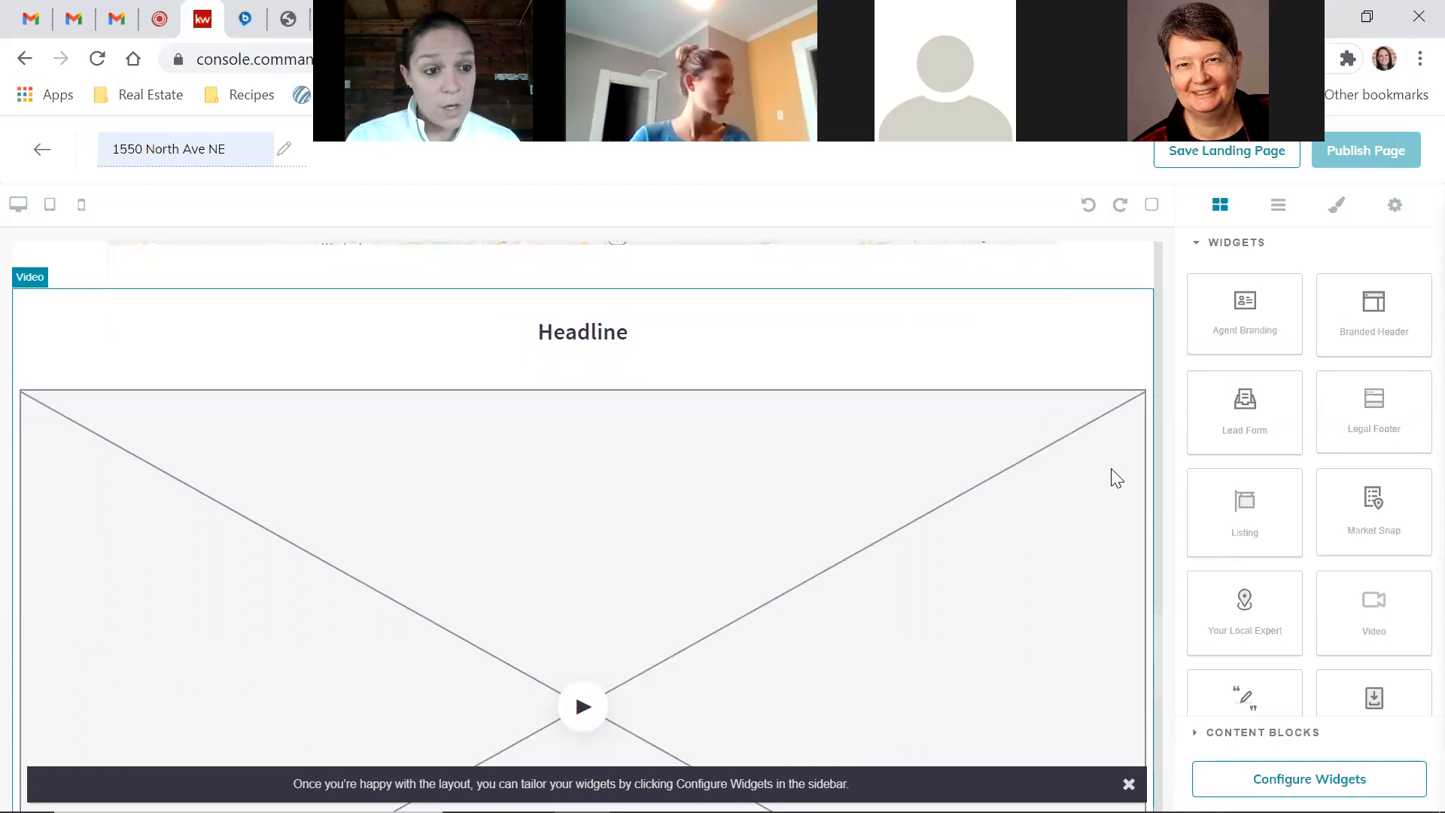
scroll(1111, 468, down, 1)
scroll(1111, 468, down, 3)
scroll(1111, 468, up, 10)
scroll(1110, 468, down, 5)
scroll(1111, 474, down, 5)
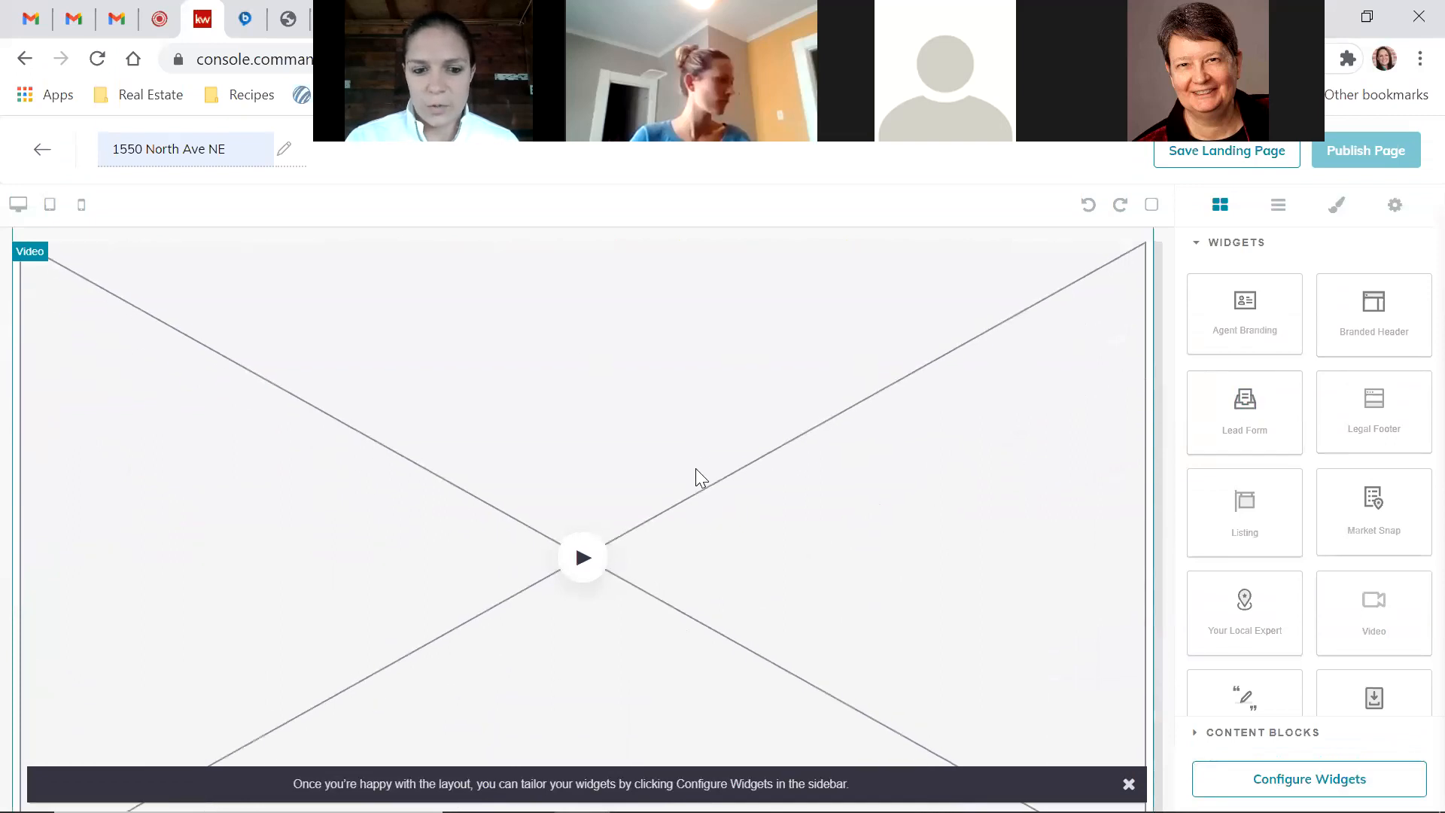
scroll(695, 469, down, 9)
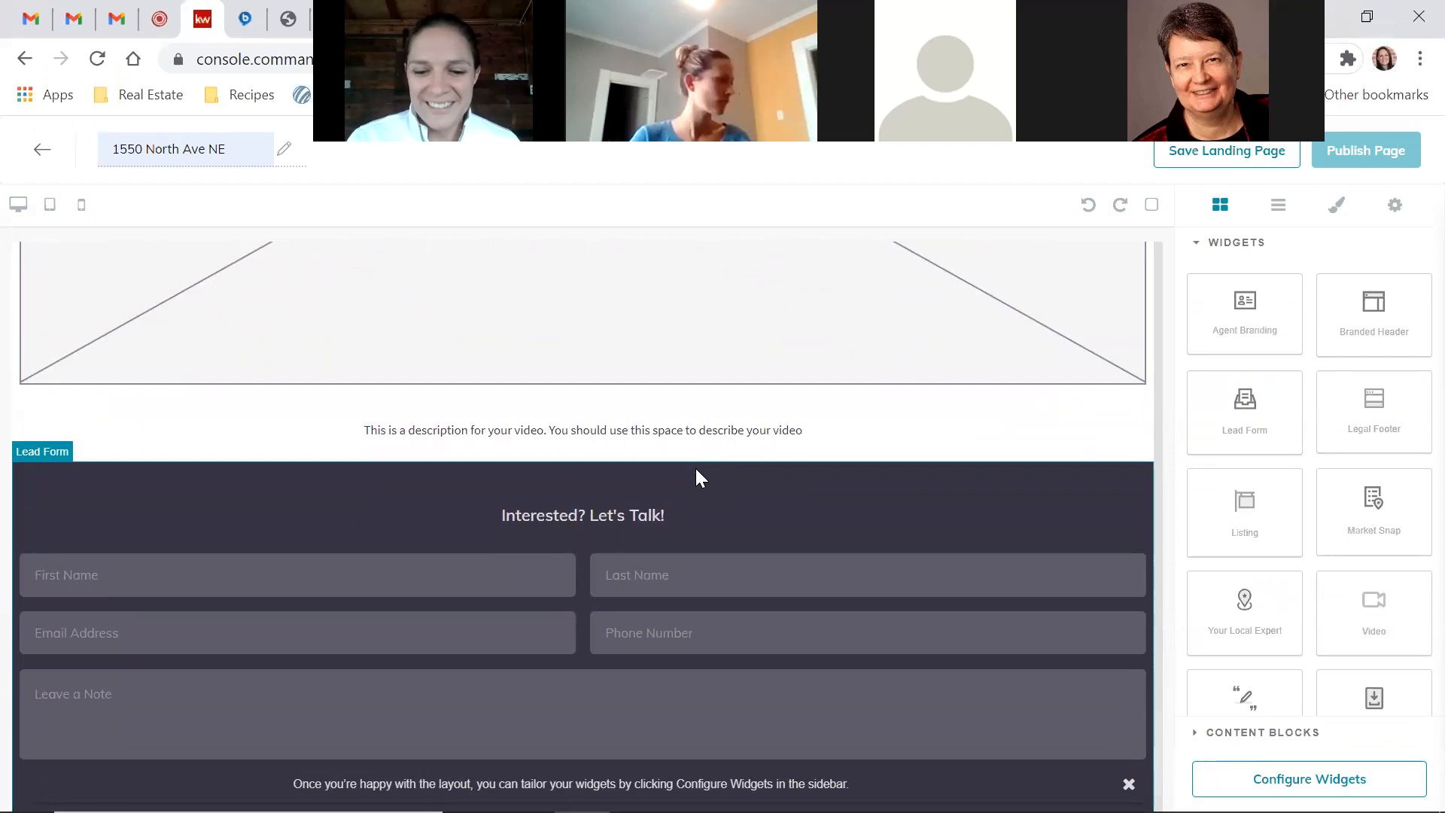
scroll(787, 439, up, 6)
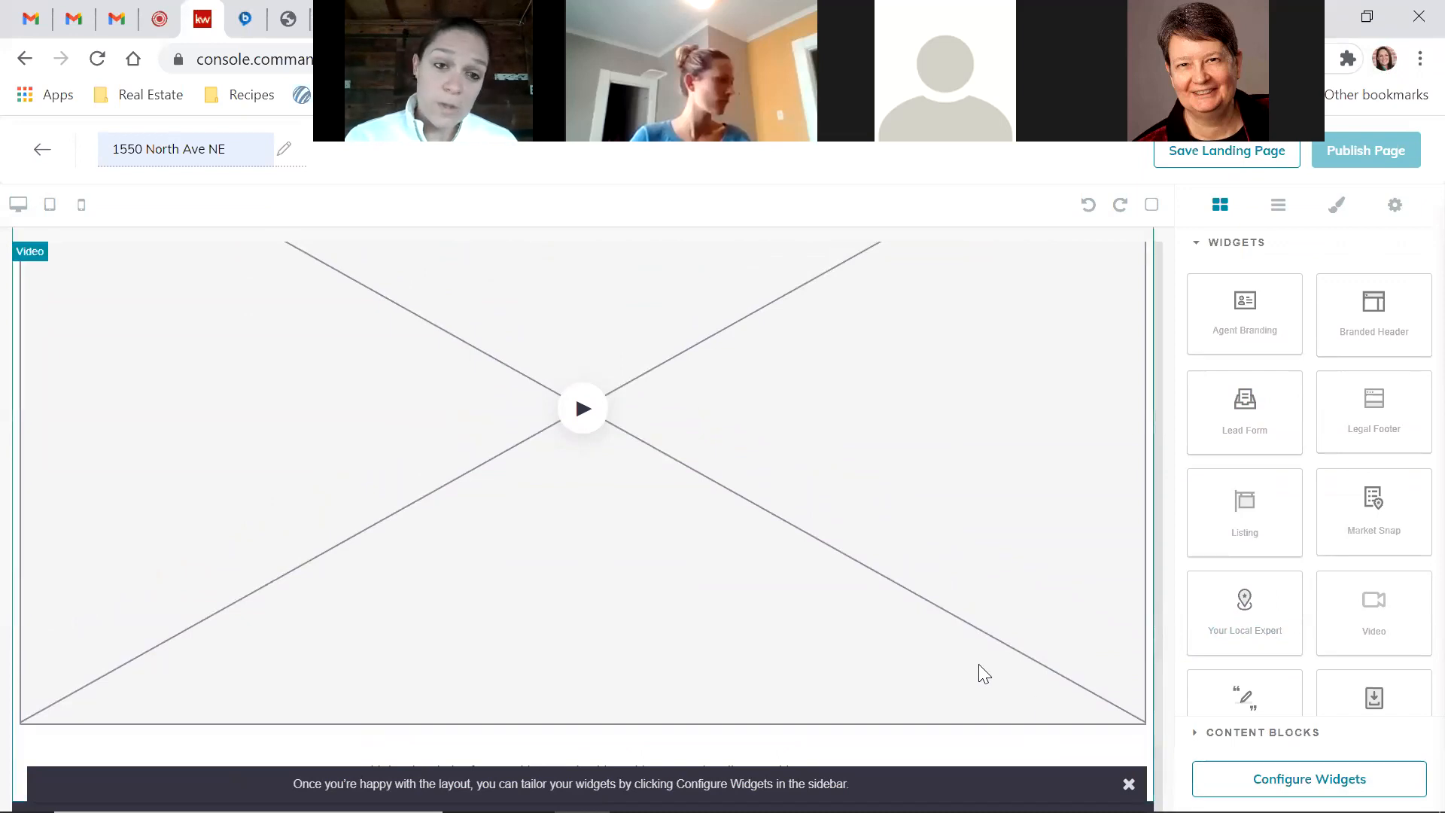
scroll(979, 665, down, 5)
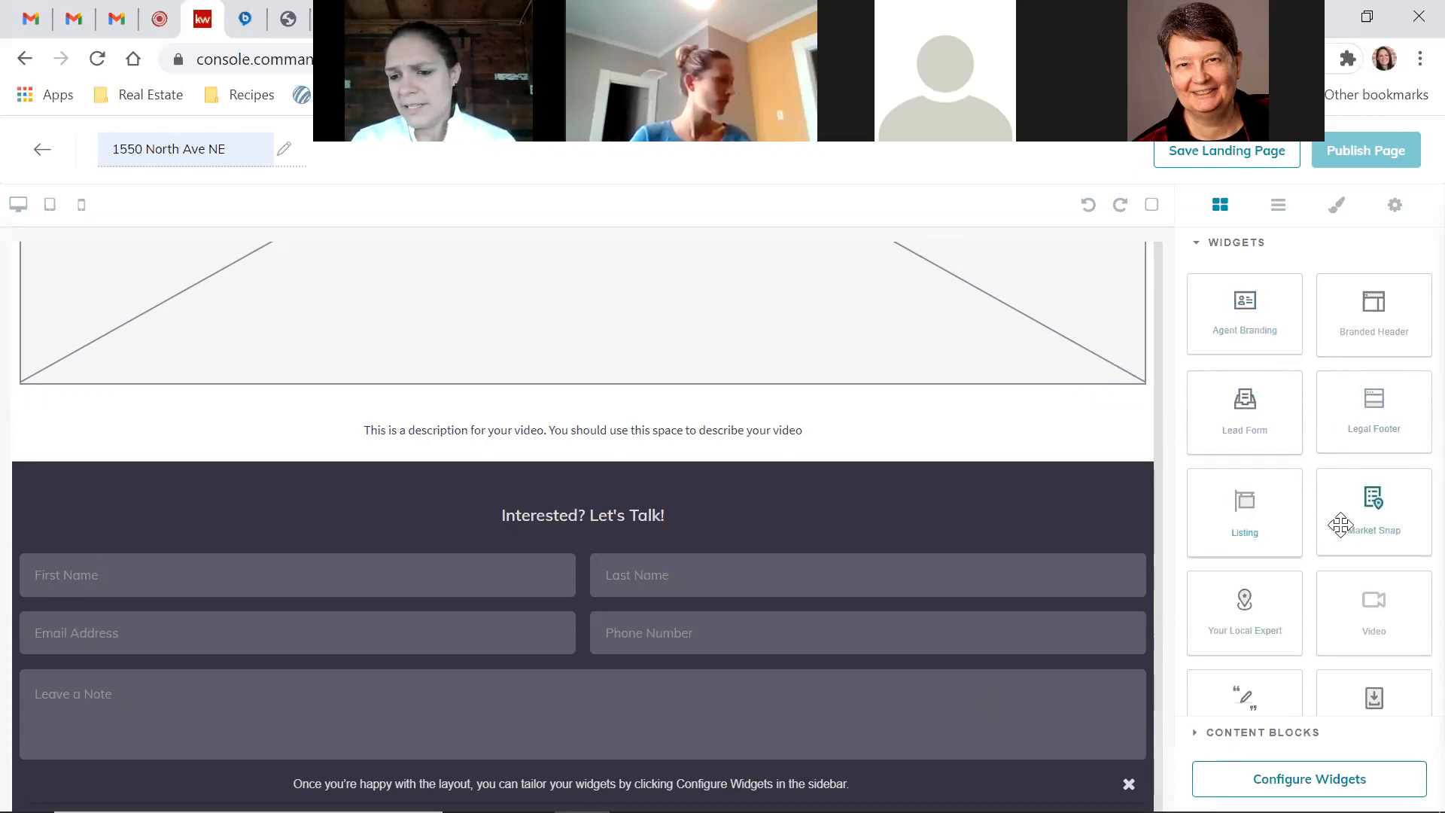
scroll(1001, 380, up, 8)
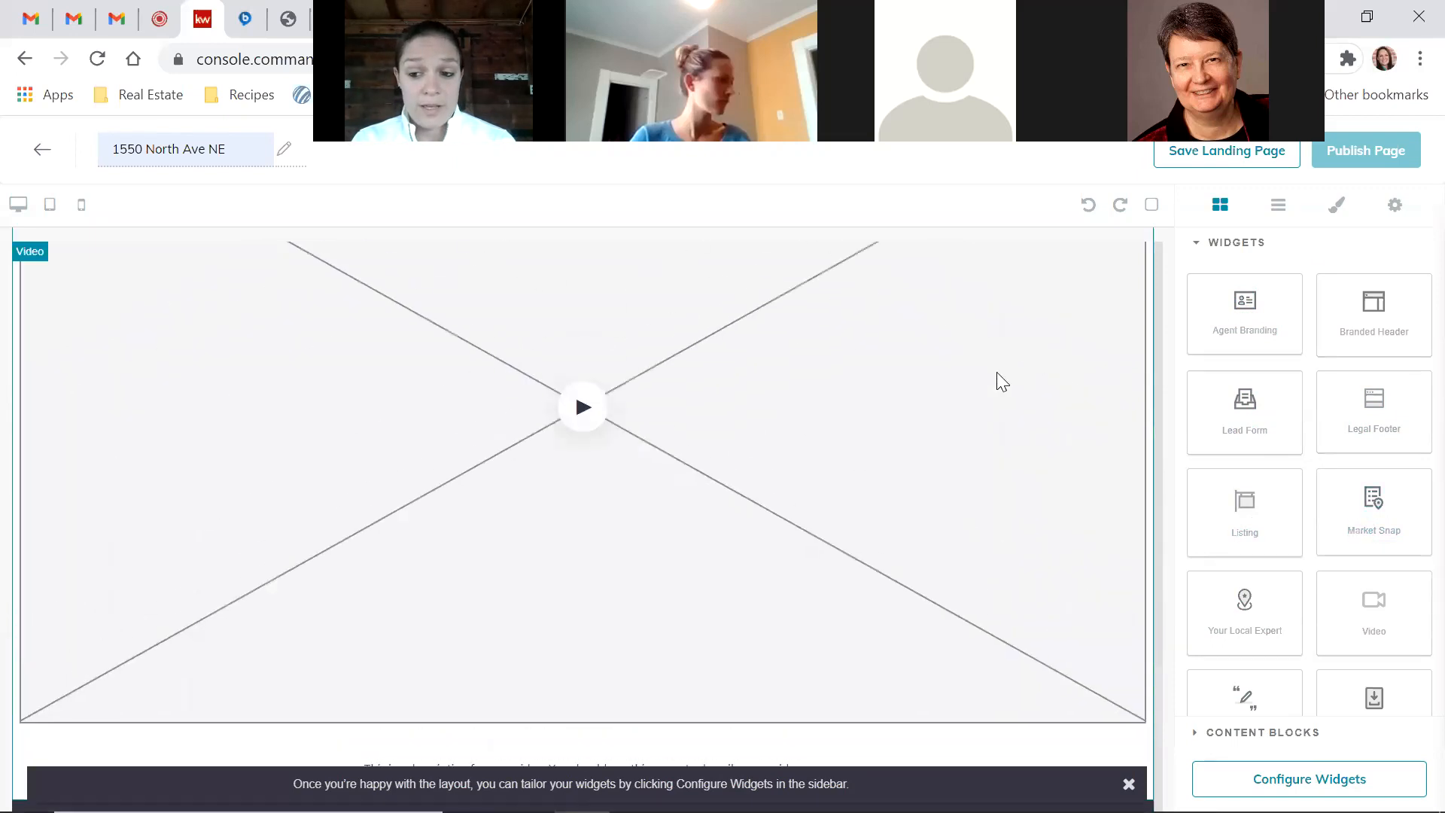
scroll(1001, 380, down, 10)
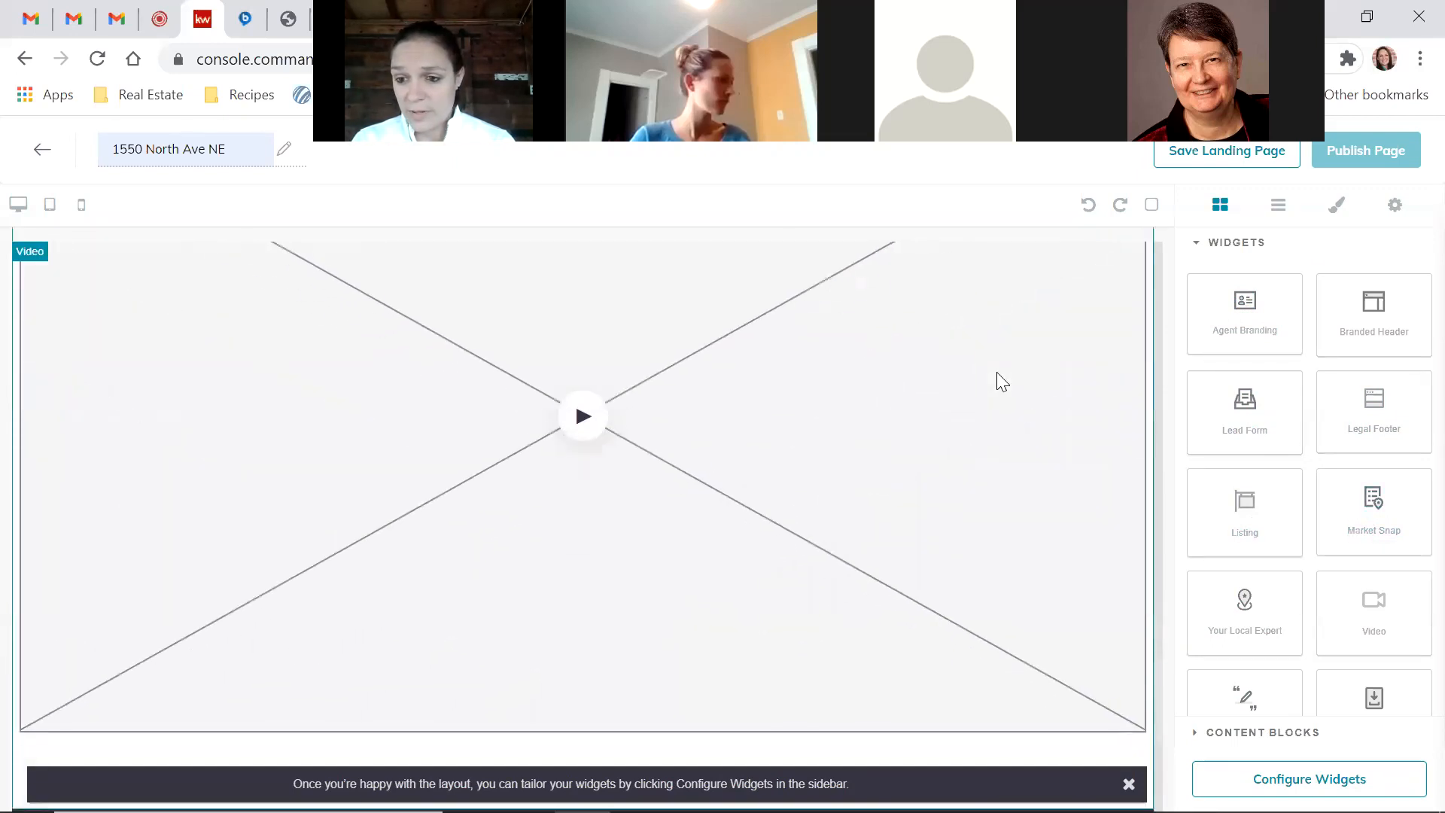
drag(1418, 487, 1061, 532)
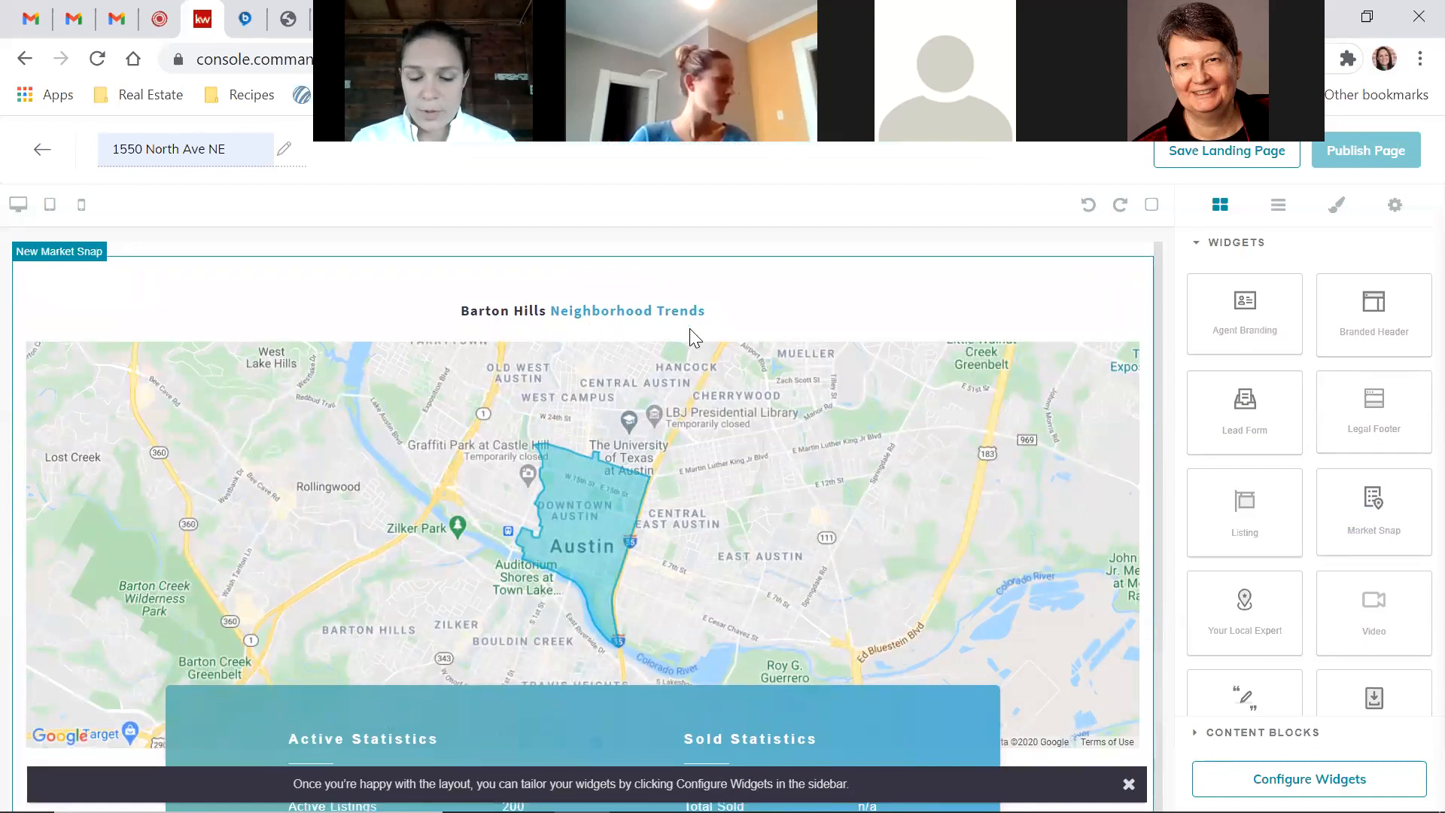
Review the Barton Hills Market Snap block: 200 active listings, $824000 average sold price
scroll(640, 478, down, 3)
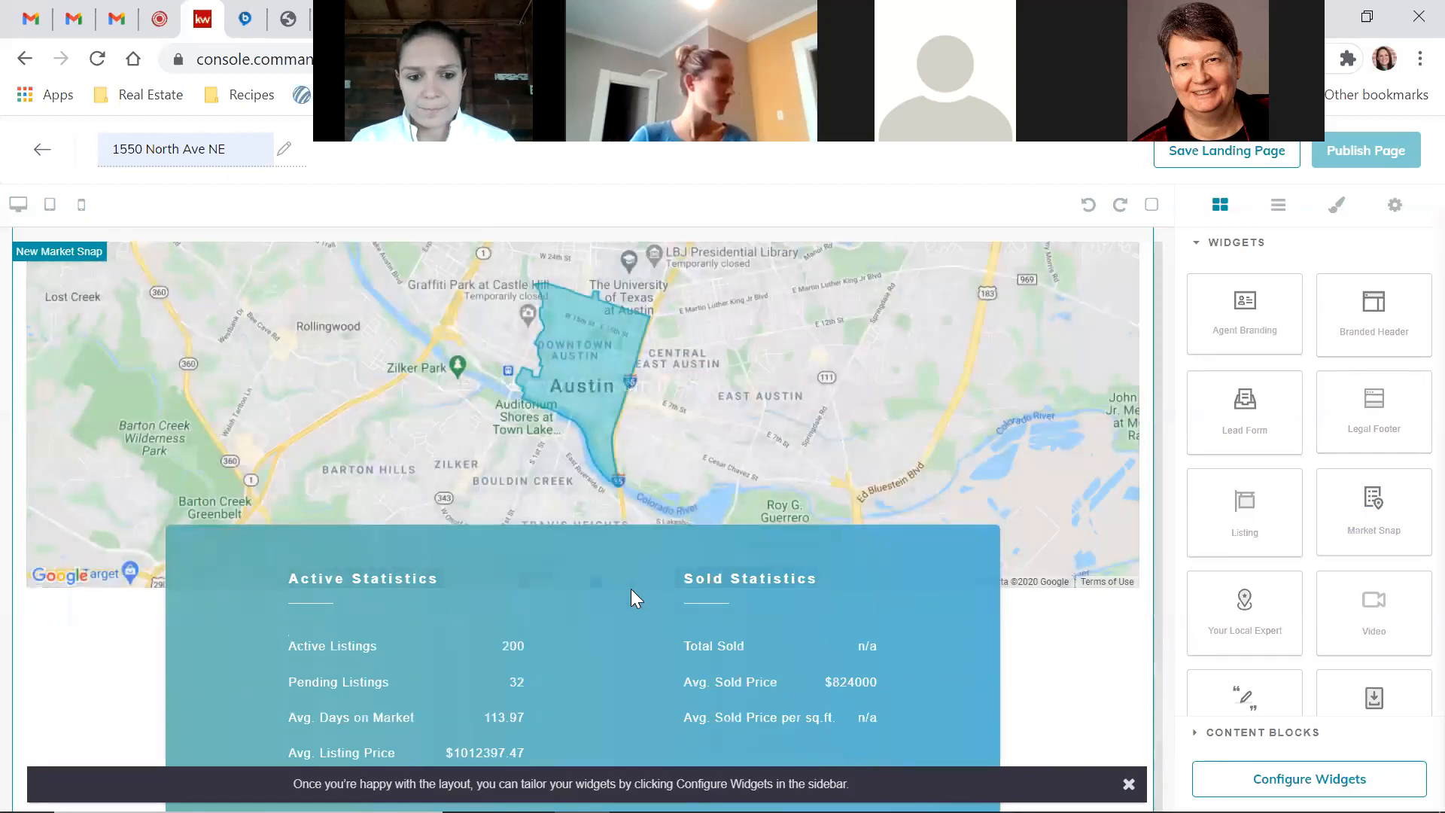
scroll(630, 589, down, 10)
scroll(631, 590, up, 8)
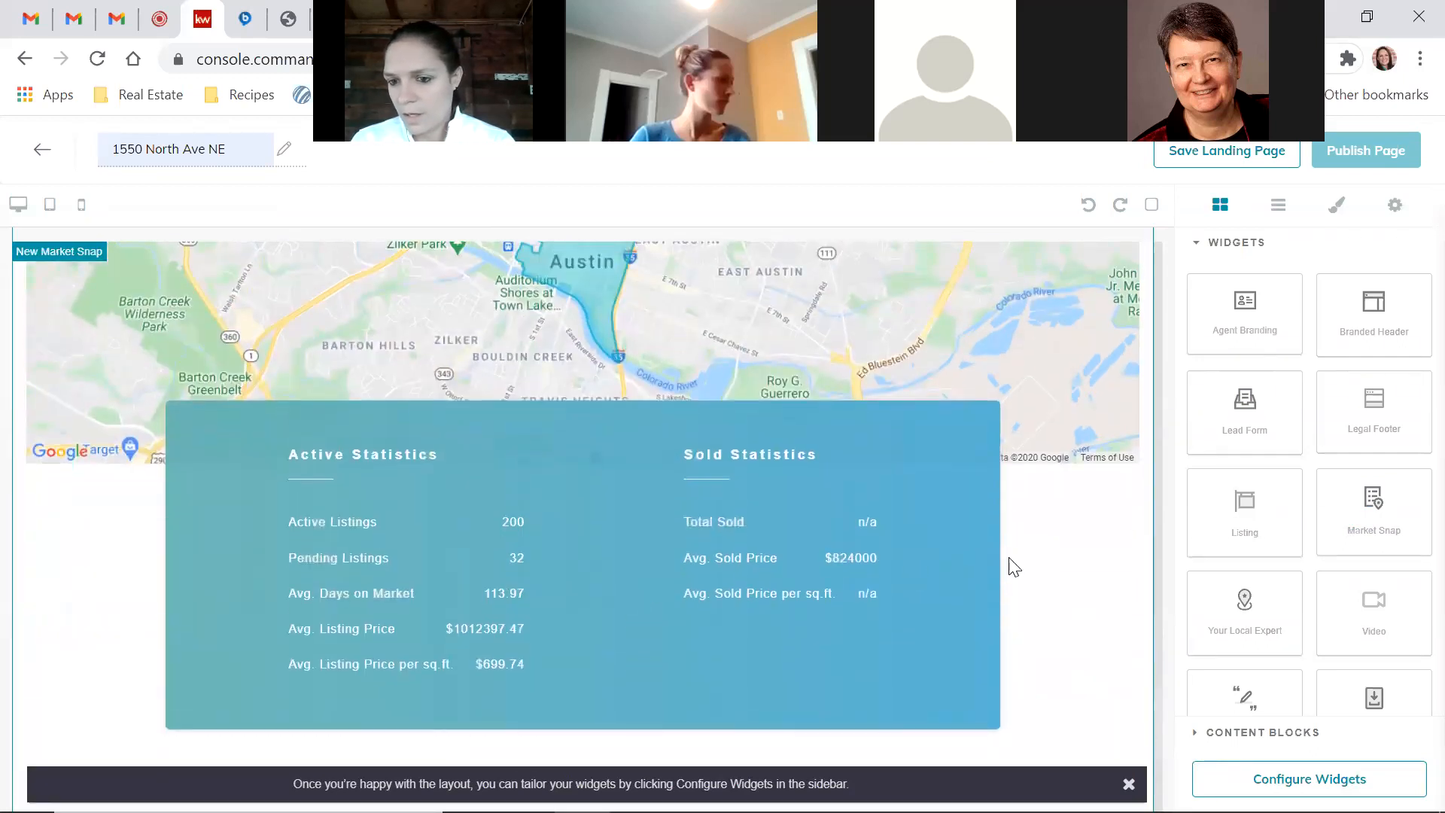
scroll(1263, 476, down, 1)
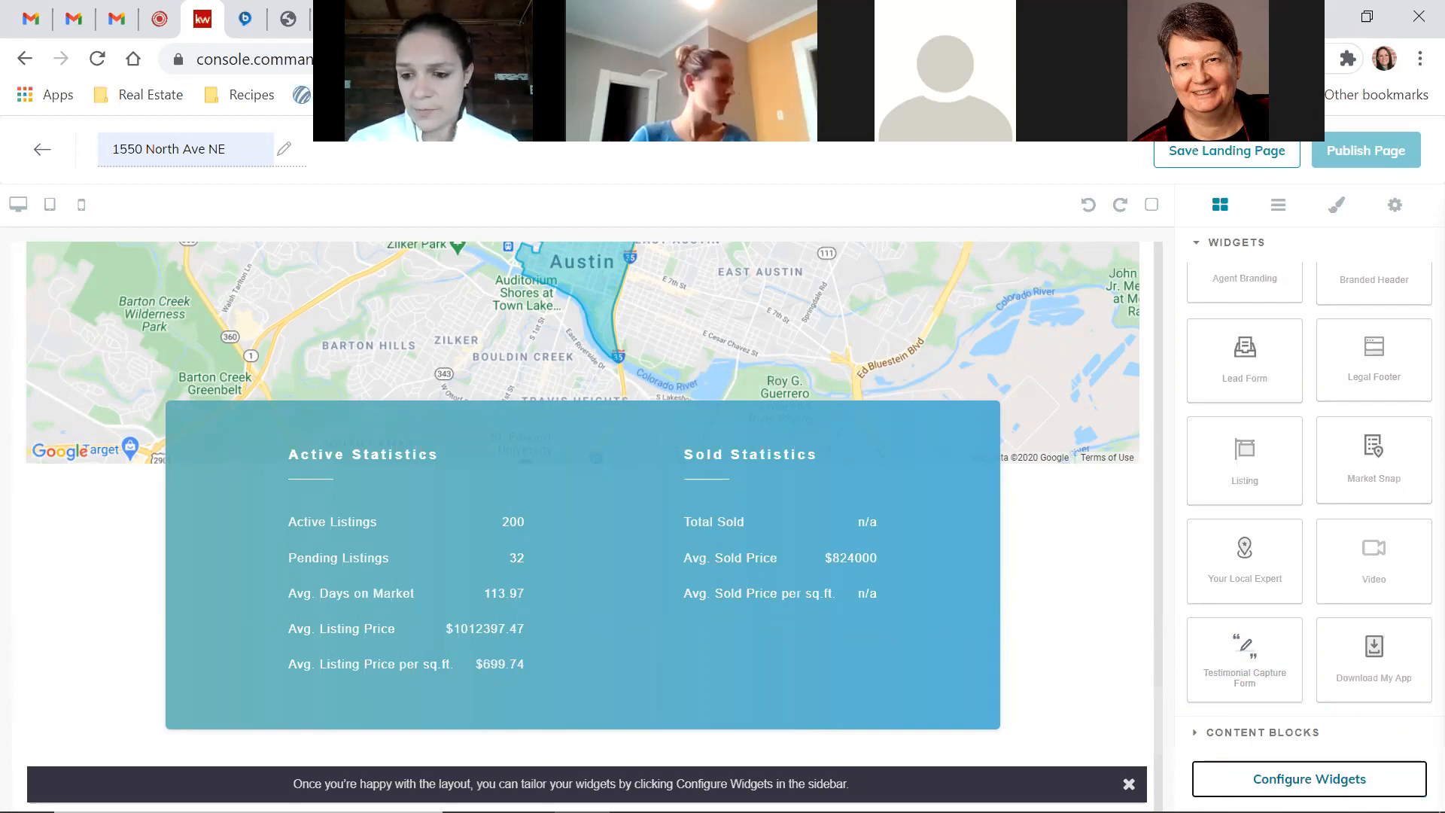
click(1310, 779)
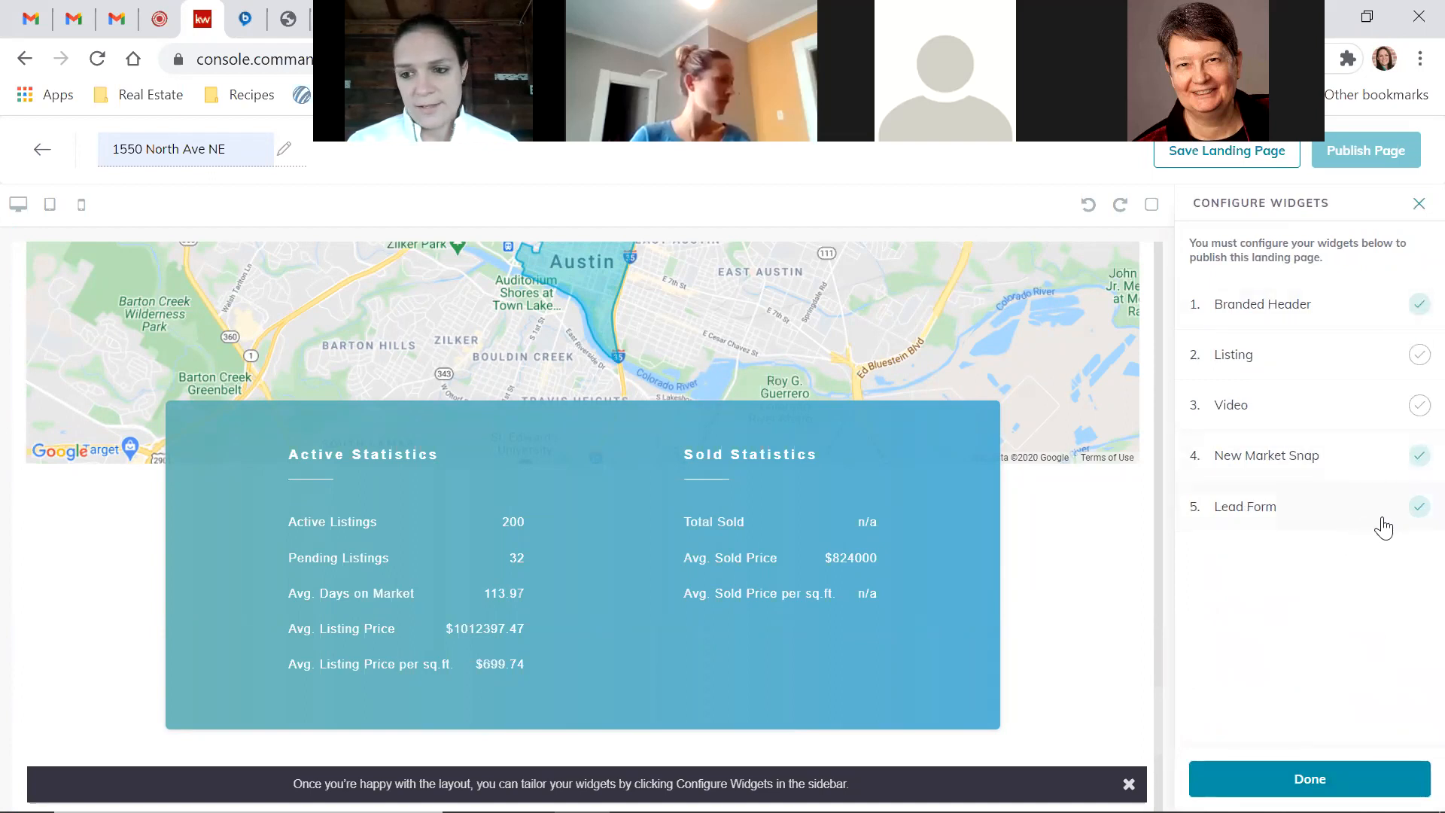
scroll(1004, 450, up, 10)
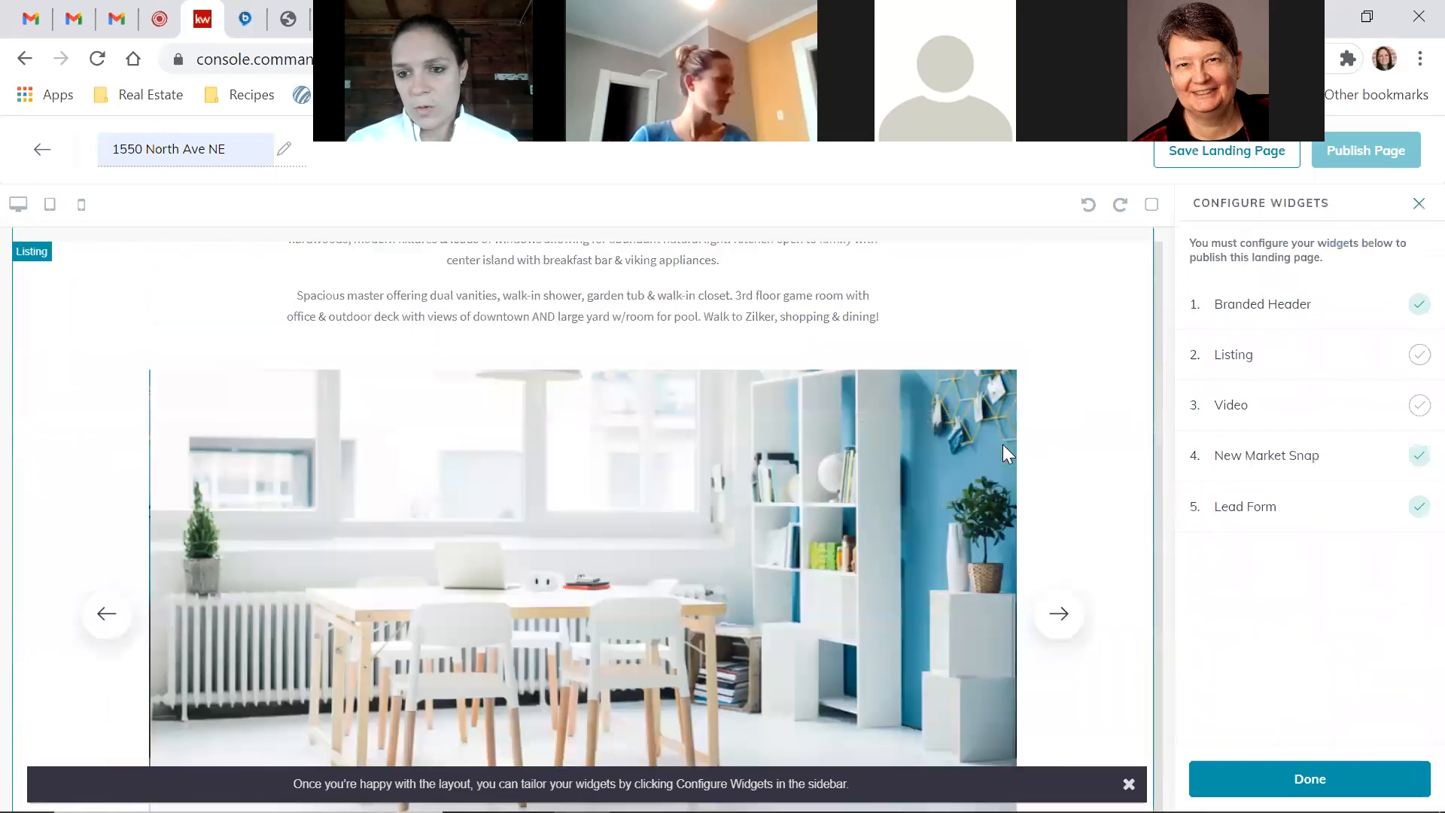
scroll(1005, 452, up, 5)
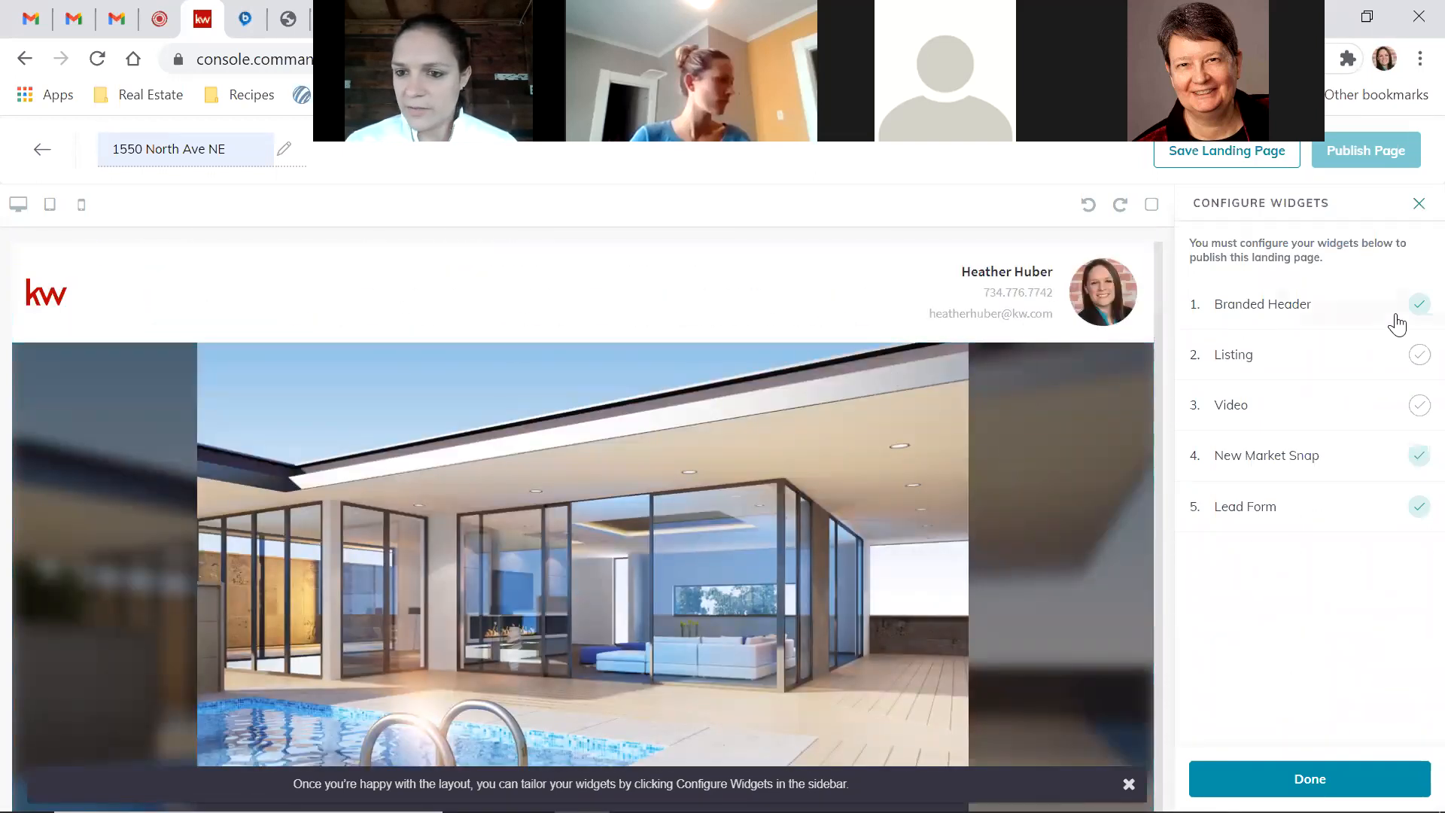
click(1350, 358)
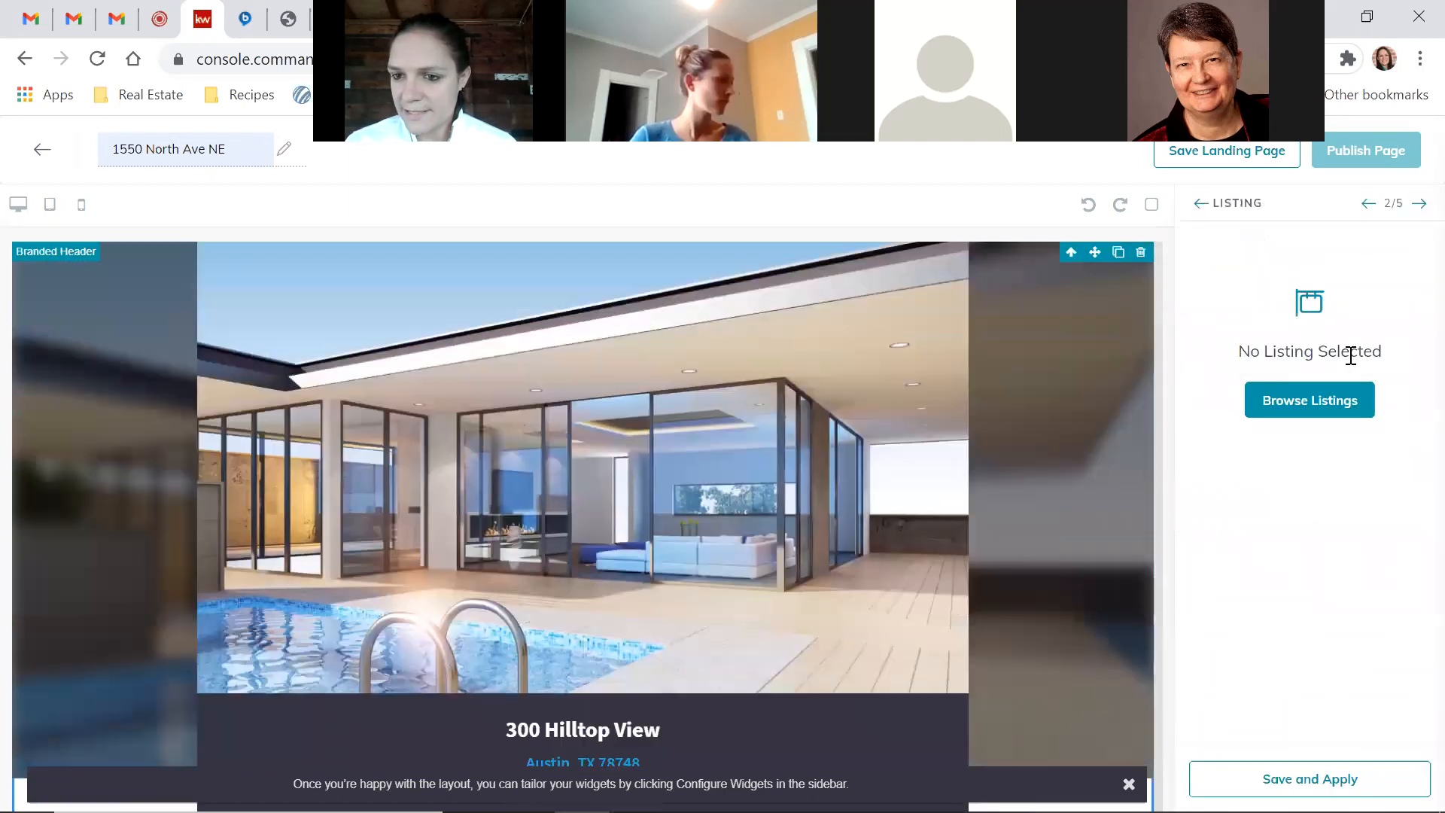
click(1309, 410)
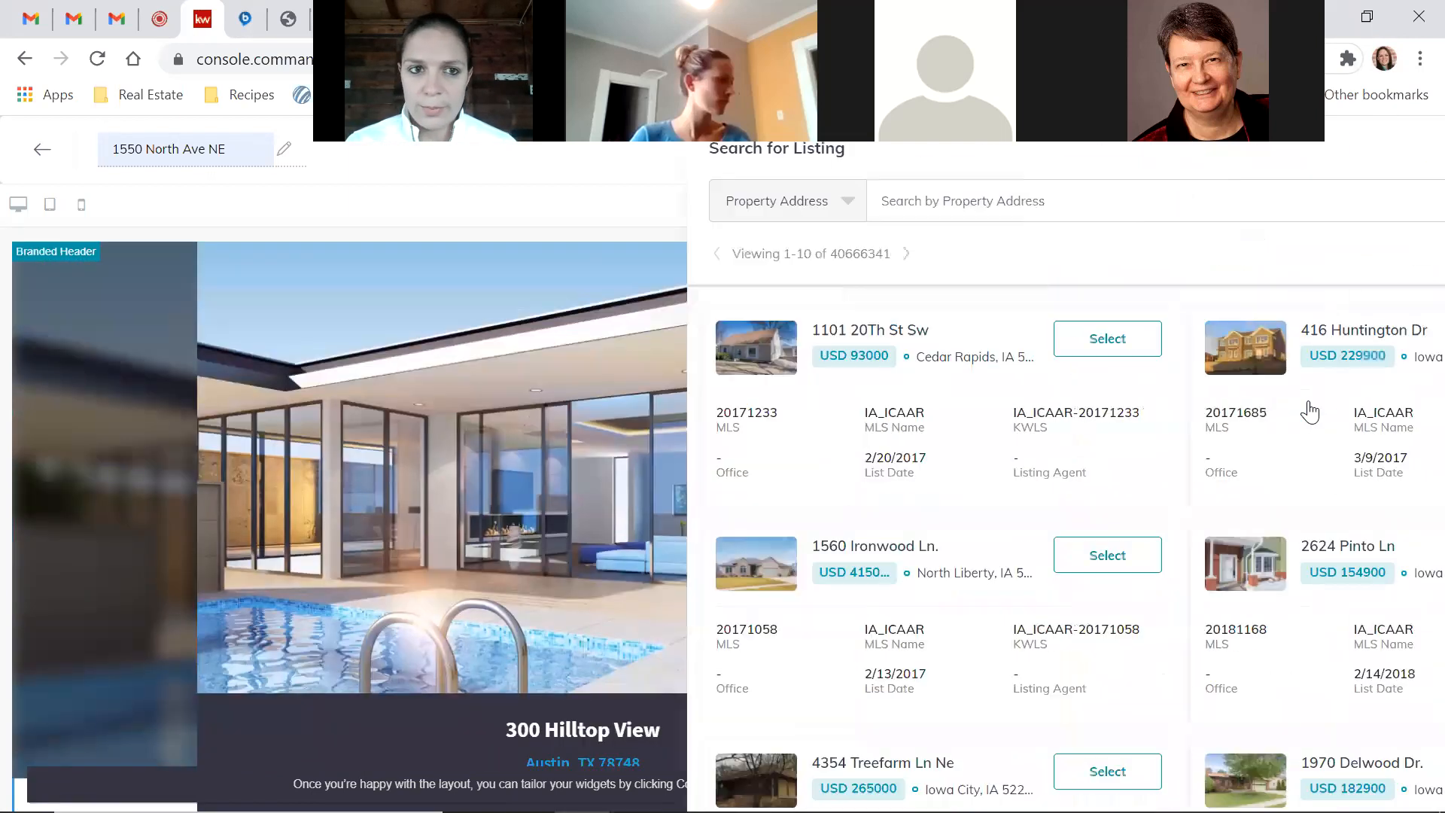
click(759, 204)
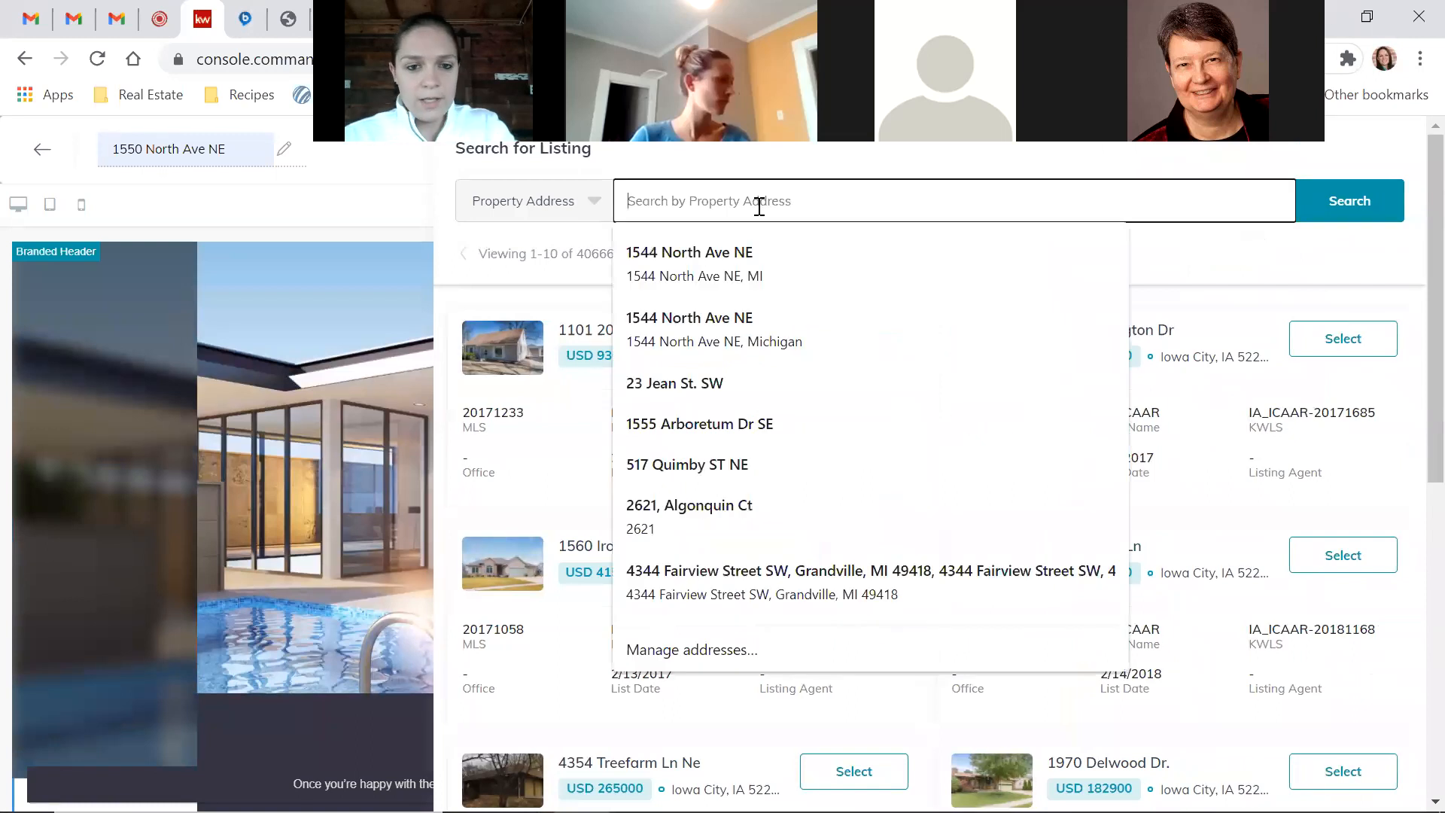
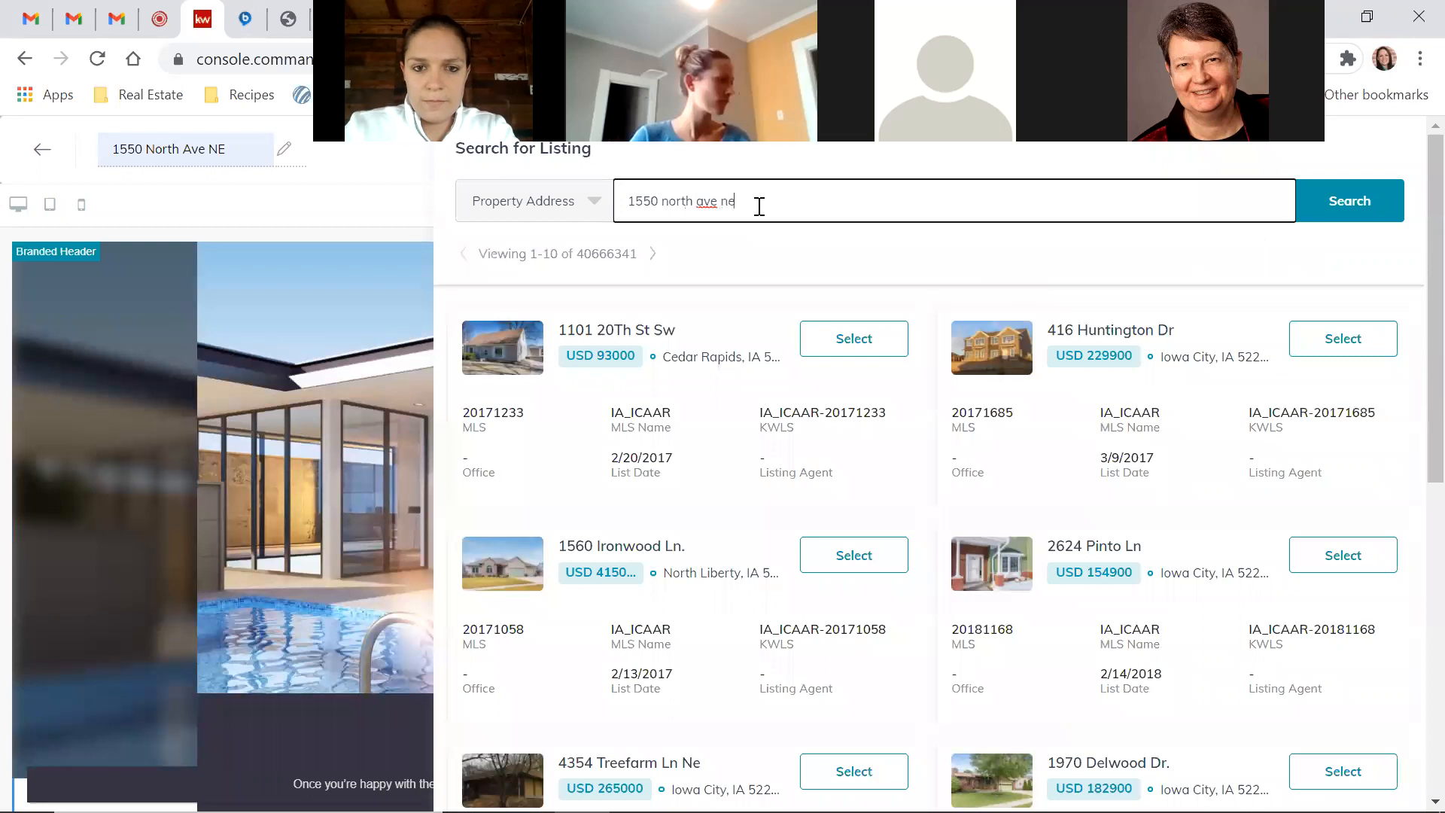
key(Return)
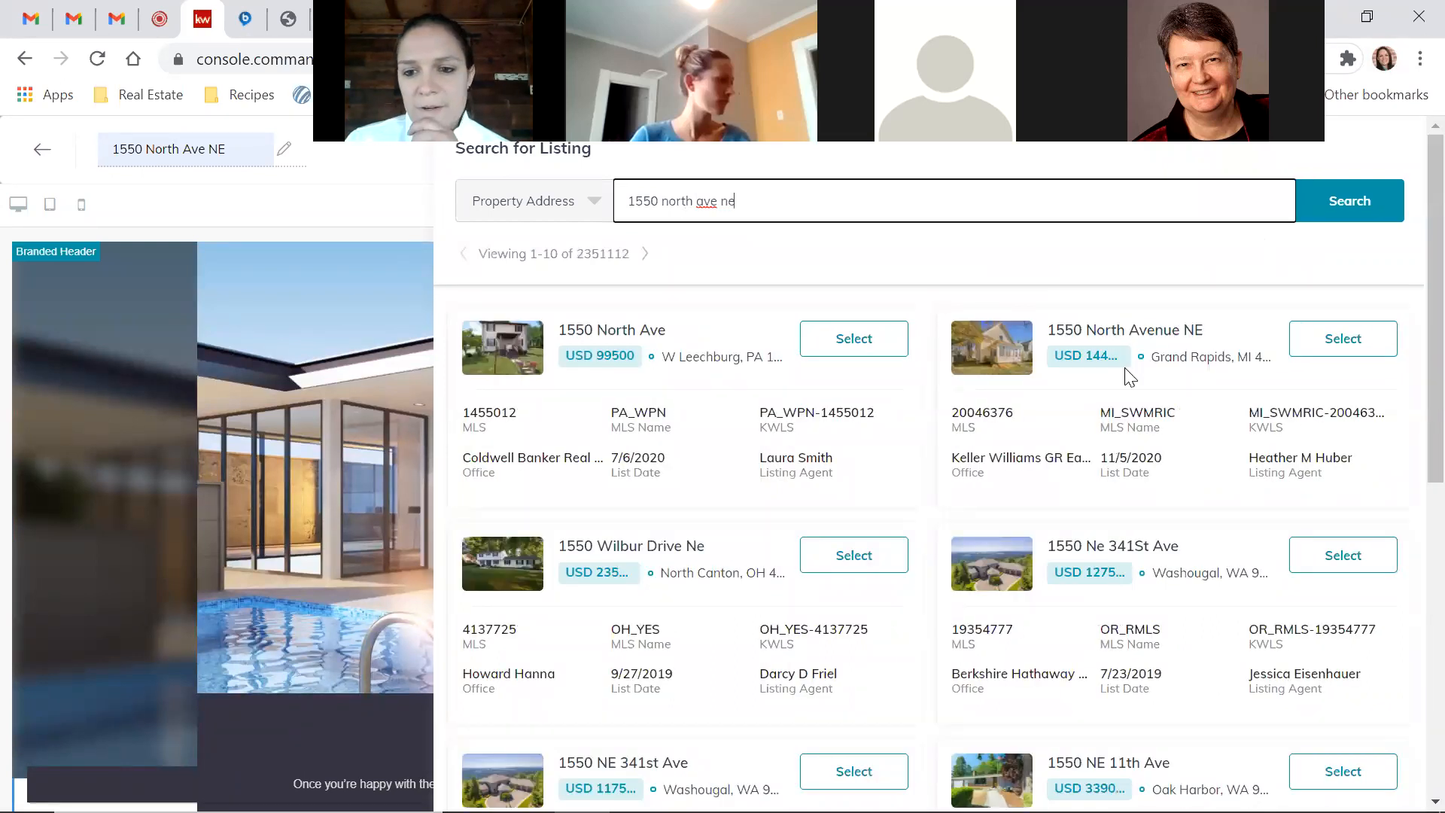
click(1307, 352)
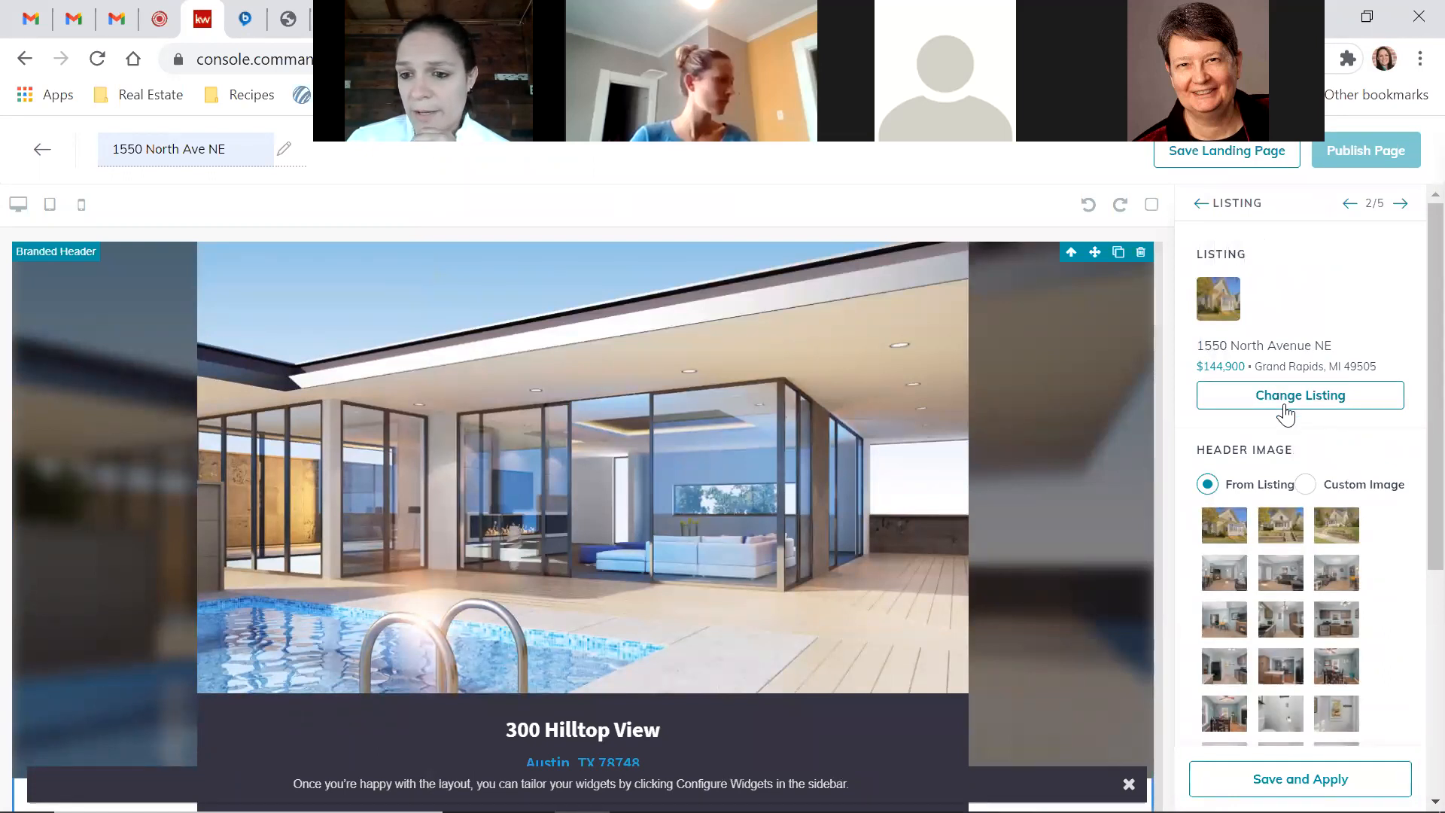
scroll(1285, 412, down, 1)
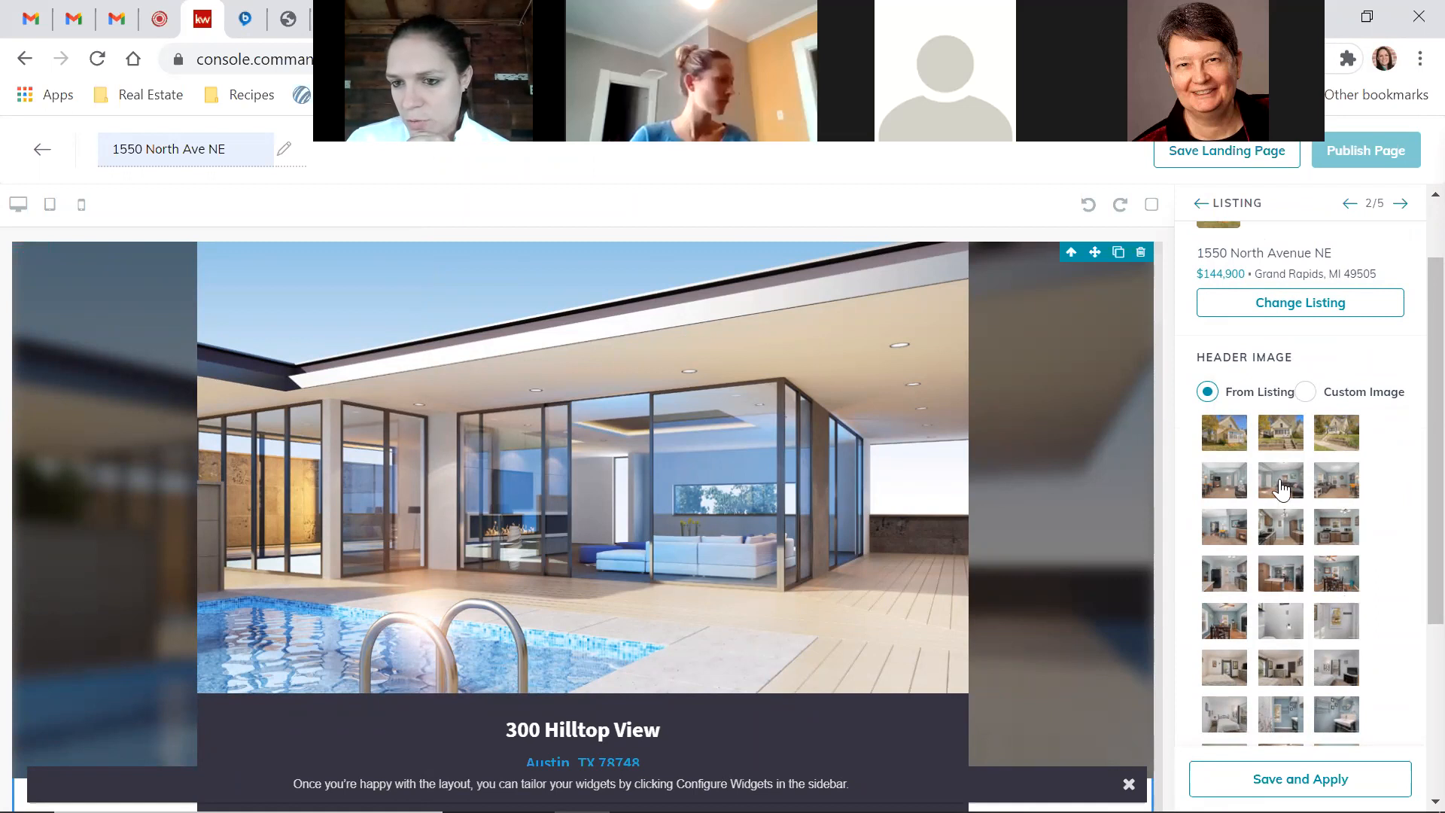
click(1238, 448)
scroll(1407, 541, down, 3)
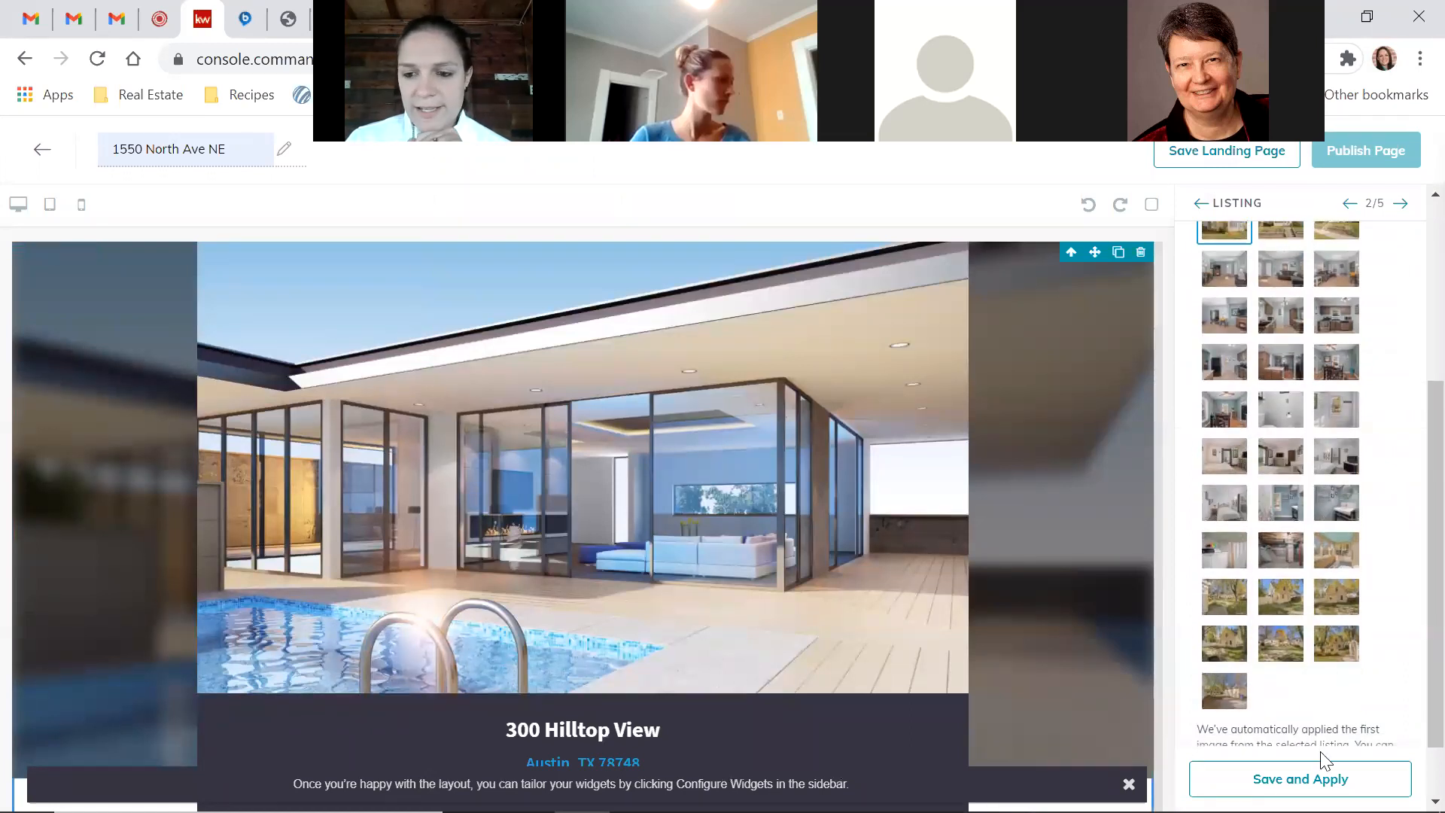
scroll(1356, 483, down, 1)
scroll(1356, 485, down, 2)
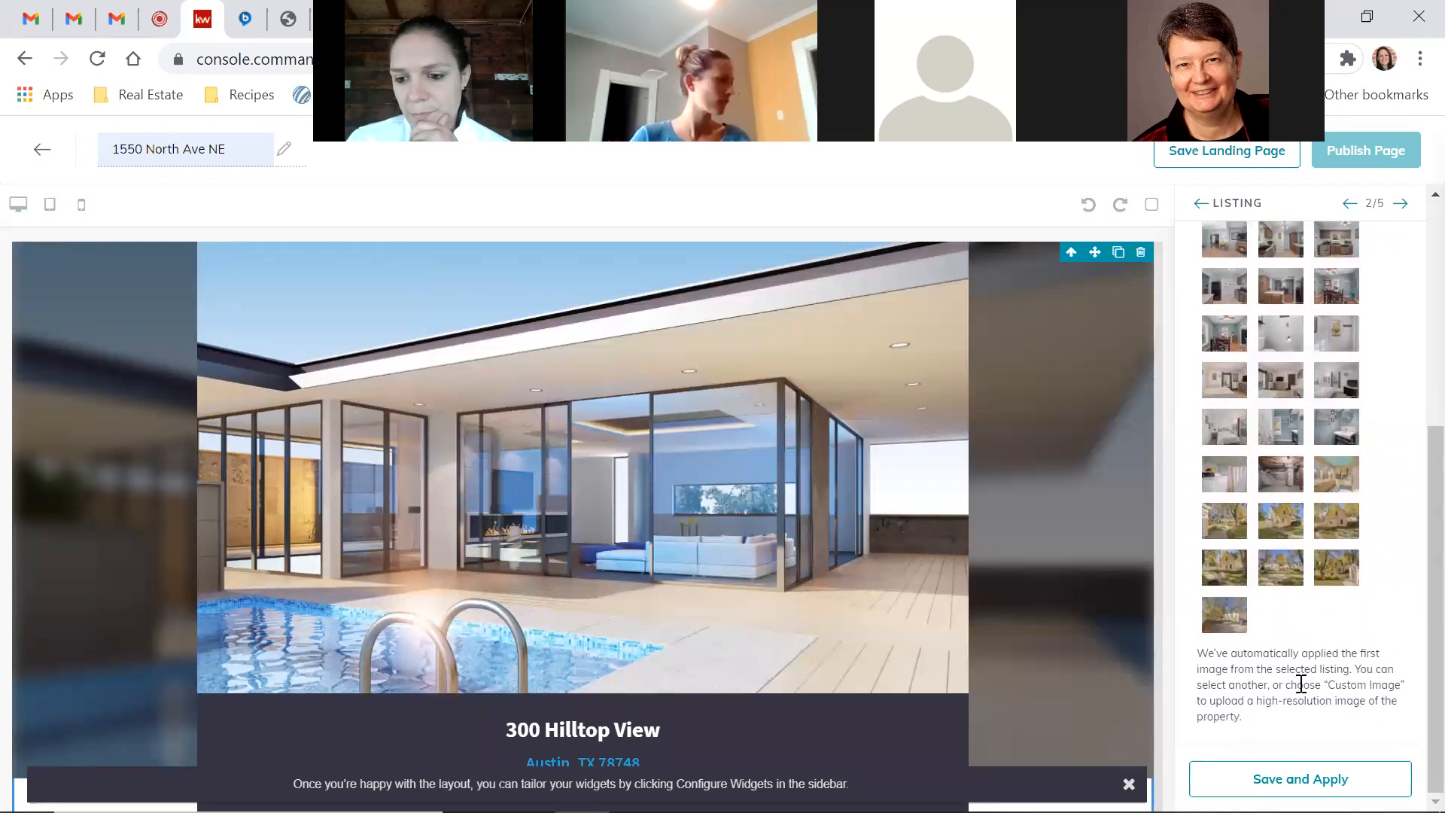
click(1300, 778)
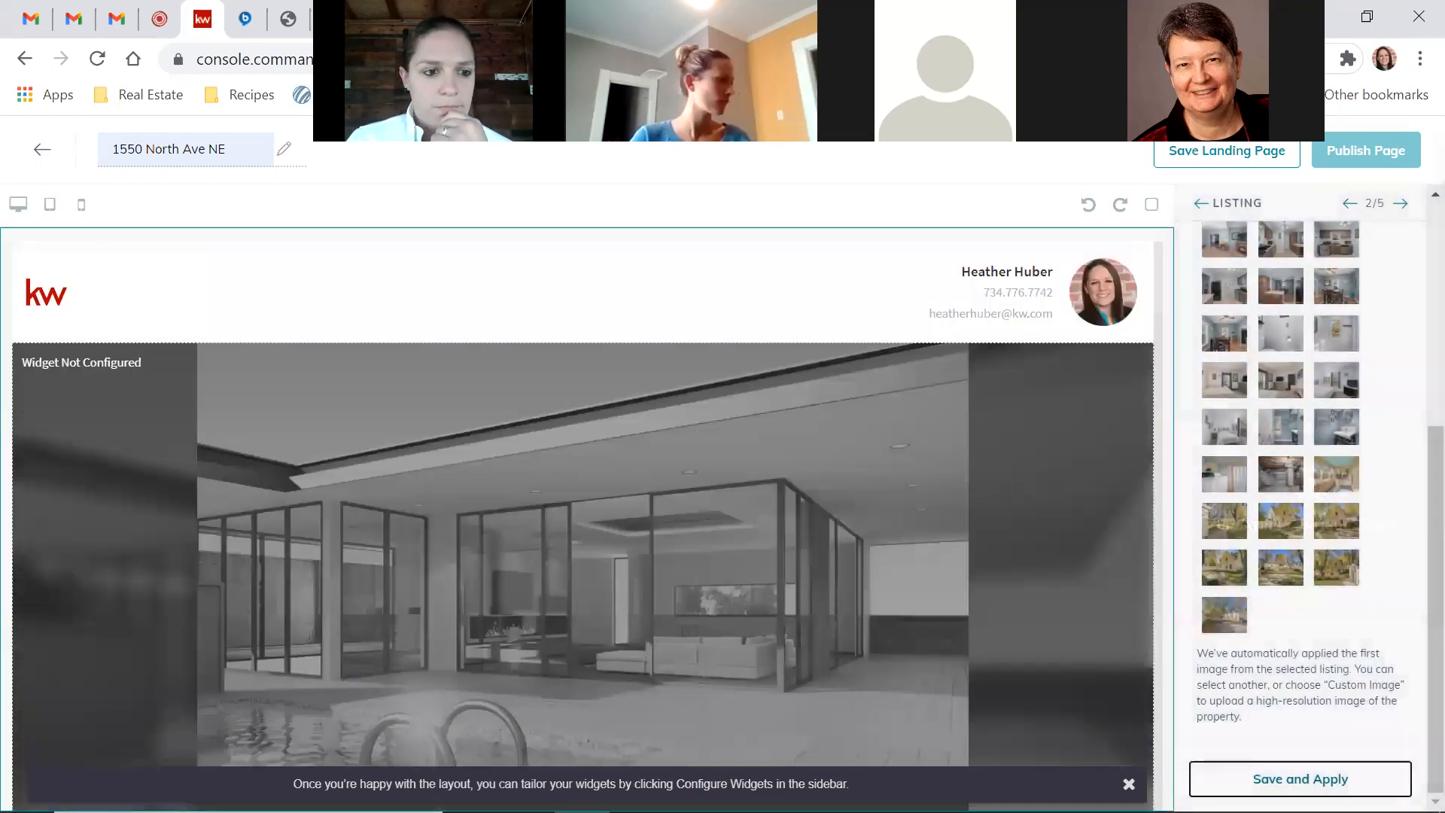
Scroll the preview to check the 2-bed, 2-bath details, photo gallery and Grand Rapids map
scroll(995, 581, down, 4)
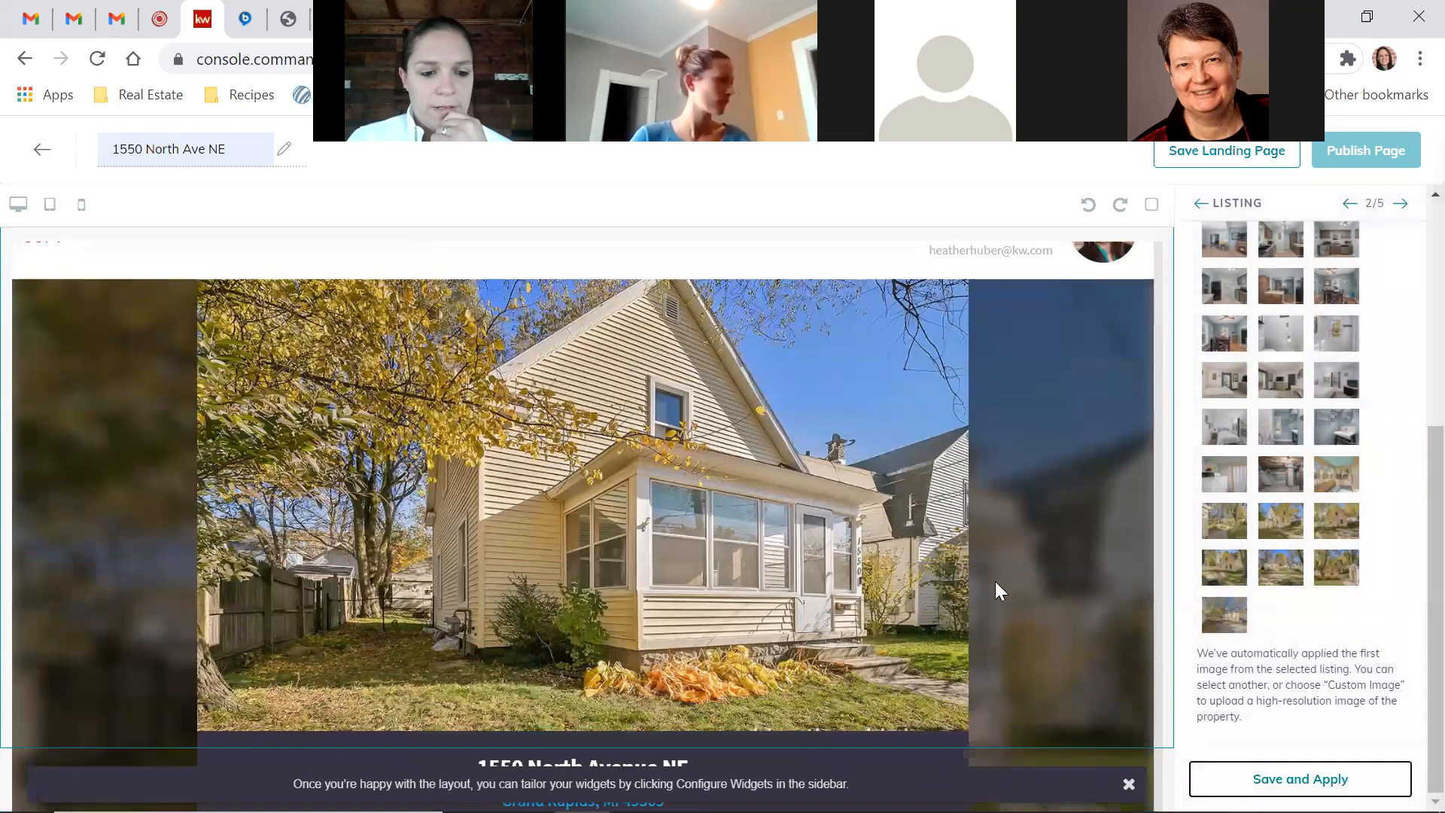
scroll(995, 591, down, 3)
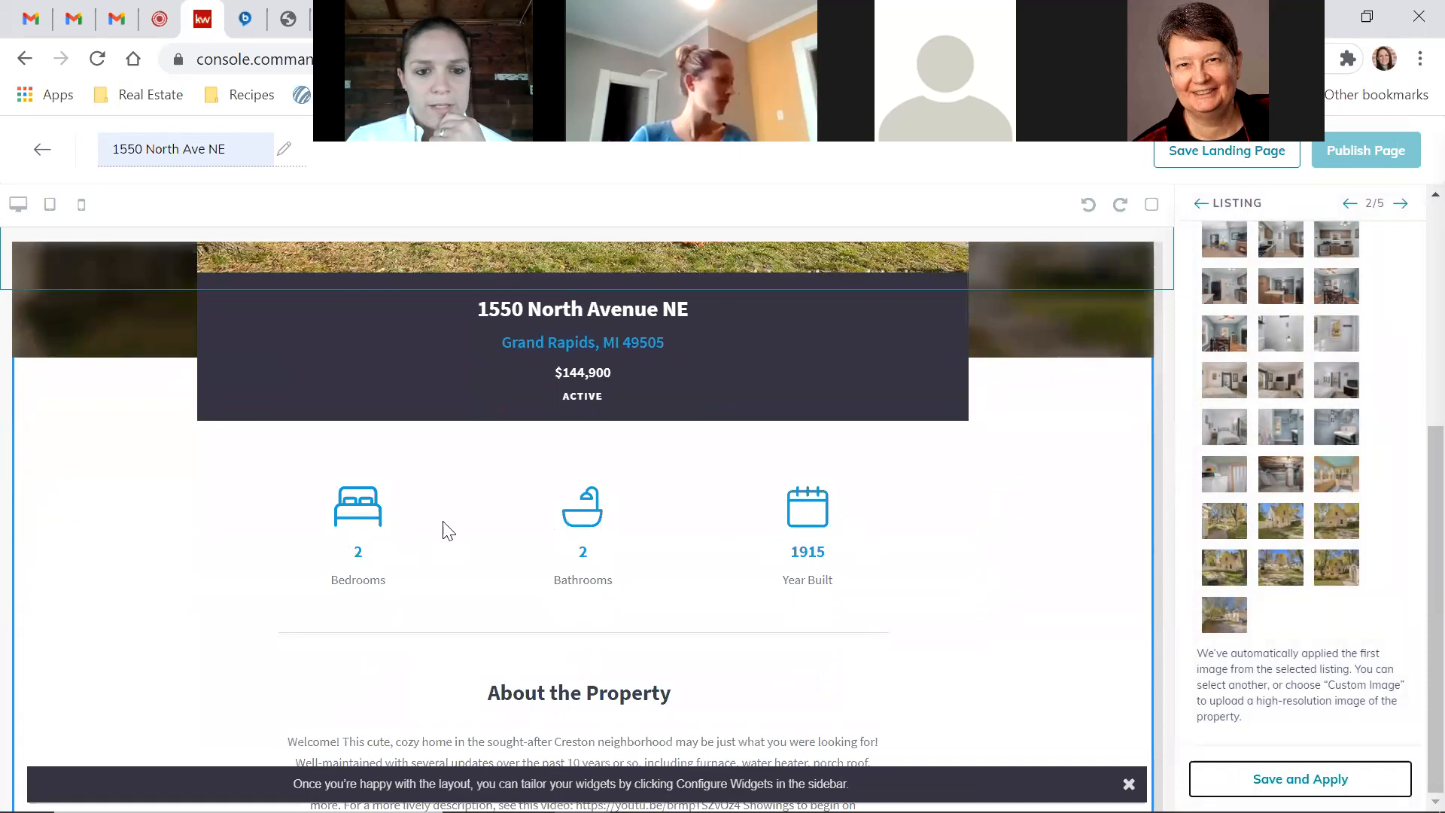
scroll(932, 549, down, 3)
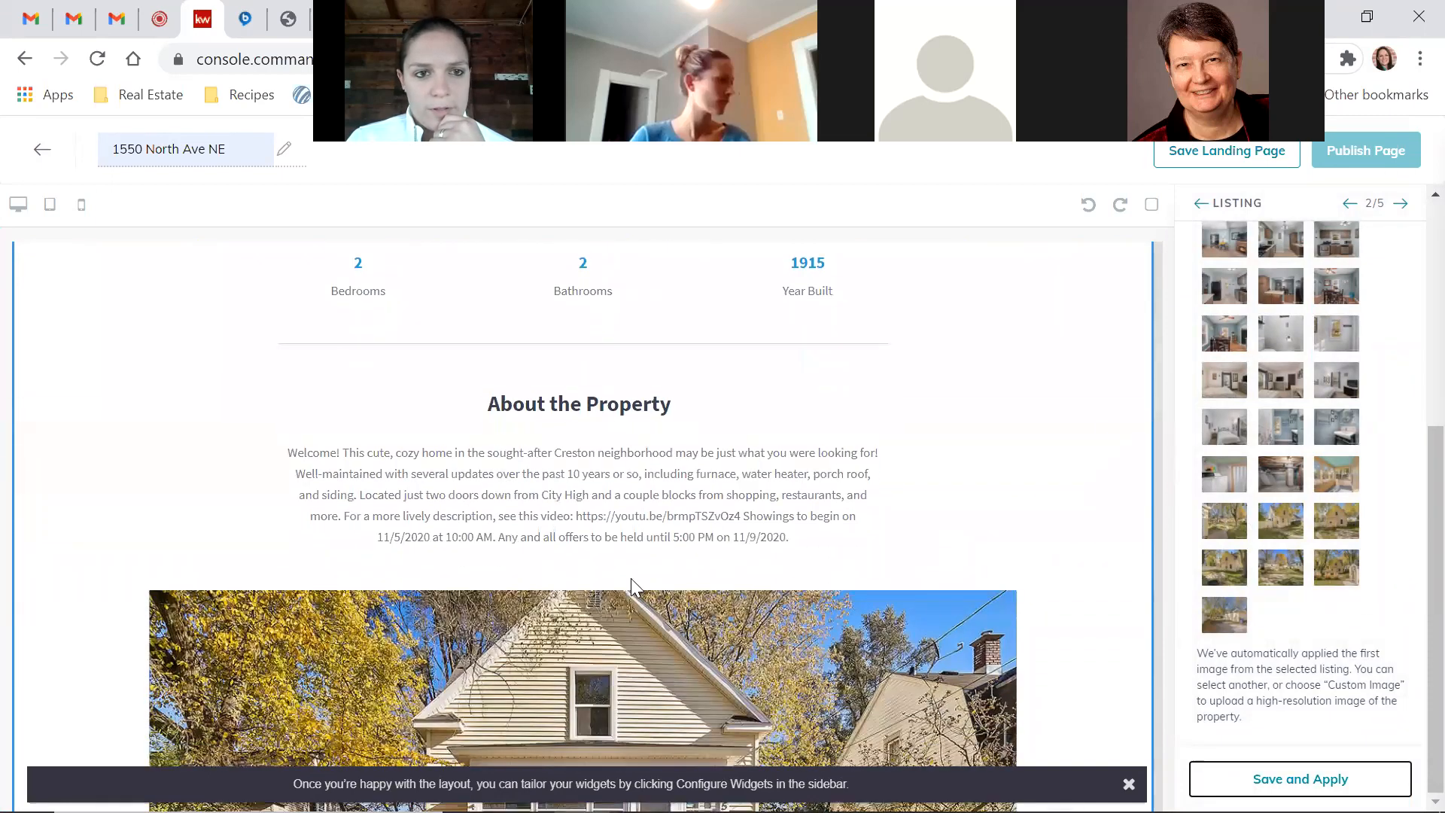
scroll(1056, 491, down, 2)
scroll(1061, 491, down, 3)
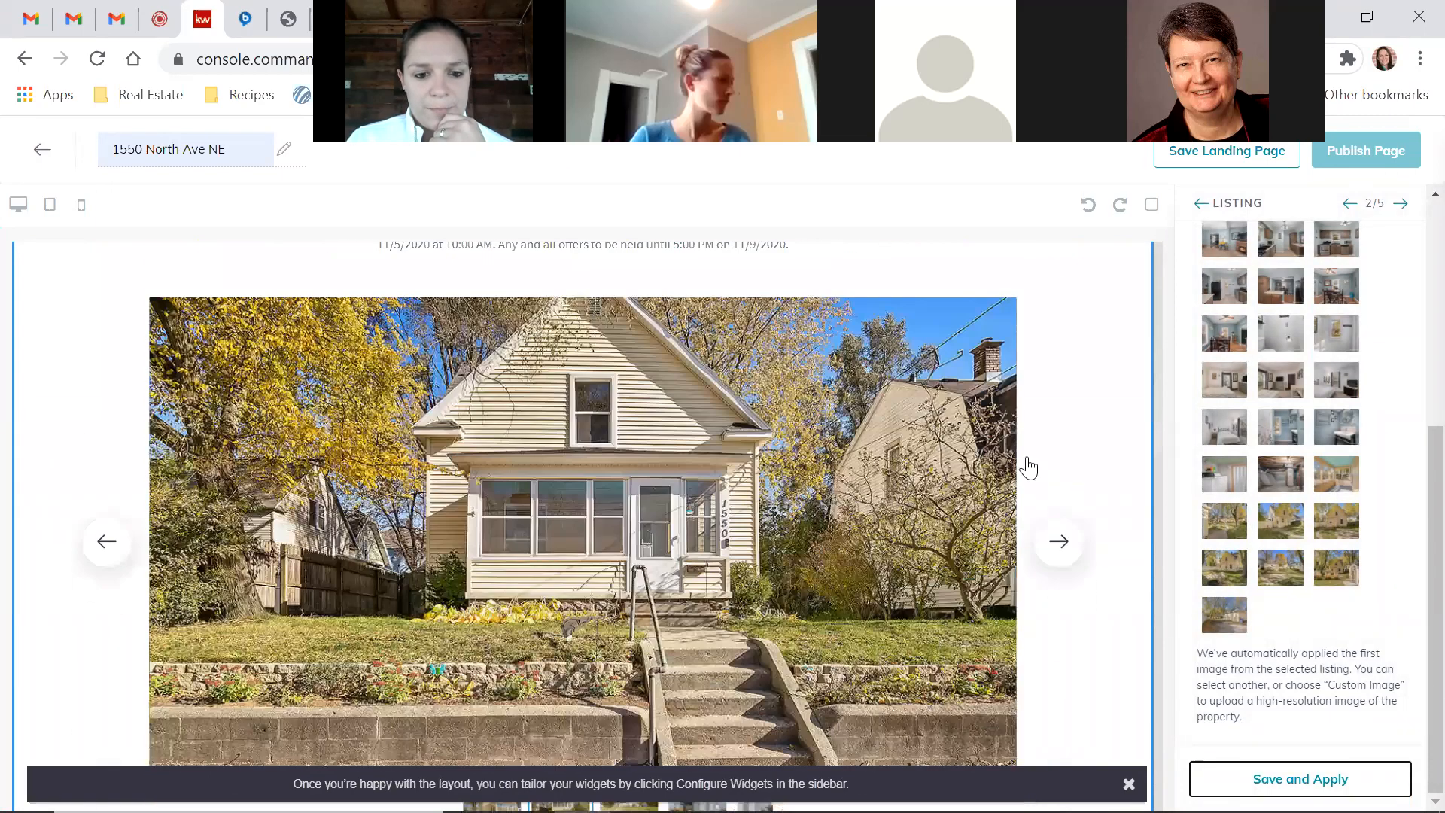
scroll(1024, 468, down, 1)
scroll(1123, 558, down, 7)
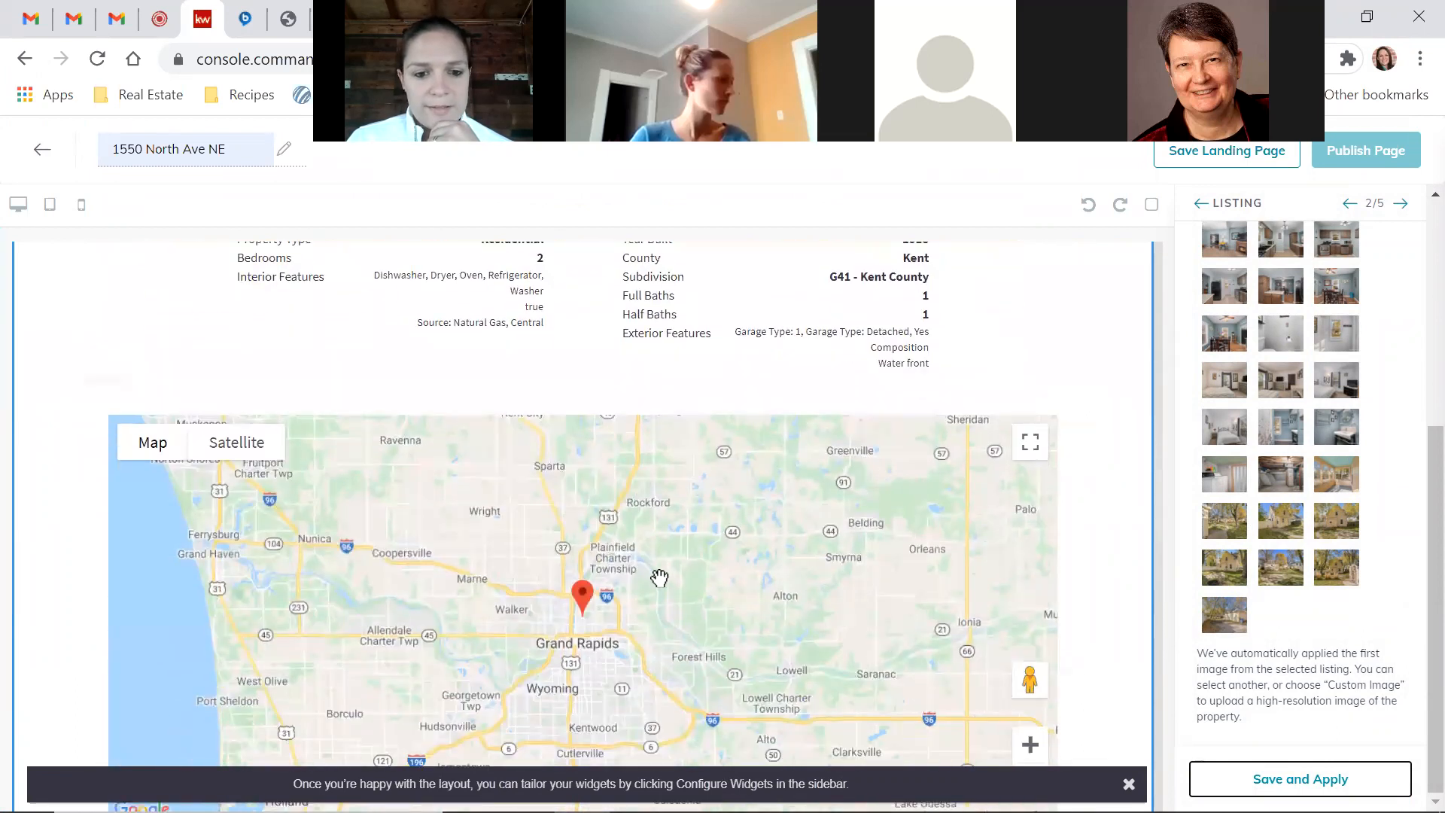
scroll(1122, 552, down, 8)
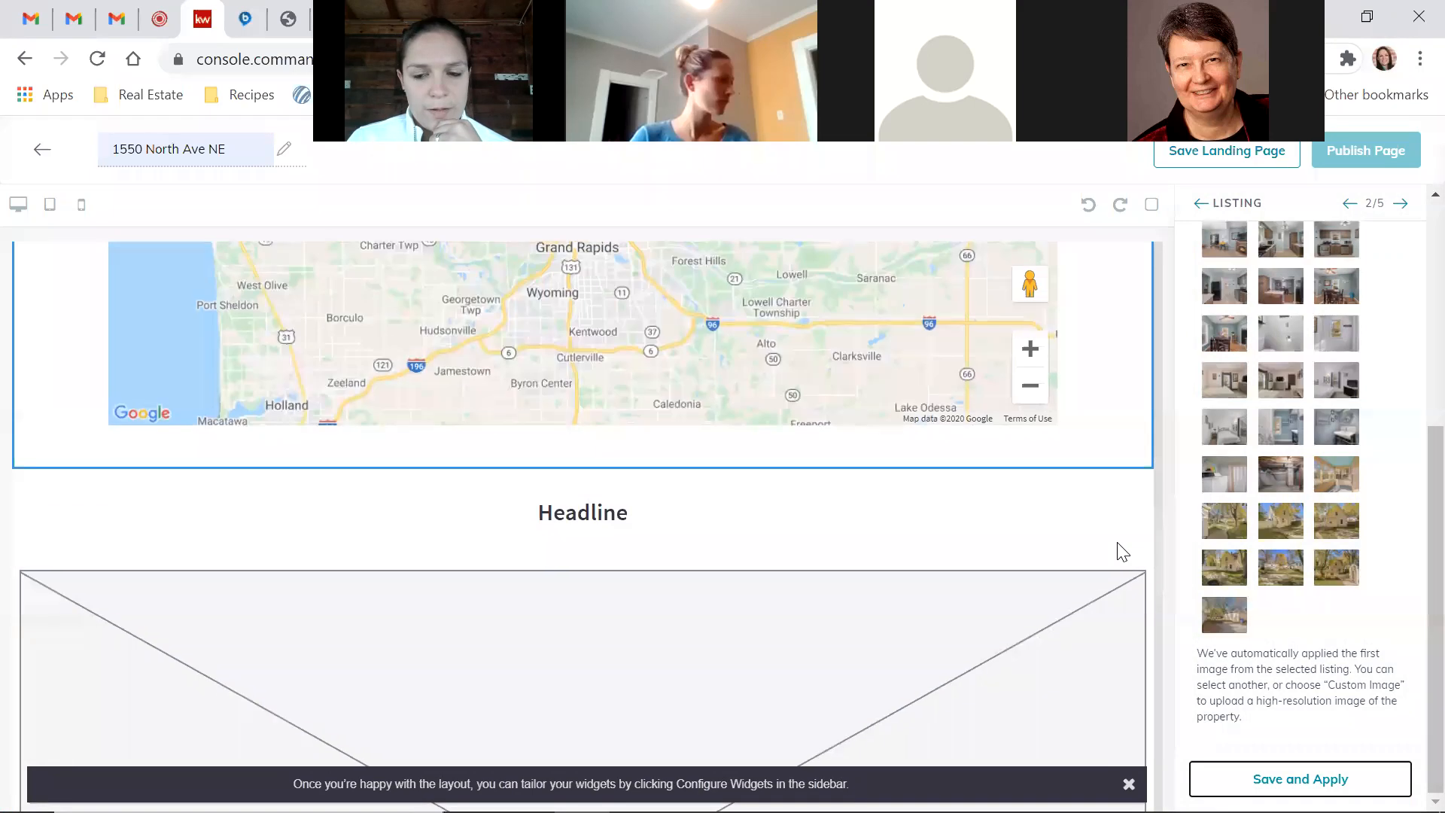
scroll(1123, 551, up, 2)
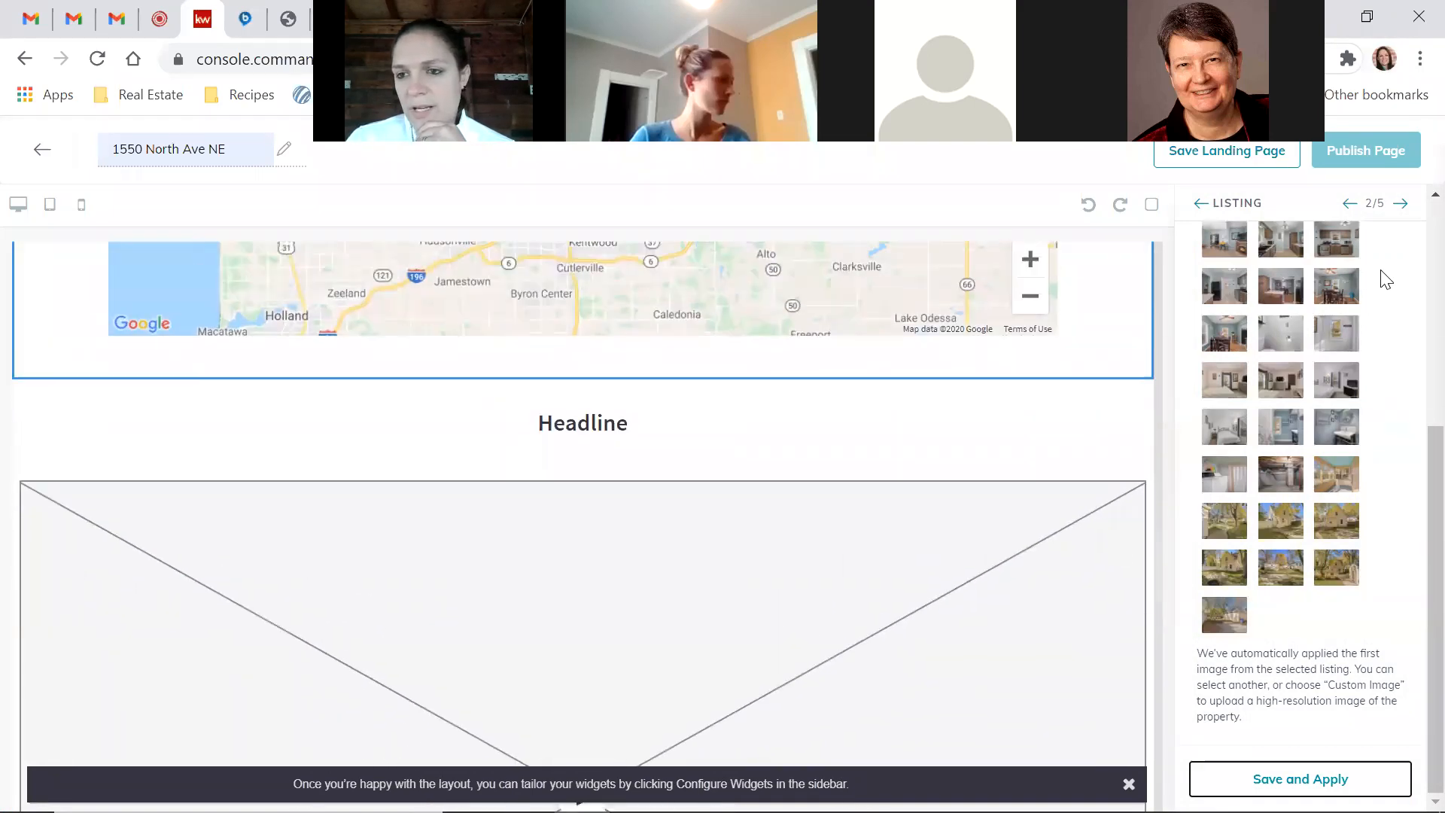
Enter 'We're Gonna Need a Buyer' as the video section's headline
click(1401, 205)
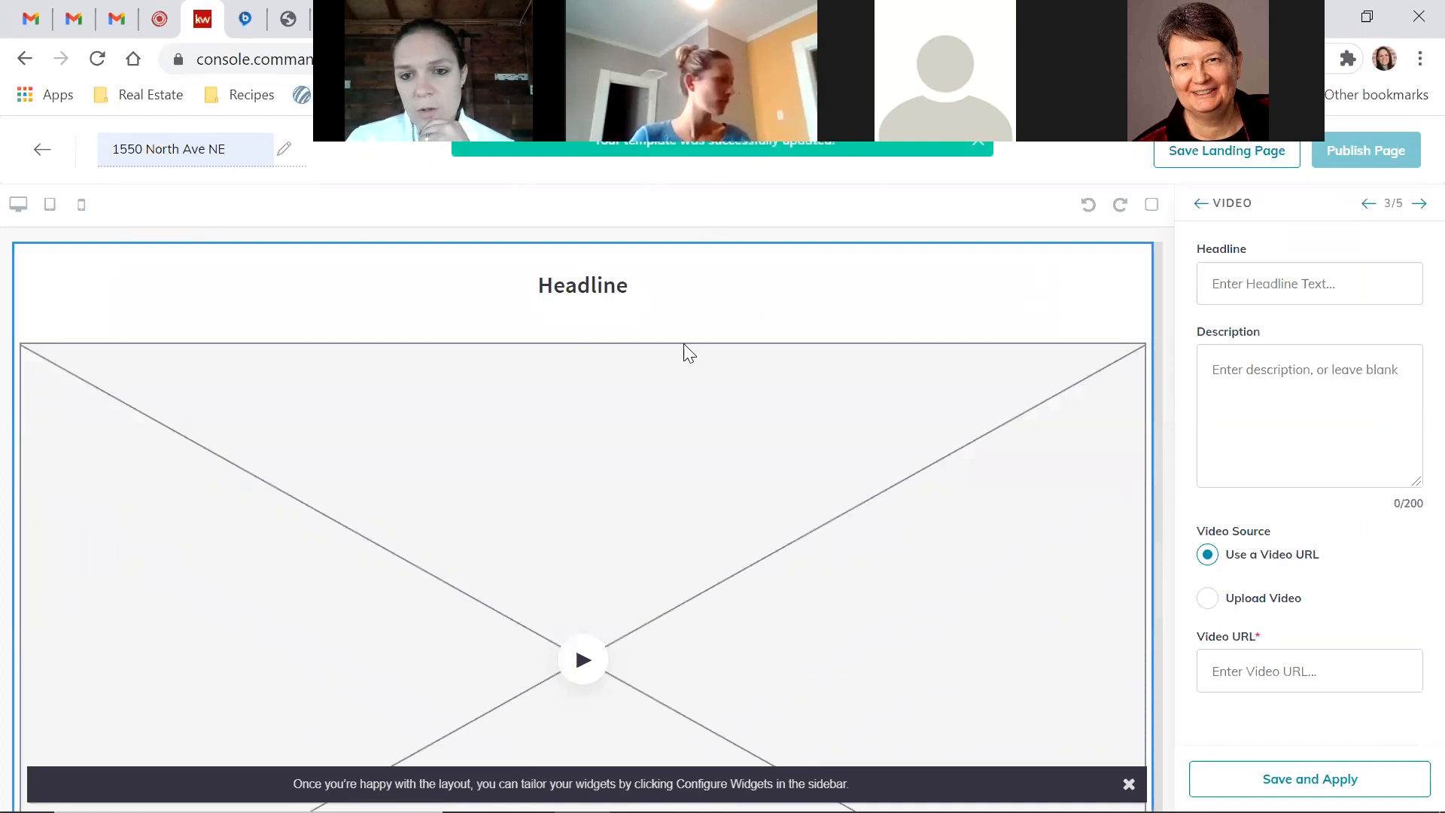
click(1257, 288)
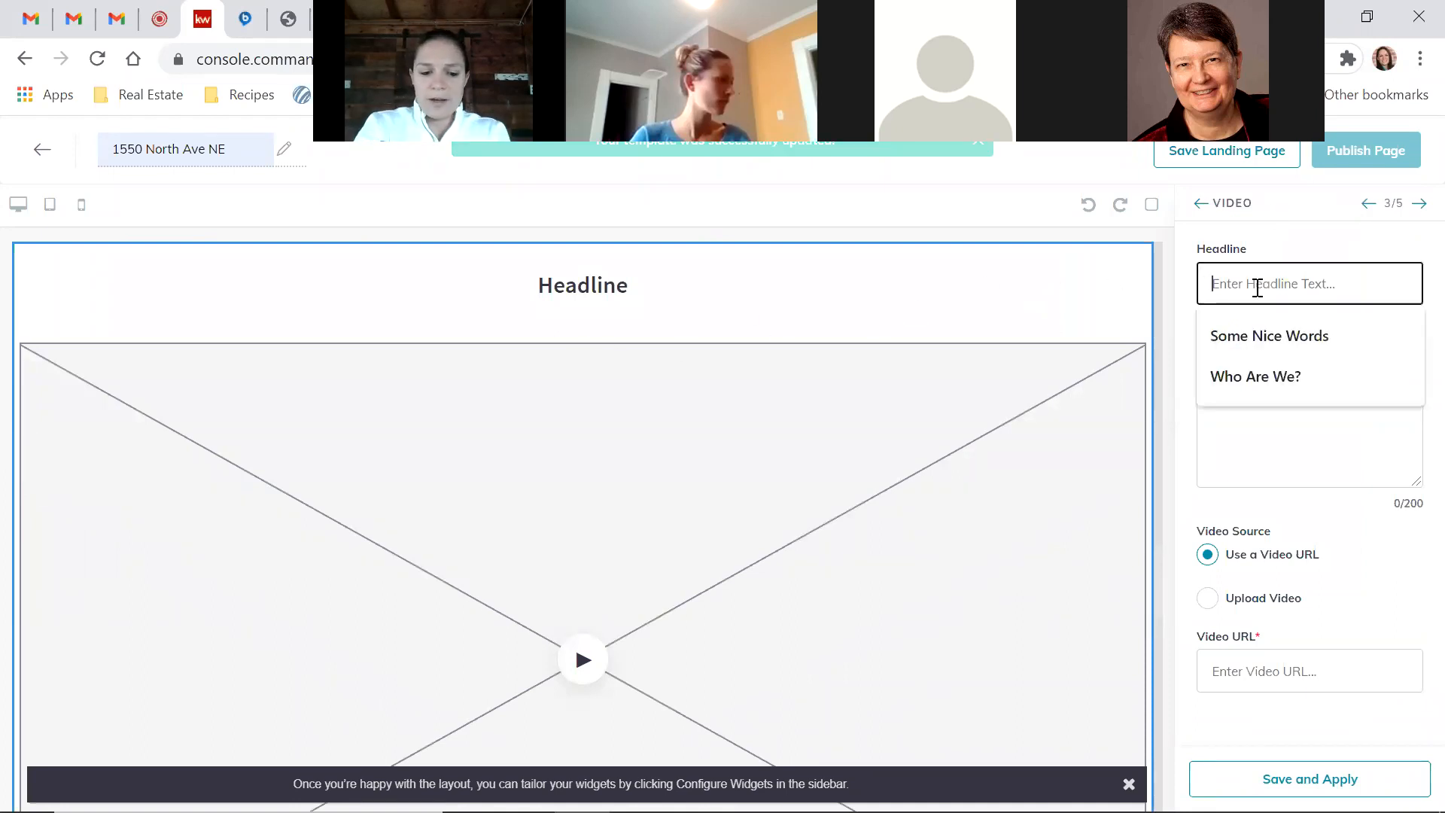
text(We're Gonna Need a Buyer)
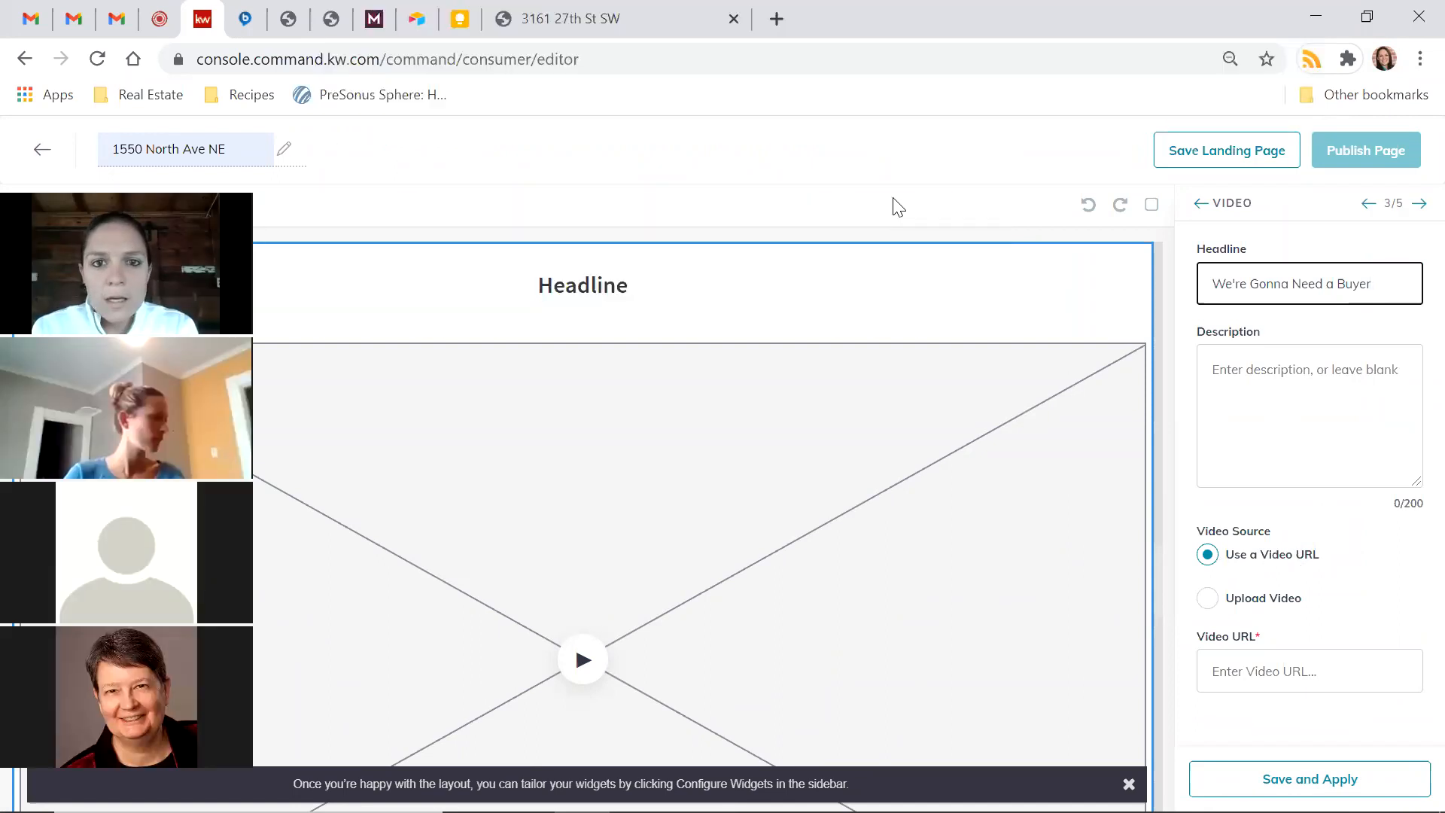
click(1075, 193)
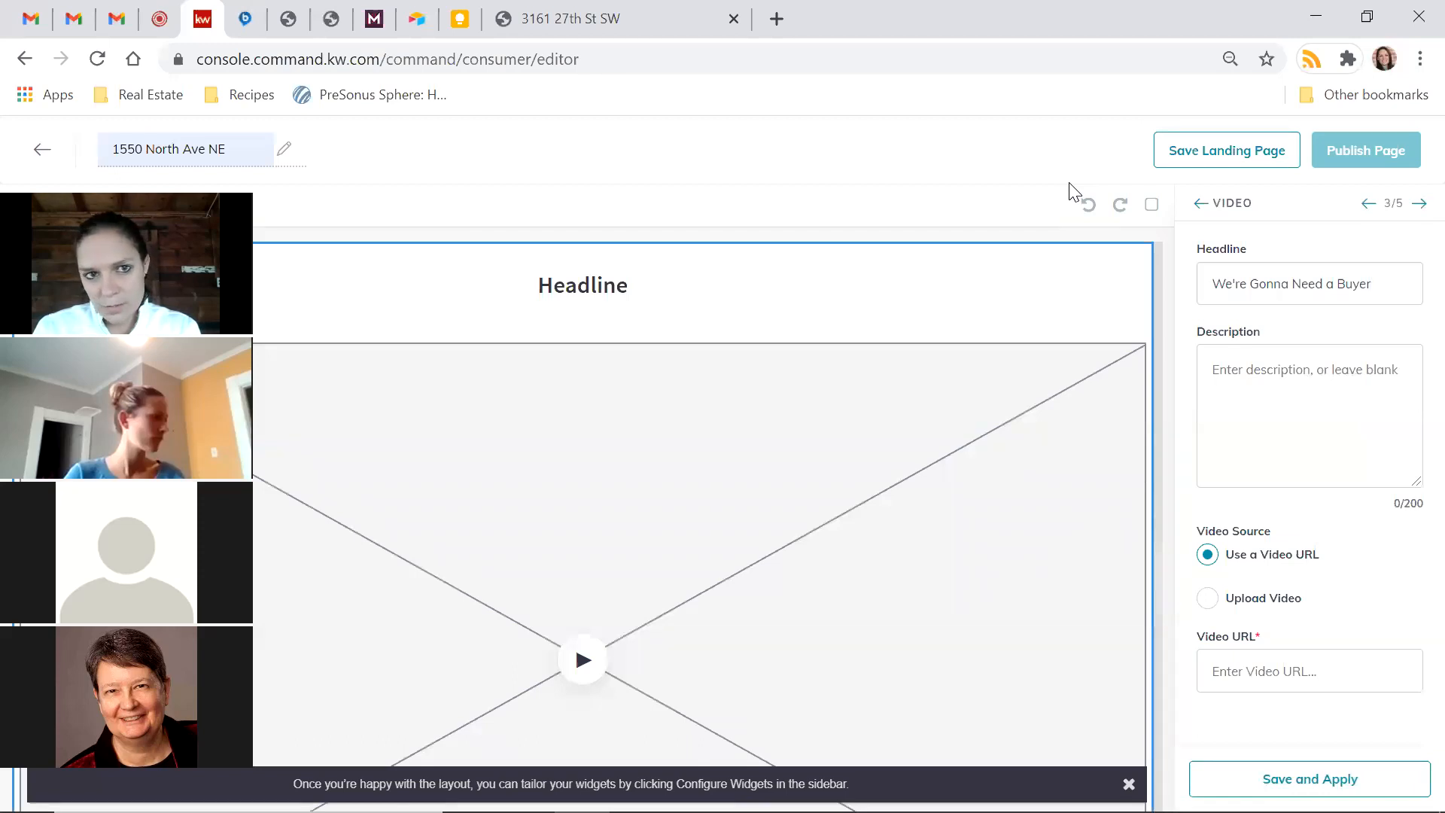
drag(888, 30, 909, 169)
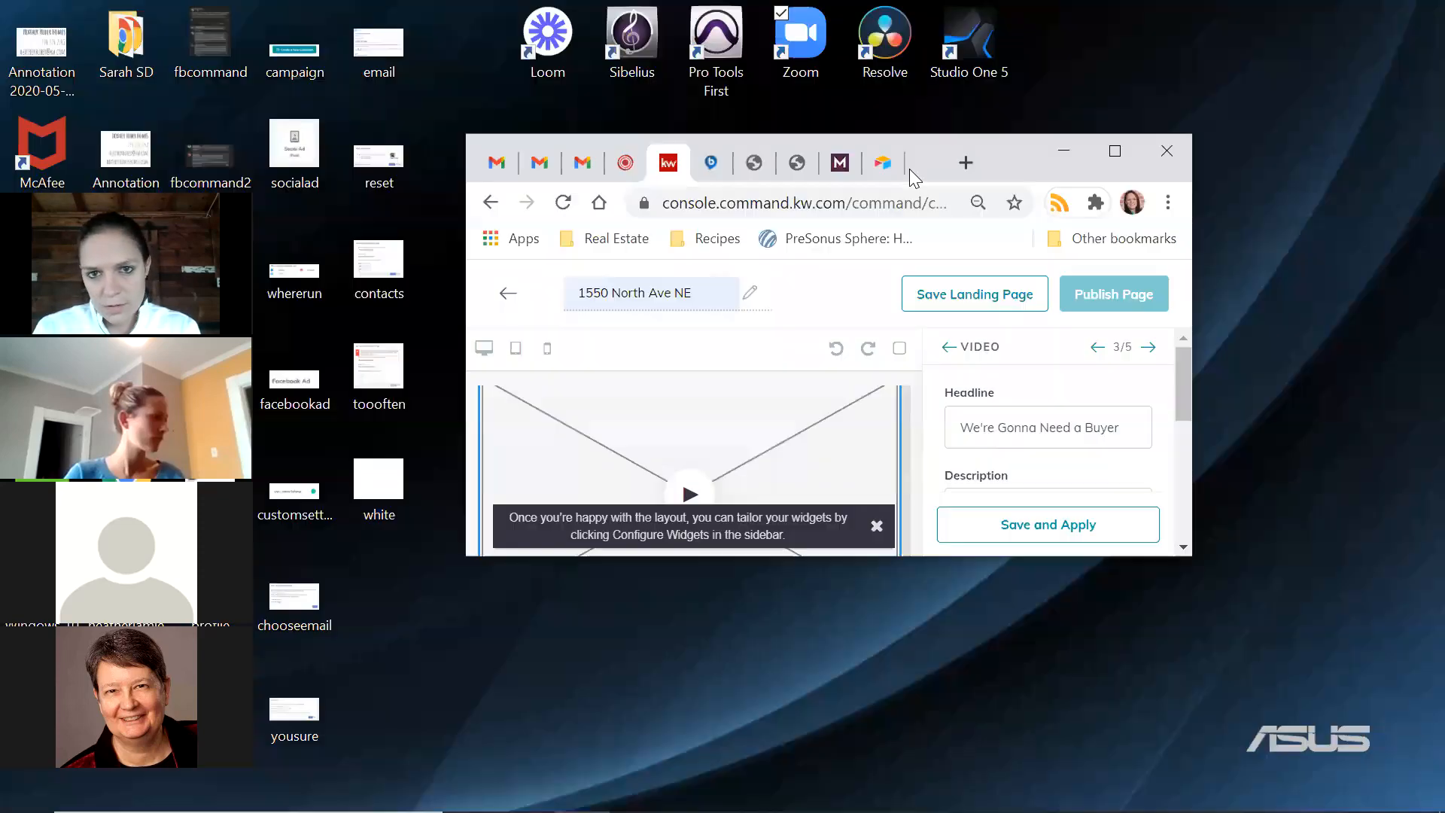
Go to youtube.com in a new tab and search for 'we're gonna need a buyer'
click(960, 164)
text(youtube.com)
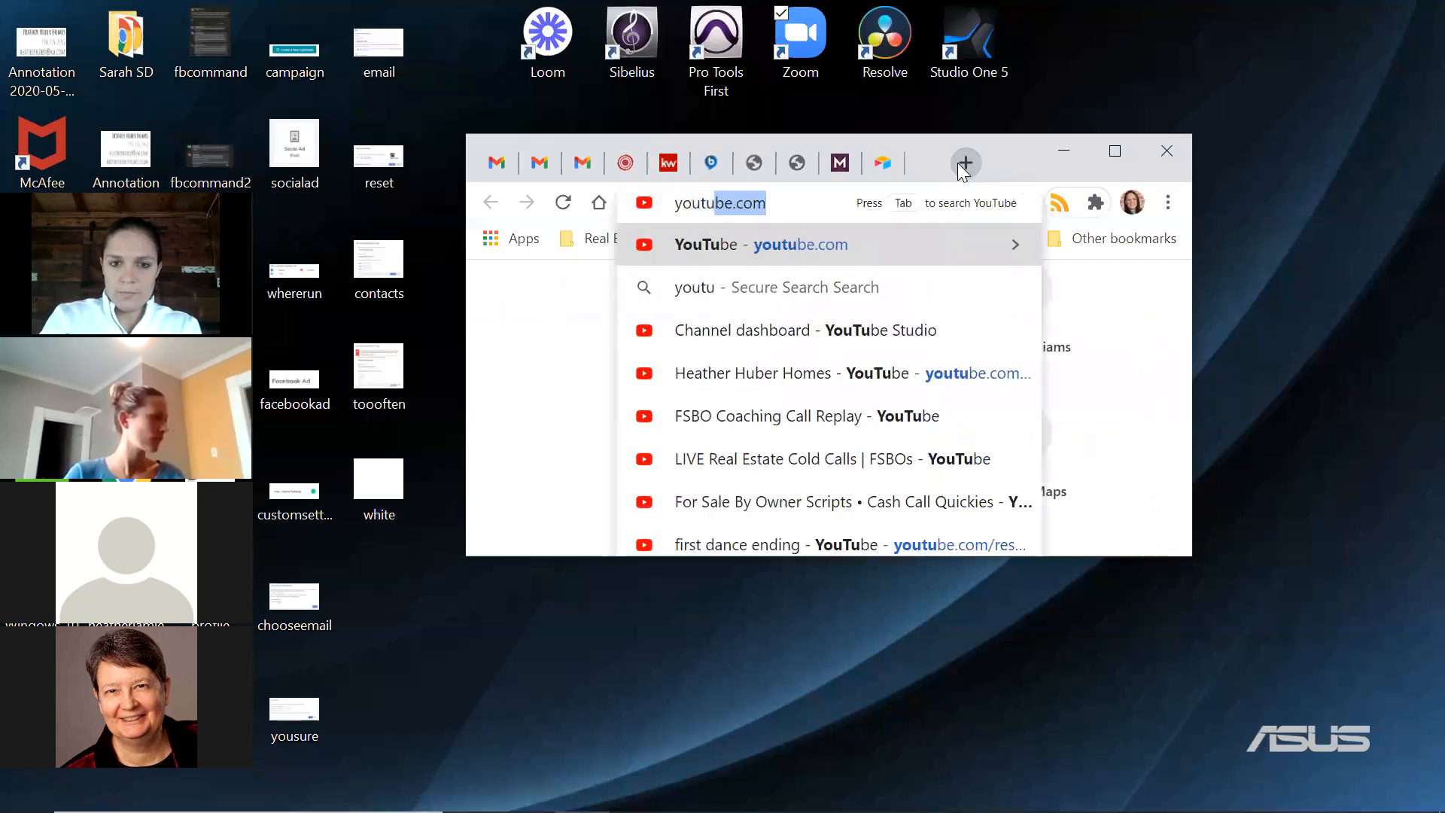
key(Return)
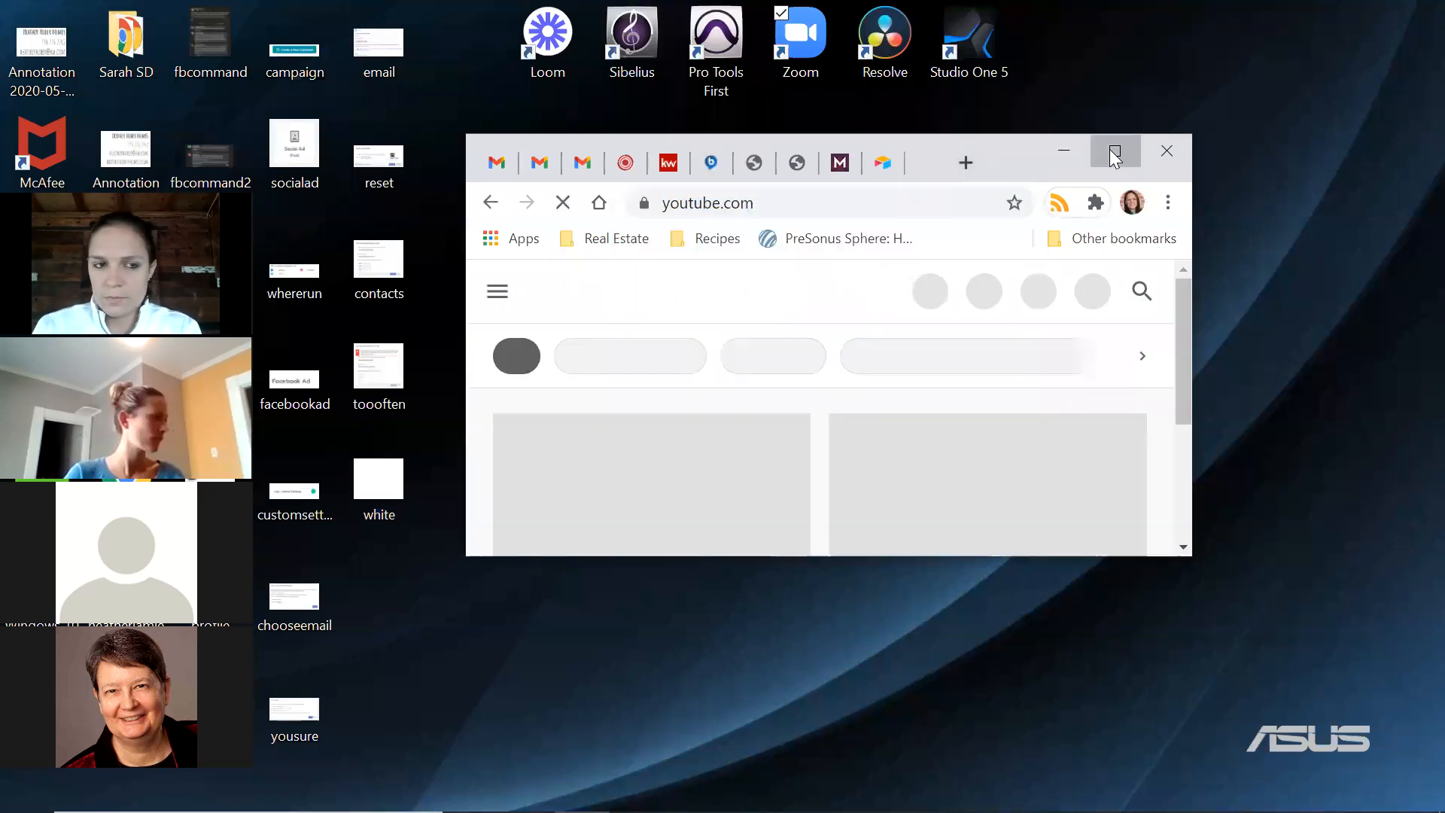
click(1115, 151)
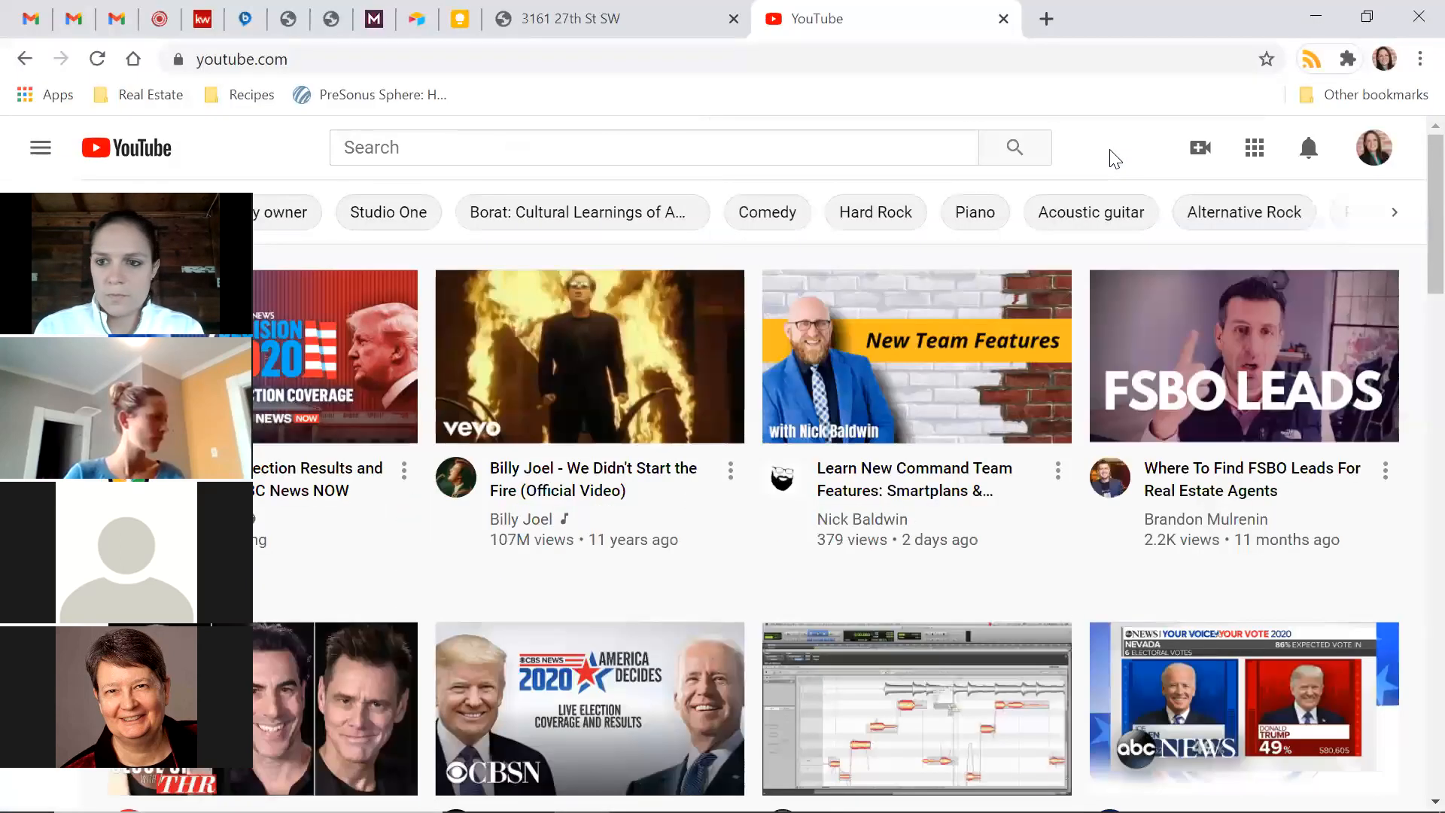
click(1373, 148)
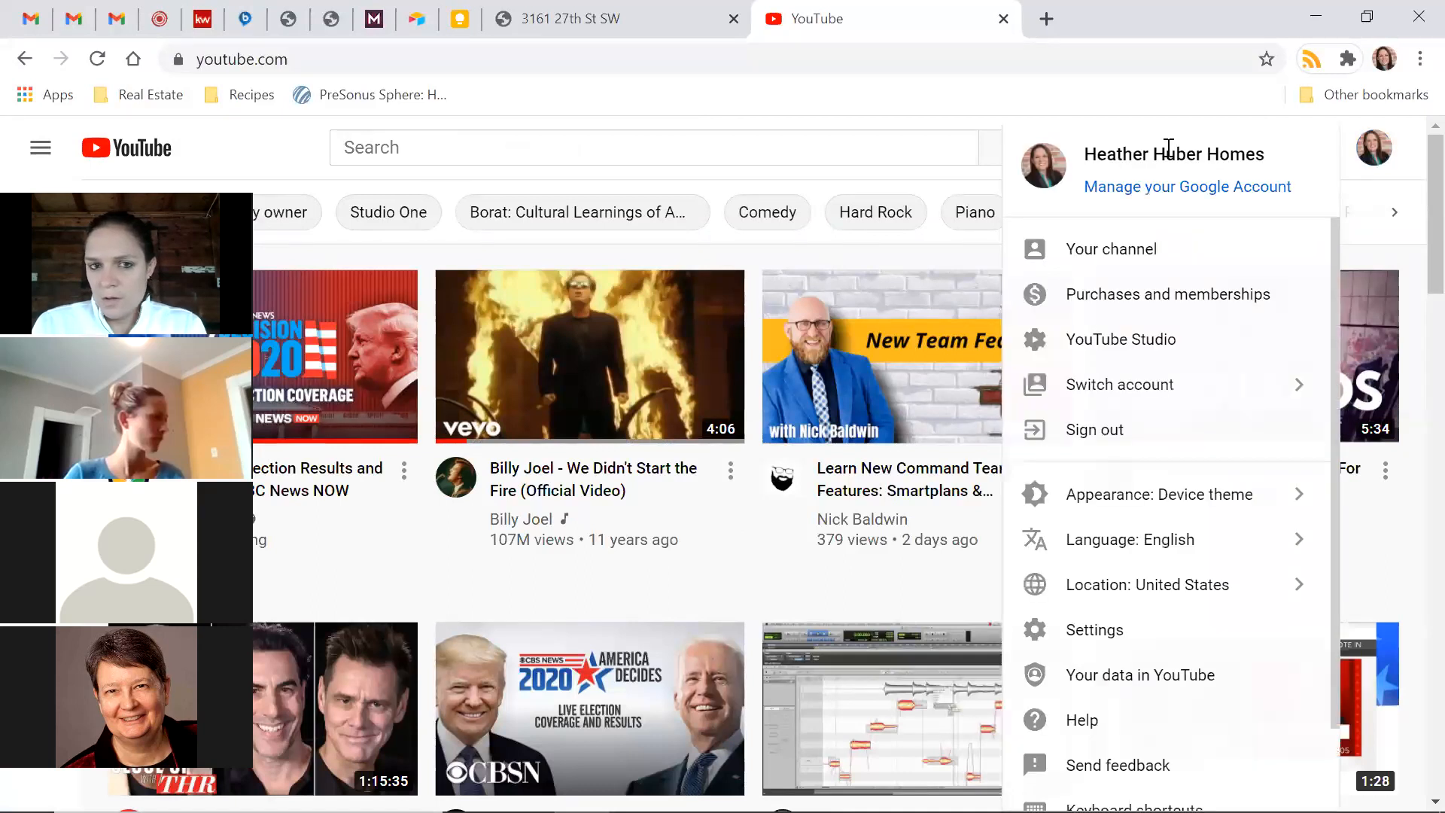
click(779, 154)
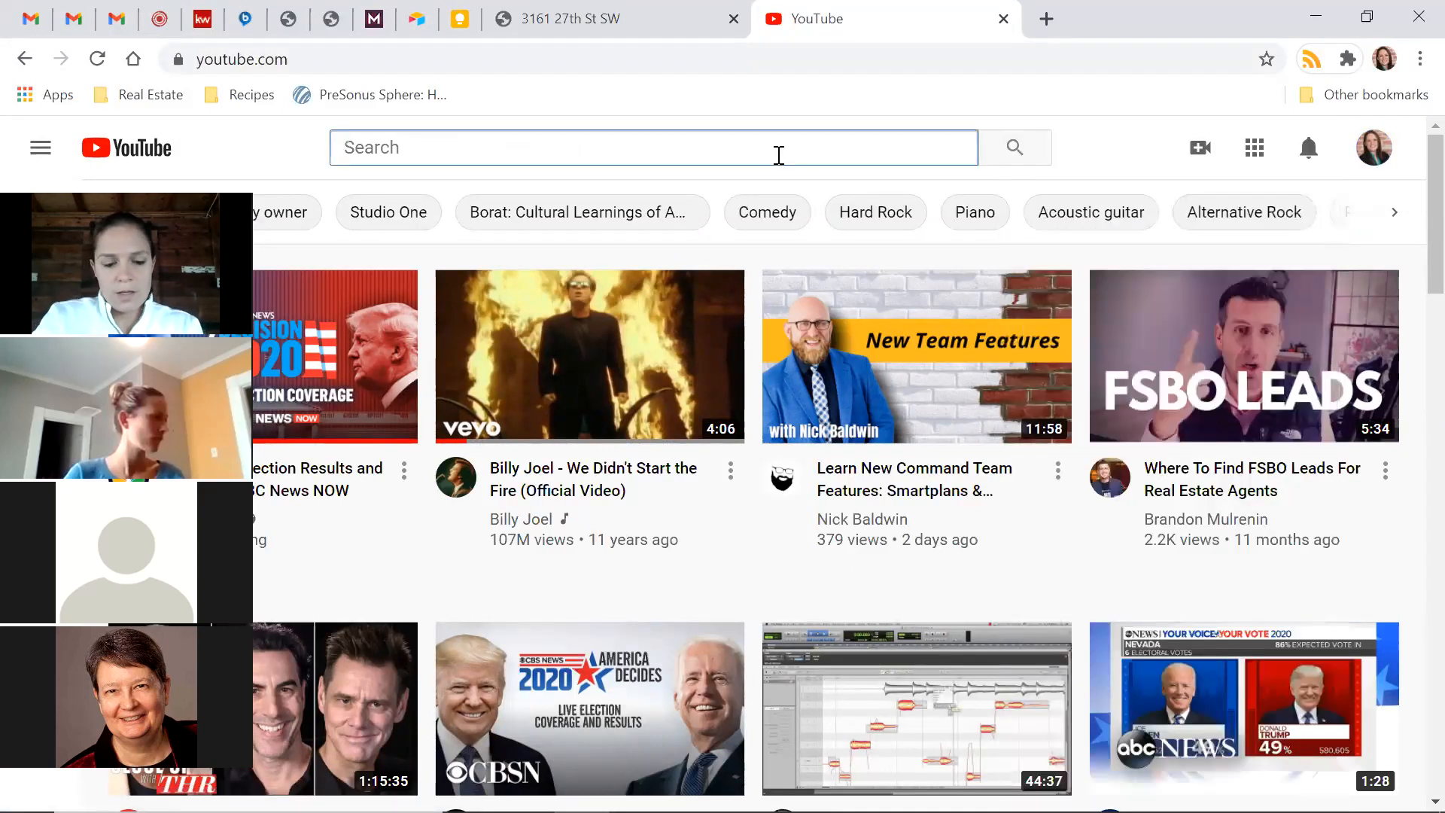
text(we're gonna need a buyer)
key(Return)
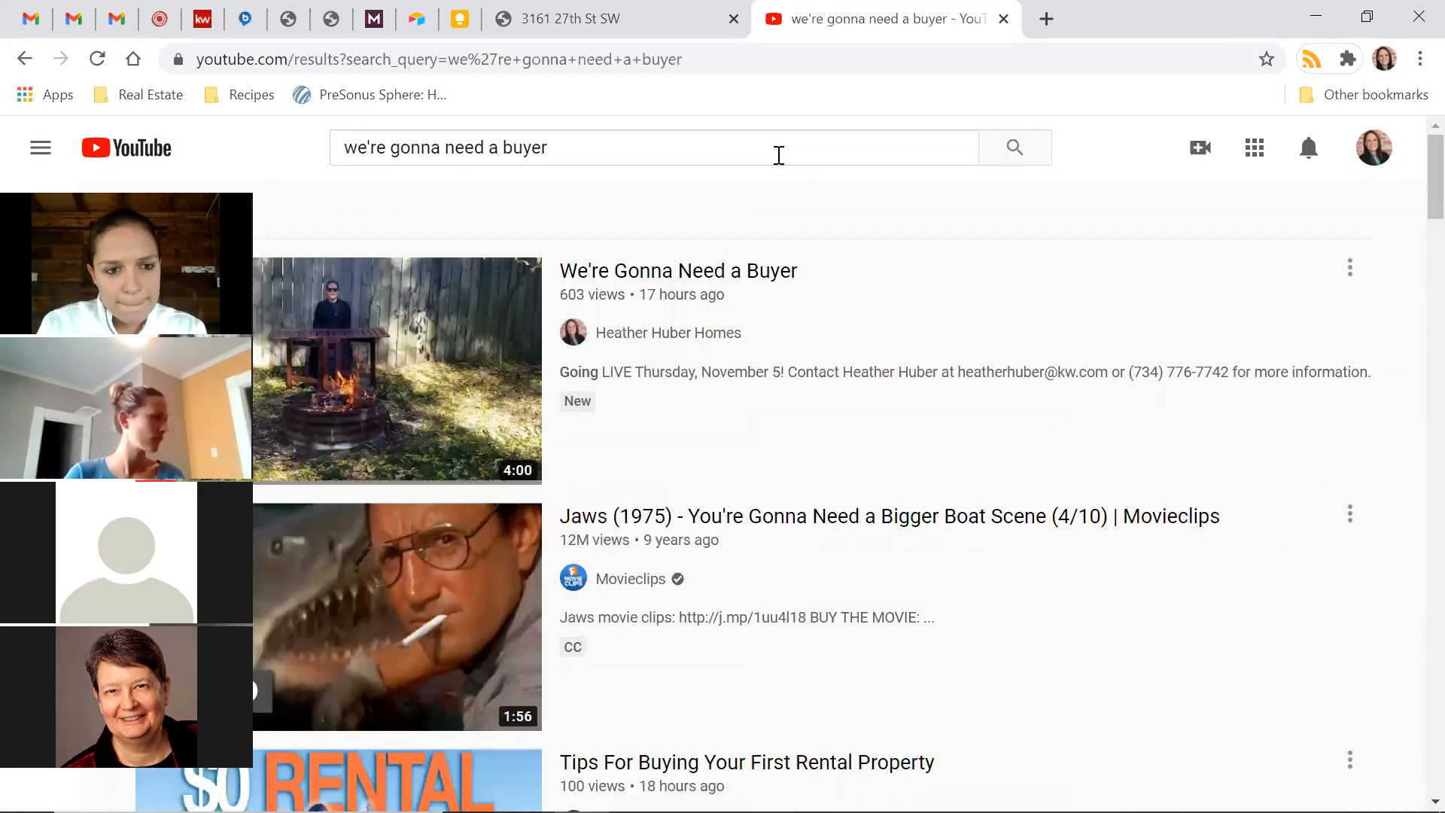
Open the We're Gonna Need a Buyer video, pause it and copy its share link
click(416, 413)
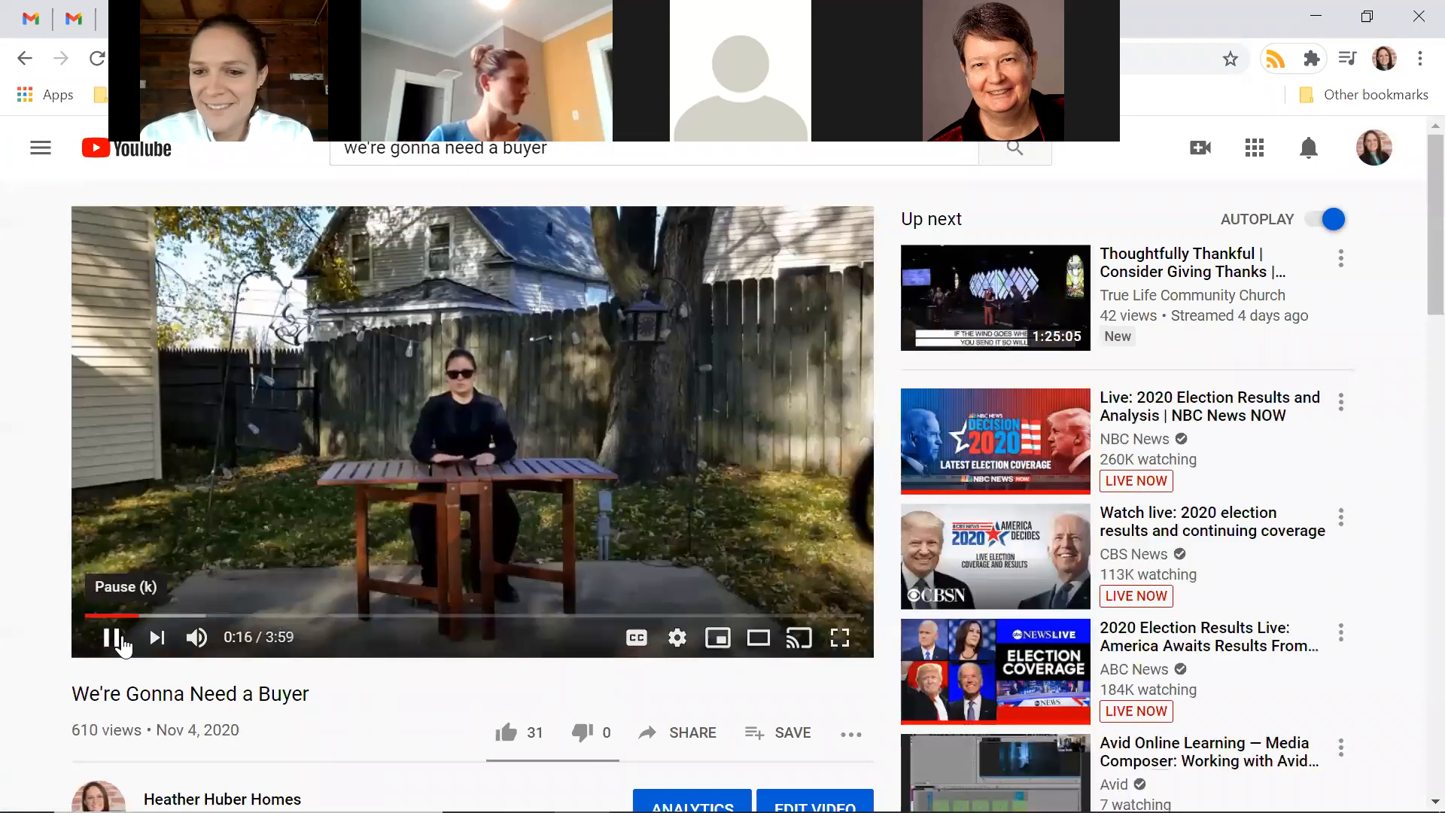
click(119, 641)
scroll(70, 688, down, 1)
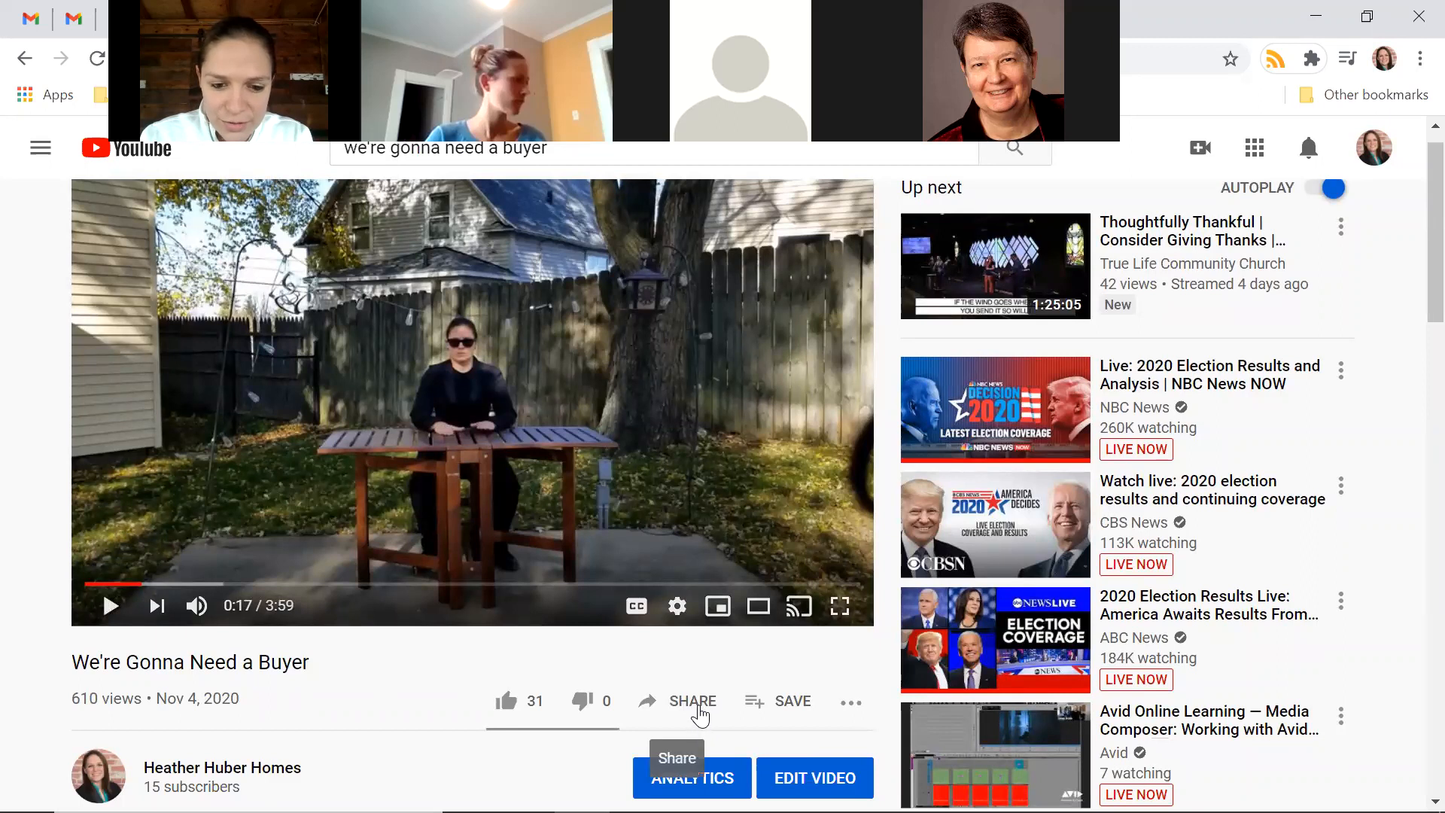
click(697, 712)
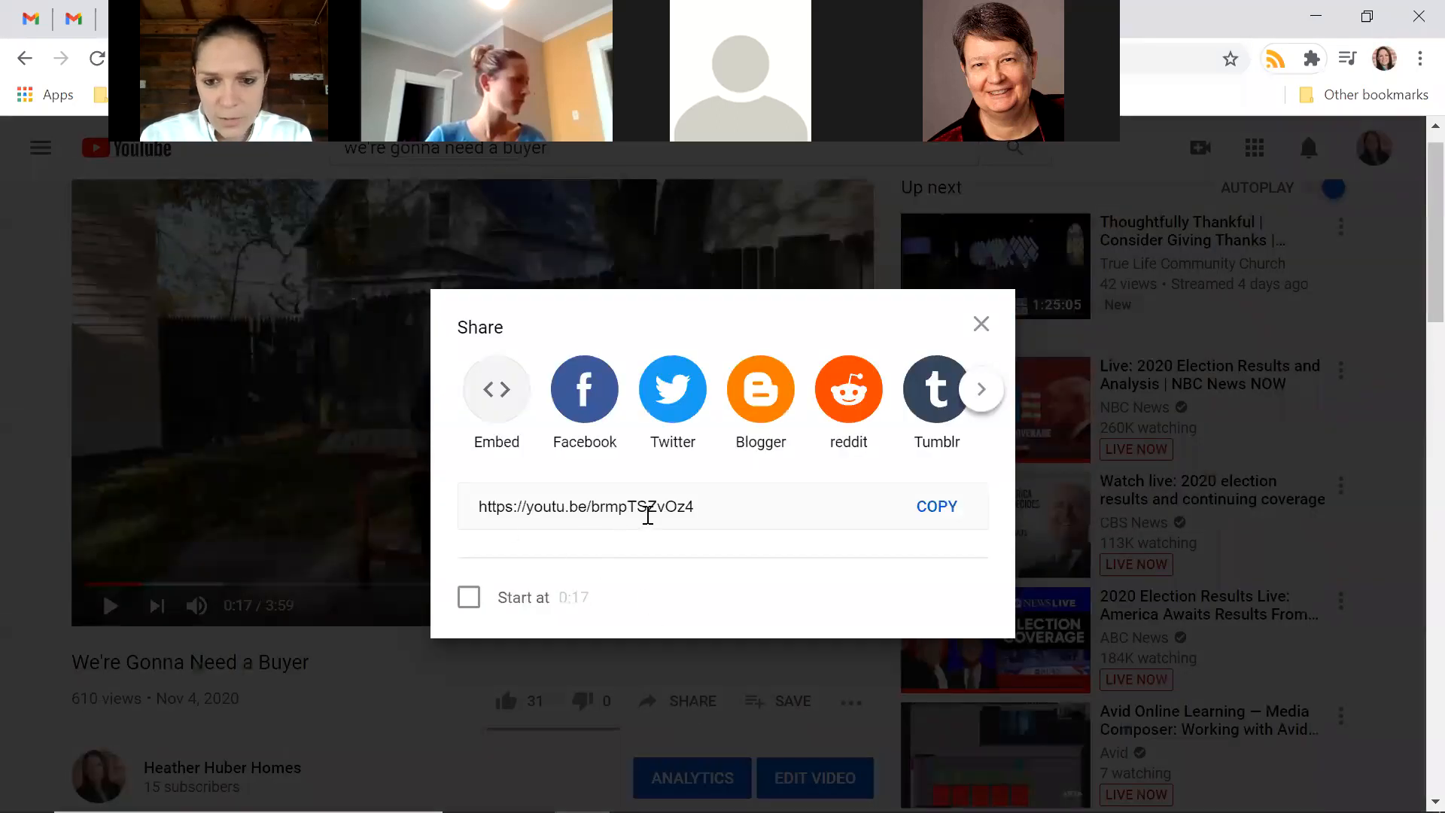
click(937, 507)
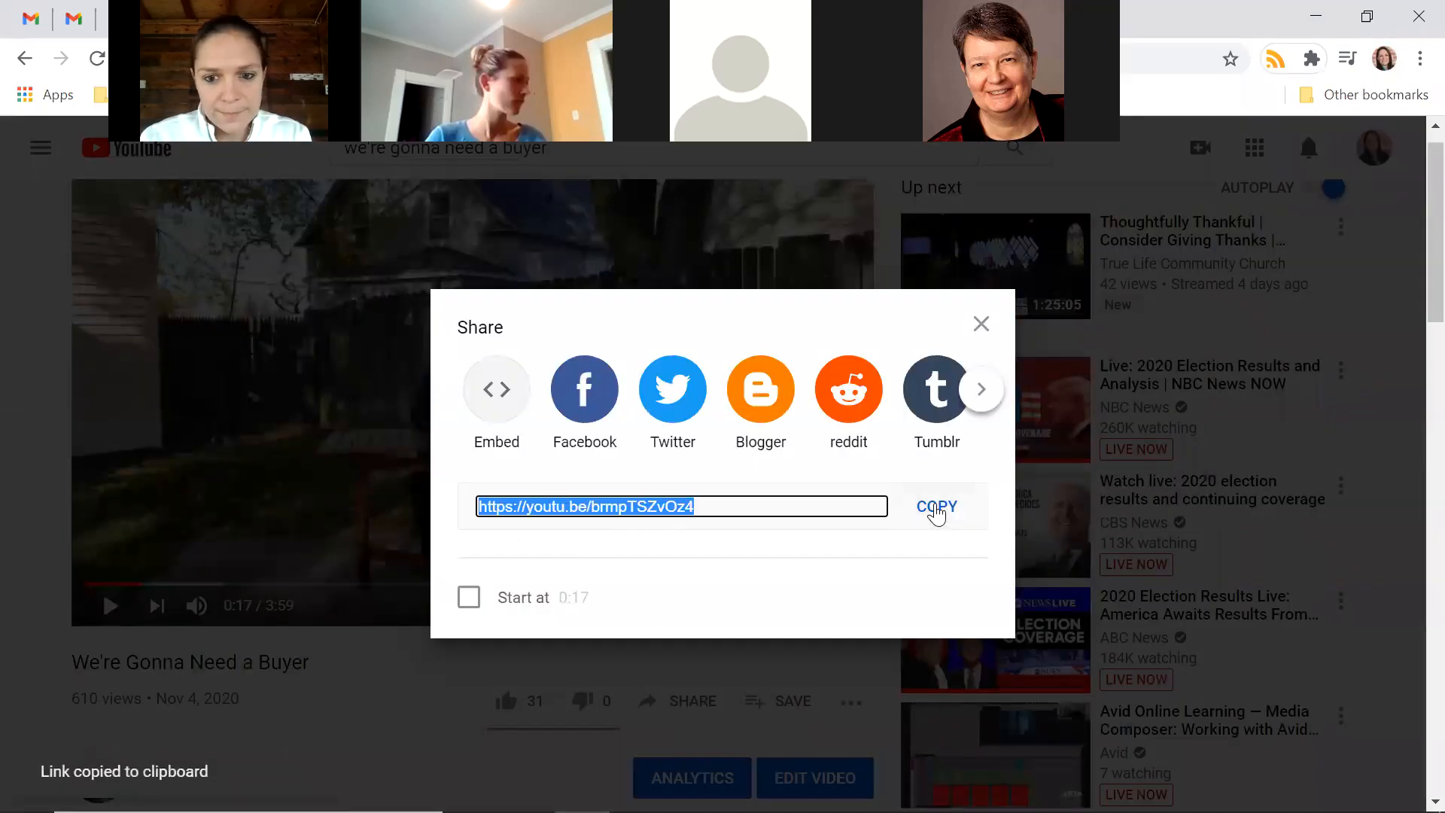
click(976, 327)
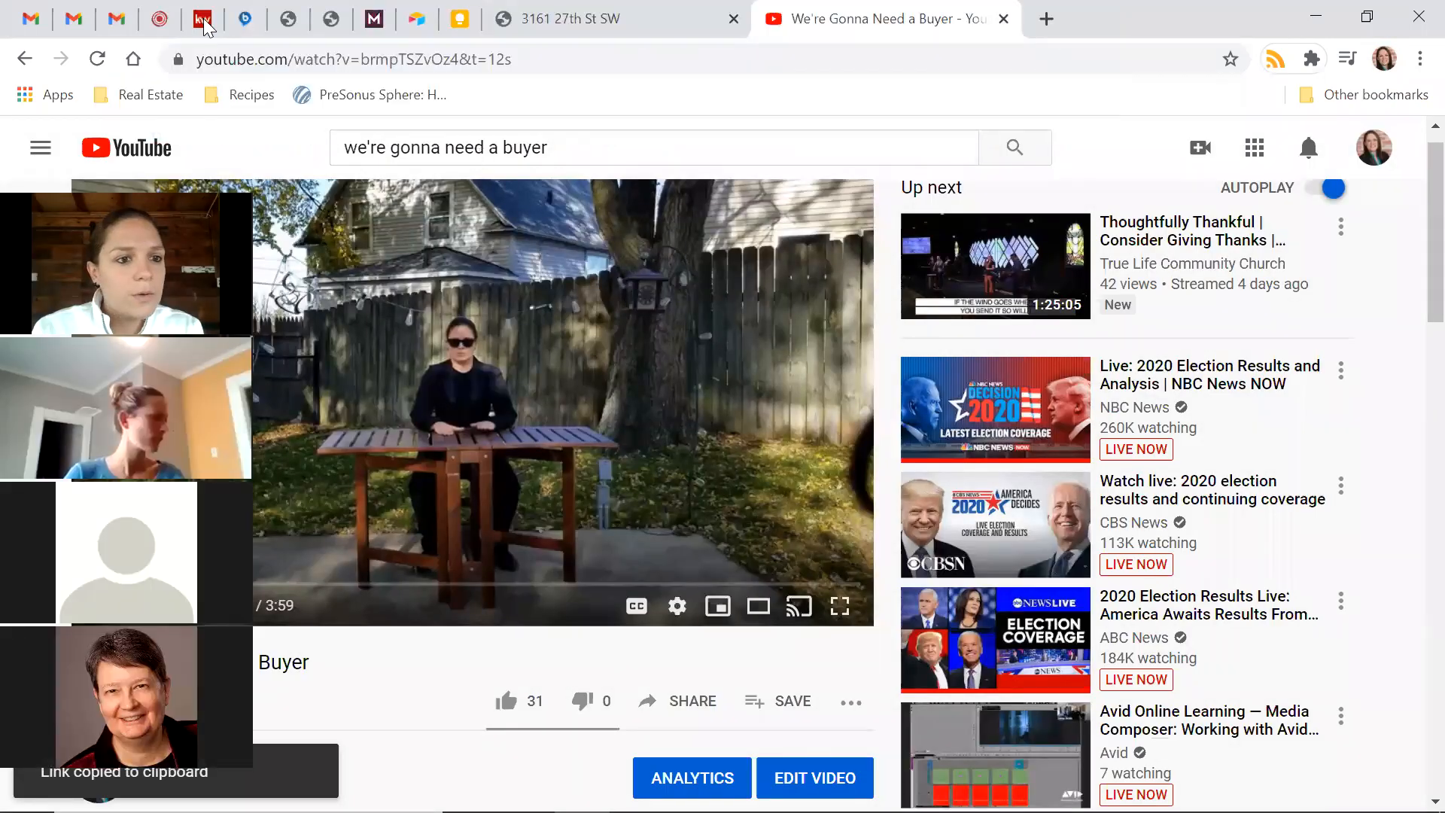
Paste the copied YouTube link as the video source and save and apply it
click(204, 22)
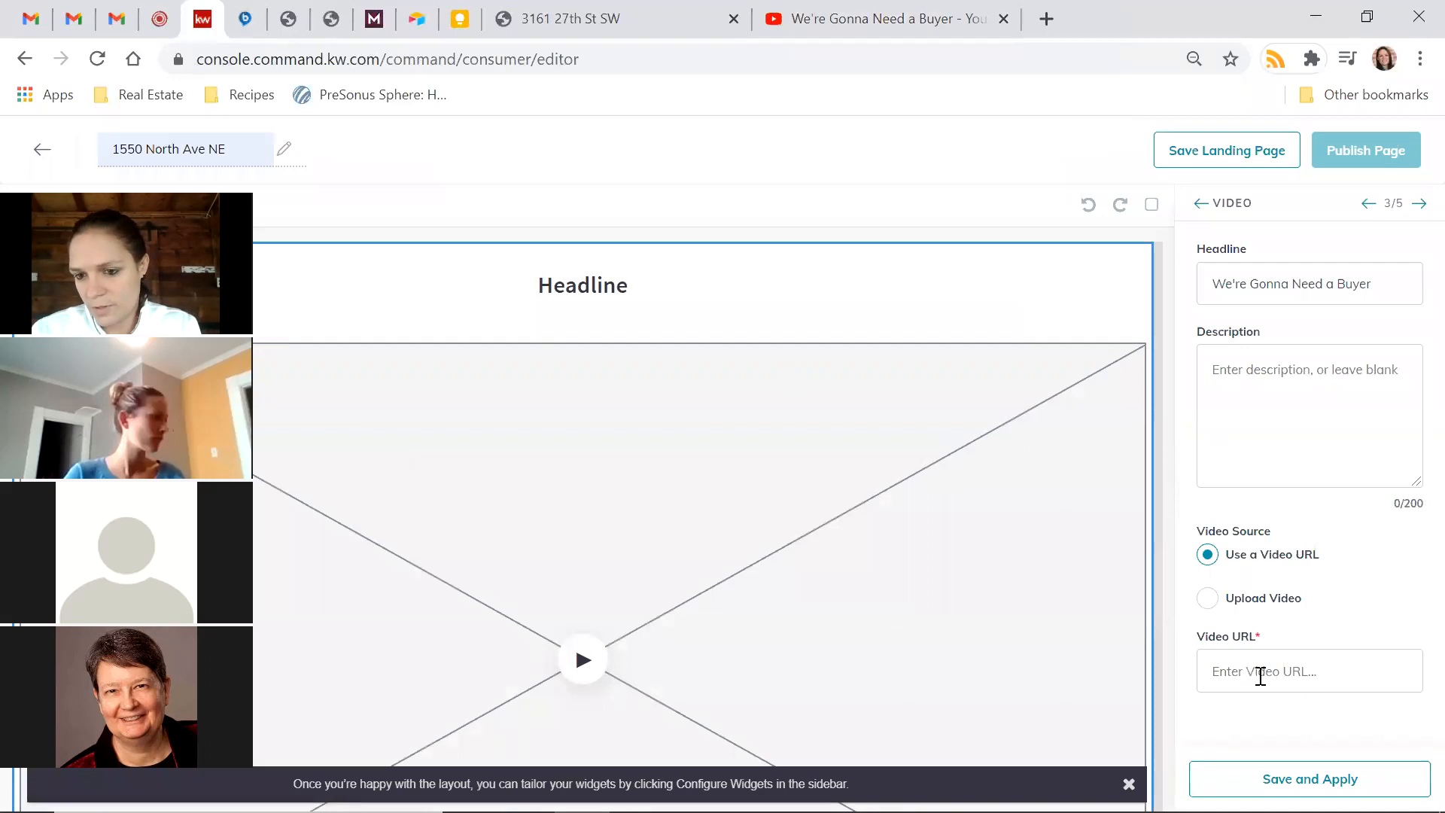
click(1261, 674)
key(ctrl+v)
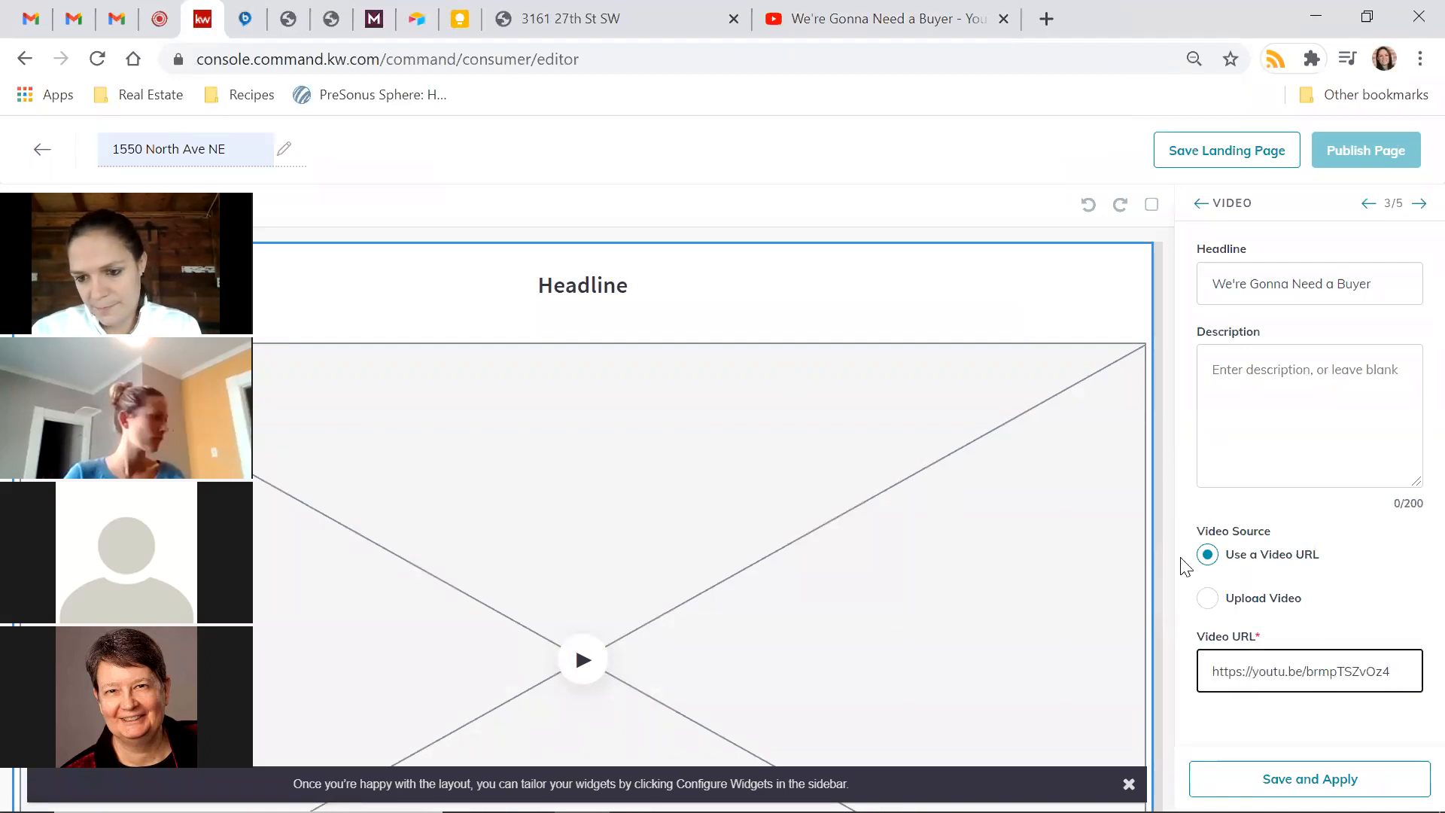
click(1310, 779)
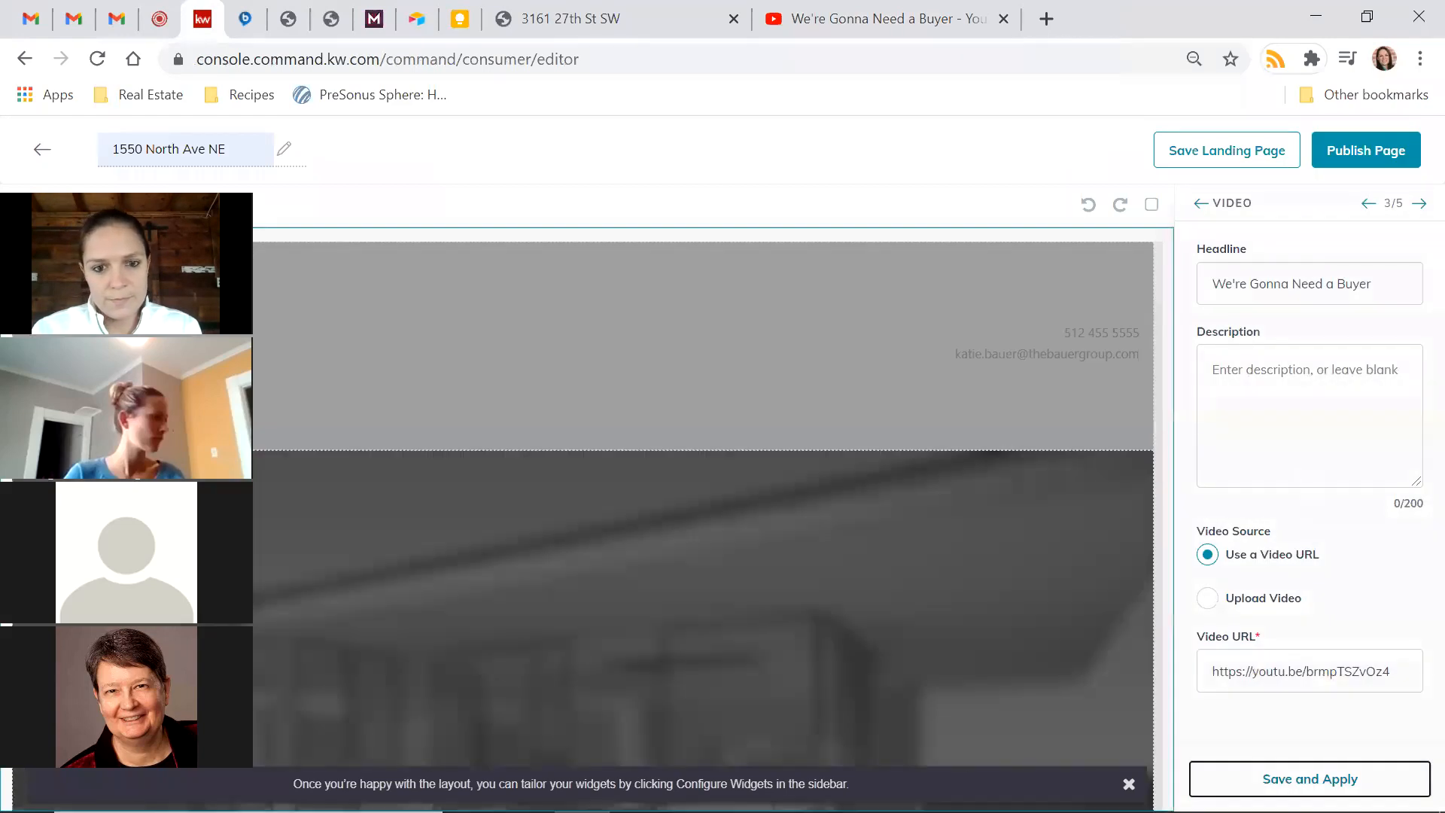
Scroll down to the embedded video and start playing it
scroll(792, 416, down, 5)
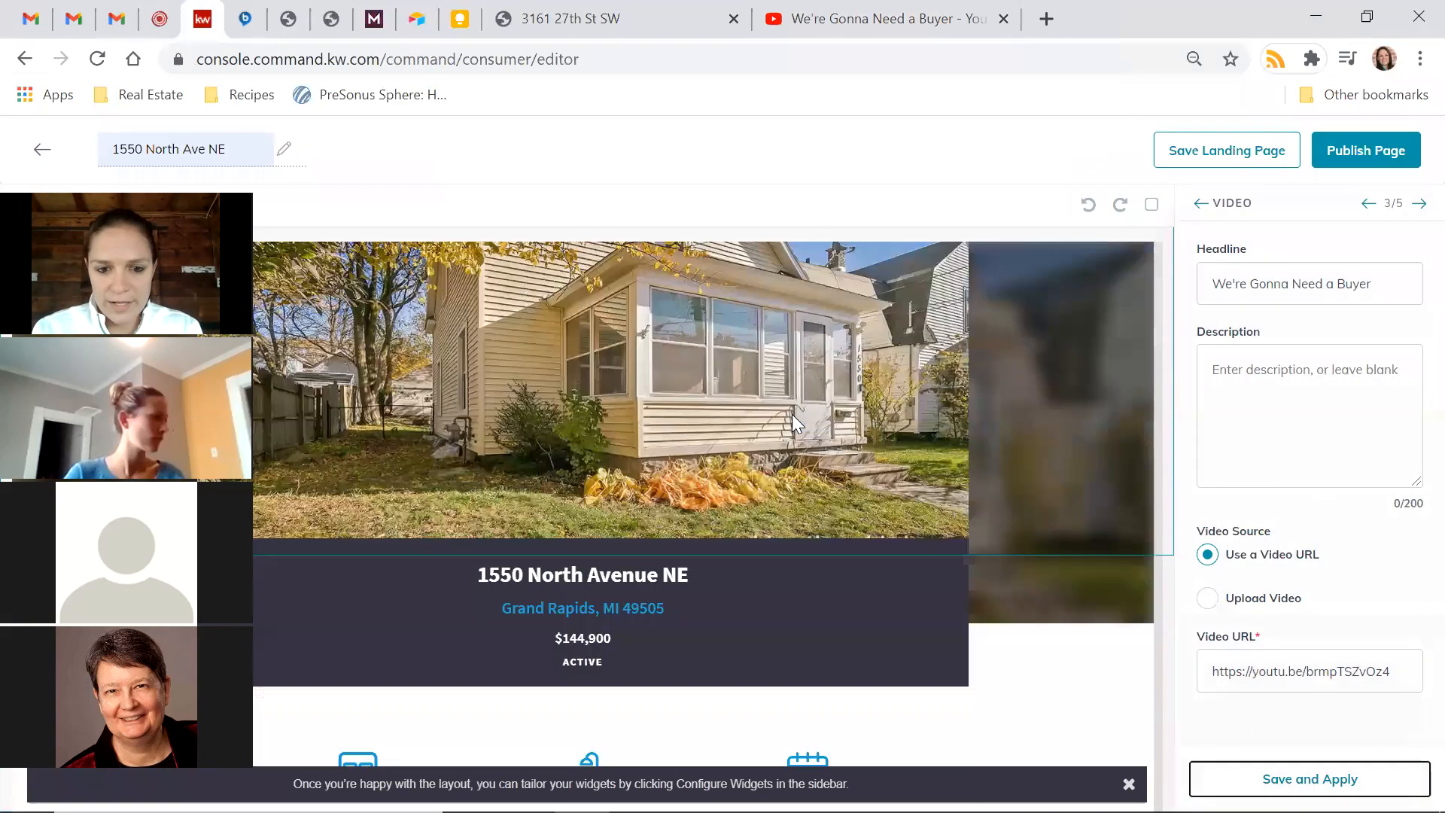
scroll(792, 513, down, 5)
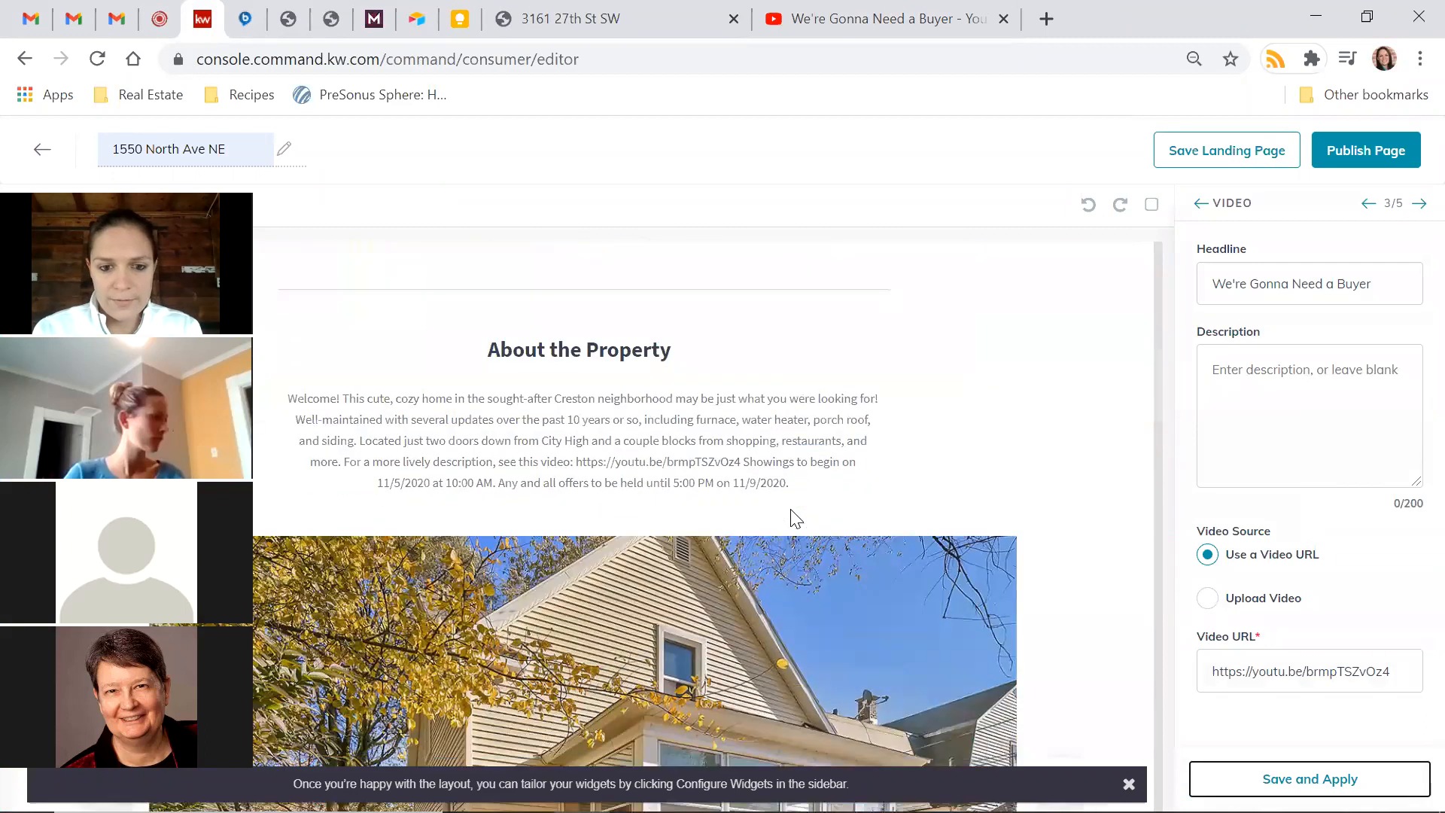
scroll(790, 508, down, 15)
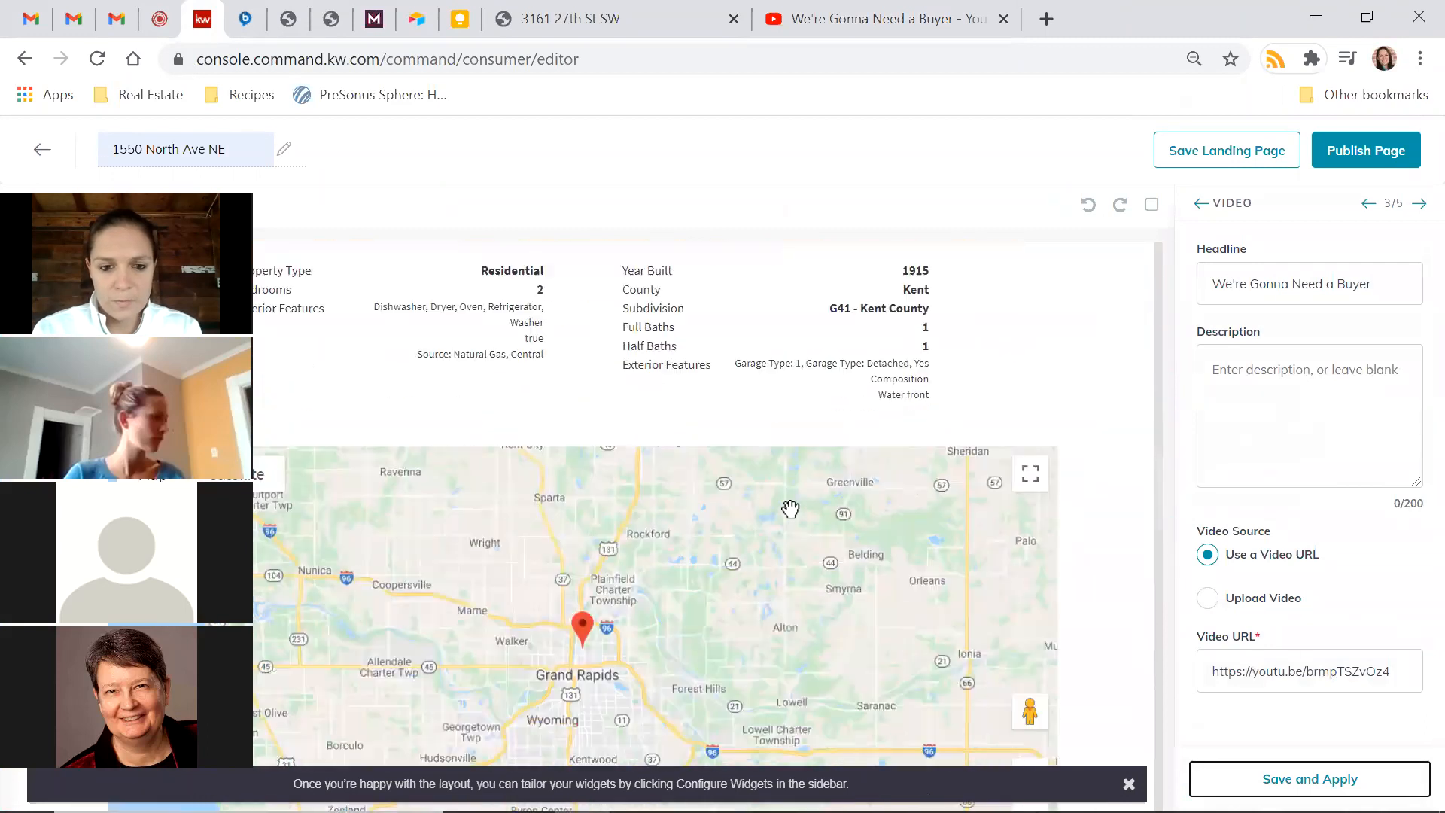
scroll(790, 508, down, 4)
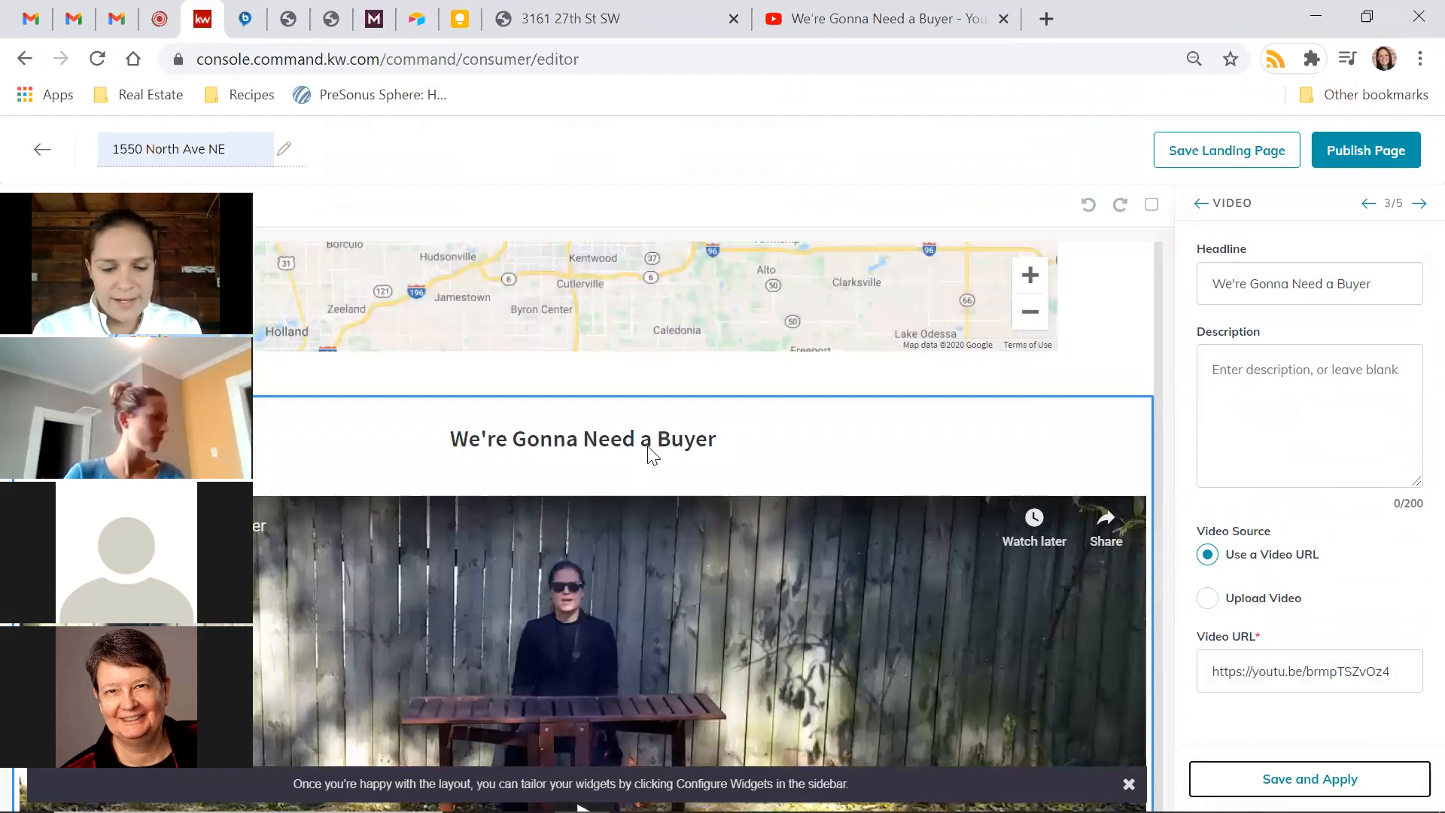
scroll(647, 446, down, 4)
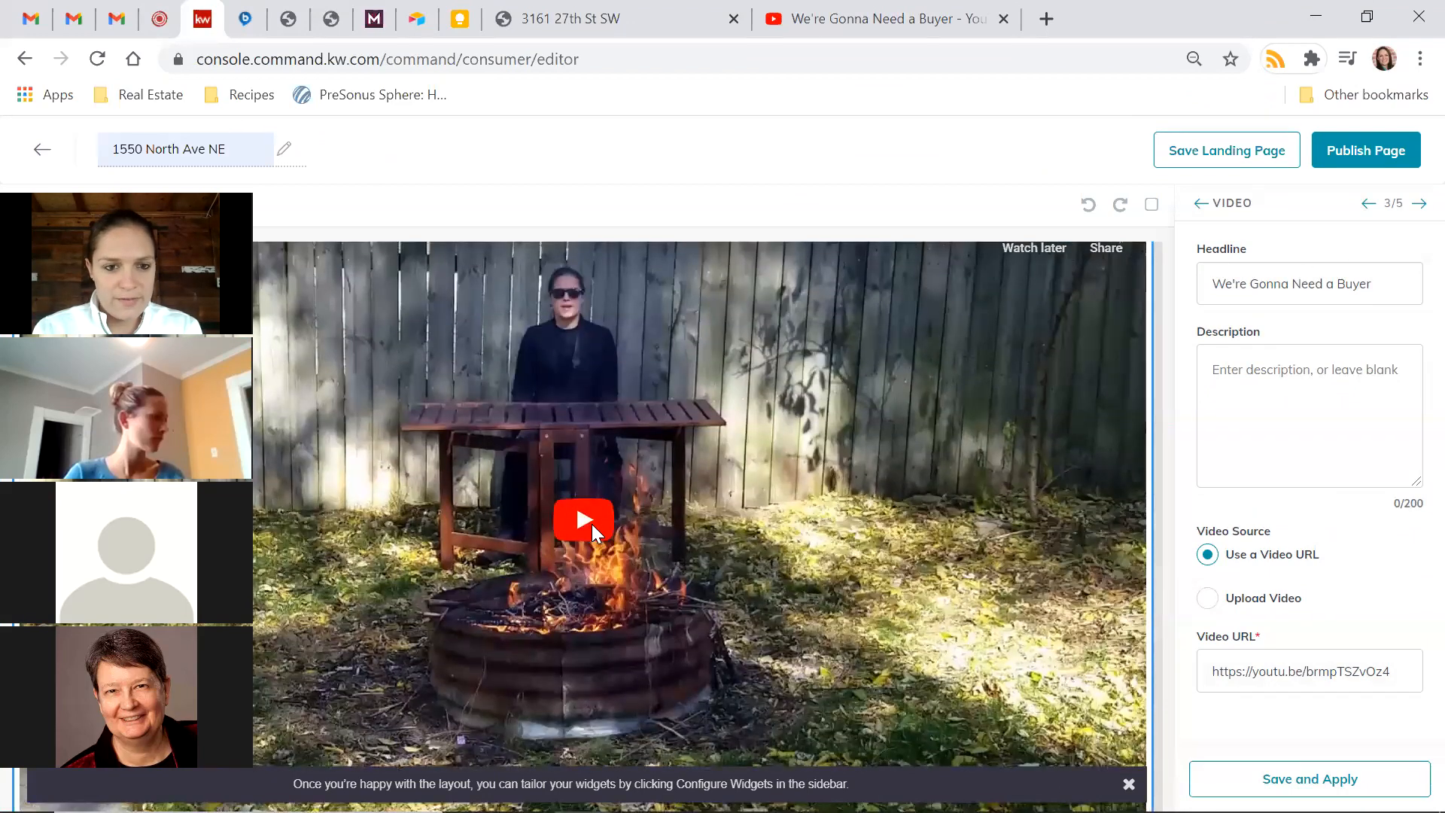
click(591, 524)
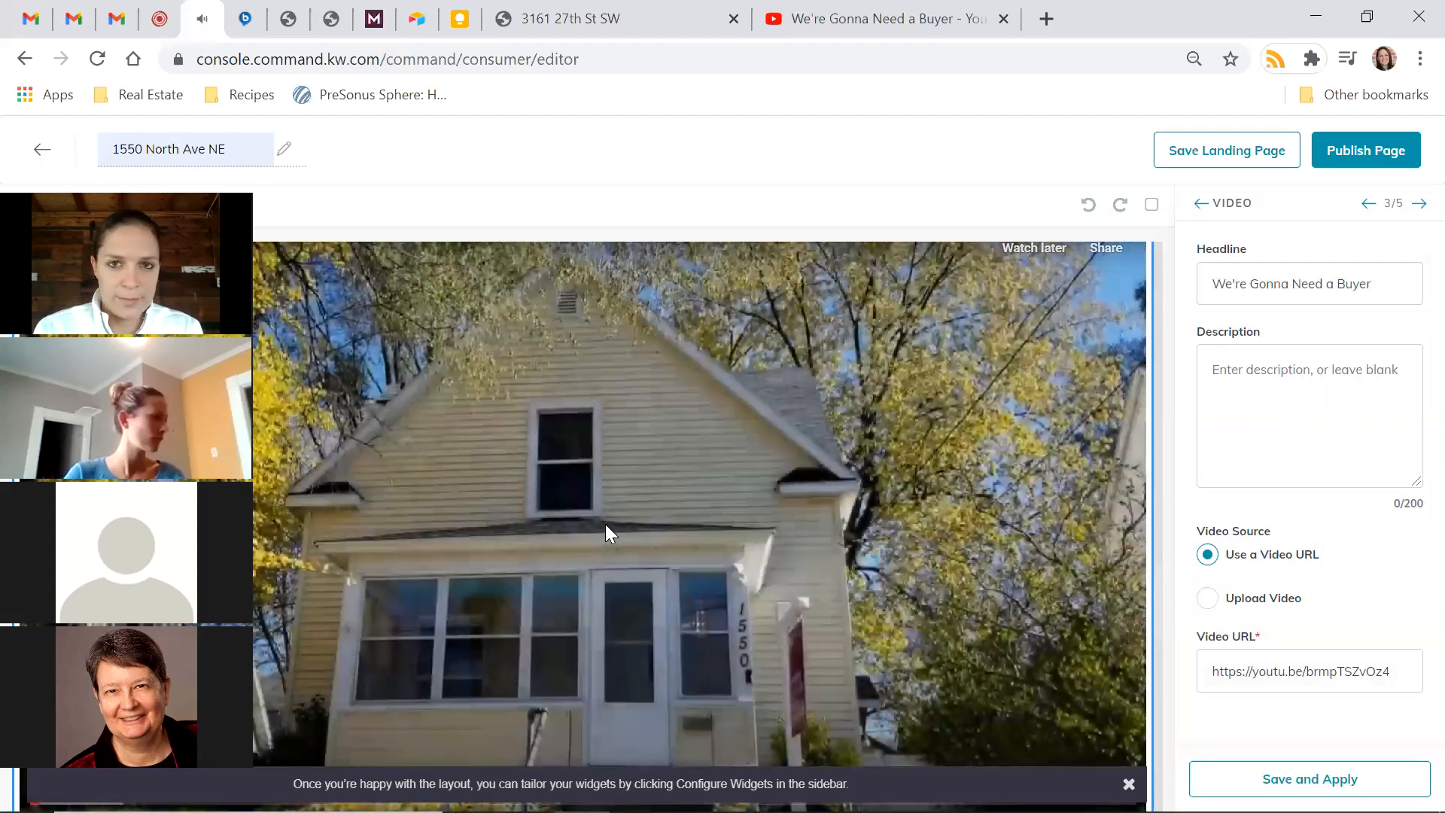
Pause the preview, leave the description empty, and save and apply the Video settings
scroll(605, 524, down, 2)
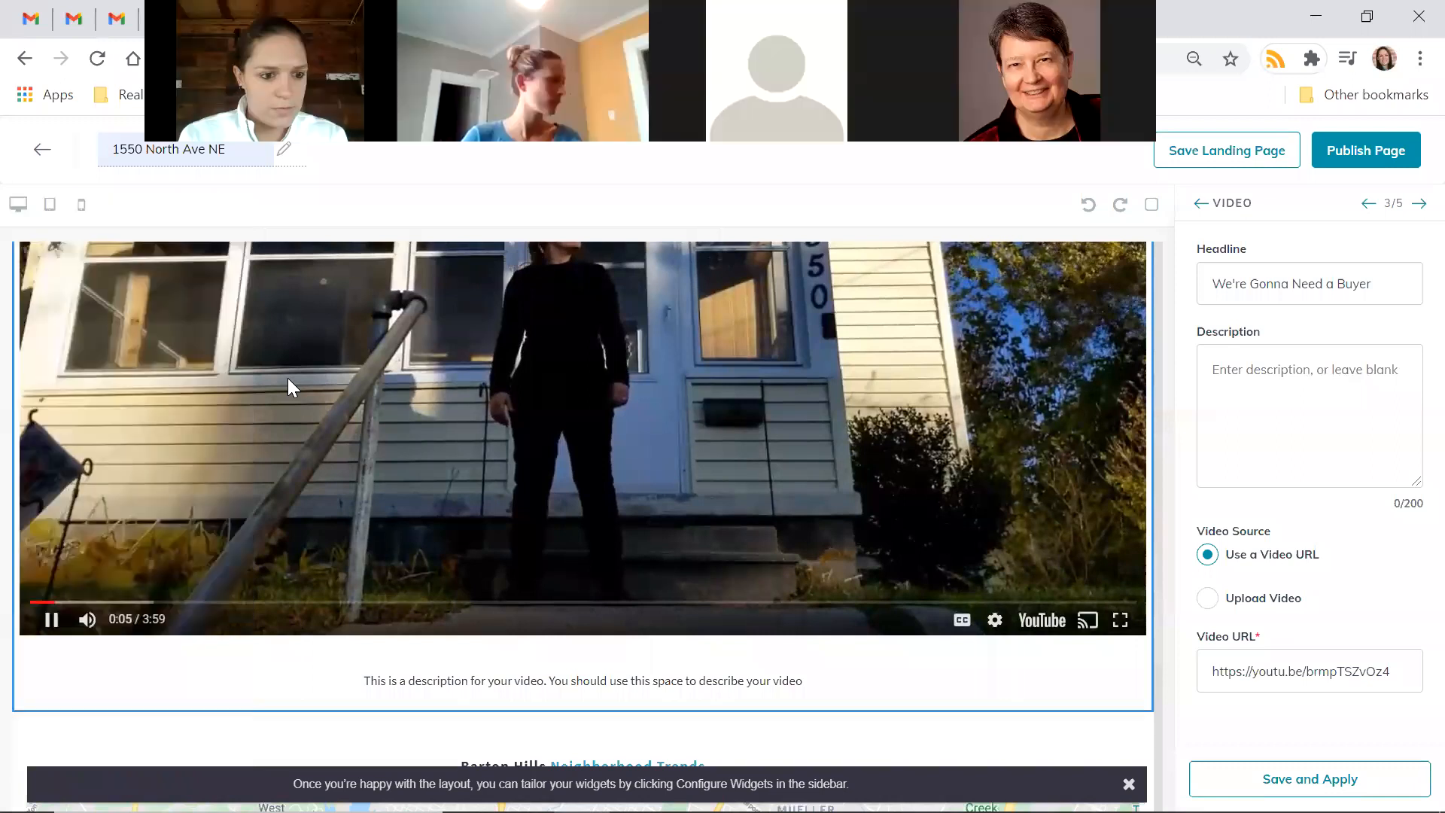
click(287, 378)
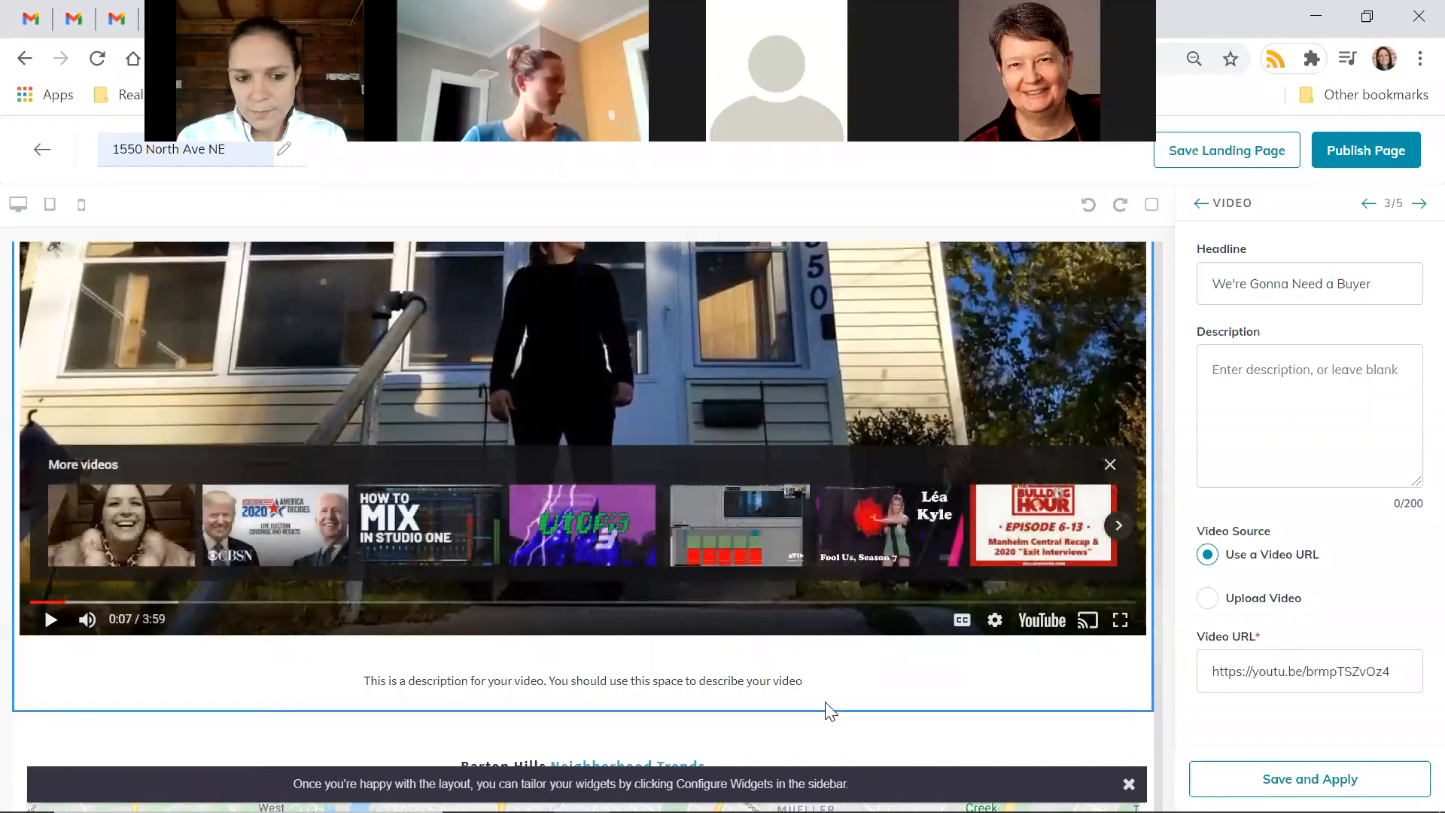
scroll(831, 711, down, 3)
click(1298, 371)
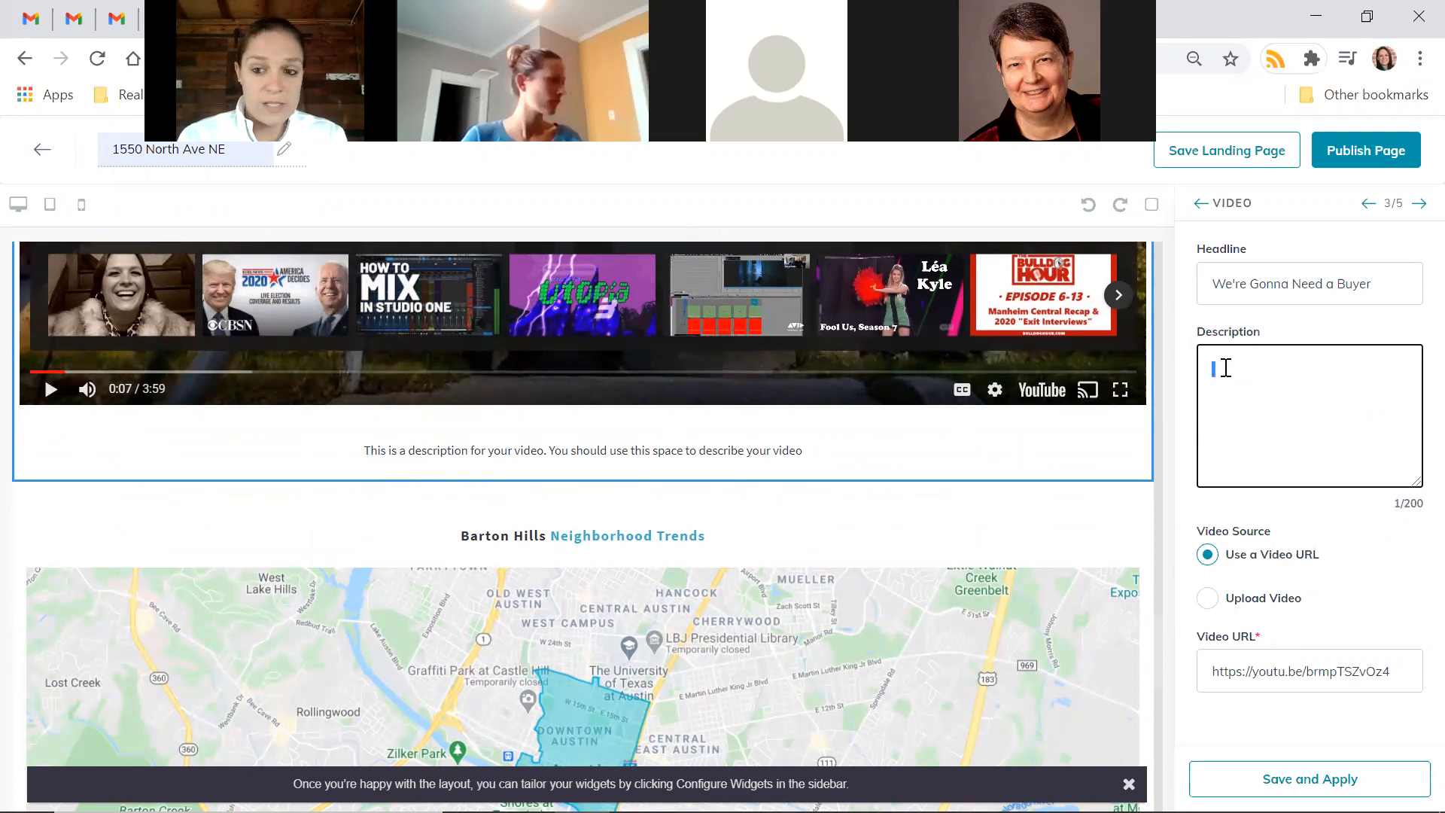
click(1271, 777)
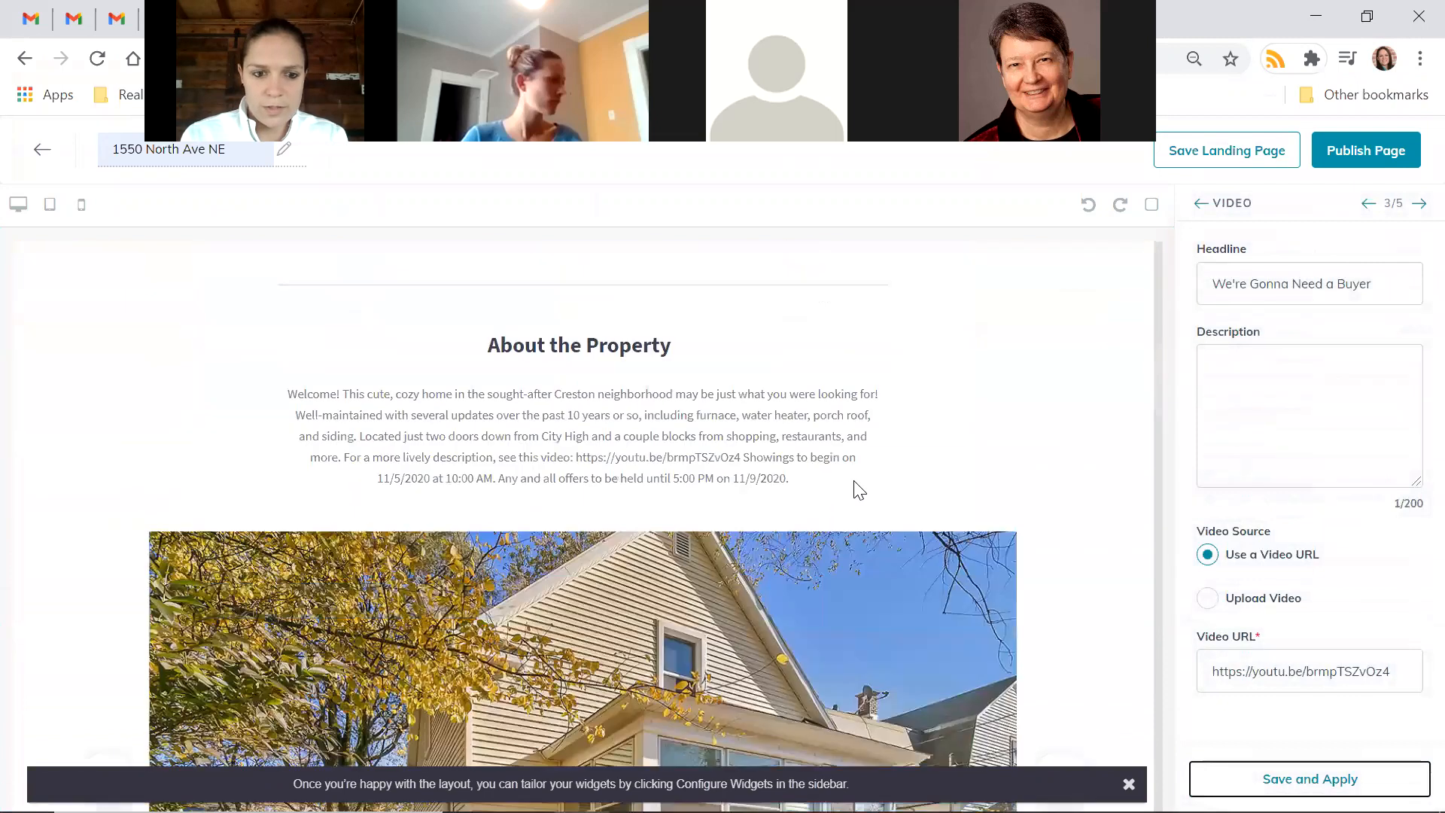
scroll(854, 482, down, 6)
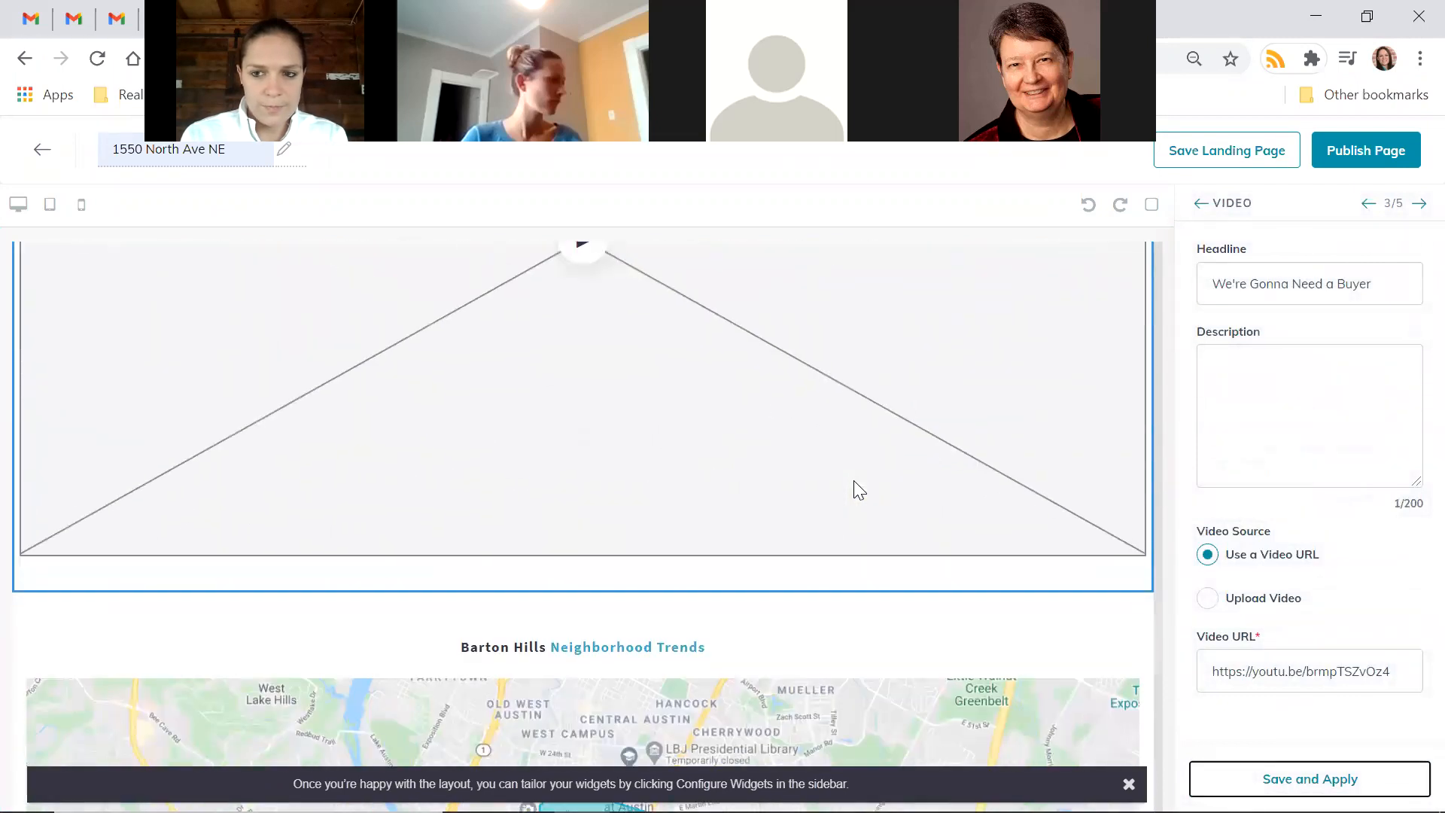
scroll(854, 482, down, 1)
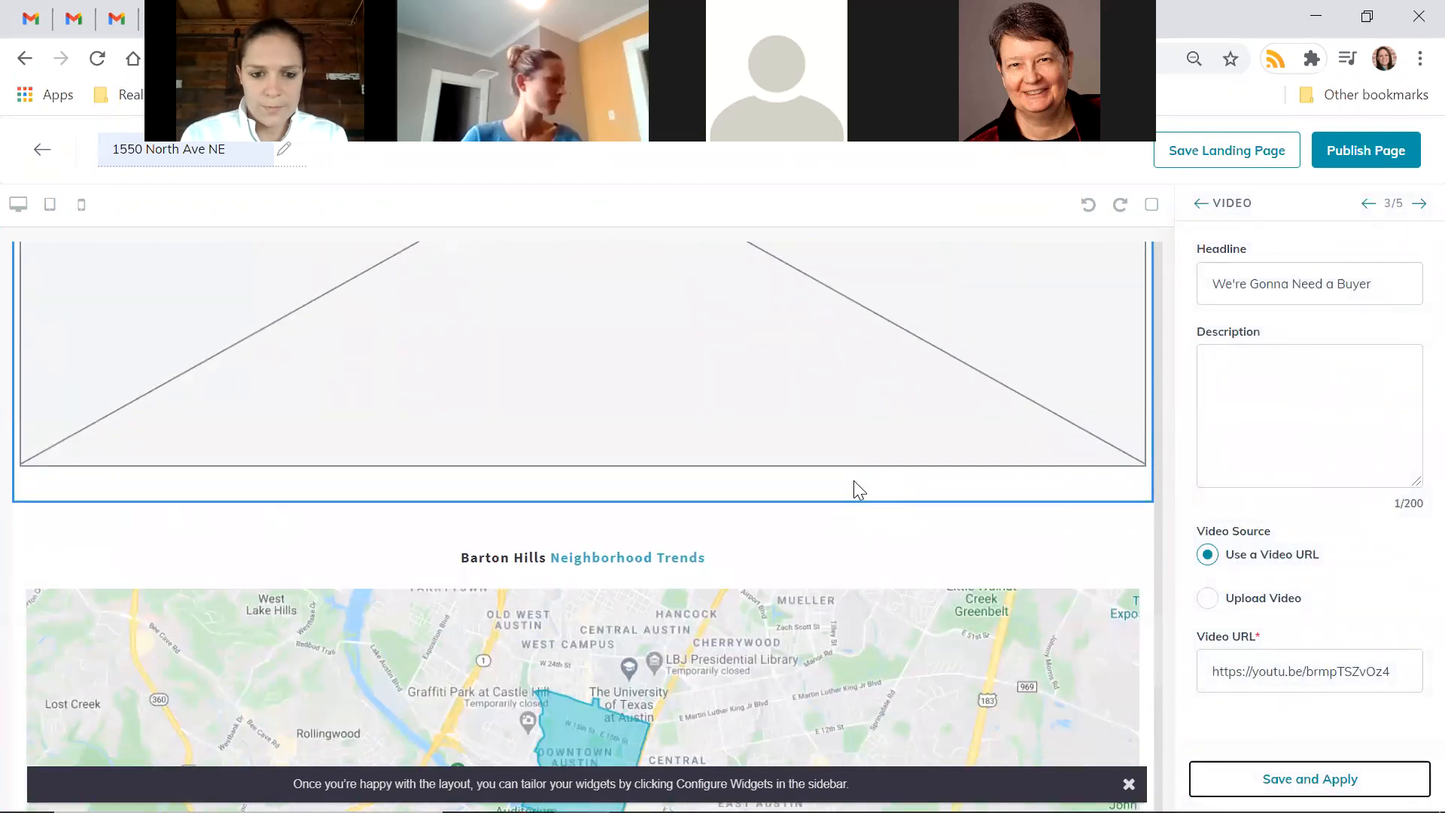
scroll(757, 500, up, 3)
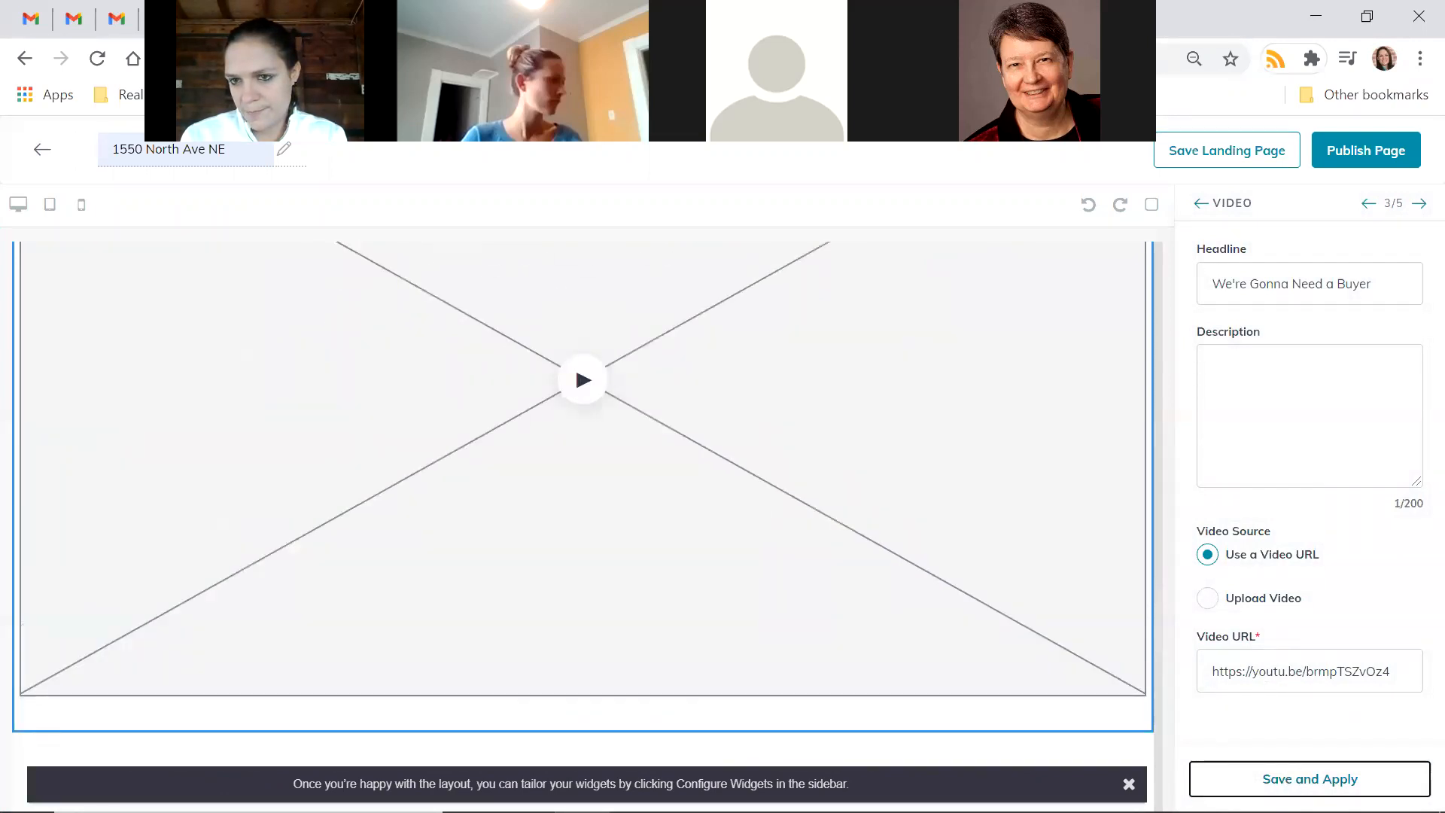
Set the market snapshot's postal code to 49505 and neighborhood to Creston
click(1417, 209)
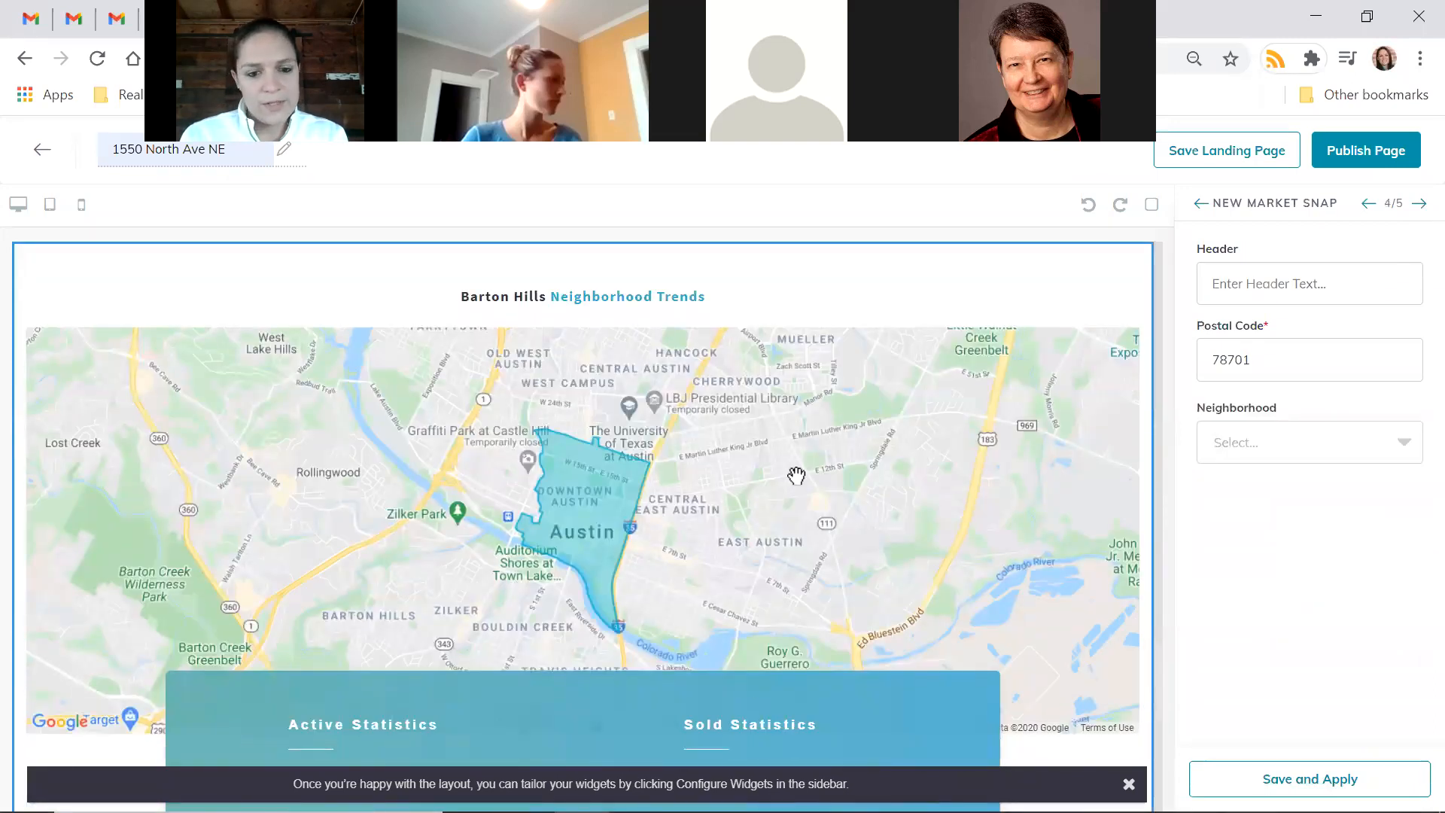
double_click(1283, 352)
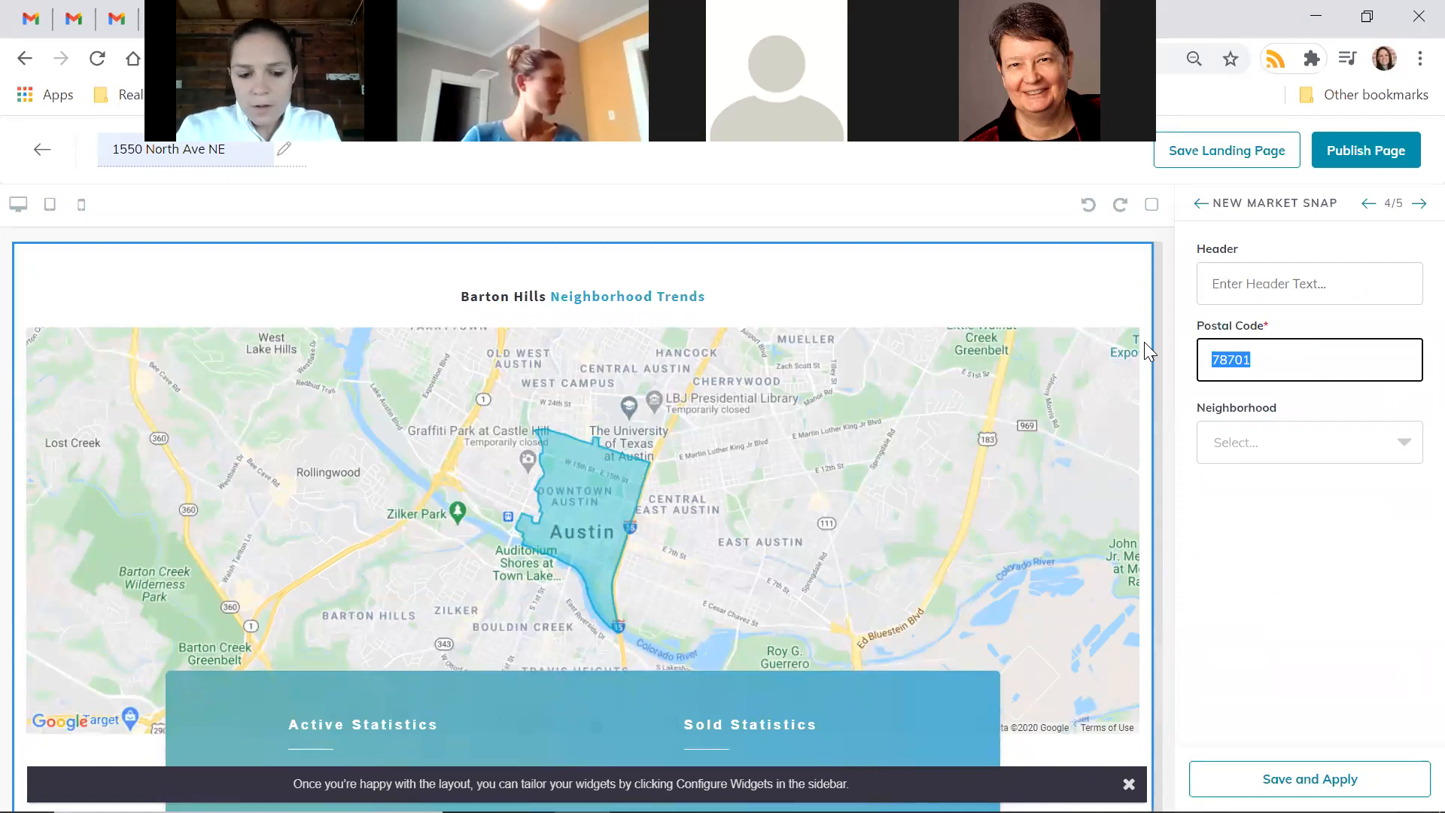
text(49505)
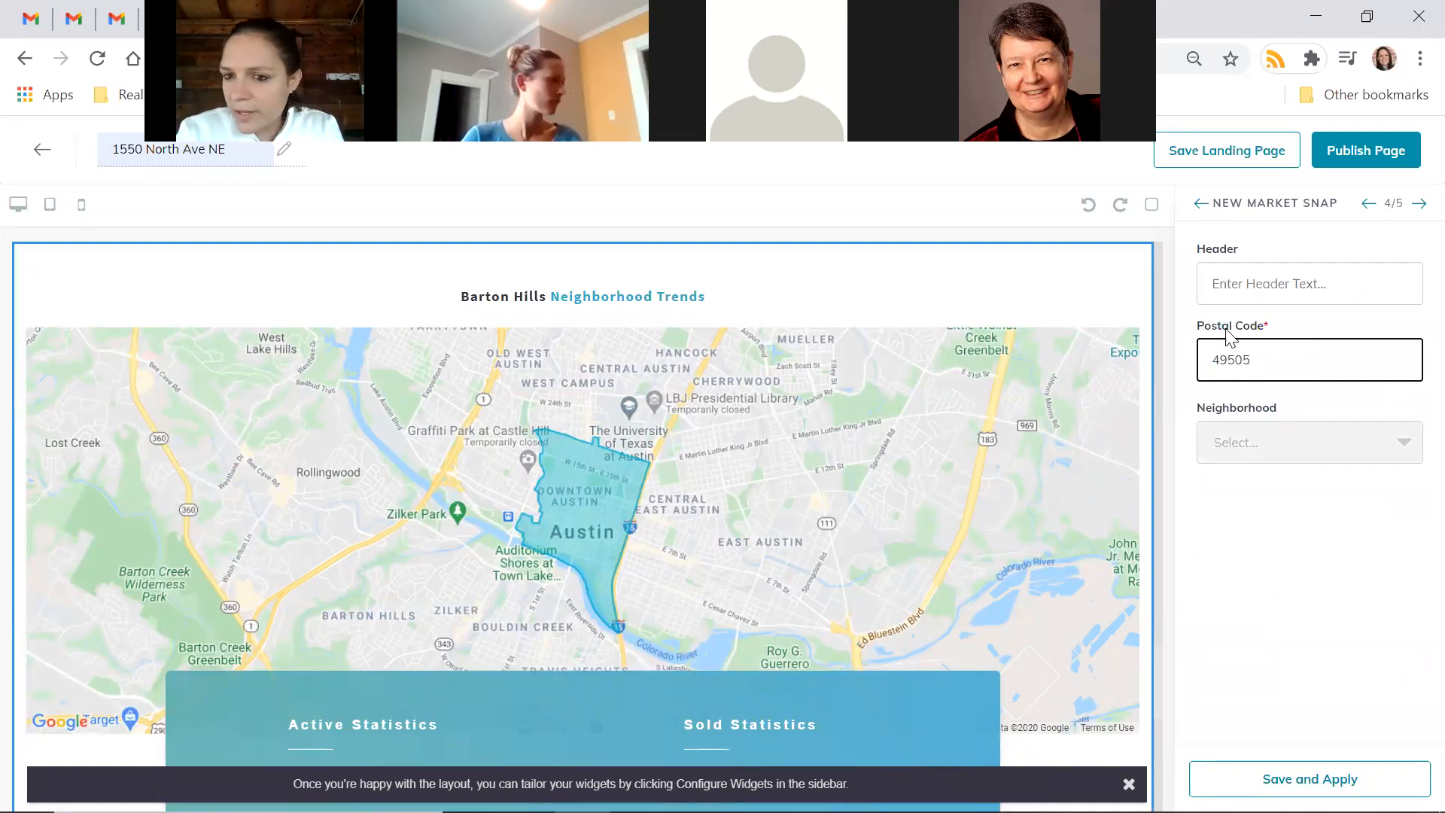
click(1369, 454)
click(1374, 425)
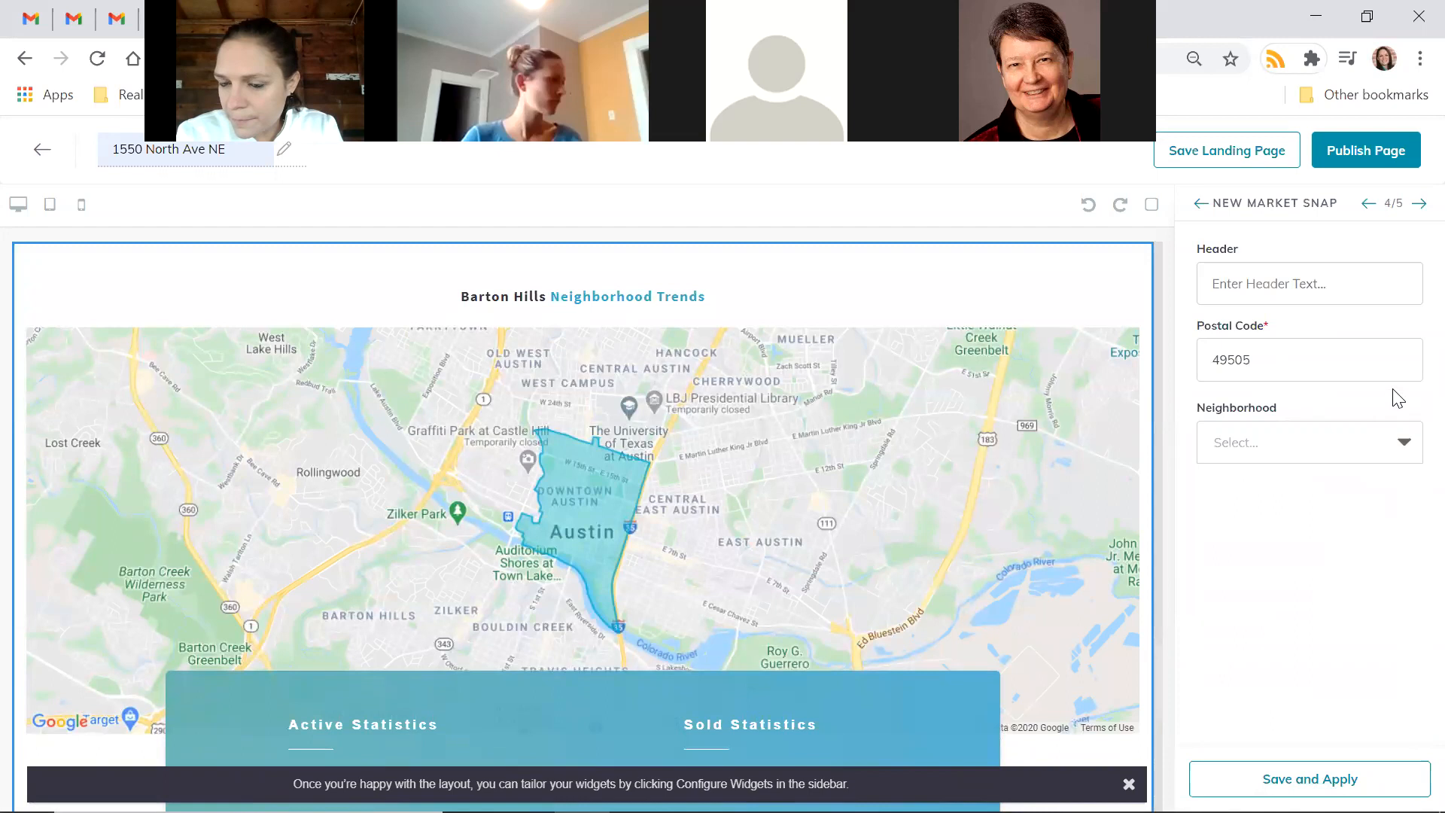
click(1374, 446)
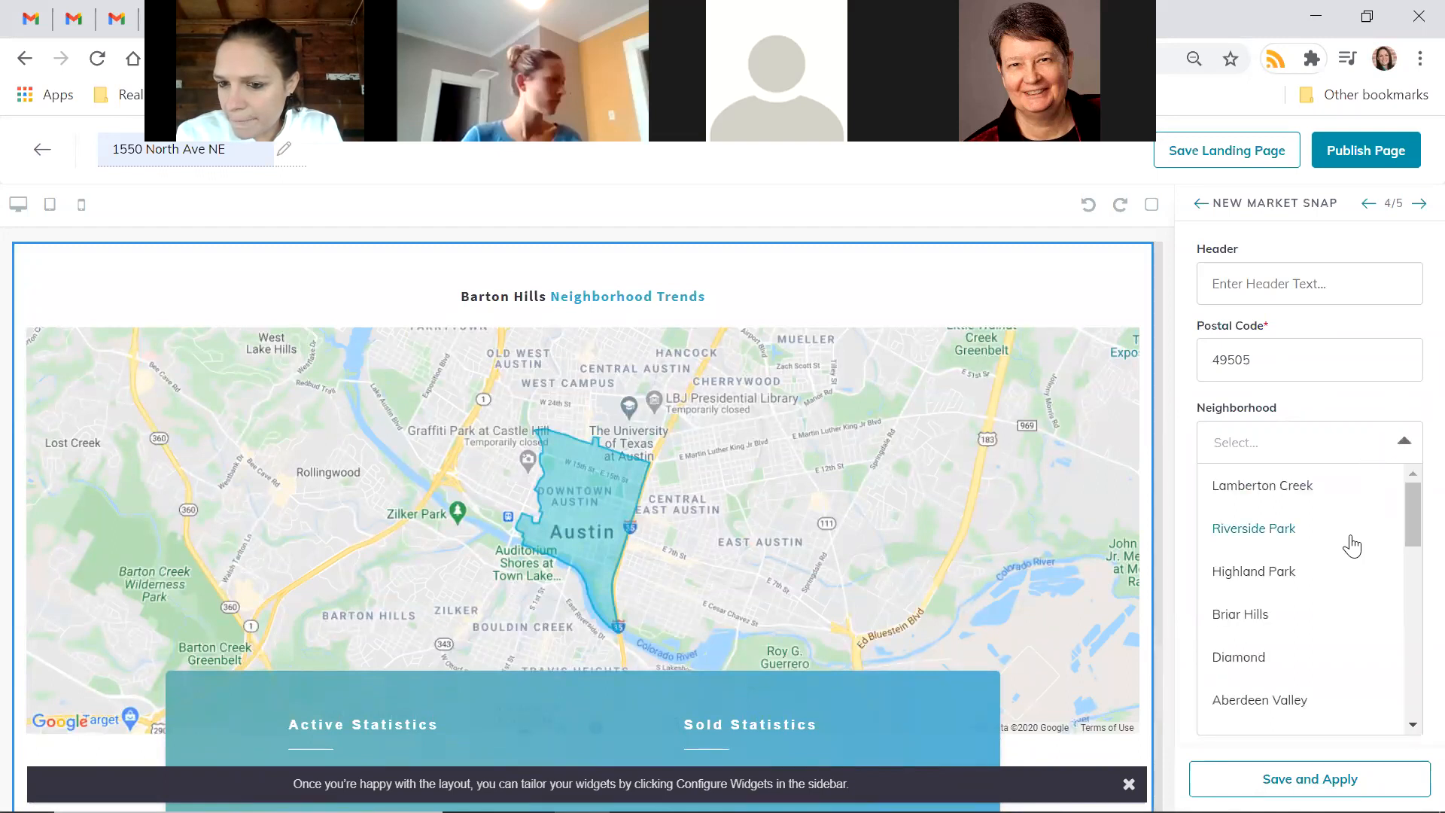
scroll(1347, 546, down, 5)
scroll(1346, 563, down, 4)
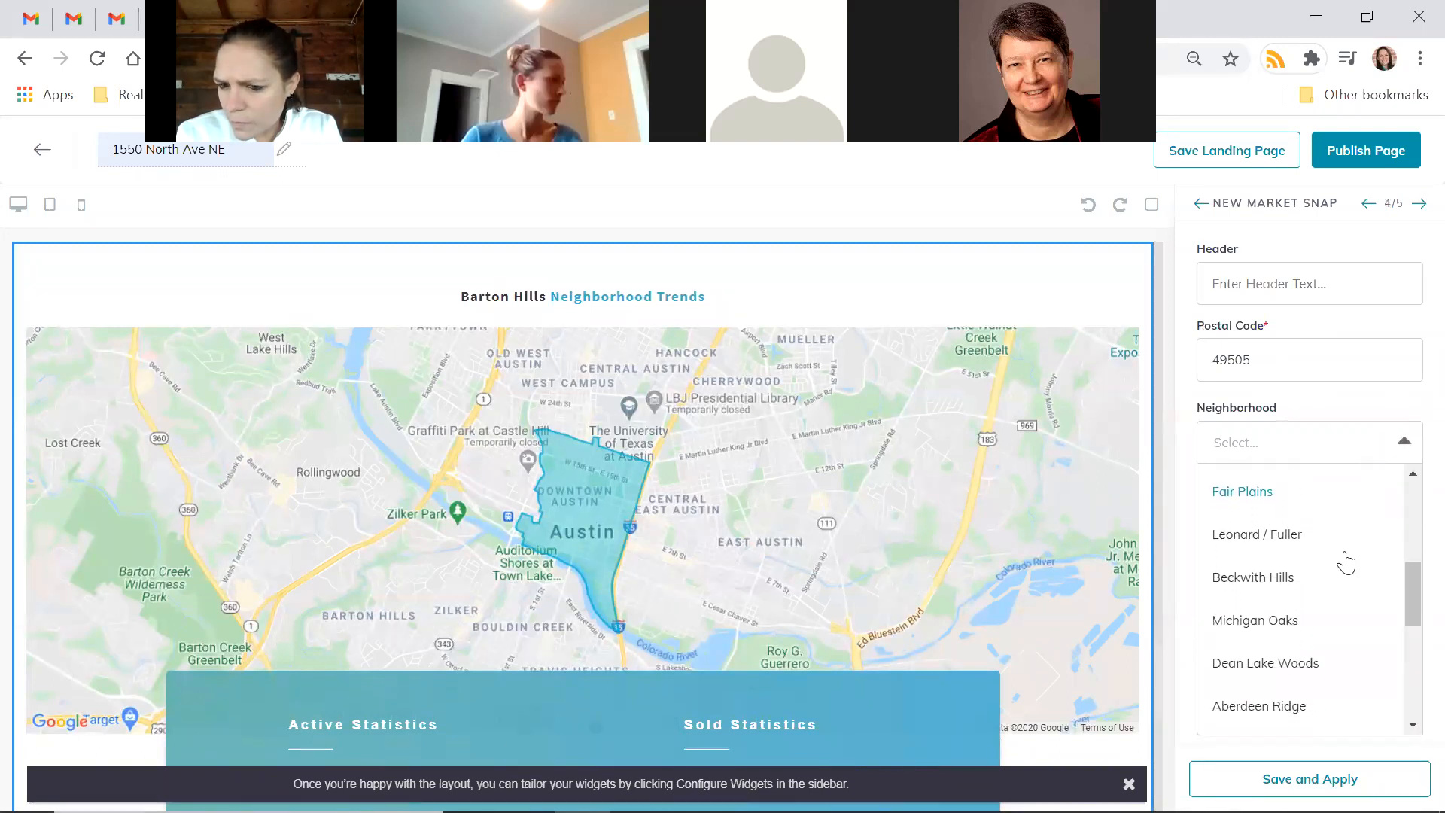
click(1234, 583)
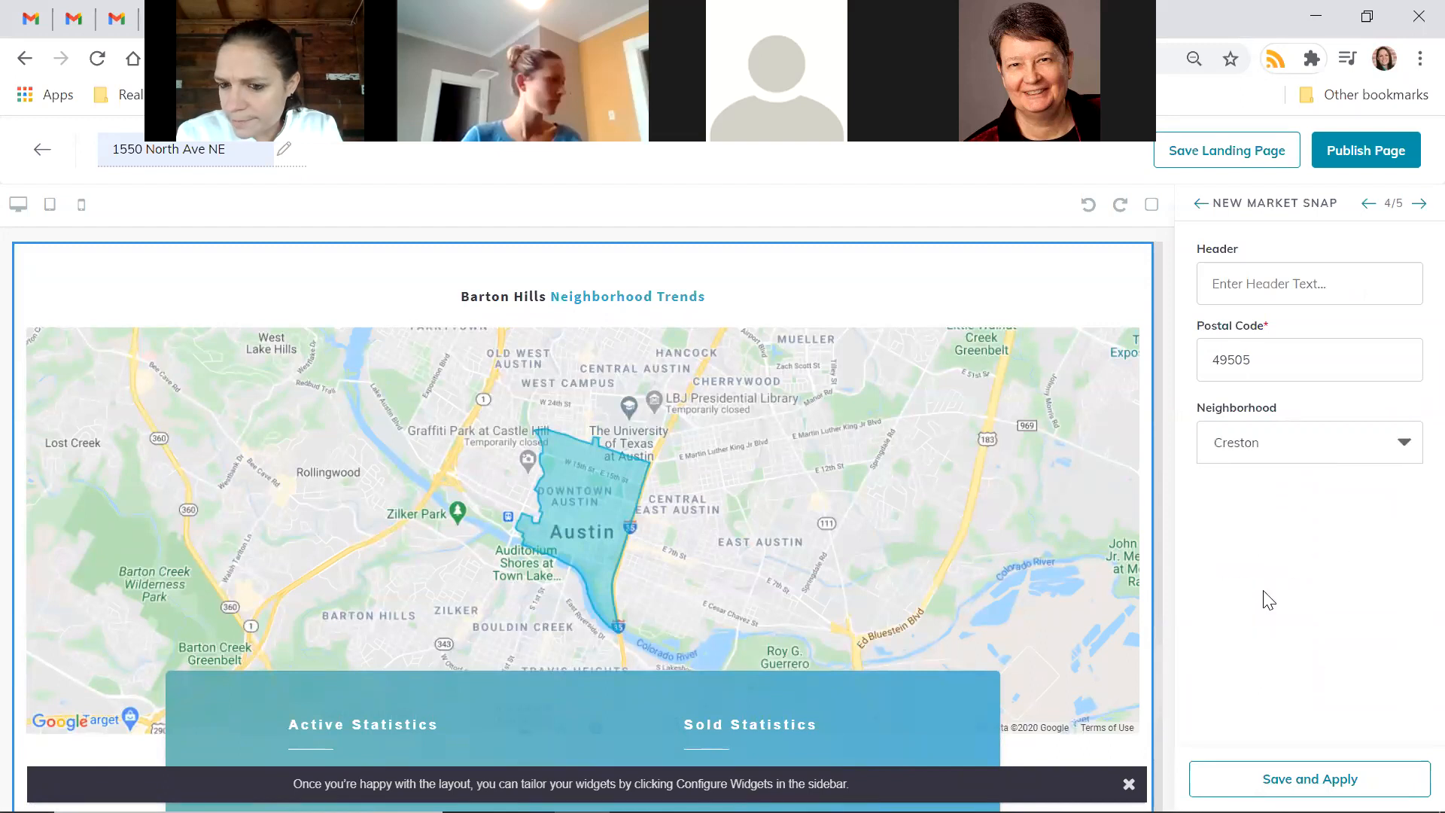
Apply the market snapshot and review the Creston Neighborhood Trends on the page
click(1289, 280)
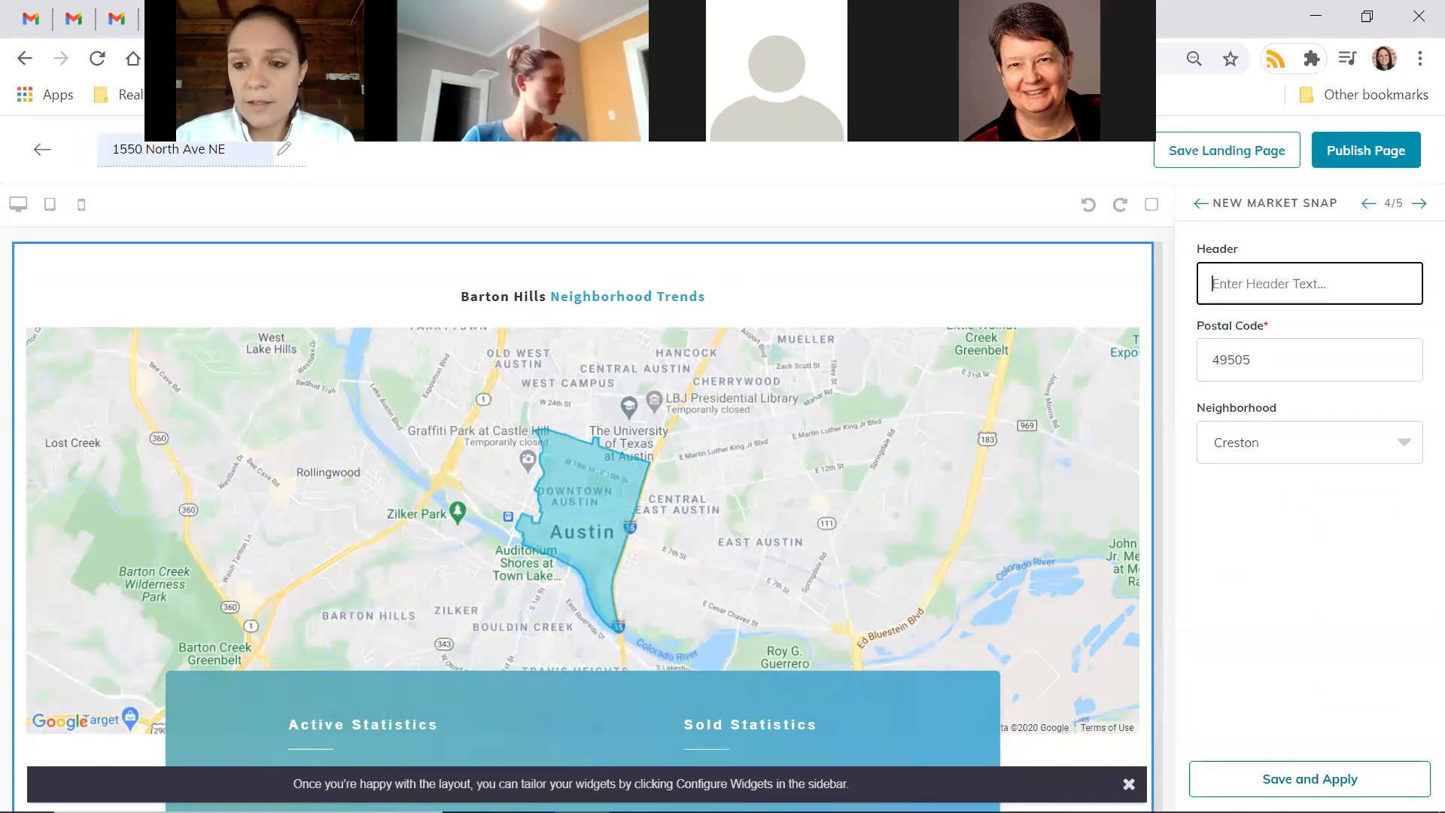
click(1310, 779)
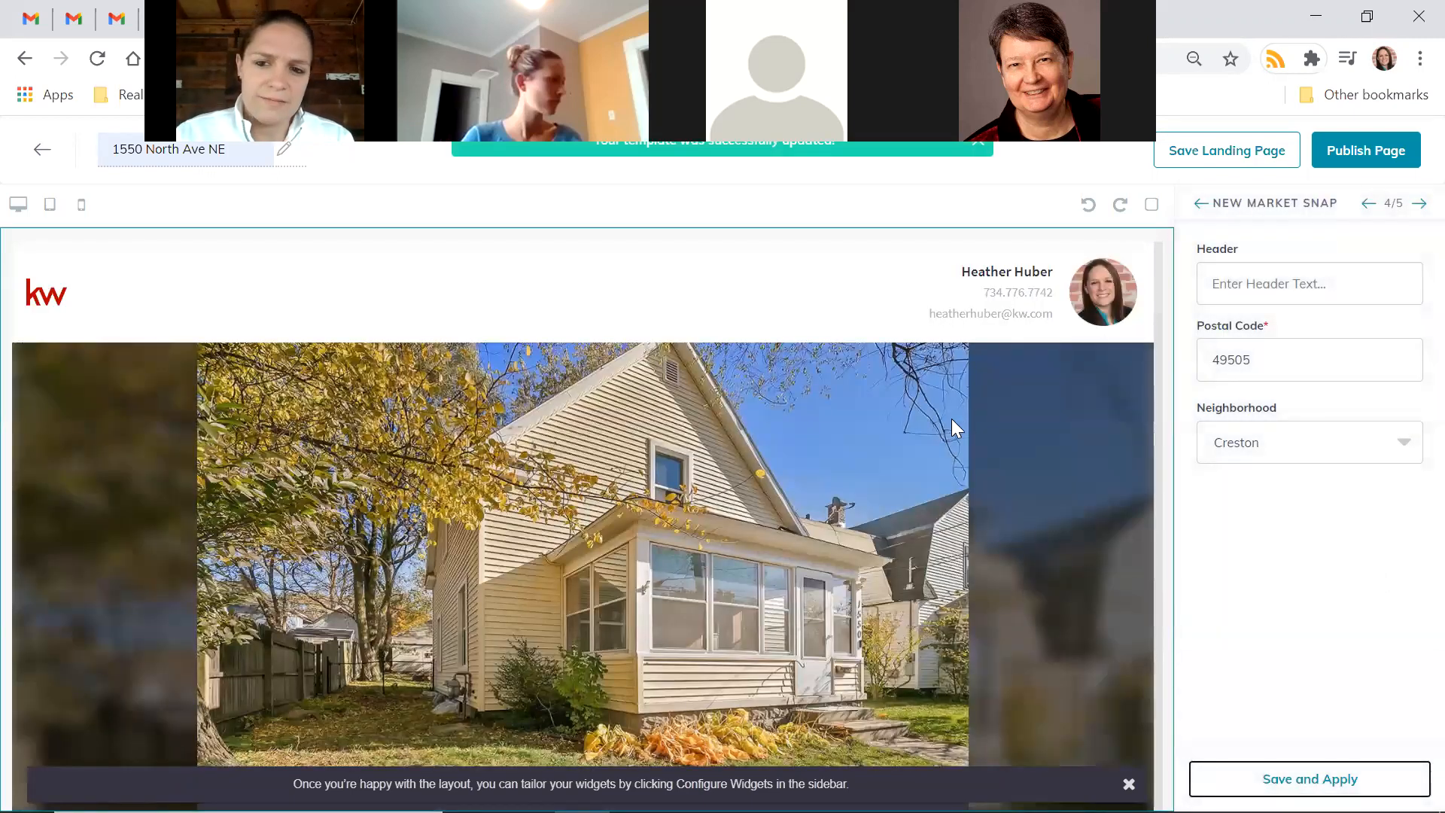
scroll(951, 419, down, 3)
scroll(951, 419, down, 10)
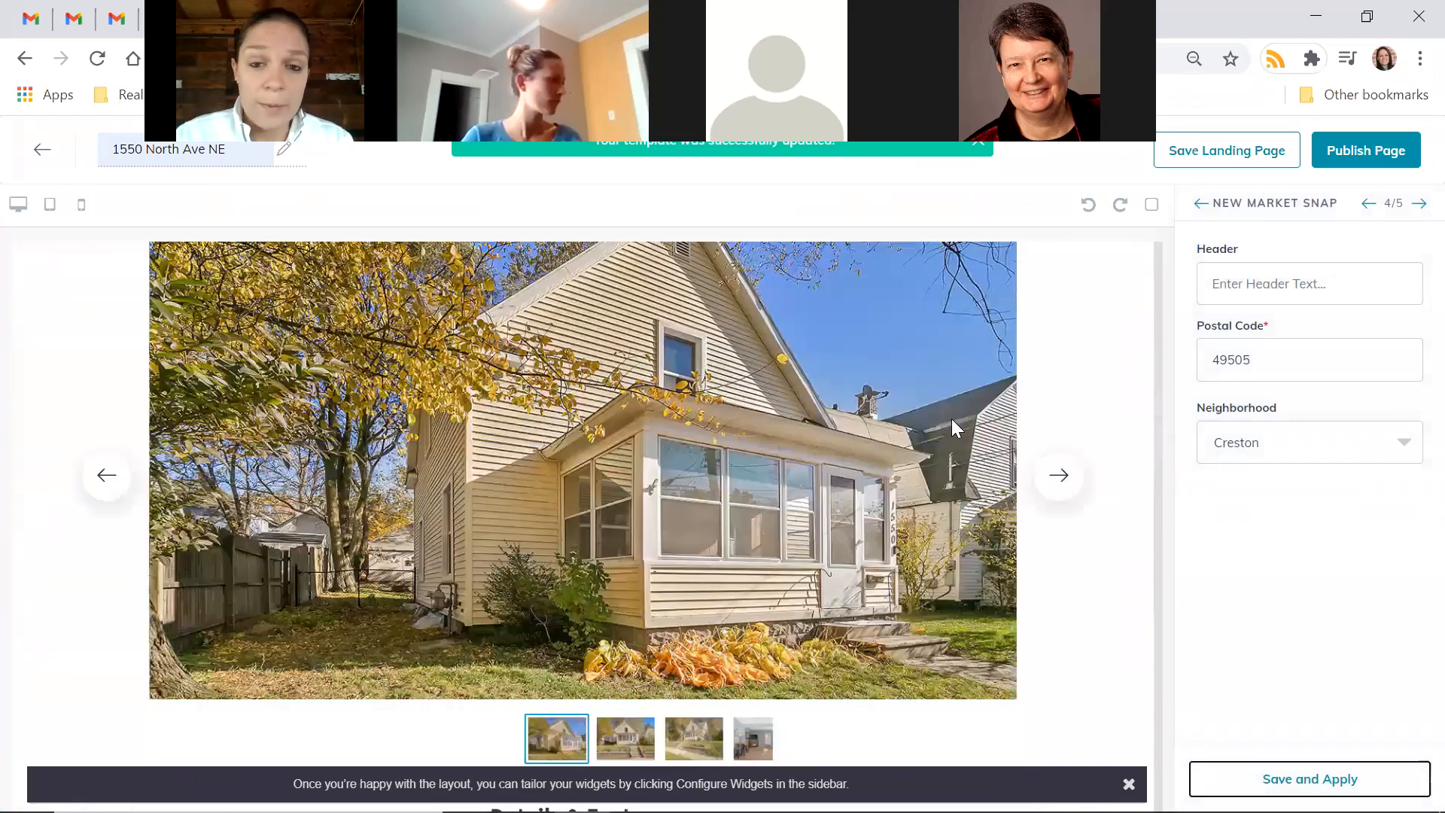
scroll(951, 419, down, 15)
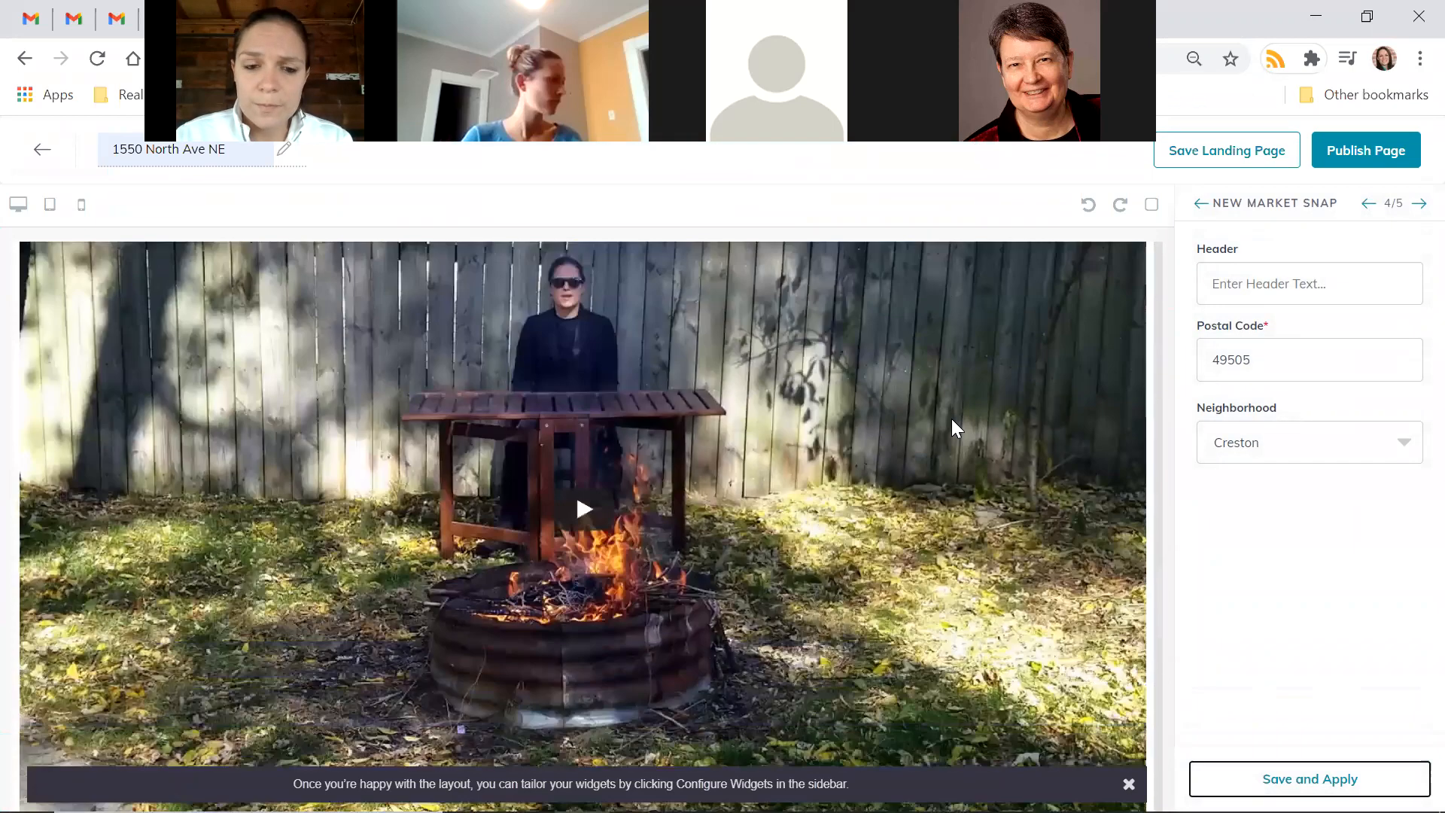
scroll(951, 419, down, 5)
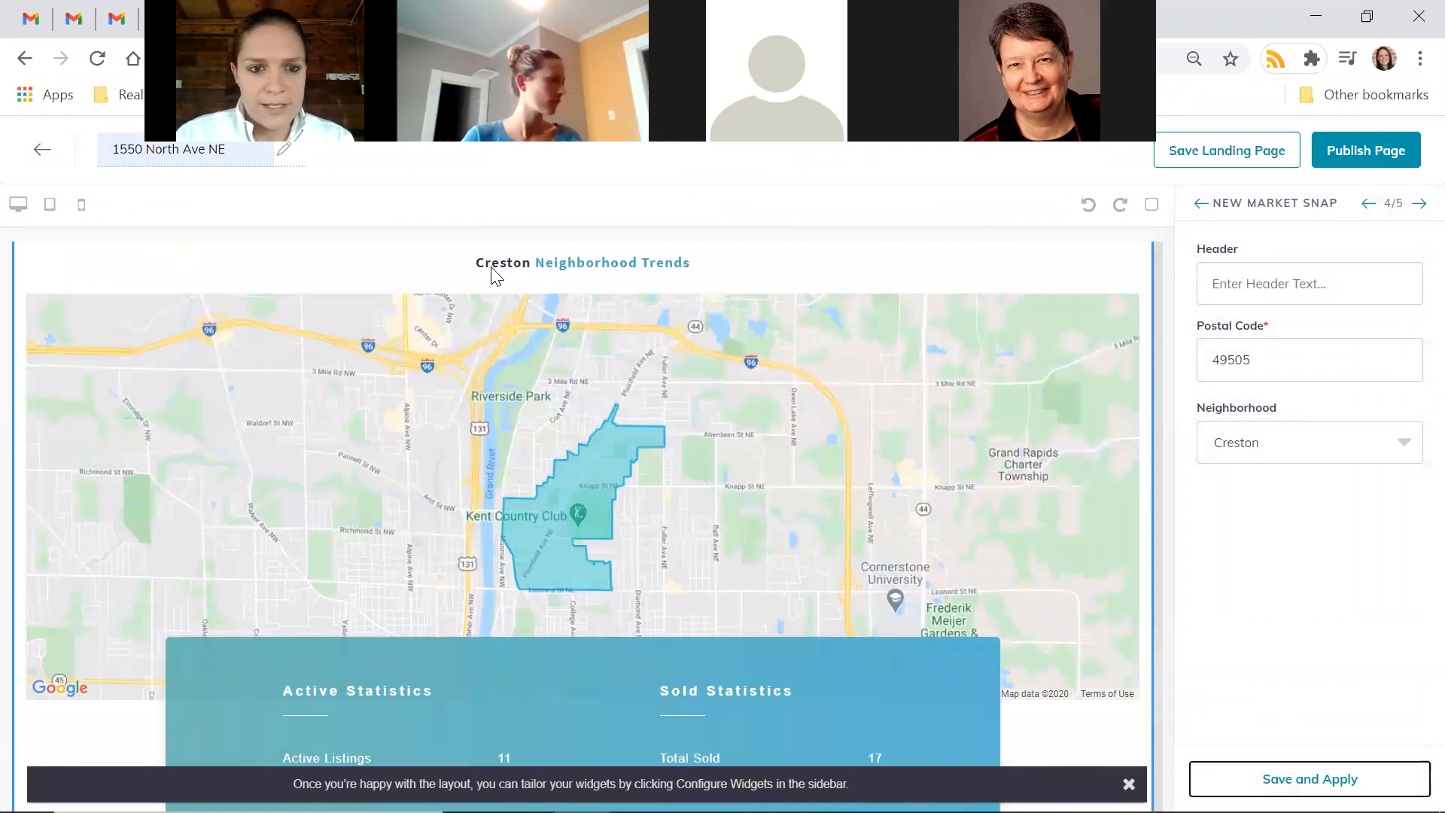
scroll(652, 263, down, 1)
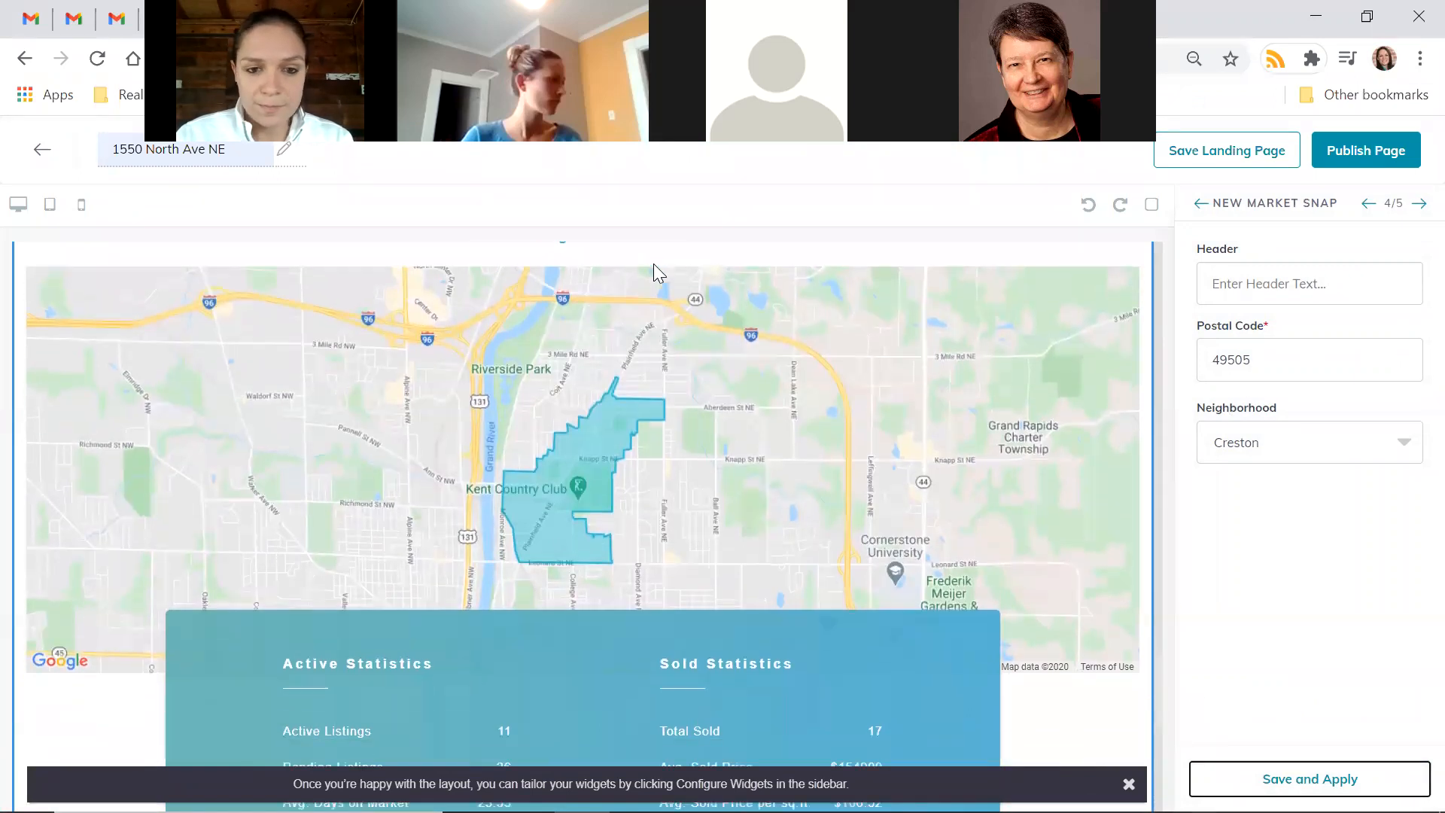
scroll(653, 264, up, 1)
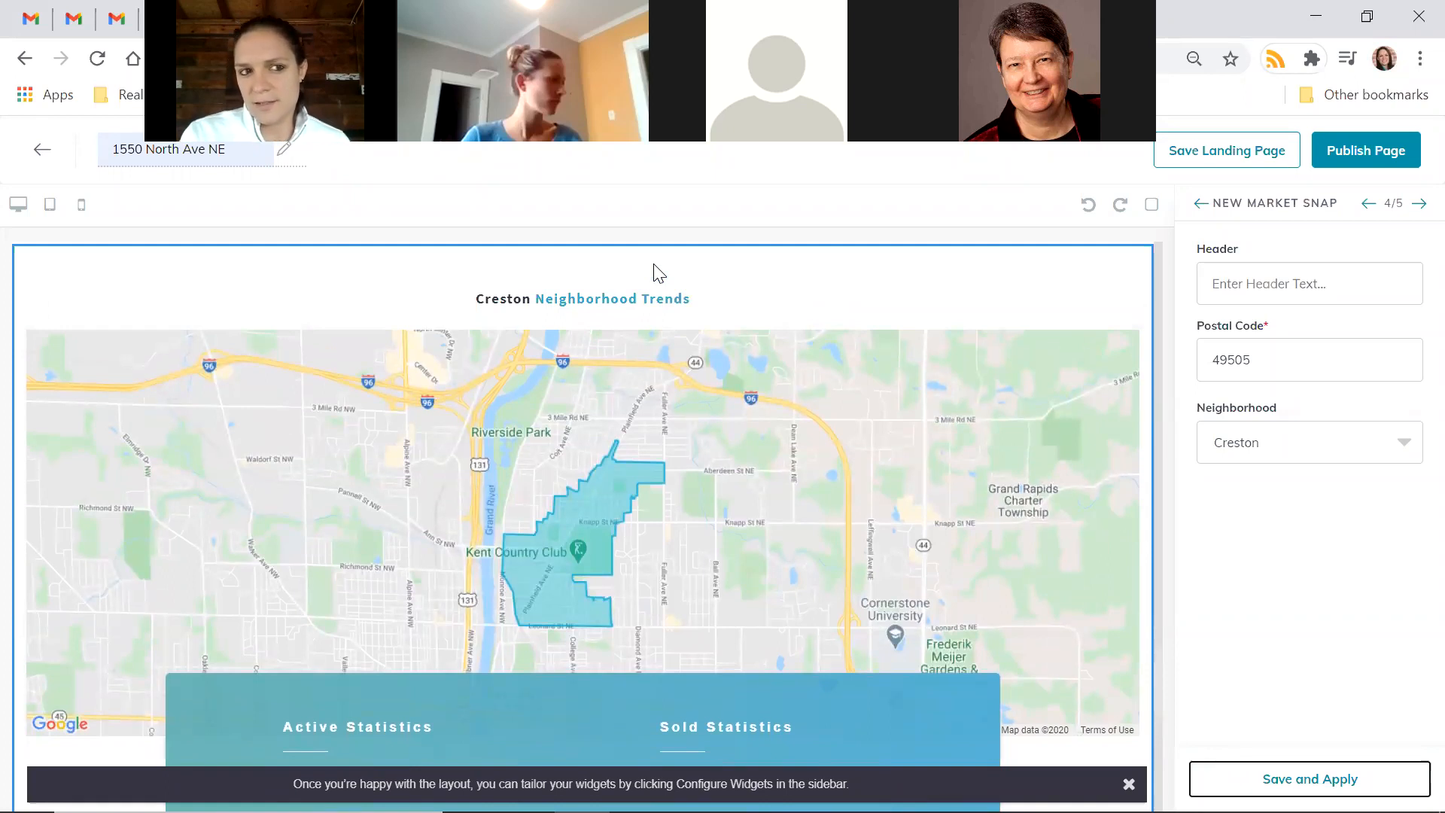
scroll(620, 313, down, 15)
scroll(621, 324, up, 3)
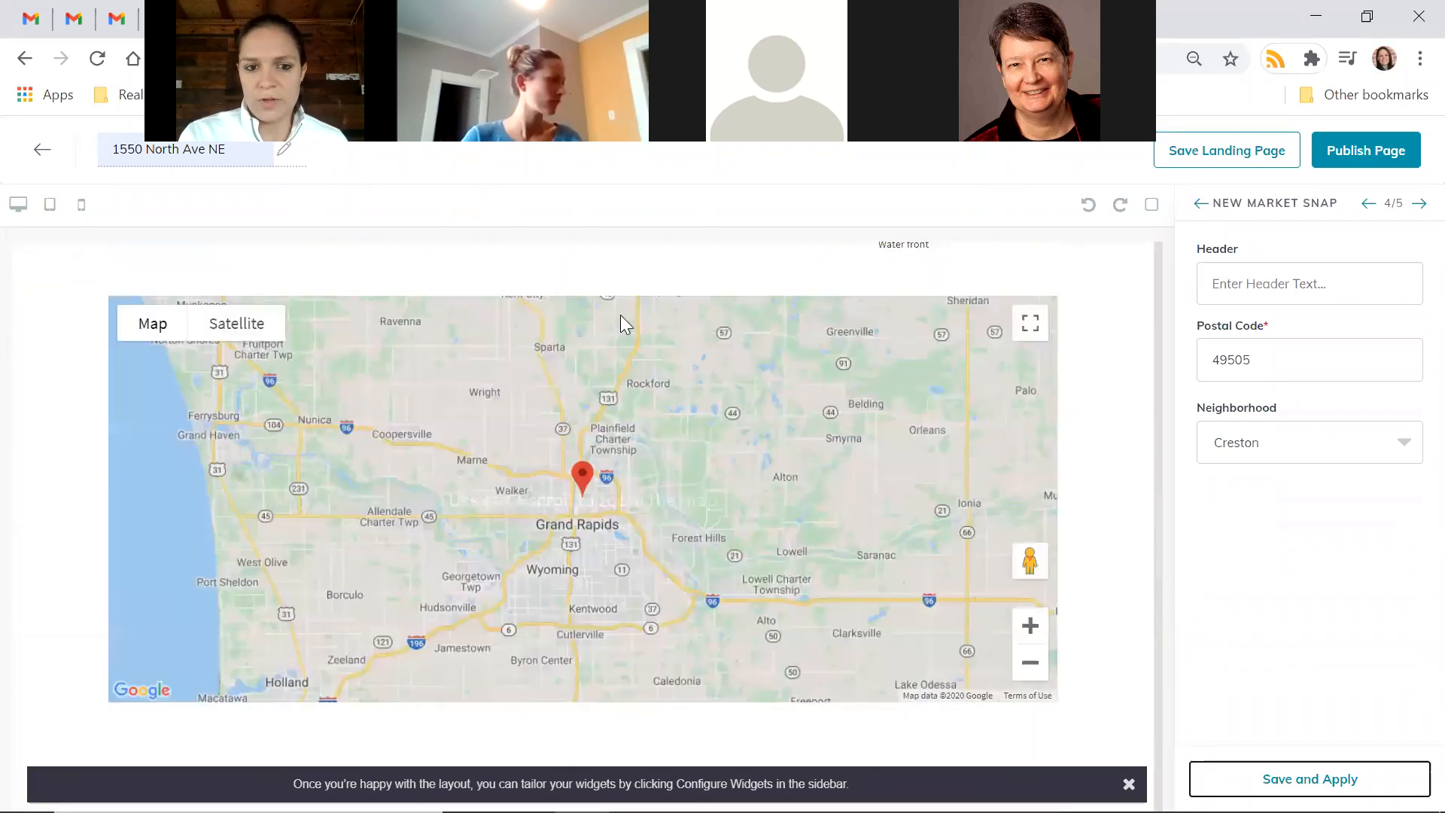
scroll(620, 316, up, 1)
scroll(672, 350, down, 7)
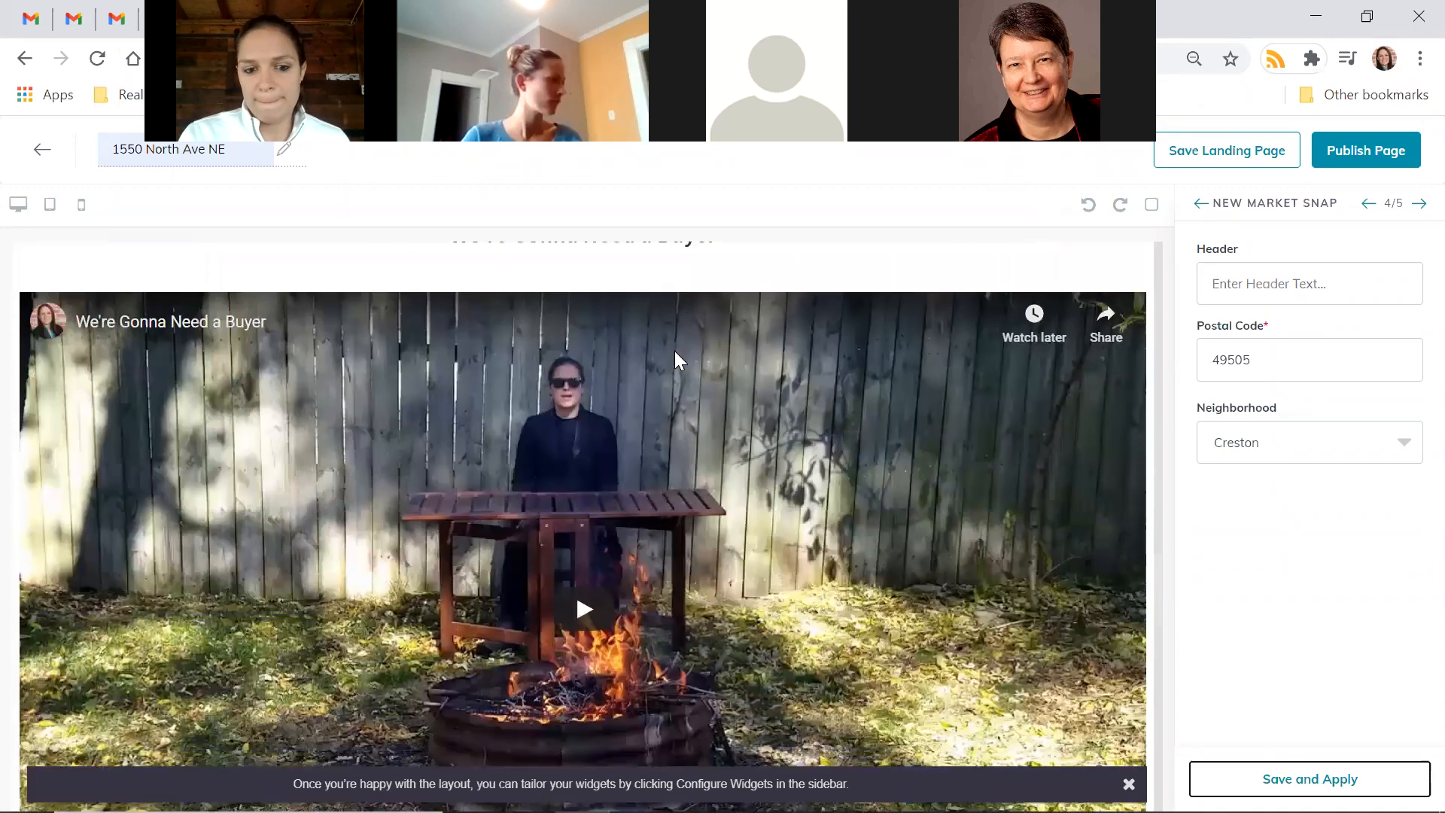
scroll(674, 351, down, 8)
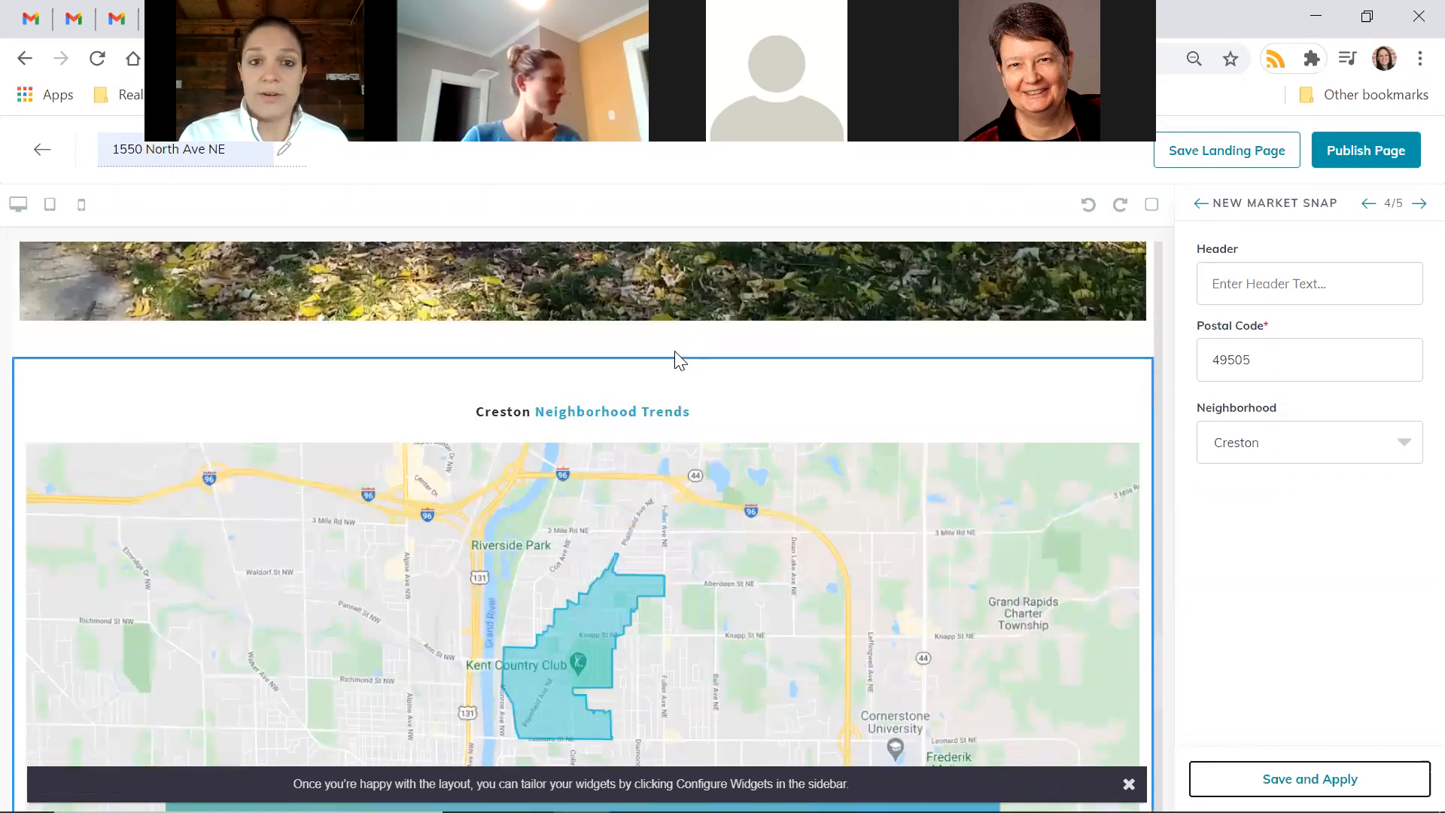
scroll(678, 358, down, 1)
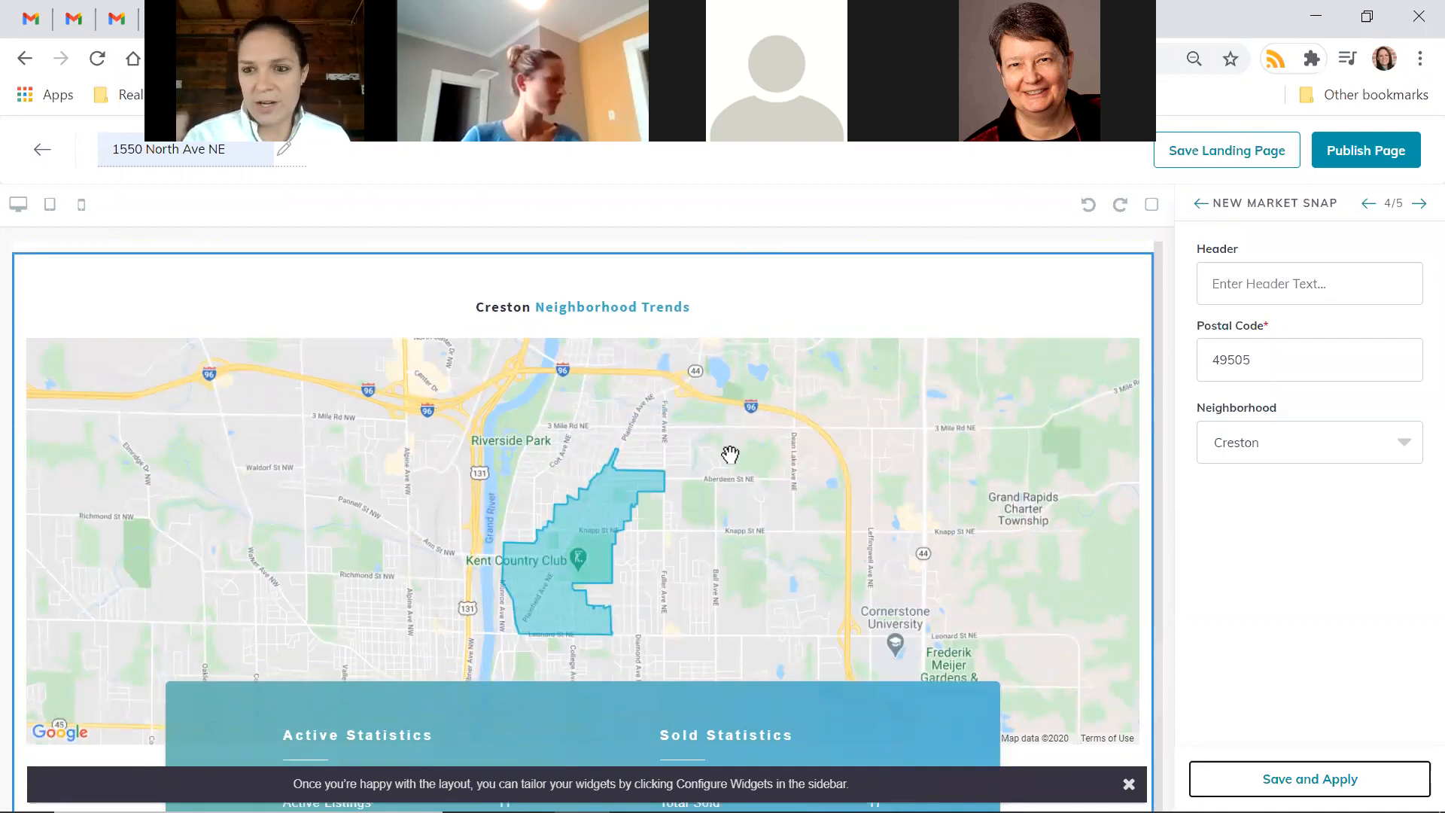
scroll(730, 455, down, 1)
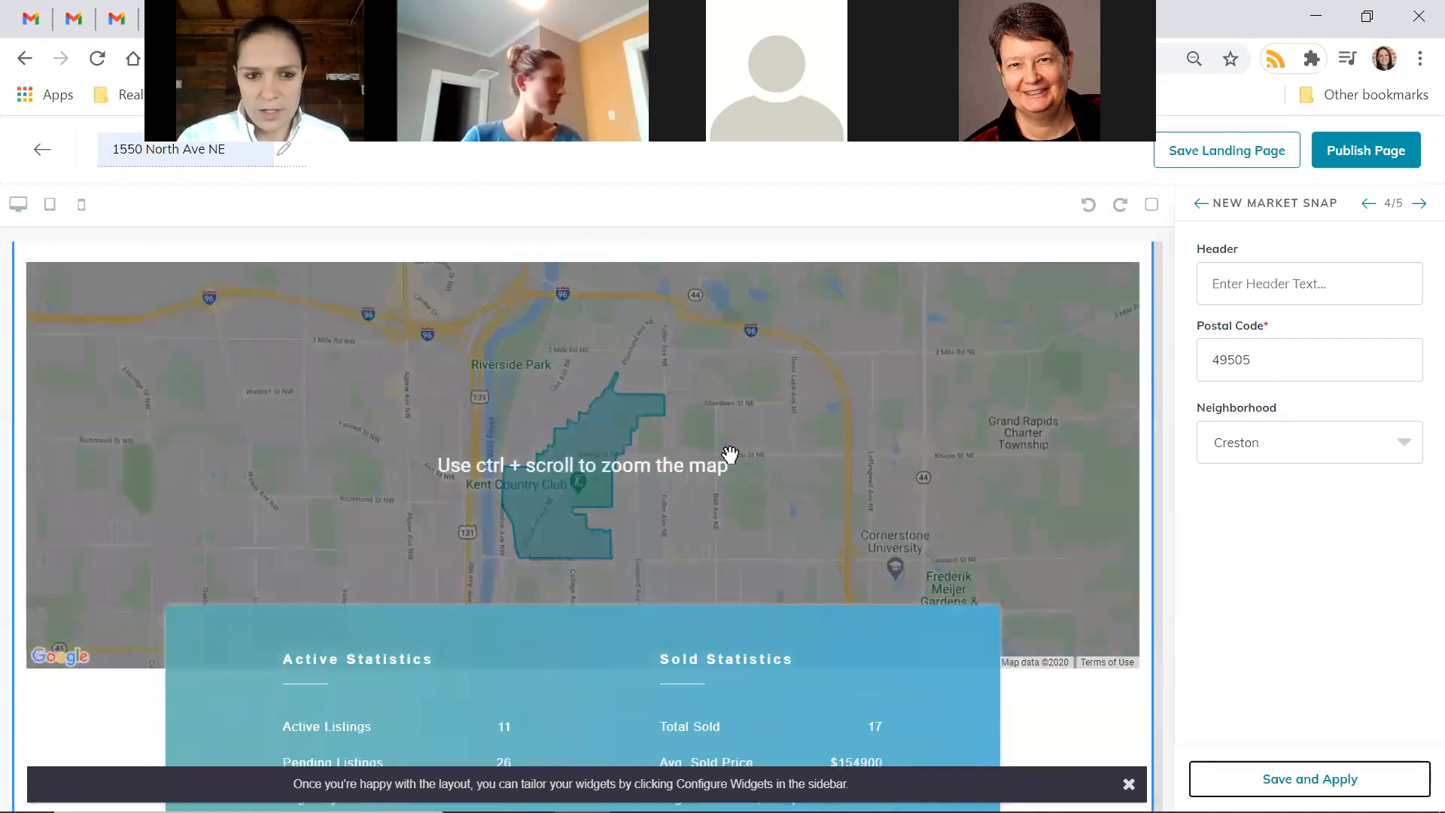
scroll(729, 454, up, 1)
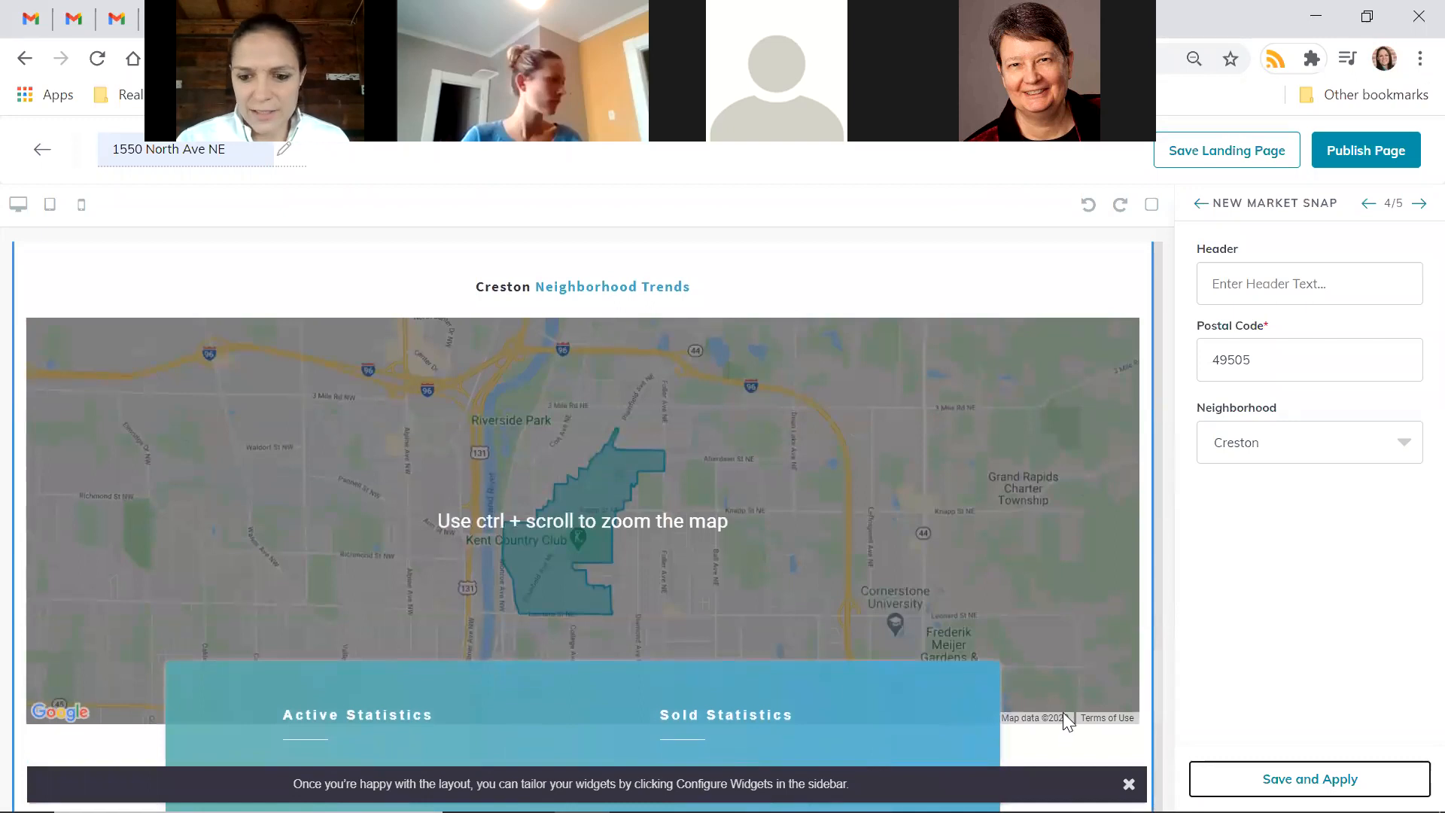
scroll(1063, 748, down, 1)
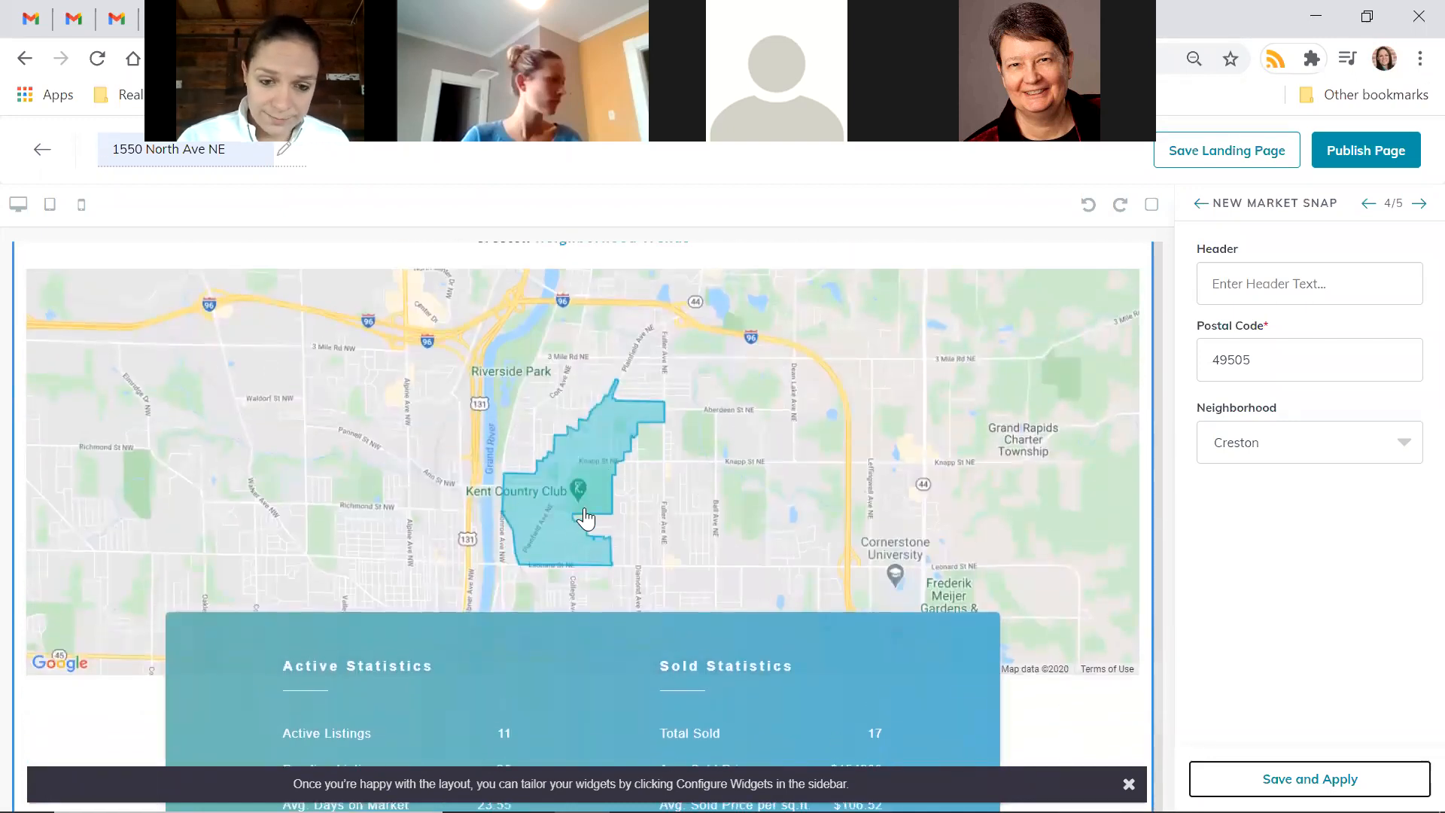
scroll(935, 529, down, 4)
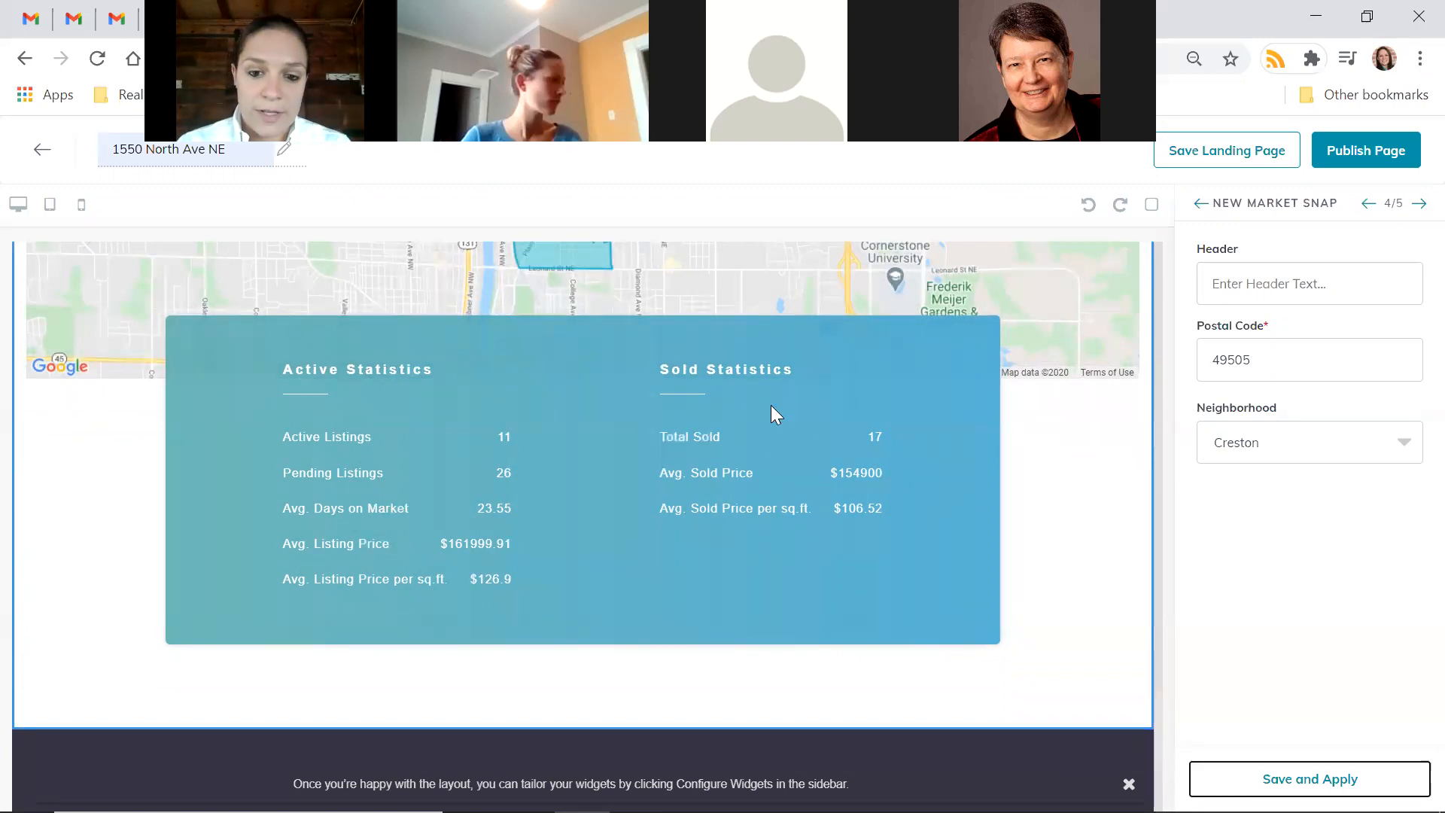
scroll(995, 605, up, 3)
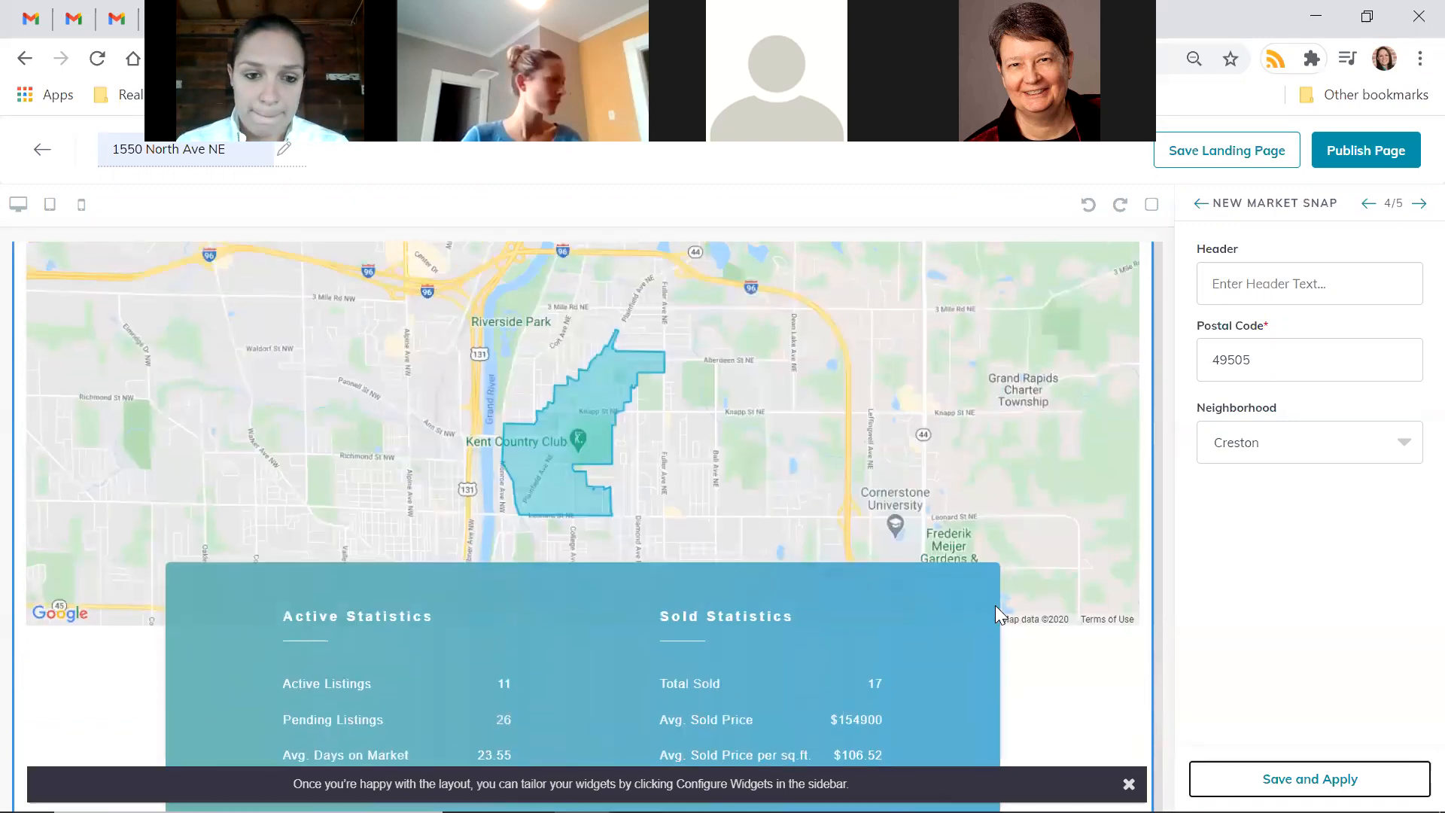
scroll(995, 605, down, 5)
scroll(998, 614, down, 4)
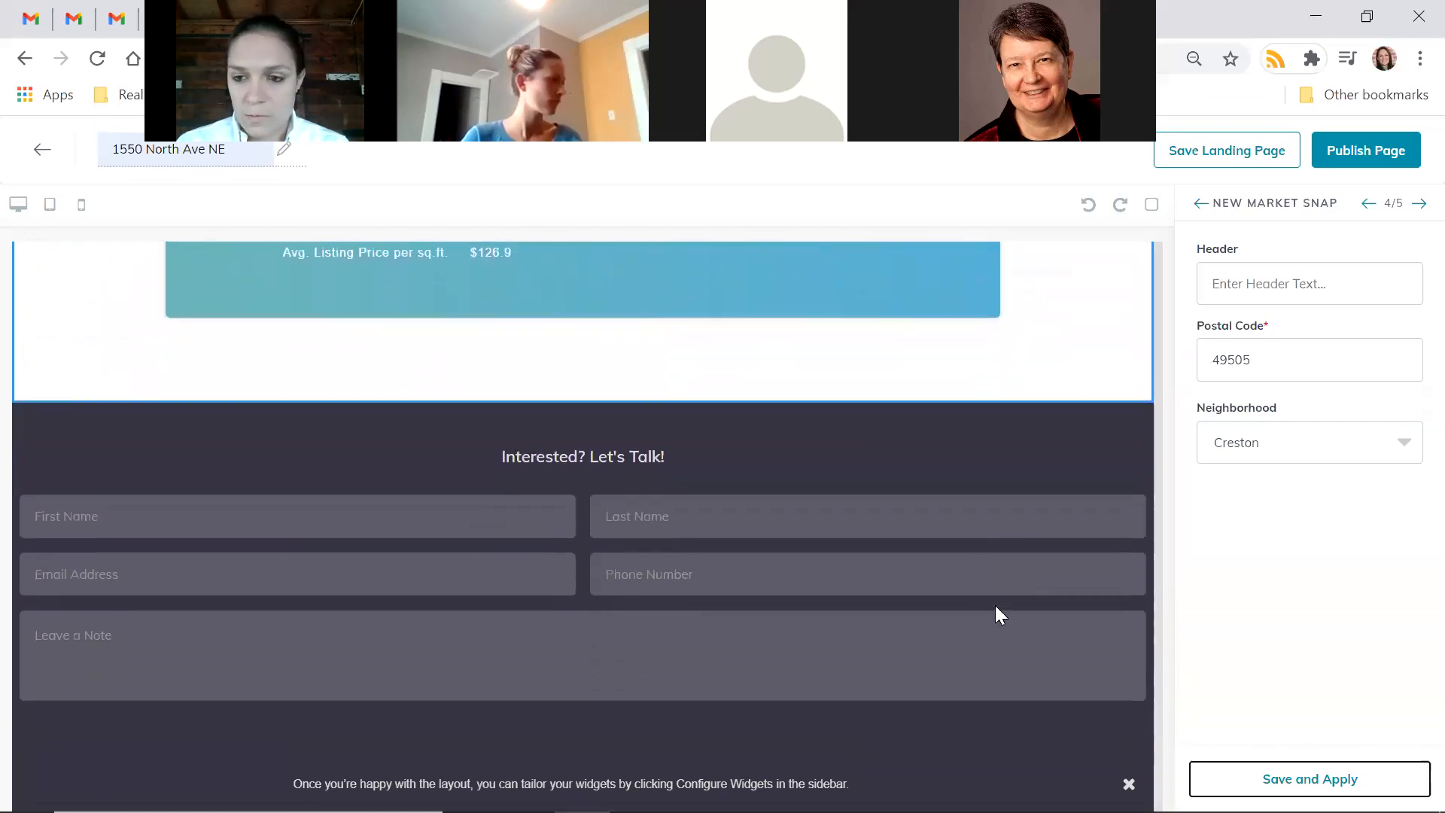
scroll(997, 613, up, 3)
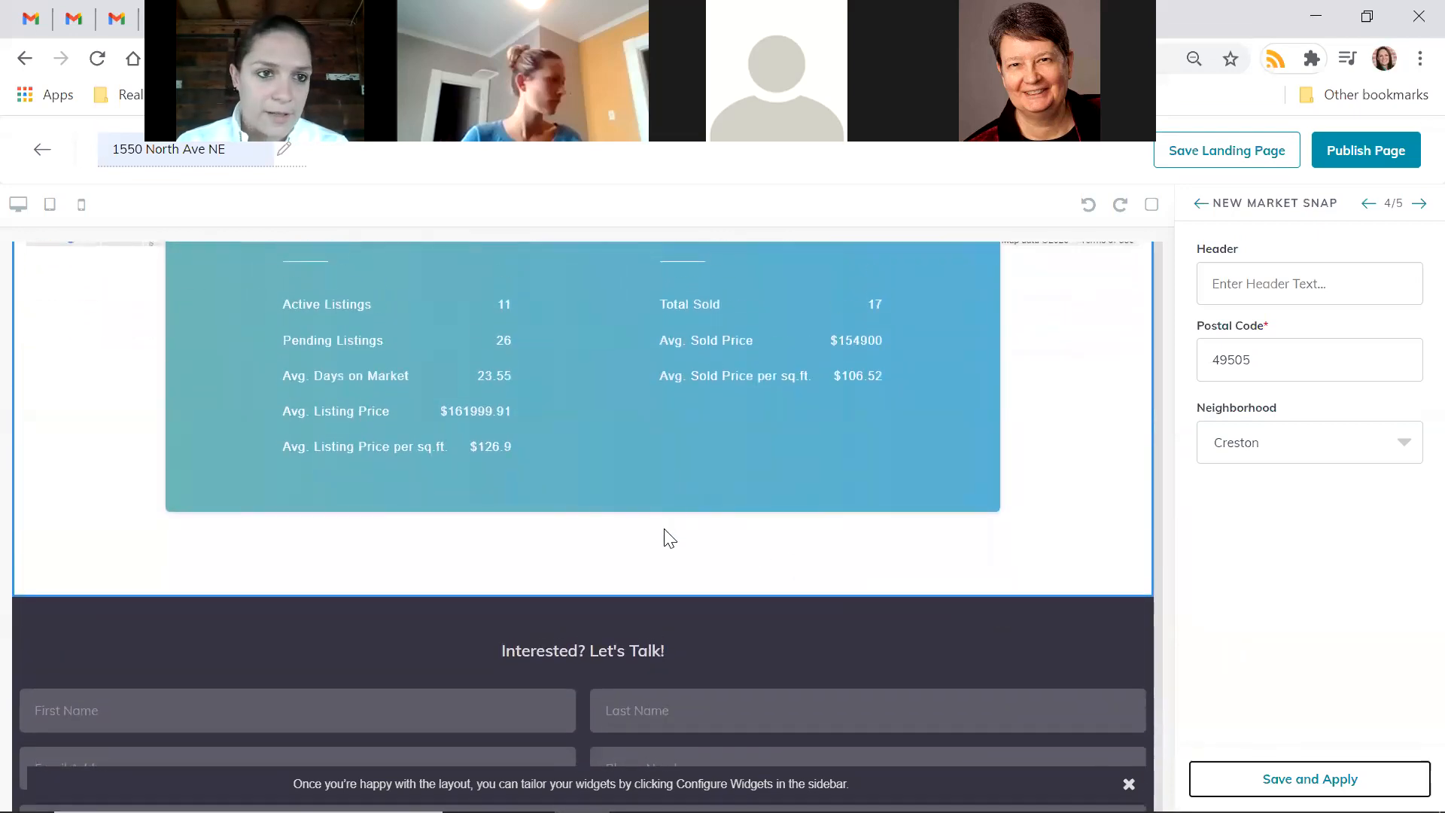
scroll(667, 533, up, 10)
scroll(666, 527, up, 6)
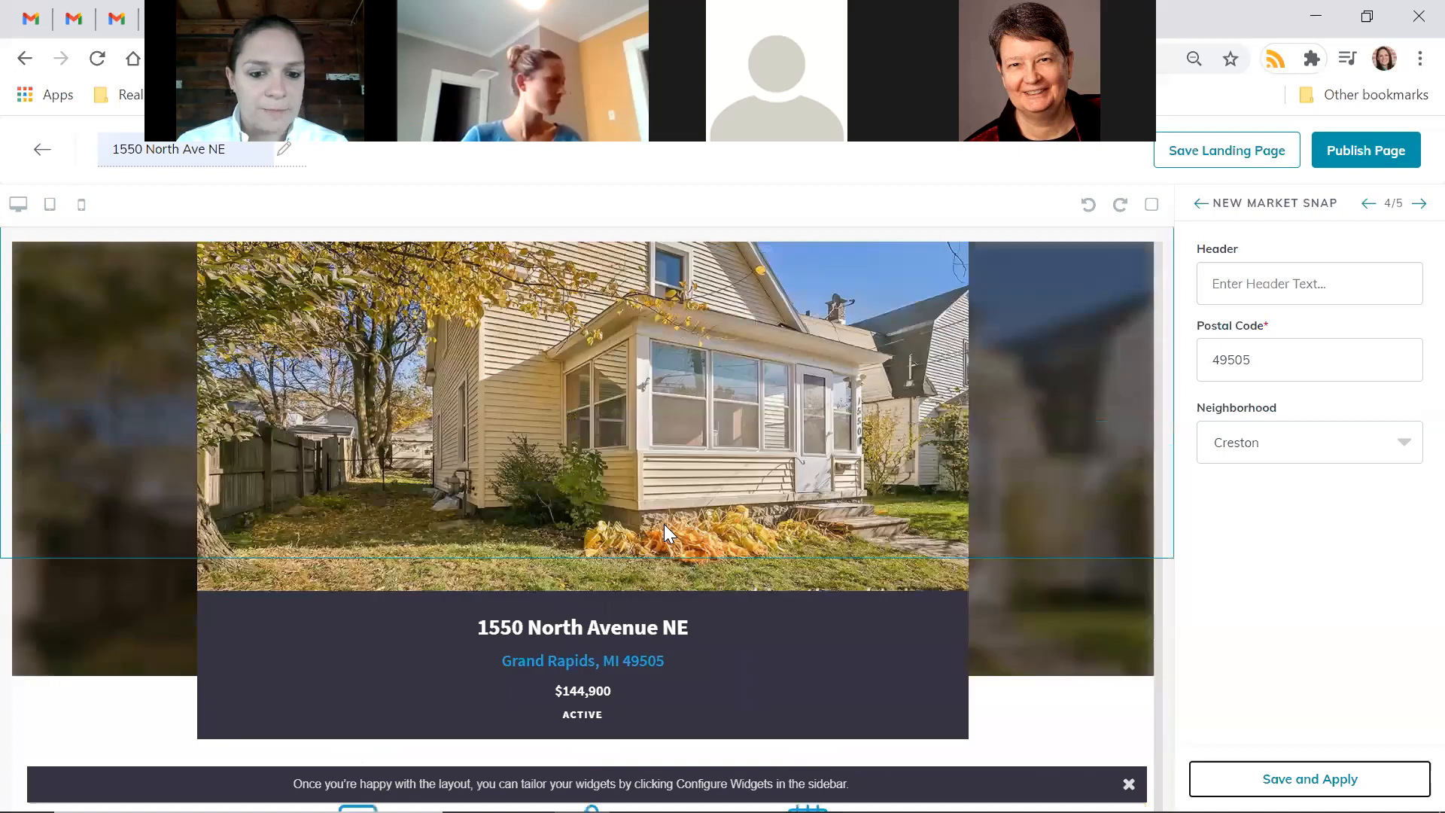
scroll(665, 527, down, 5)
scroll(637, 531, up, 3)
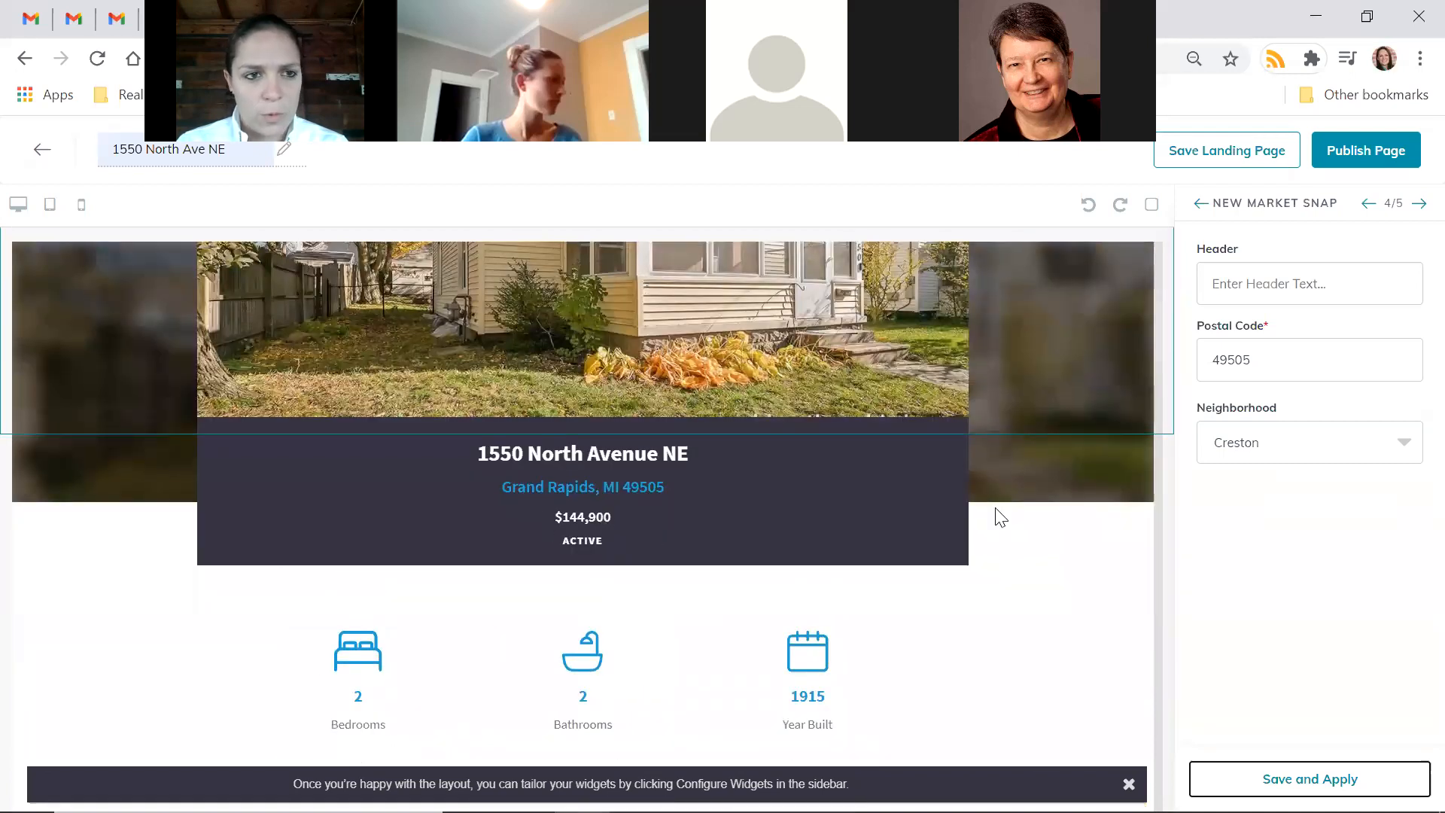
scroll(997, 515, down, 15)
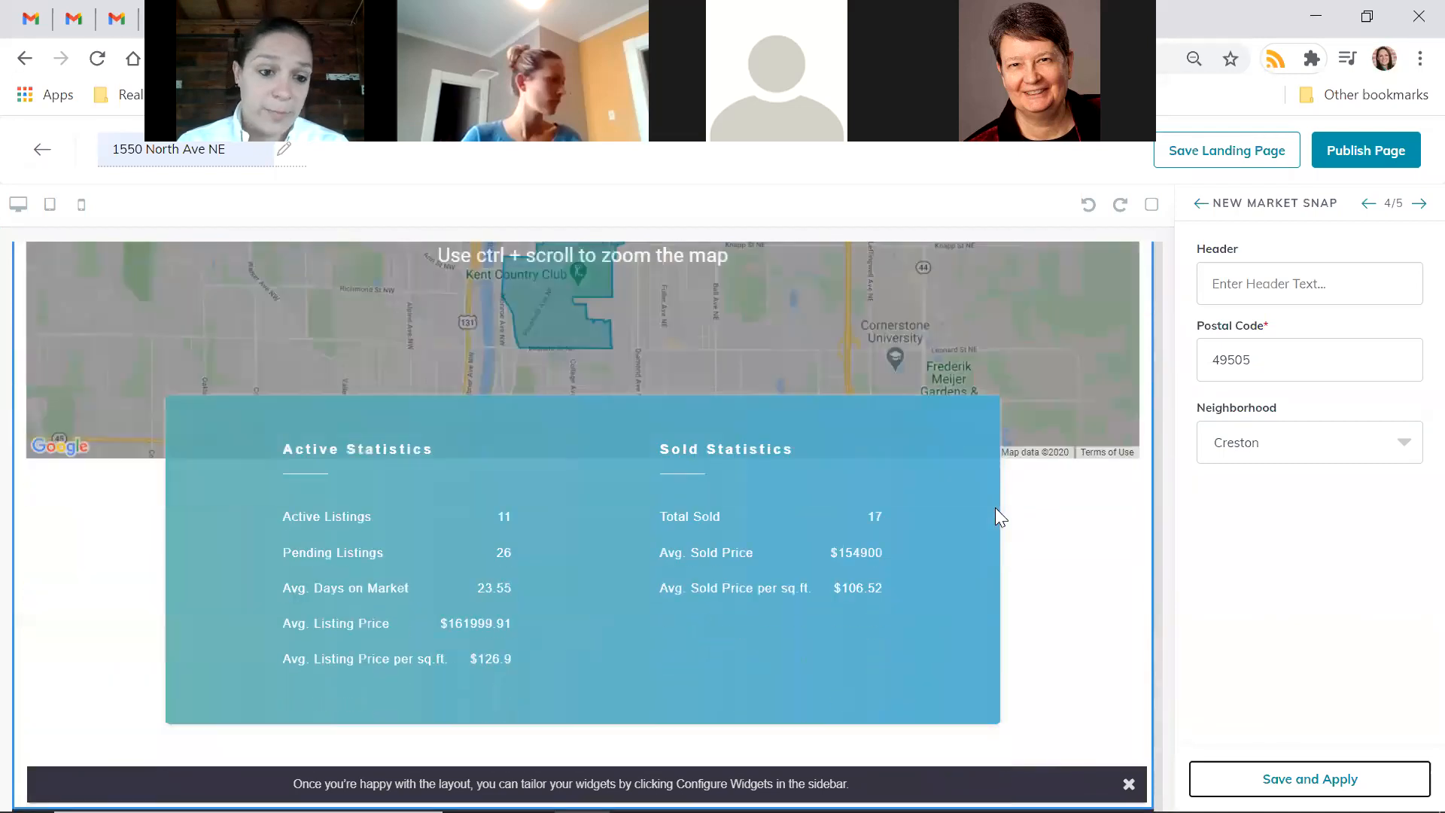
scroll(995, 507, down, 2)
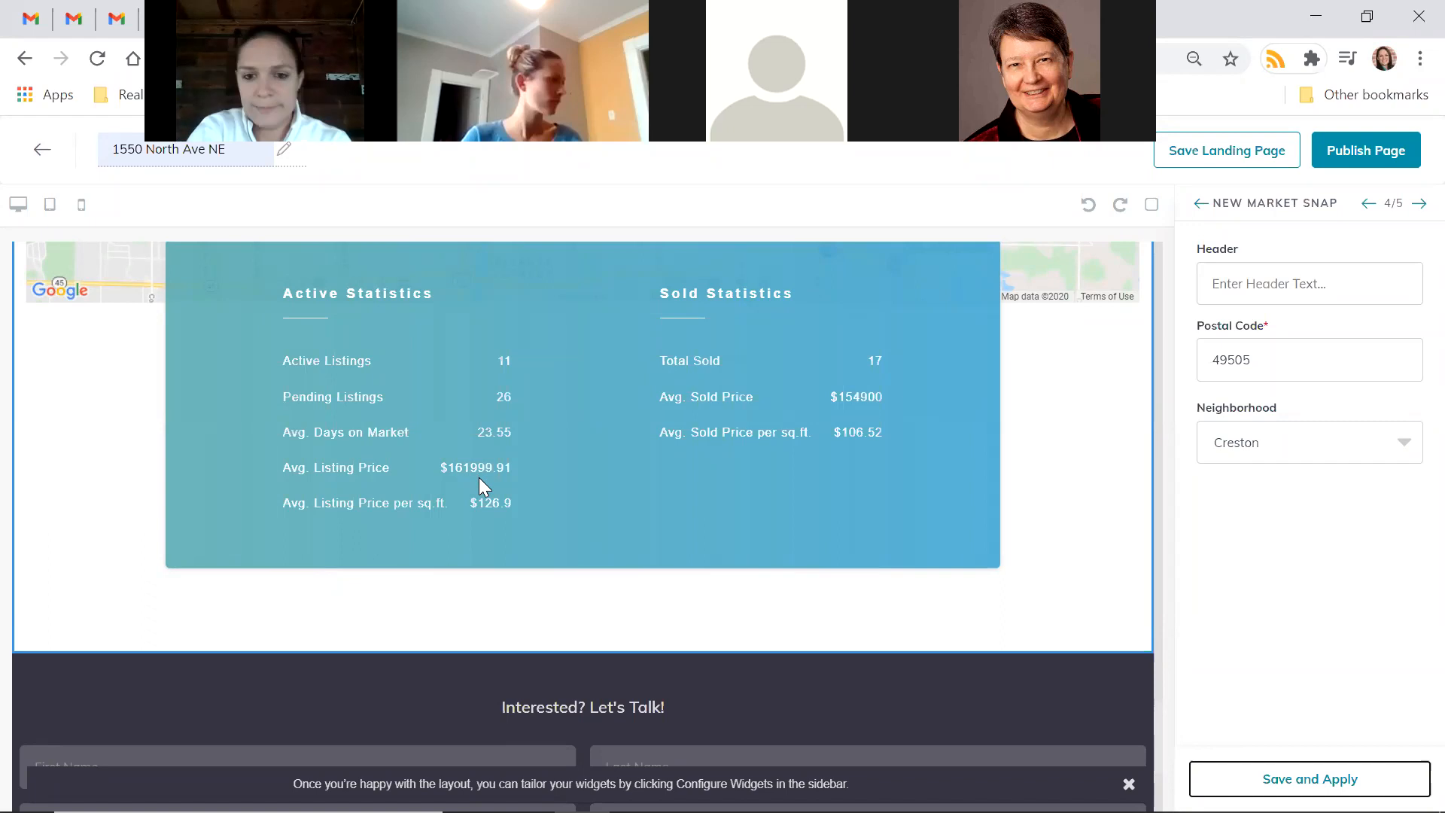
scroll(969, 488, down, 4)
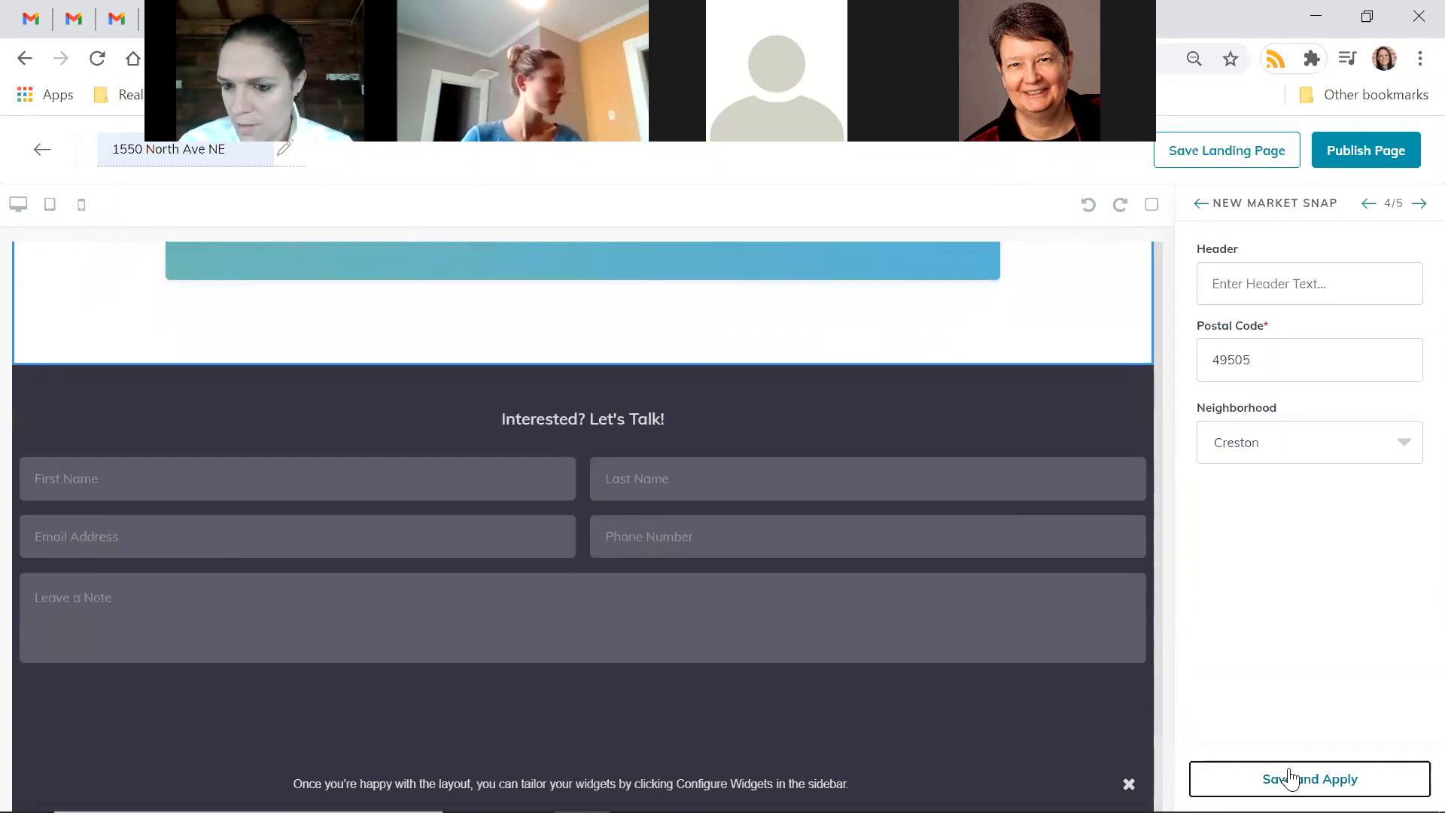
click(1418, 205)
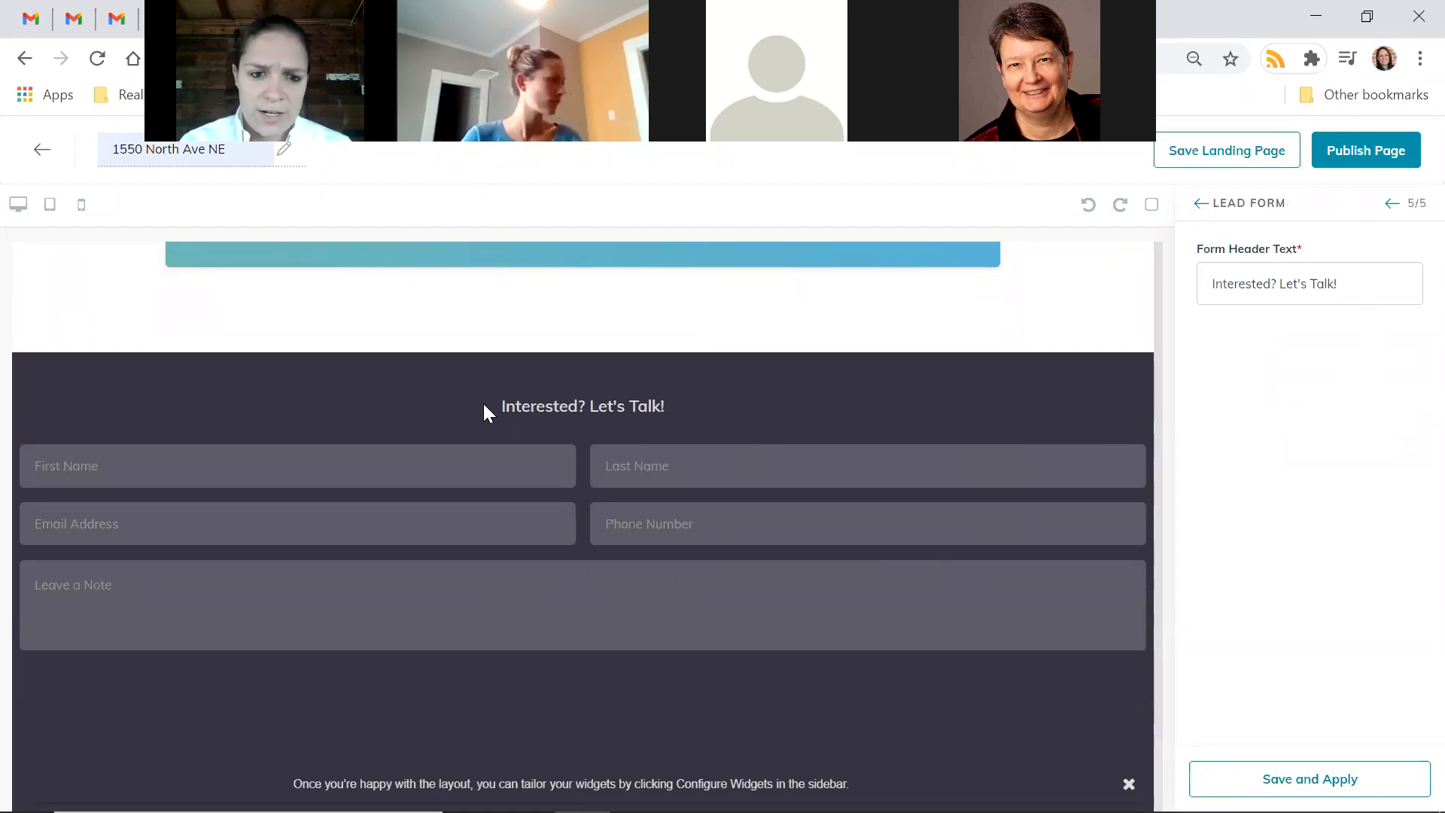
Replace the Form Header Text with 'Want more information?' and save and apply it
click(1375, 284)
drag(1375, 283, 1198, 297)
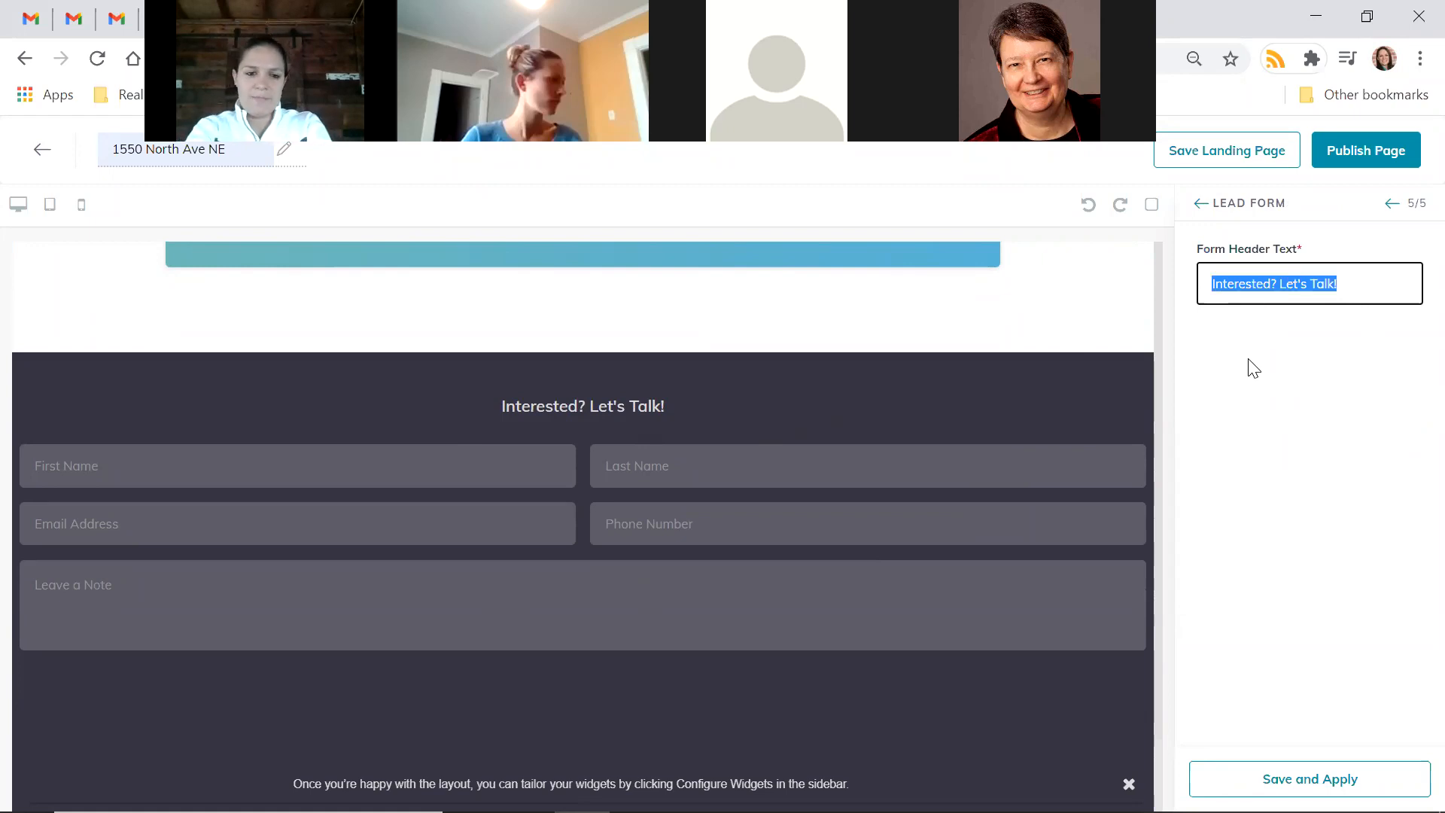
text(Want more information?)
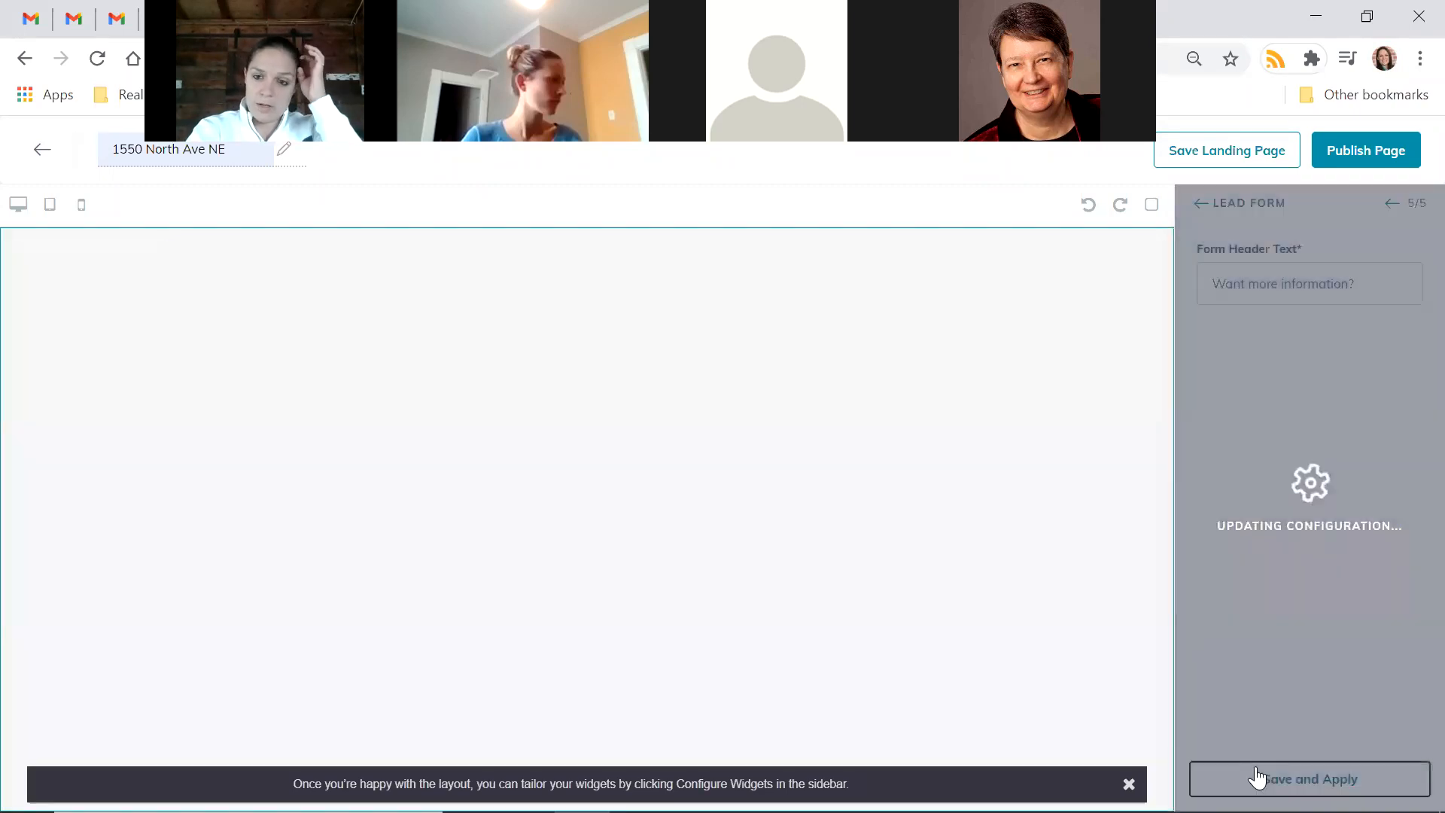
click(1255, 777)
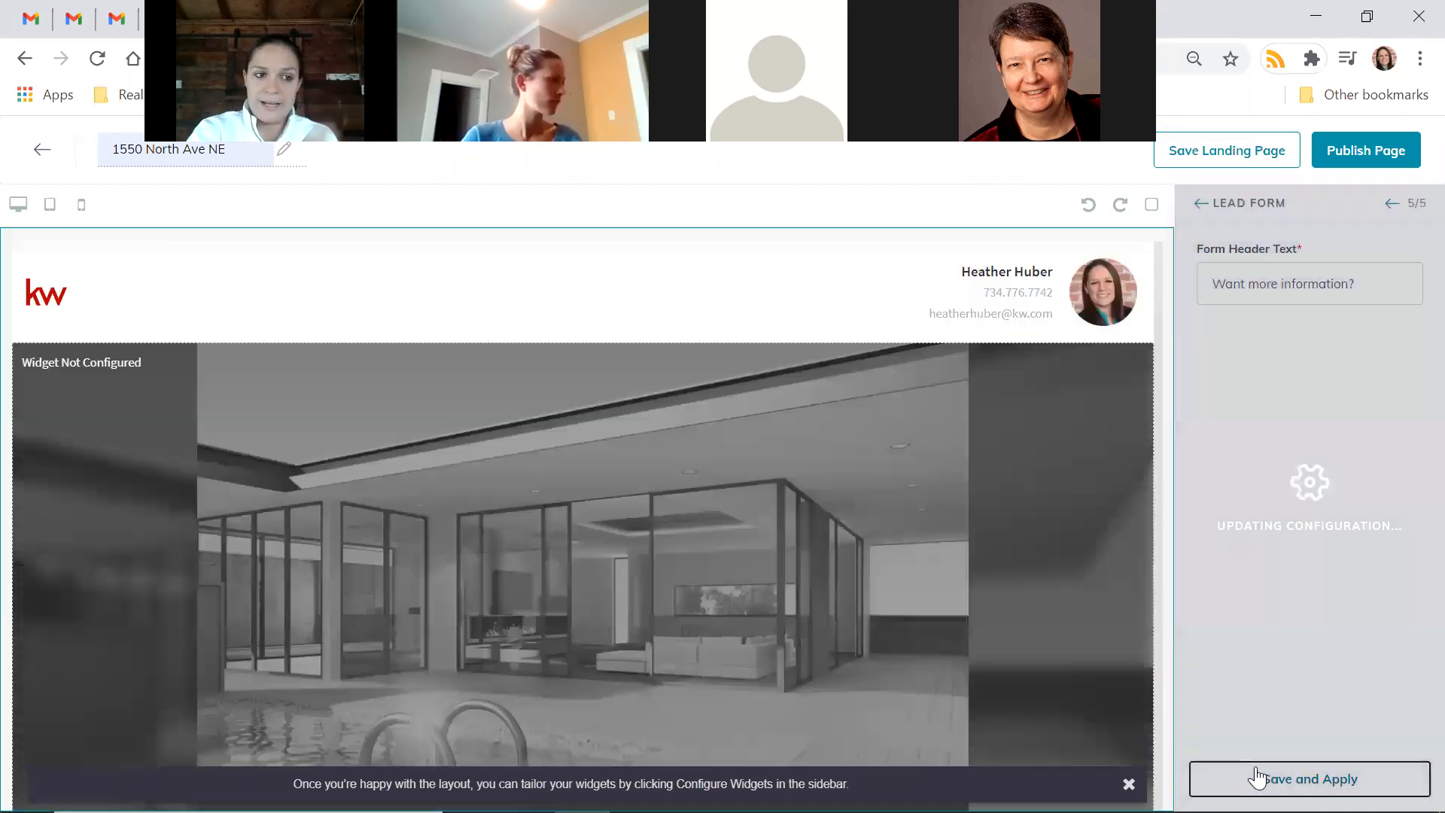
scroll(744, 589, down, 10)
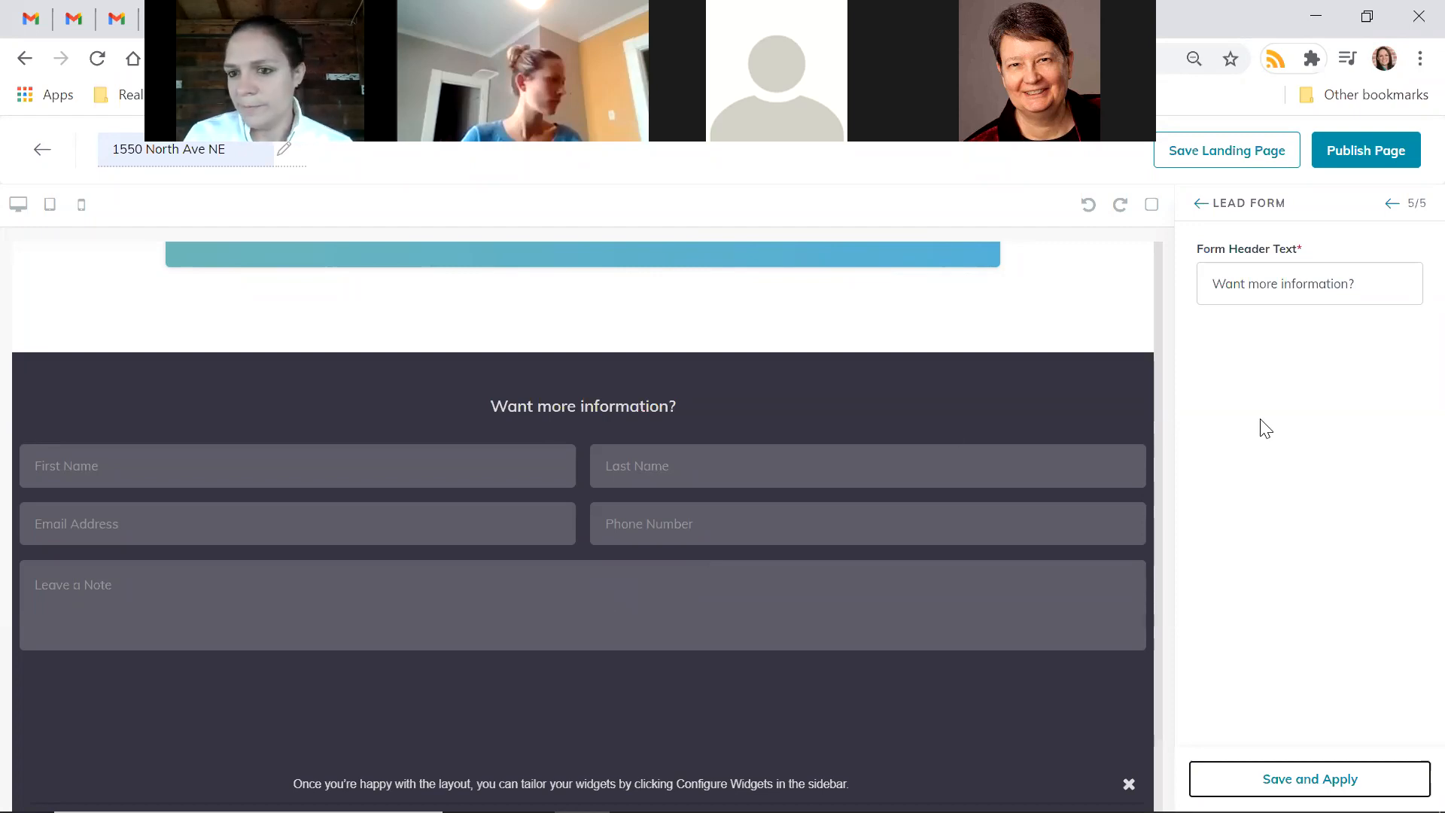
click(1323, 272)
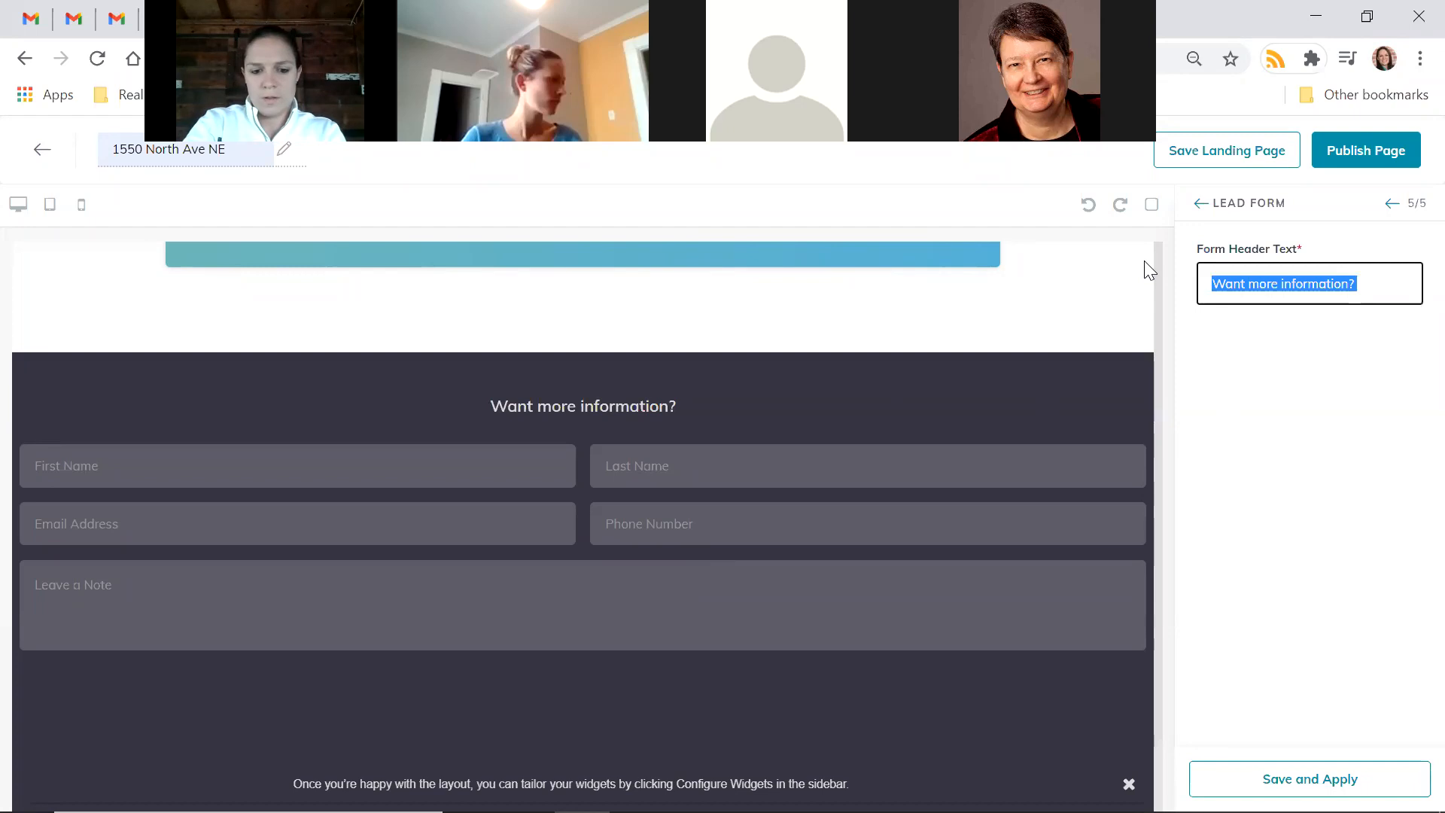
Enter 'Need more info? Let's talk!' as the form header and save and apply it
text(Need more info? Let's talk!)
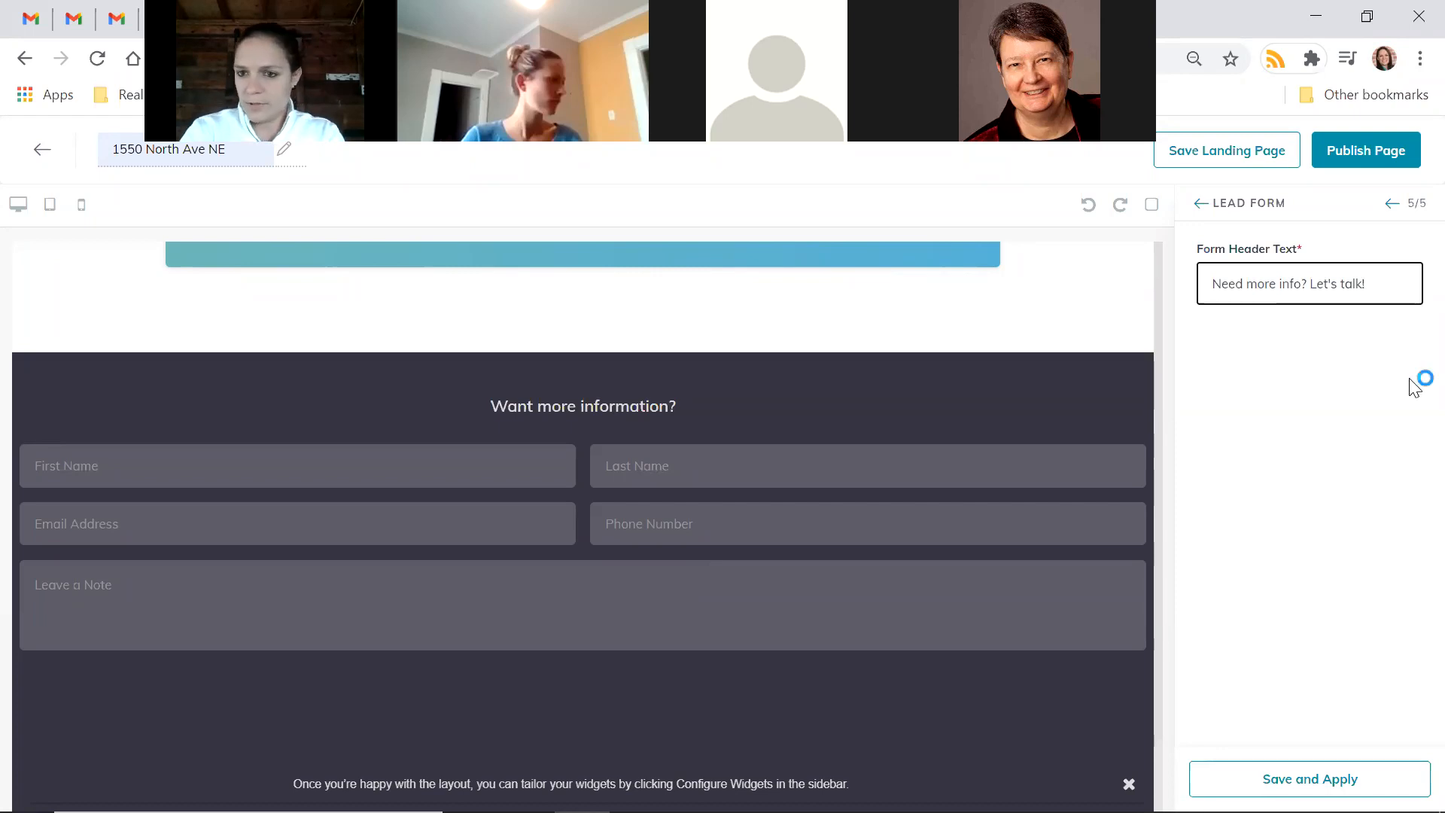
click(1279, 779)
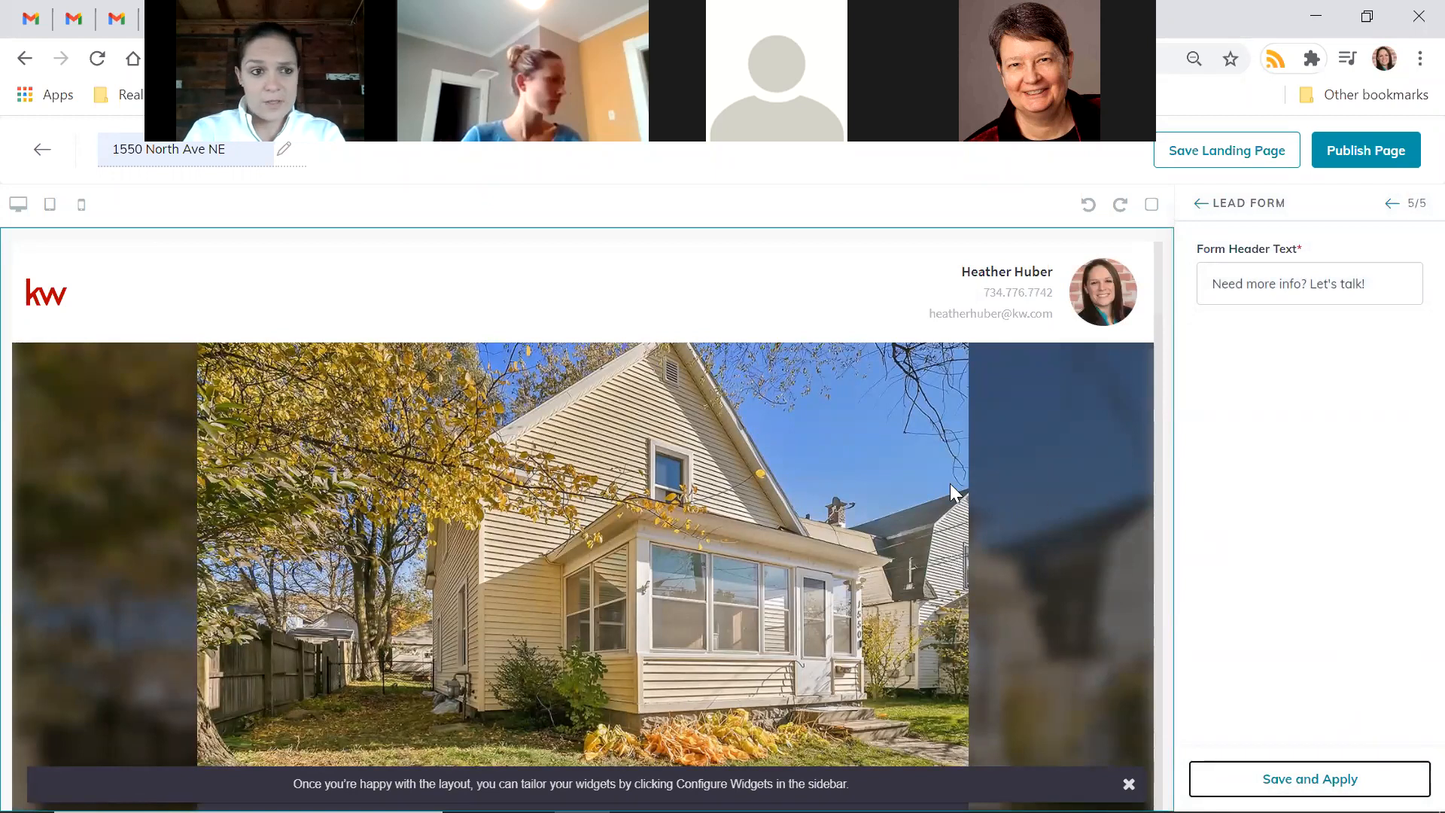
scroll(1014, 379, down, 4)
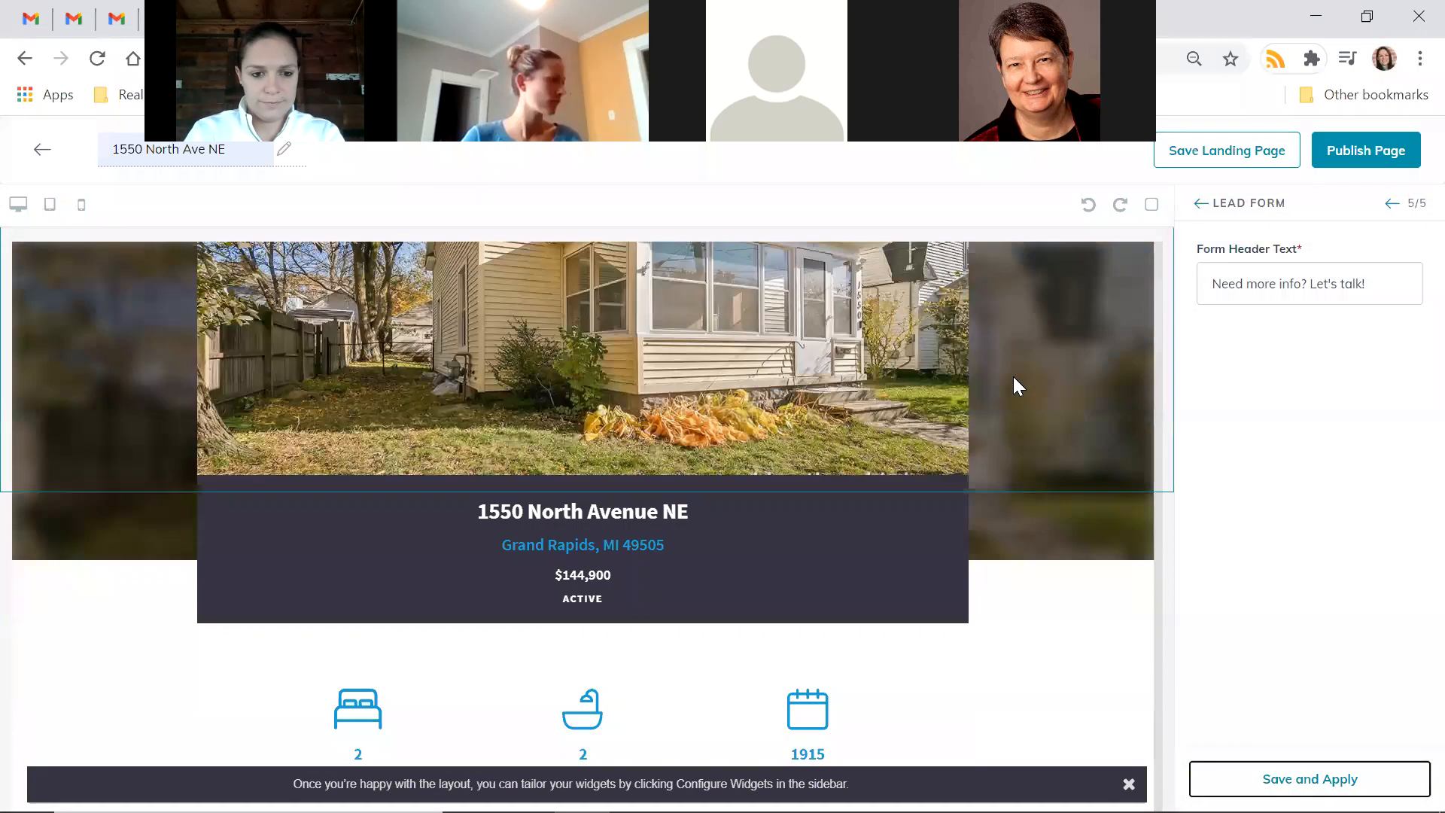
scroll(775, 640, down, 9)
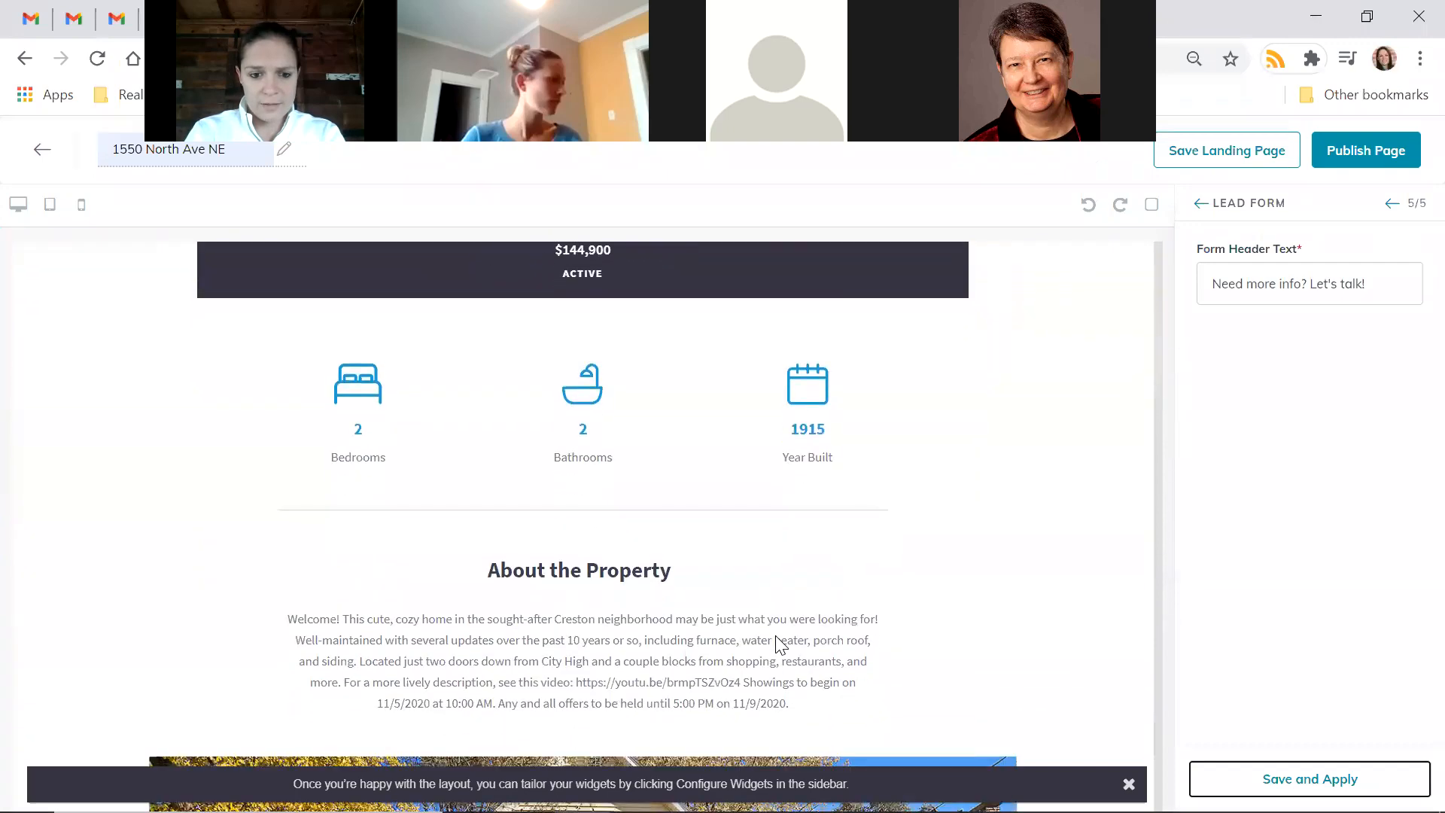
scroll(775, 635, down, 10)
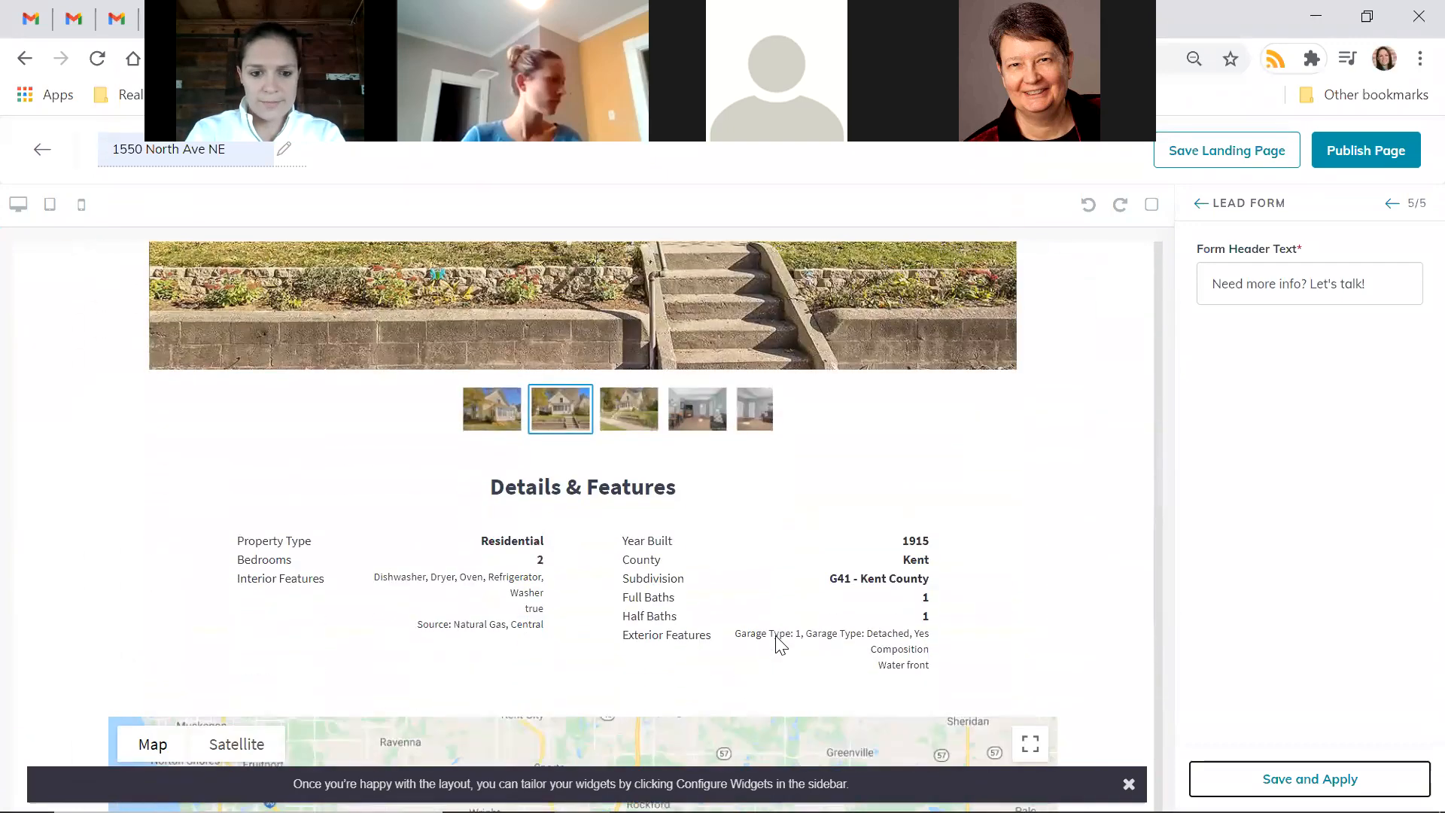
scroll(776, 636, down, 8)
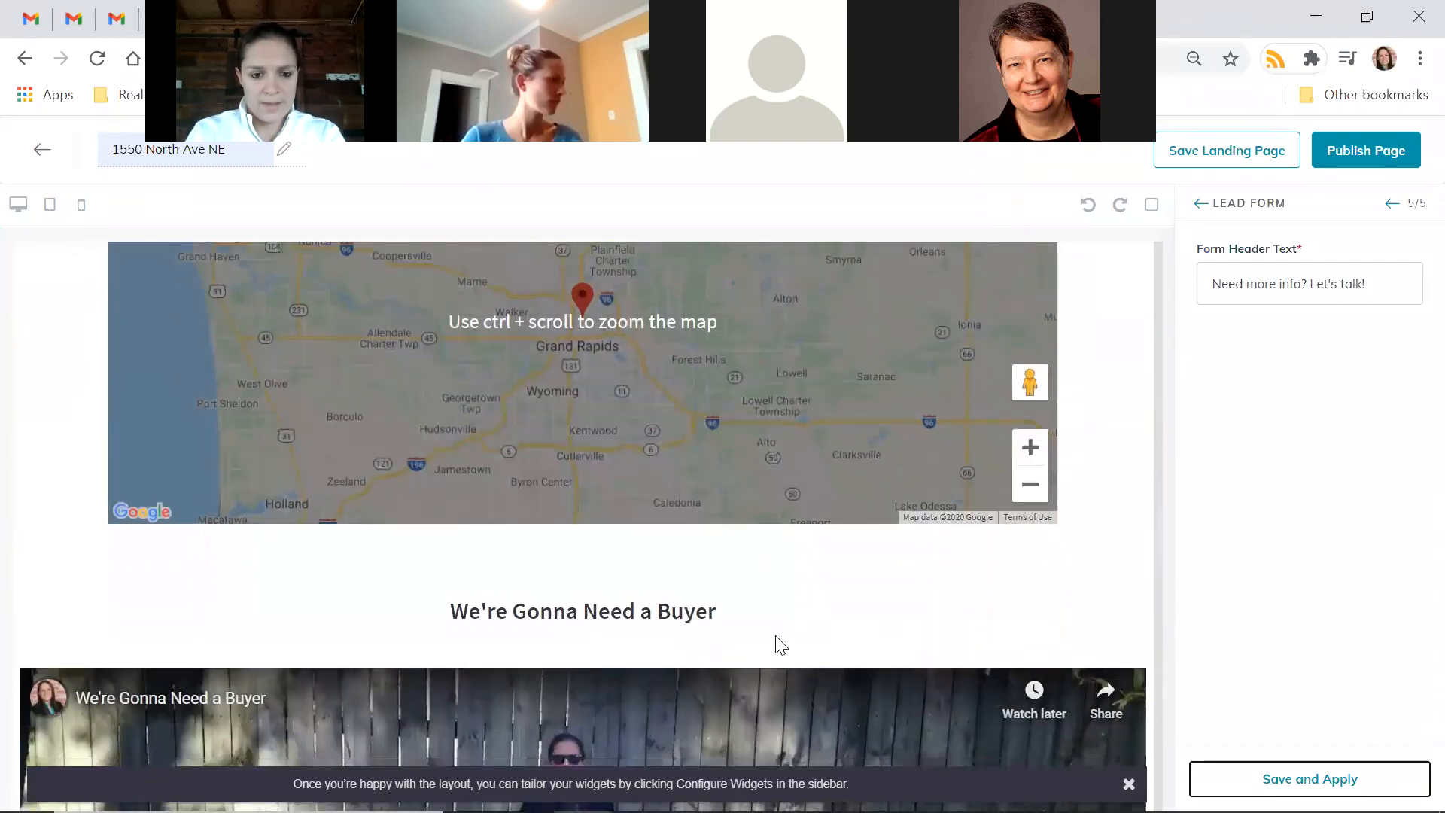
scroll(775, 644, down, 2)
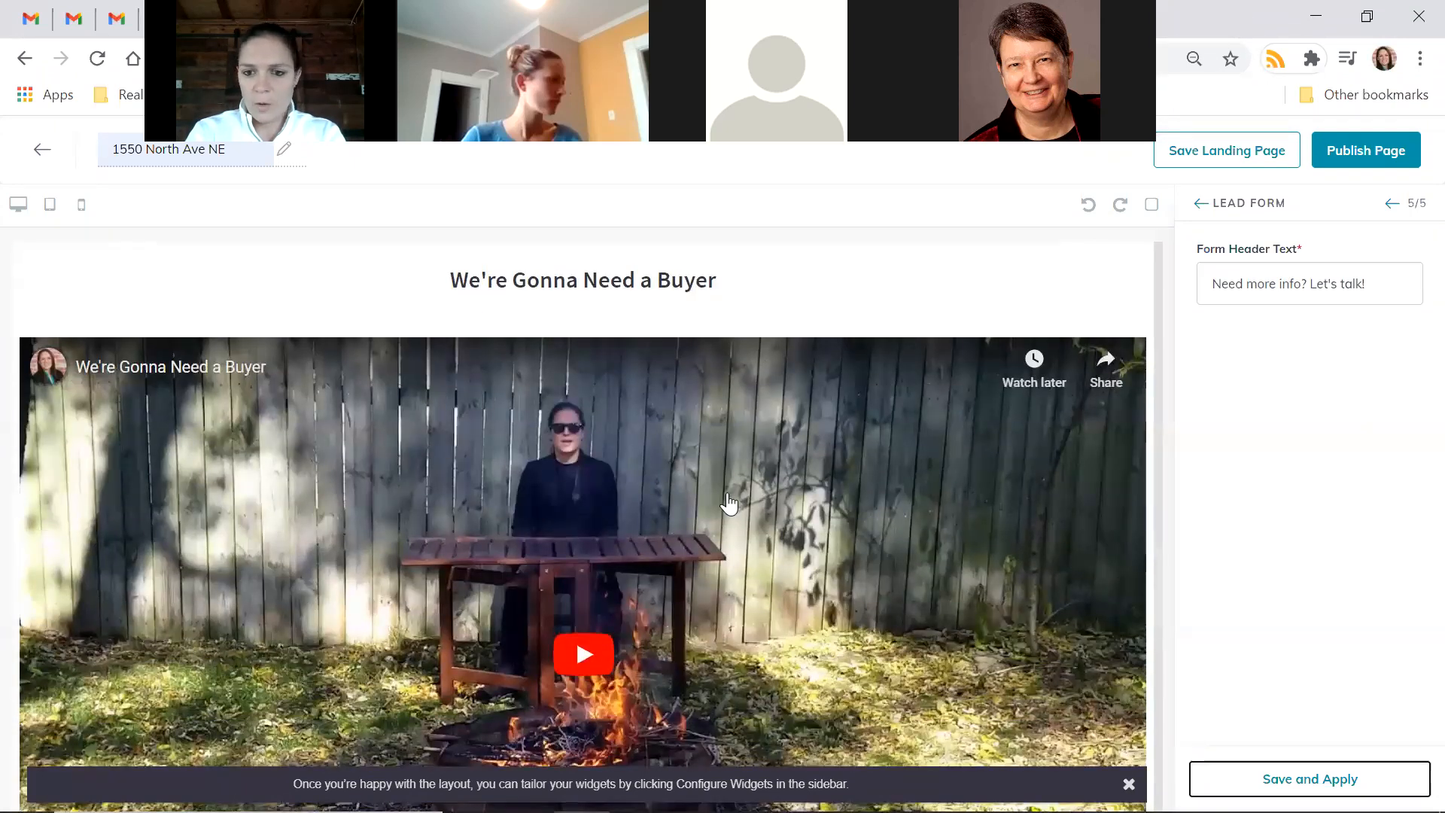
scroll(726, 503, down, 1)
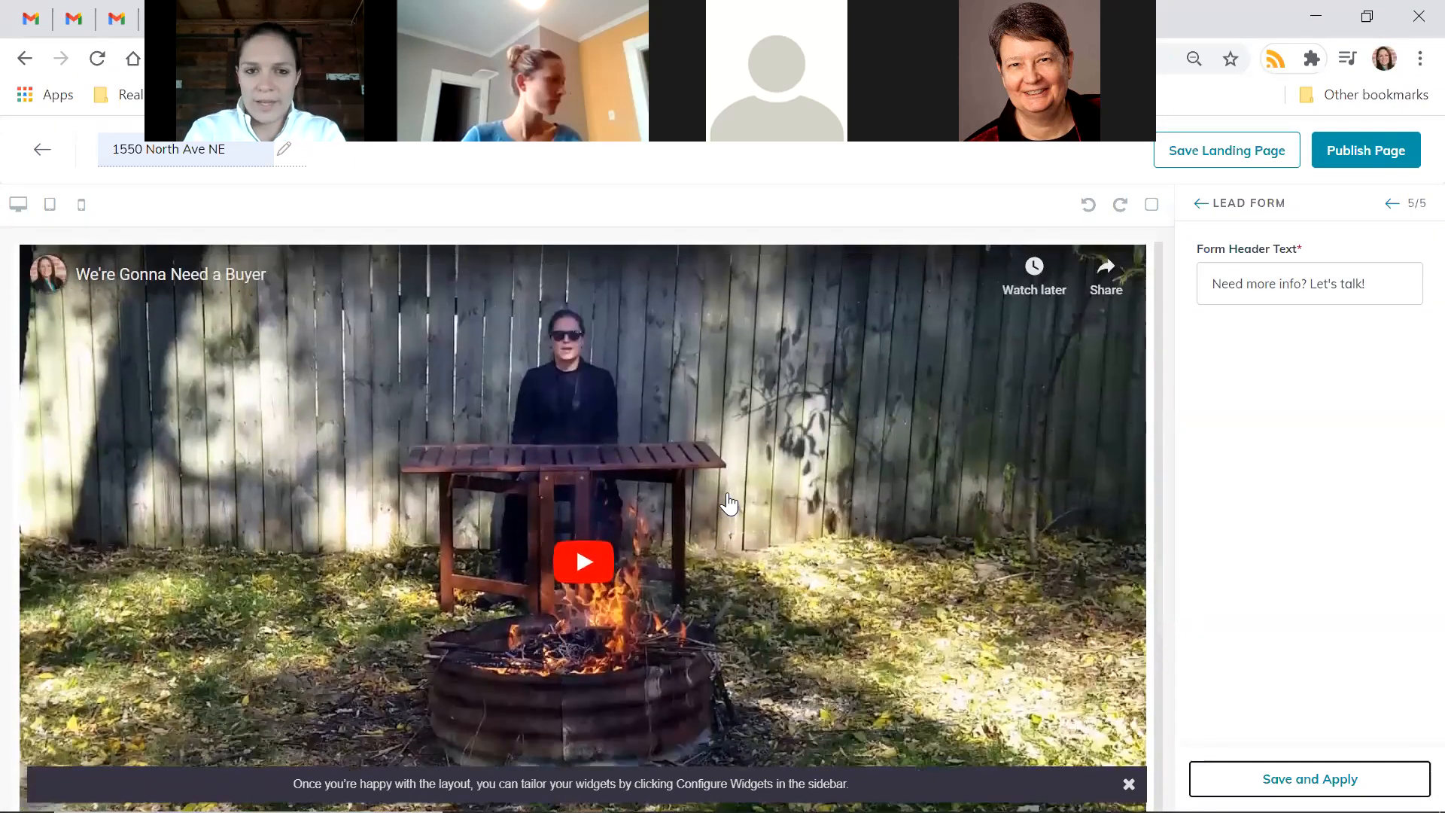
scroll(728, 504, down, 3)
scroll(728, 504, down, 5)
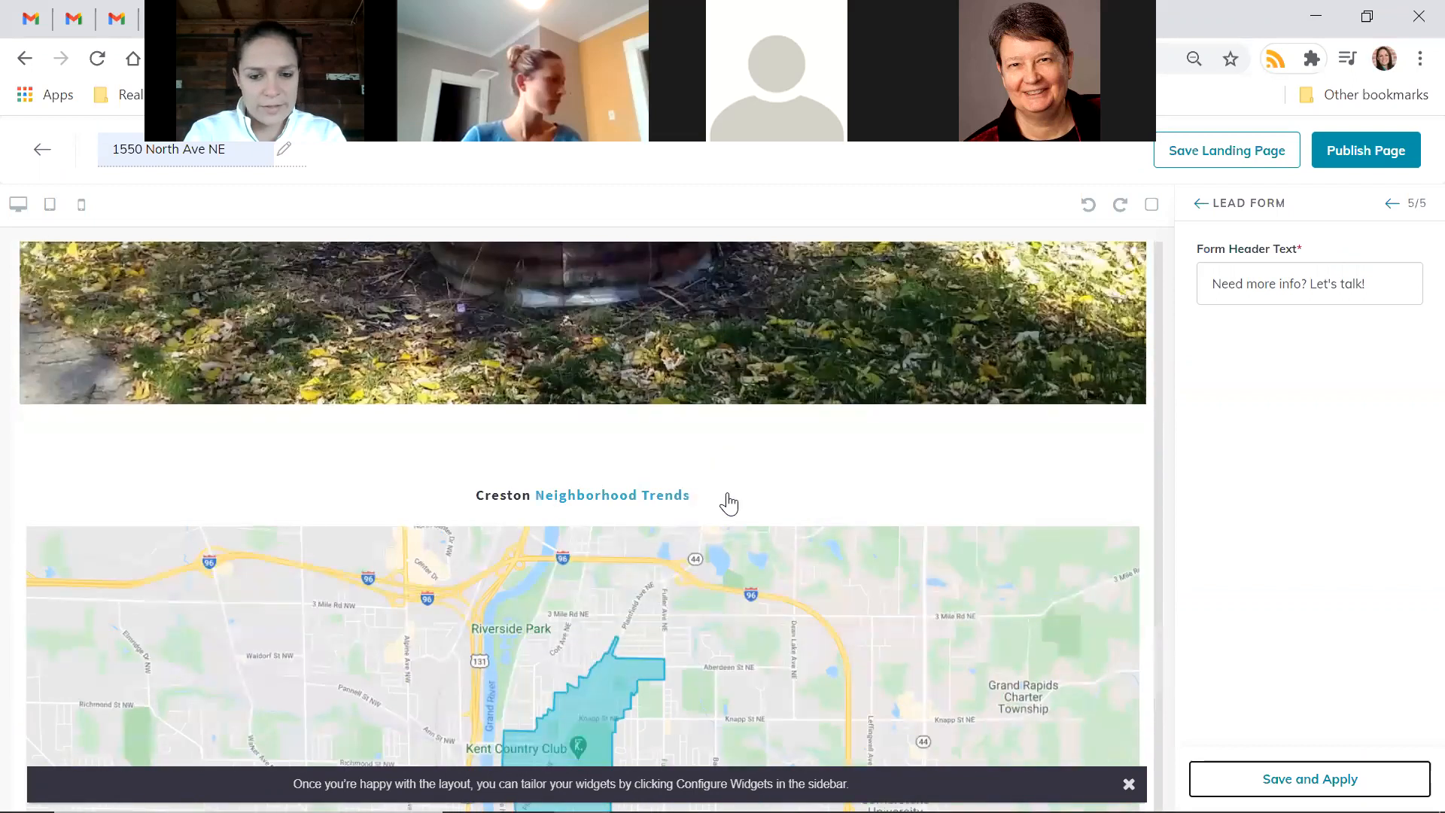
scroll(728, 503, up, 1)
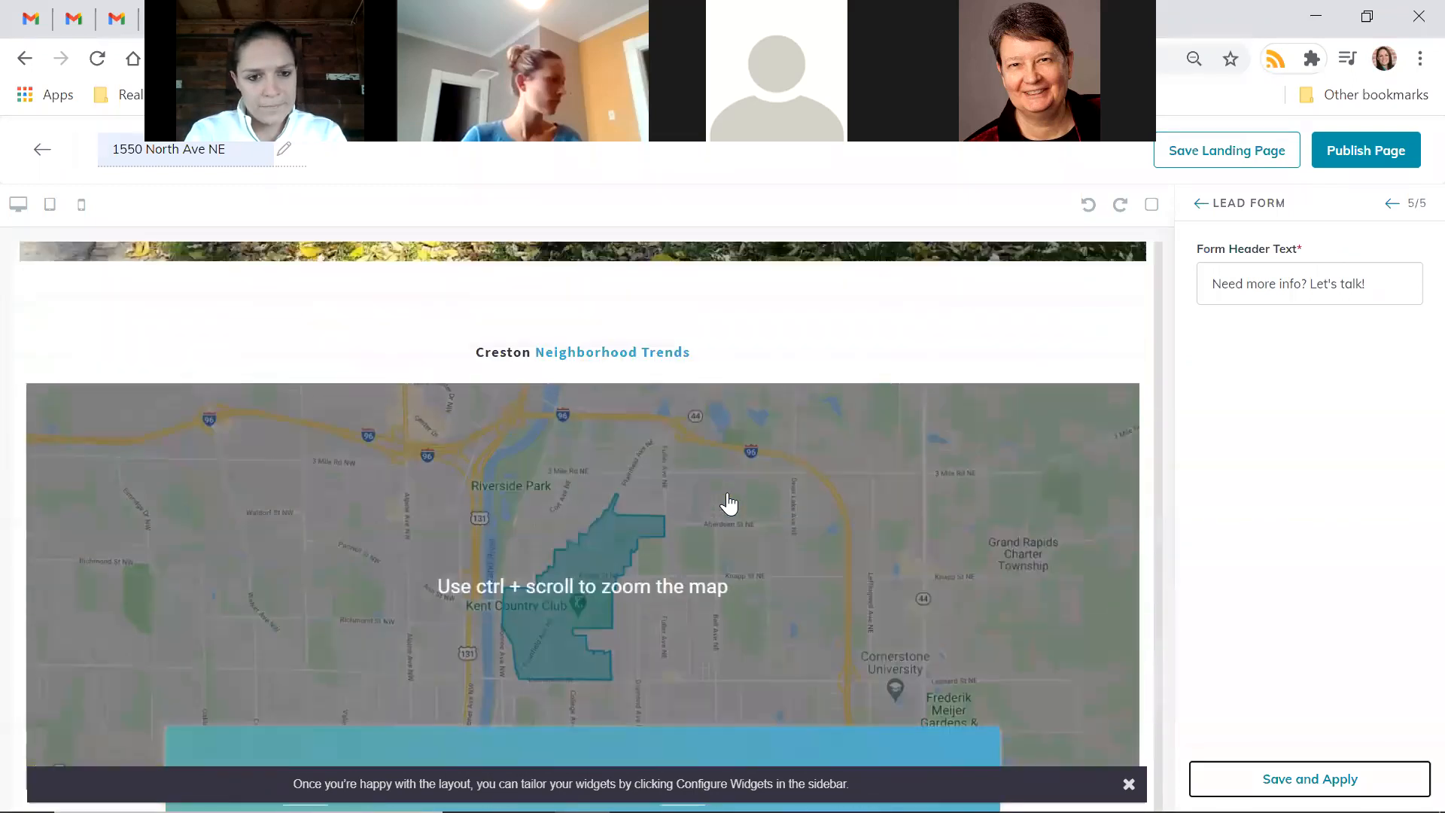
scroll(810, 379, down, 5)
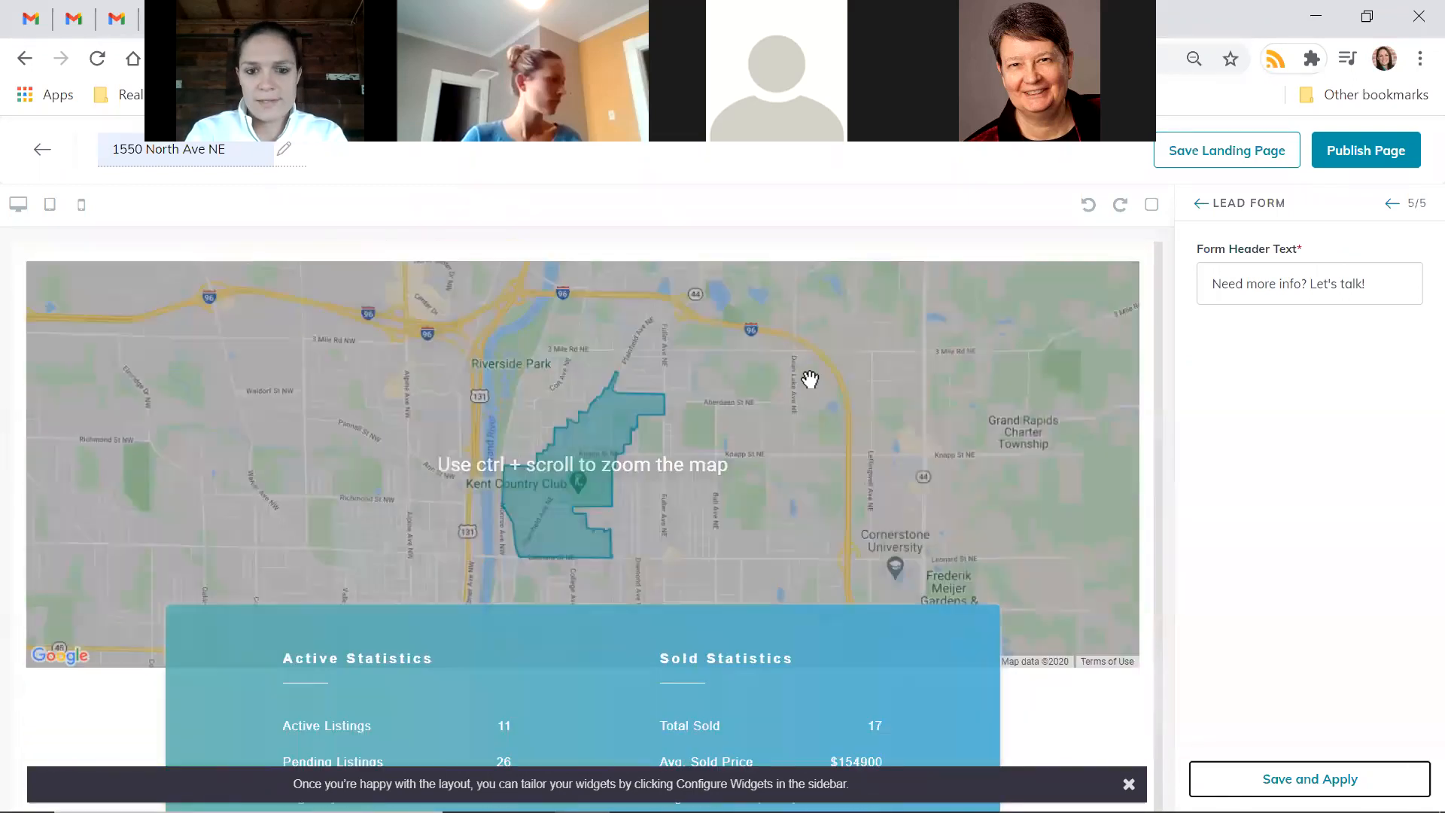
scroll(810, 379, down, 3)
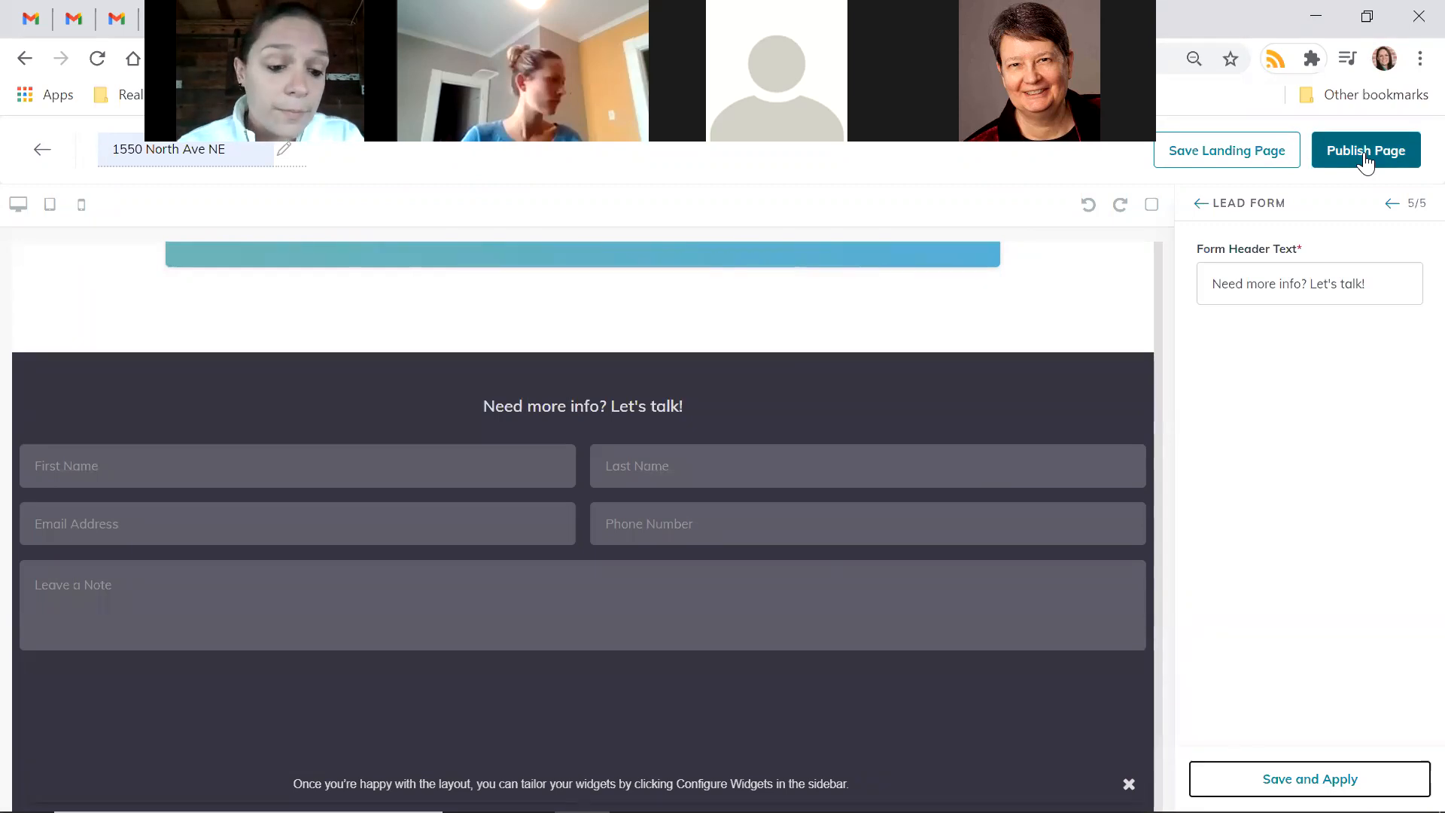
key(XF86AudioRaiseVolume)
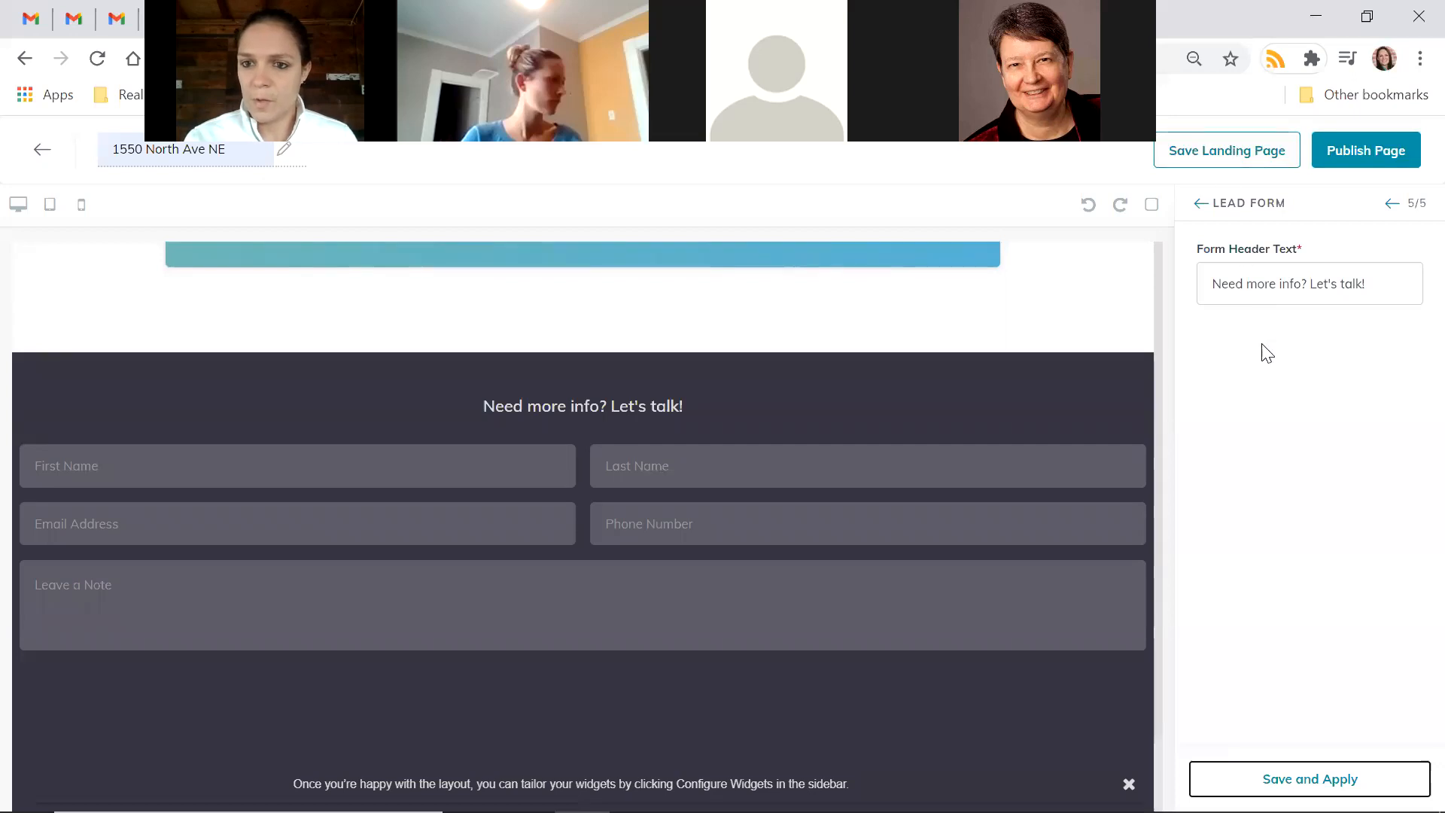
click(1393, 163)
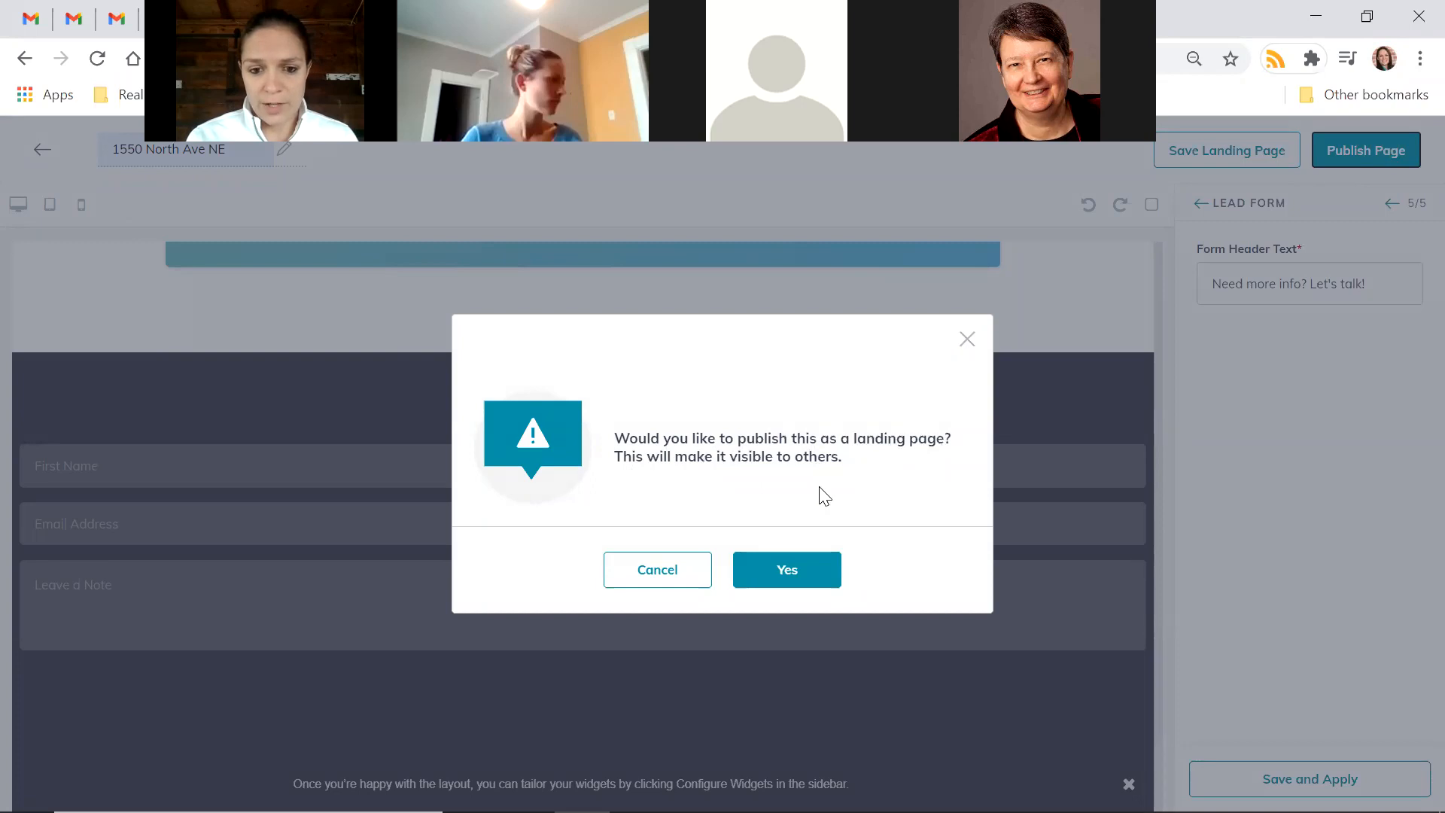
click(802, 584)
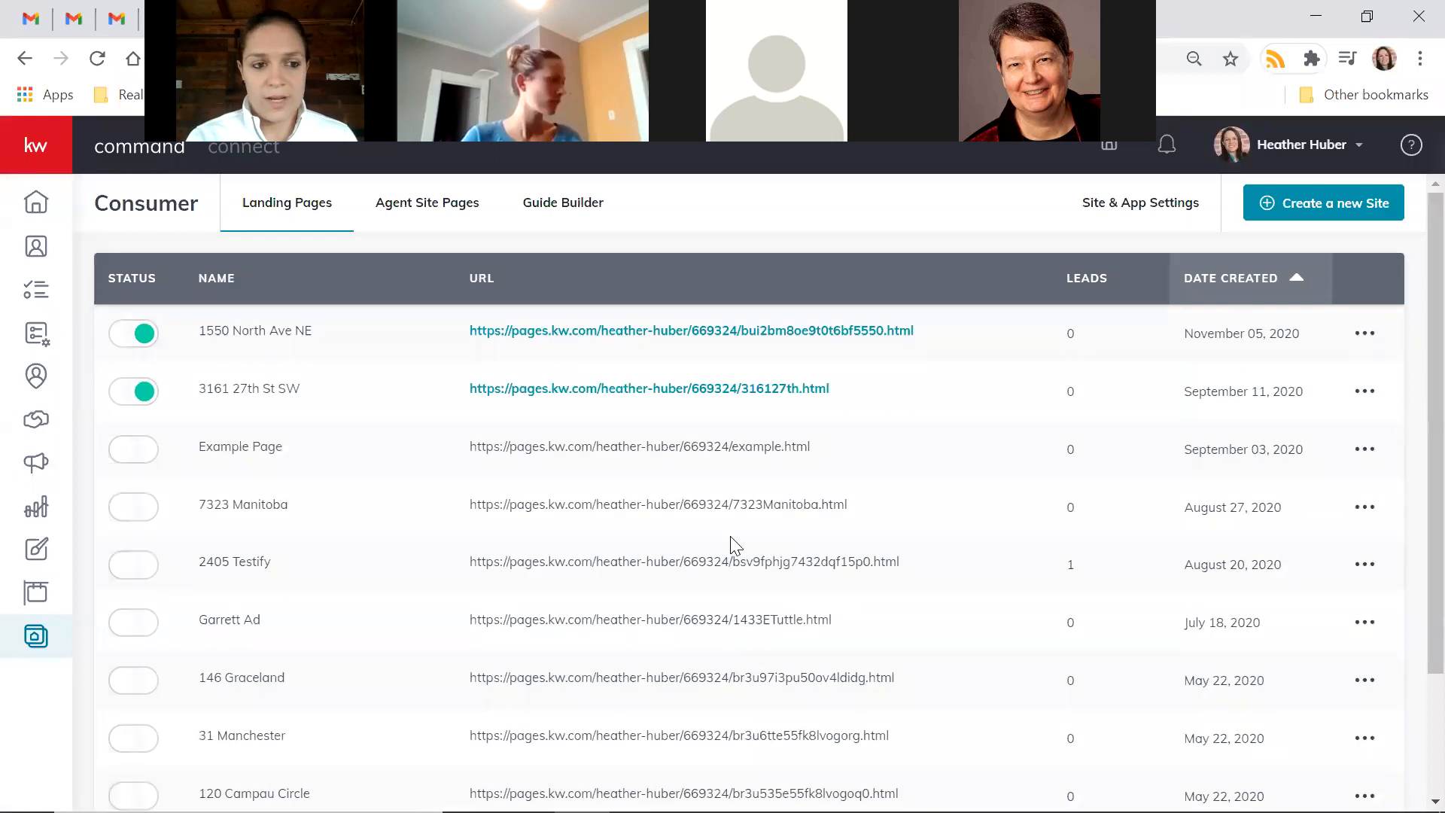
click(145, 335)
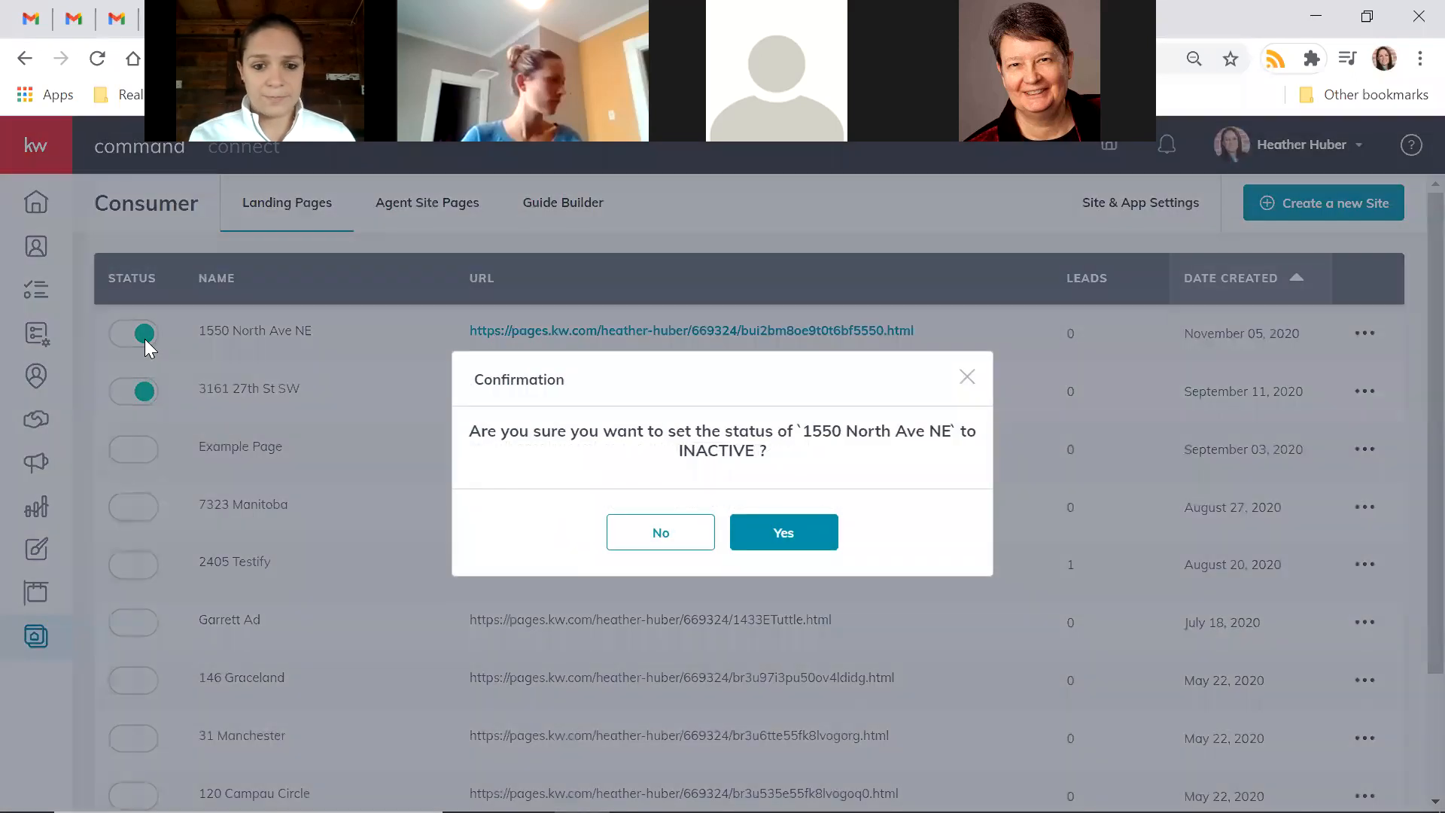
click(779, 534)
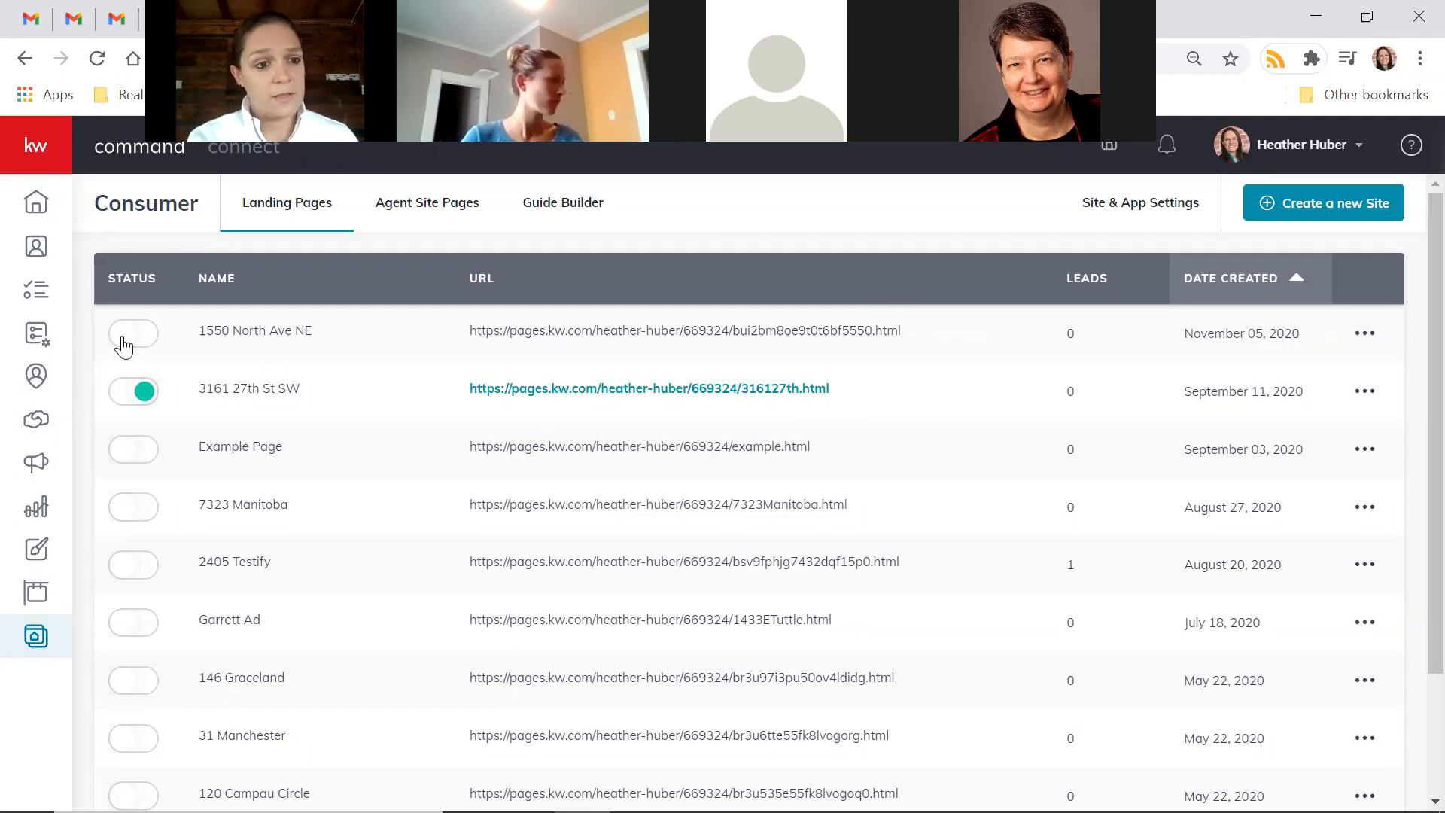
click(124, 336)
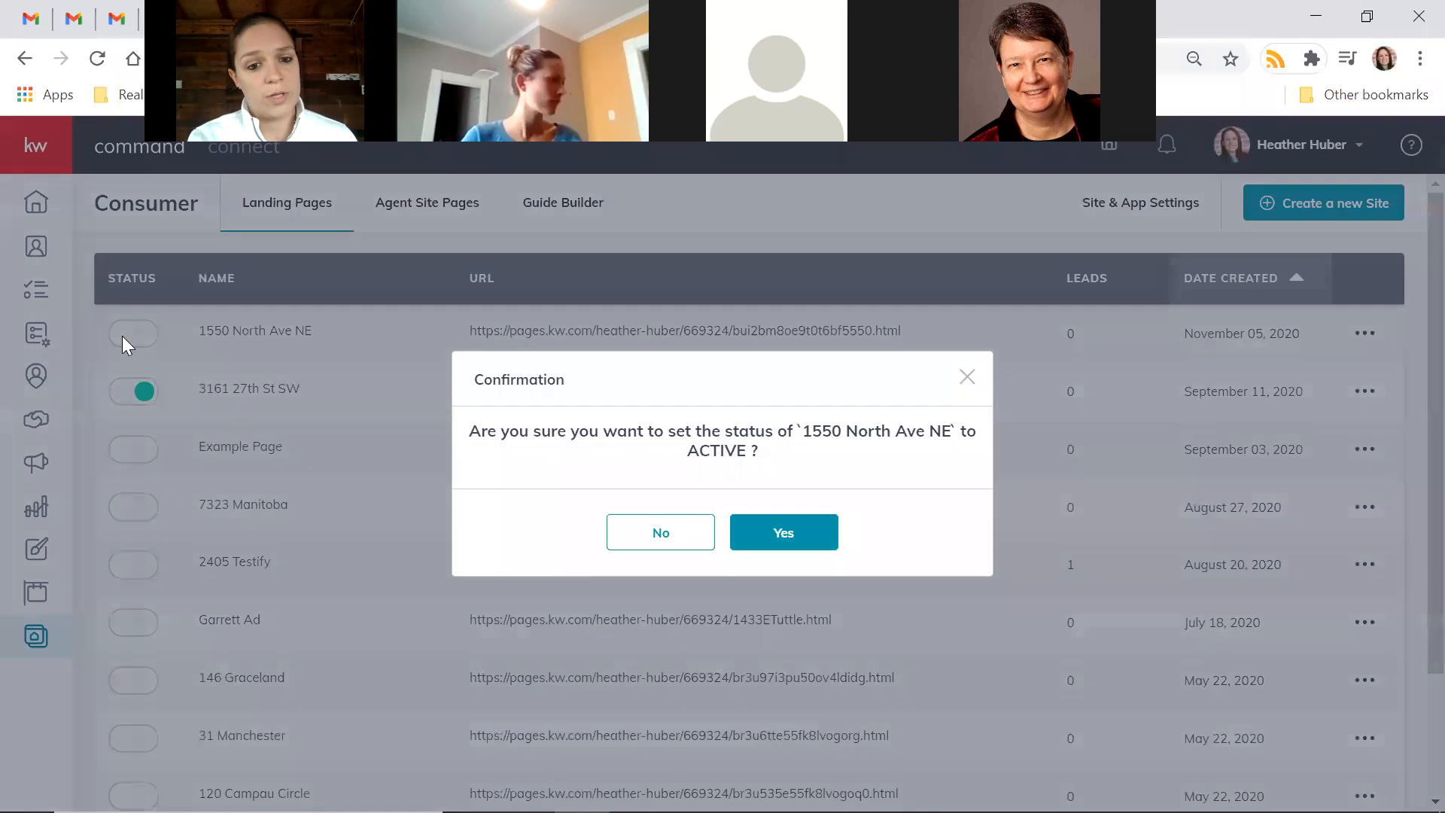
click(786, 536)
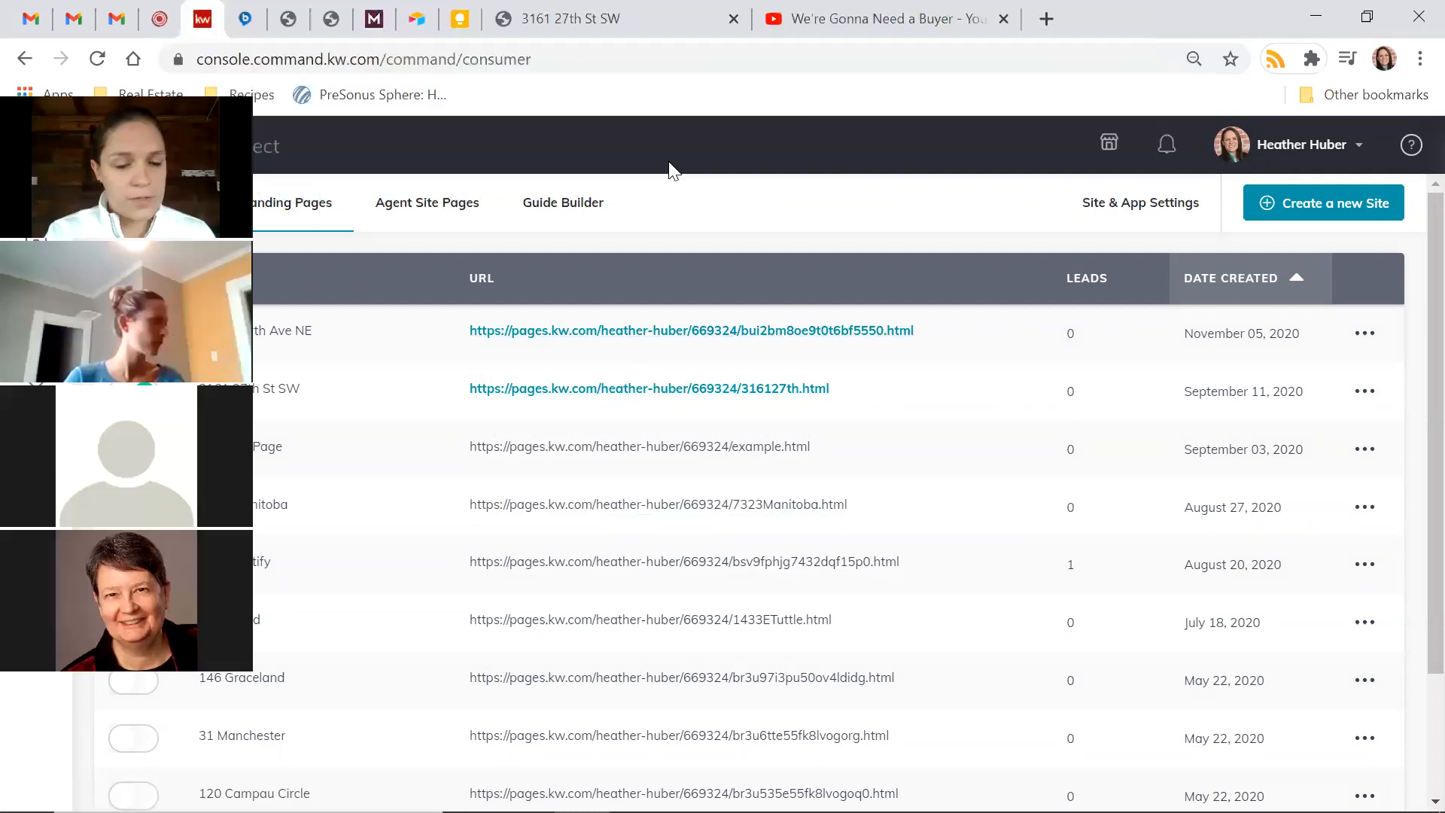
click(719, 334)
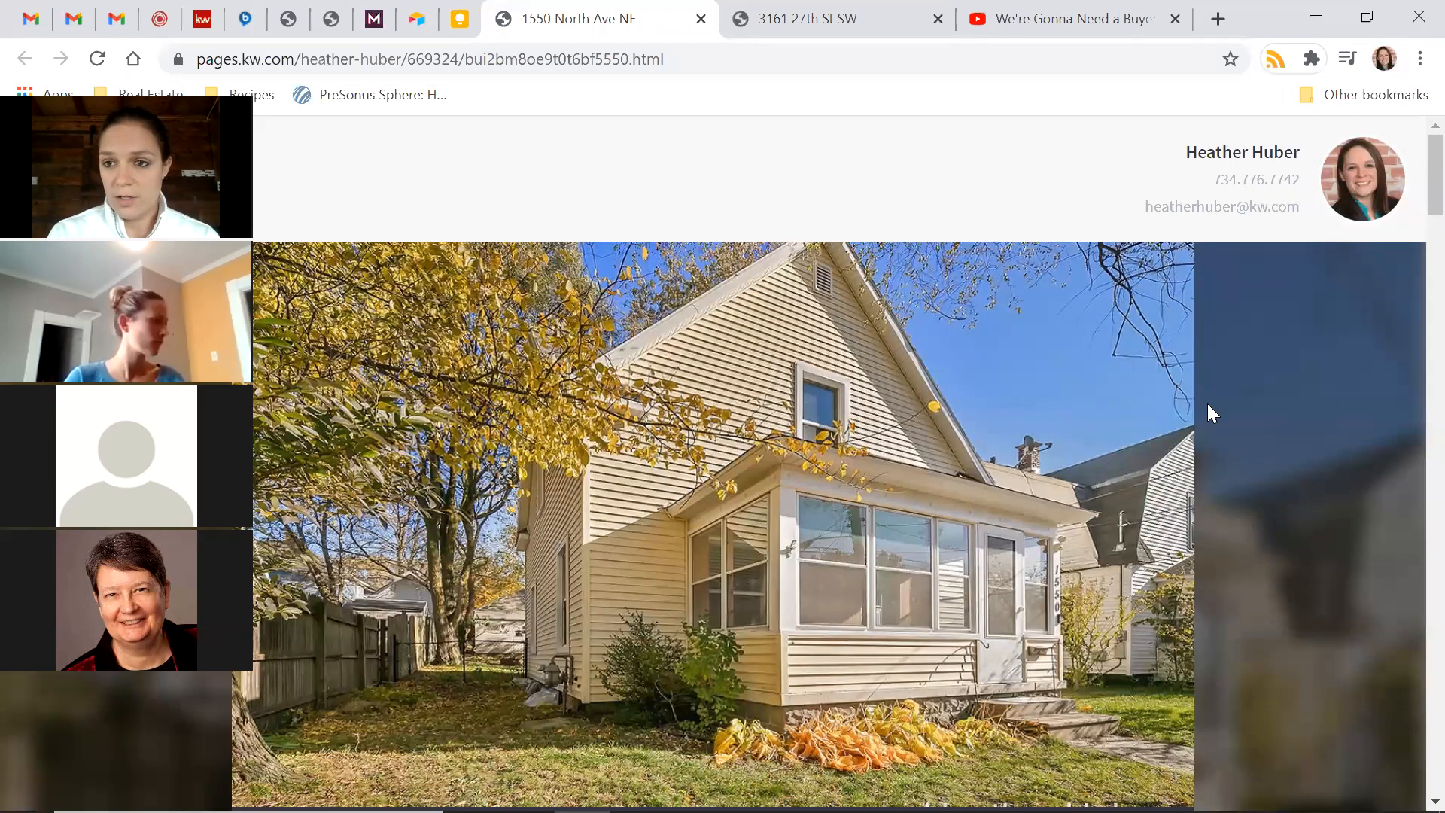
scroll(1207, 405, down, 10)
scroll(1207, 405, down, 10)
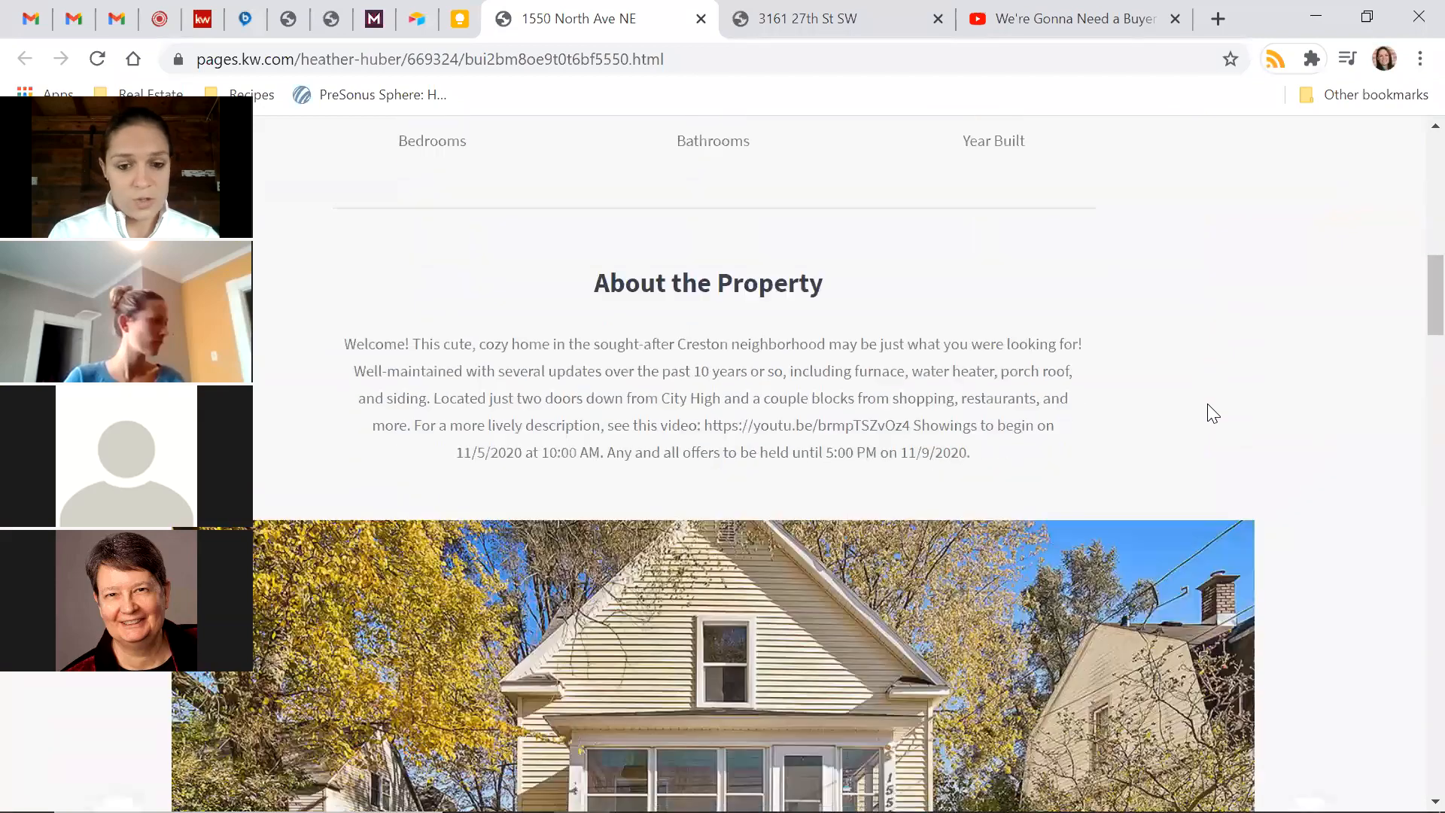
scroll(1207, 404, down, 15)
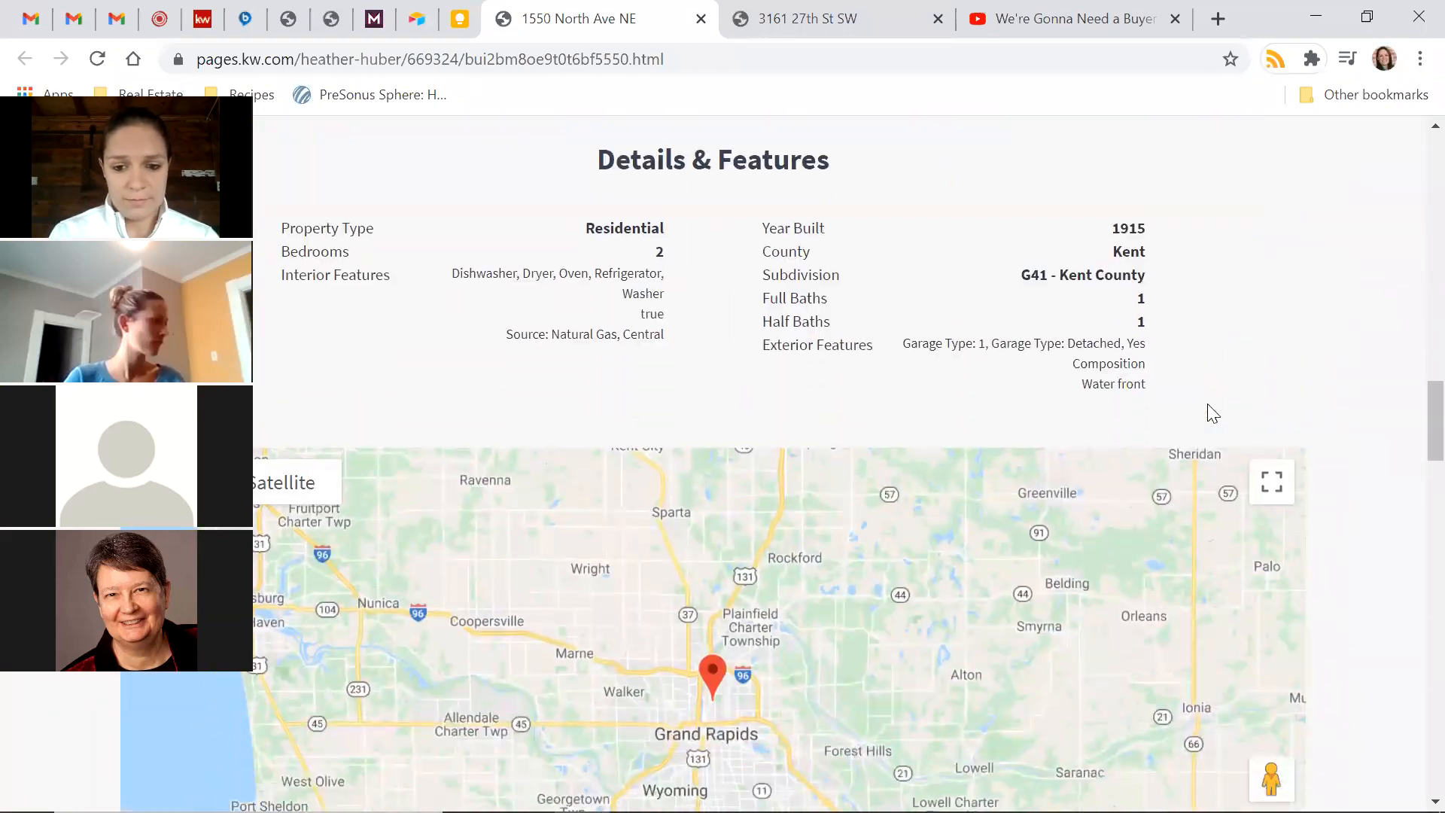
scroll(1207, 404, down, 12)
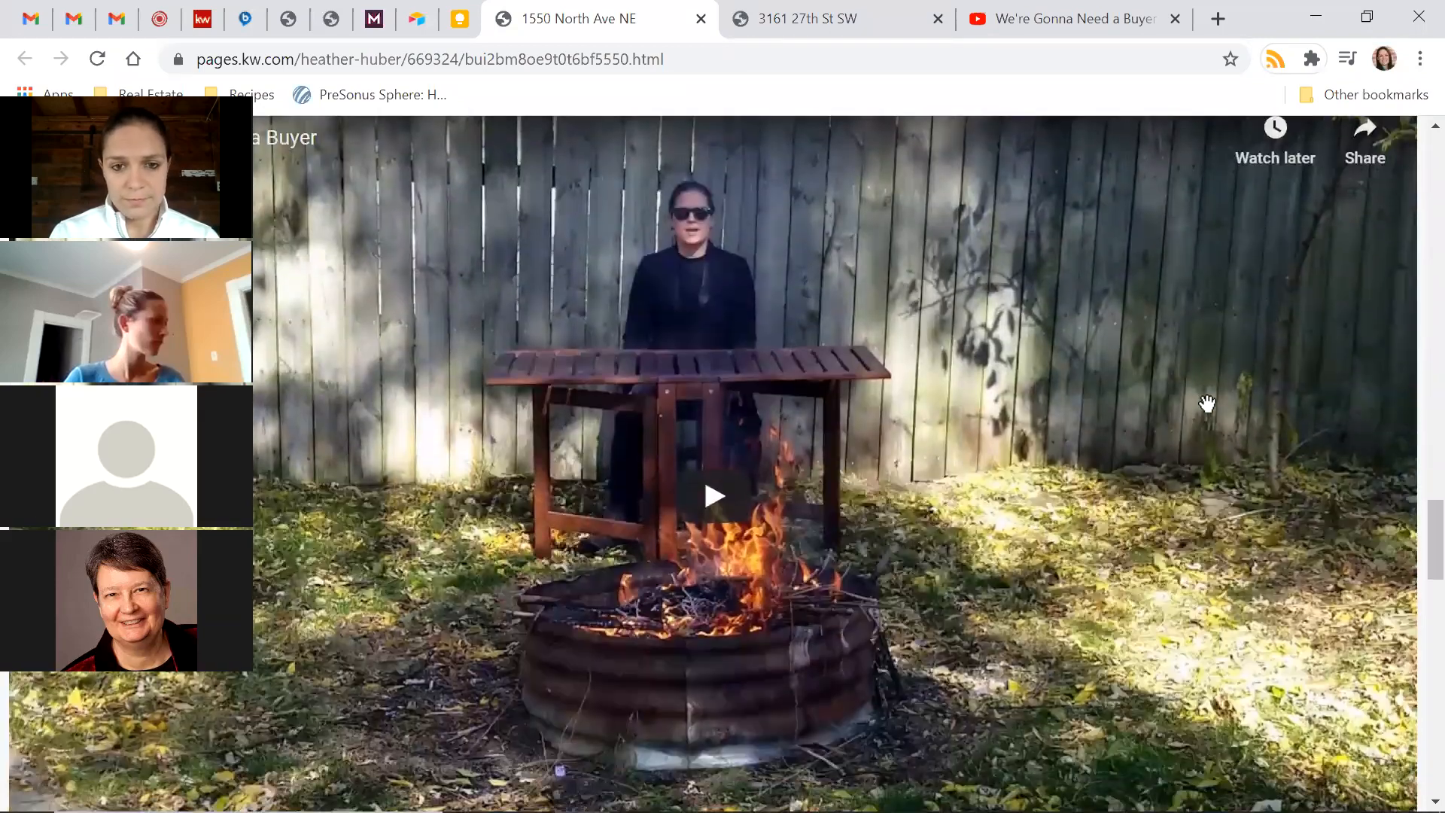
scroll(1207, 413, down, 12)
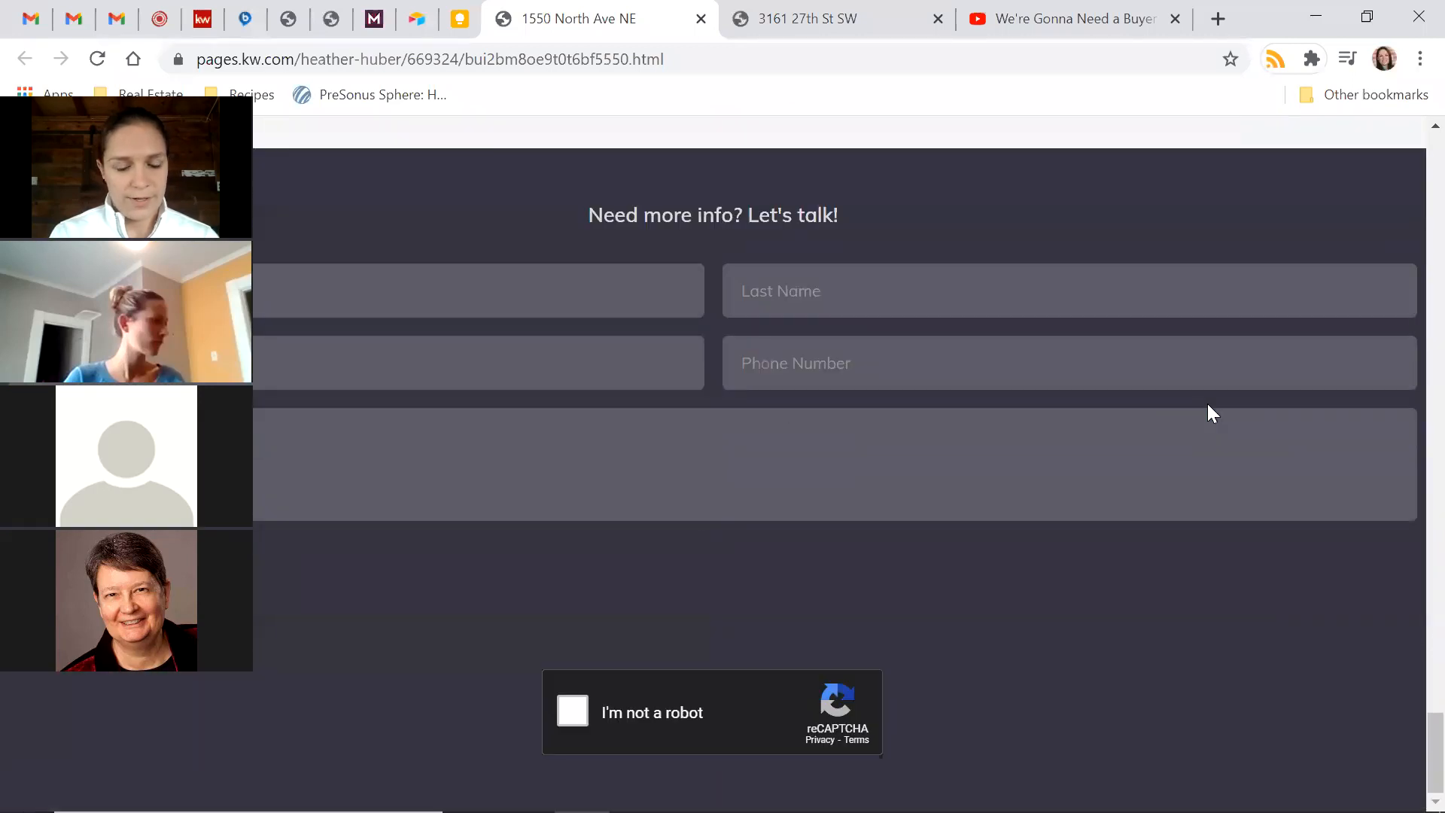
scroll(1207, 404, up, 20)
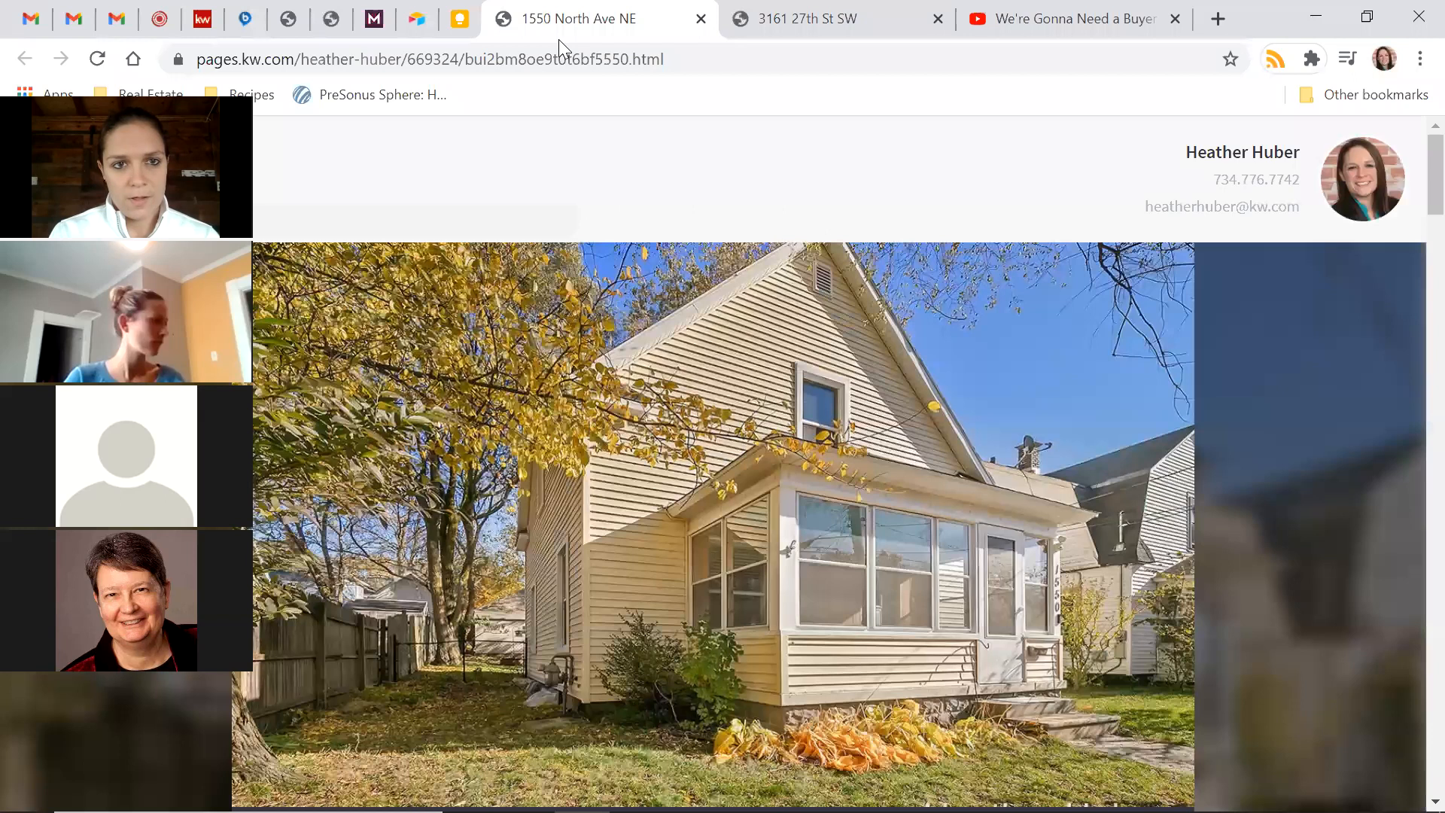
key(ctrl+shift+Page_Down)
key(ctrl+shift+Page_Down)
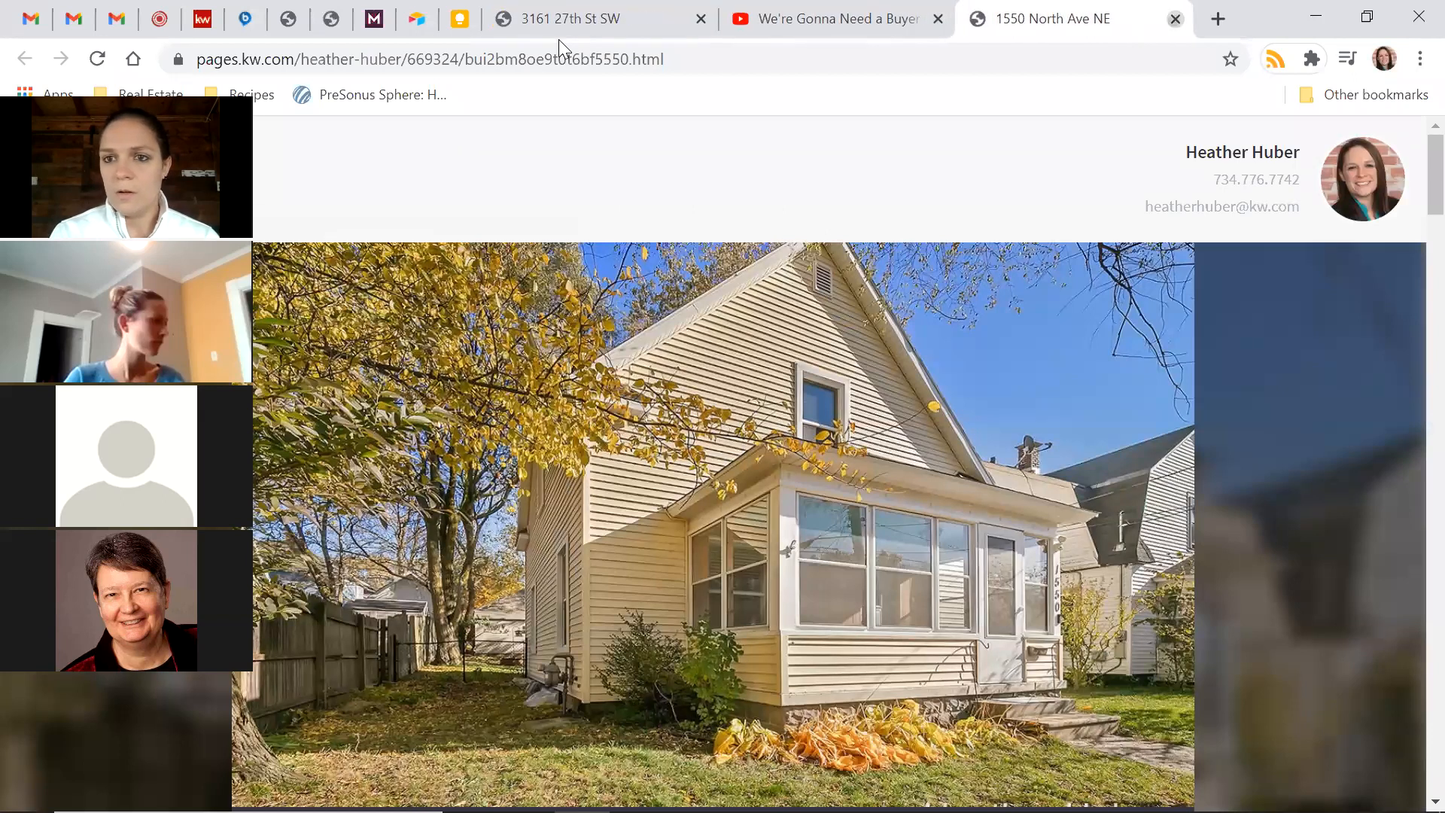
key(ctrl+w)
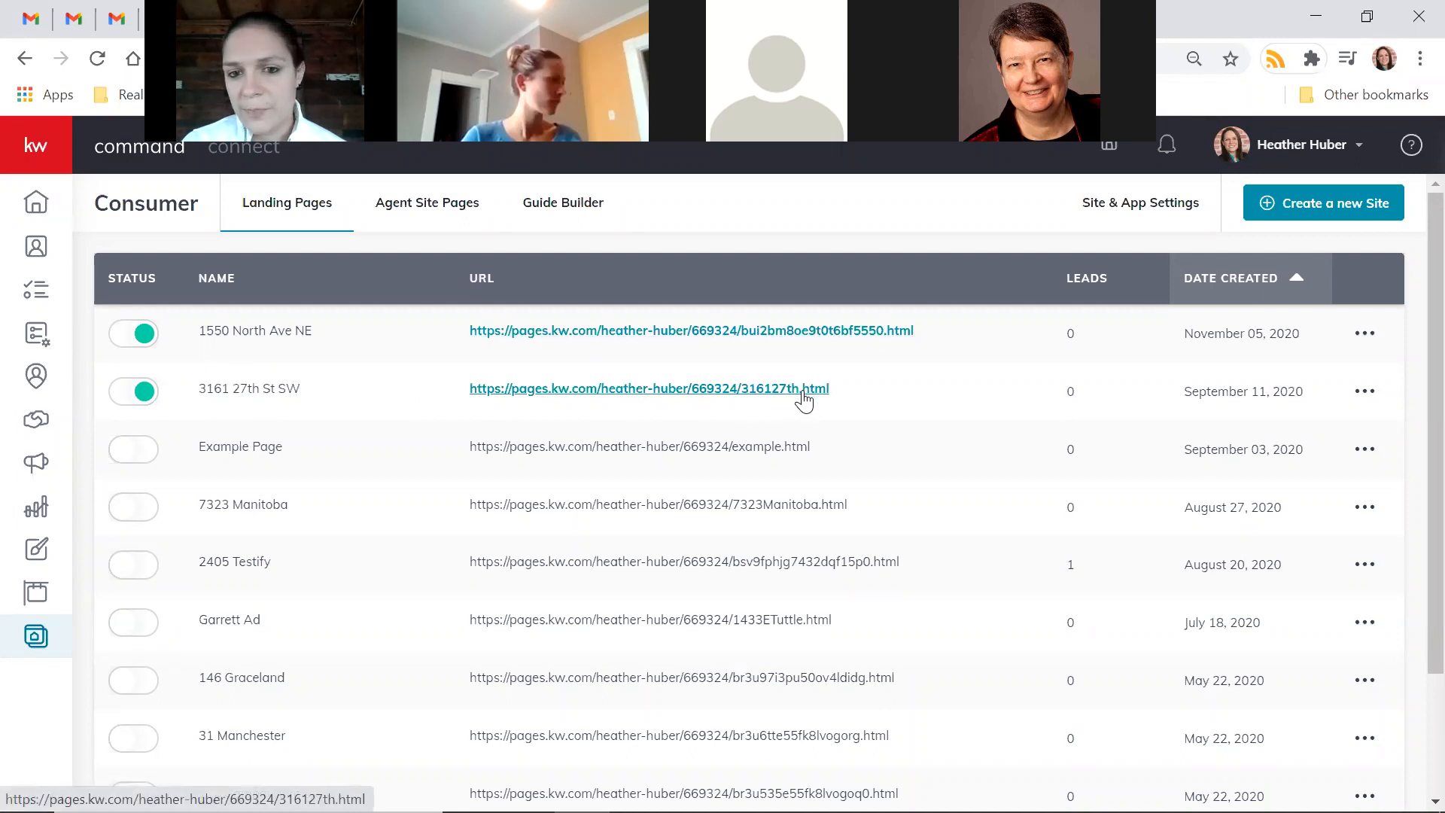
click(1352, 340)
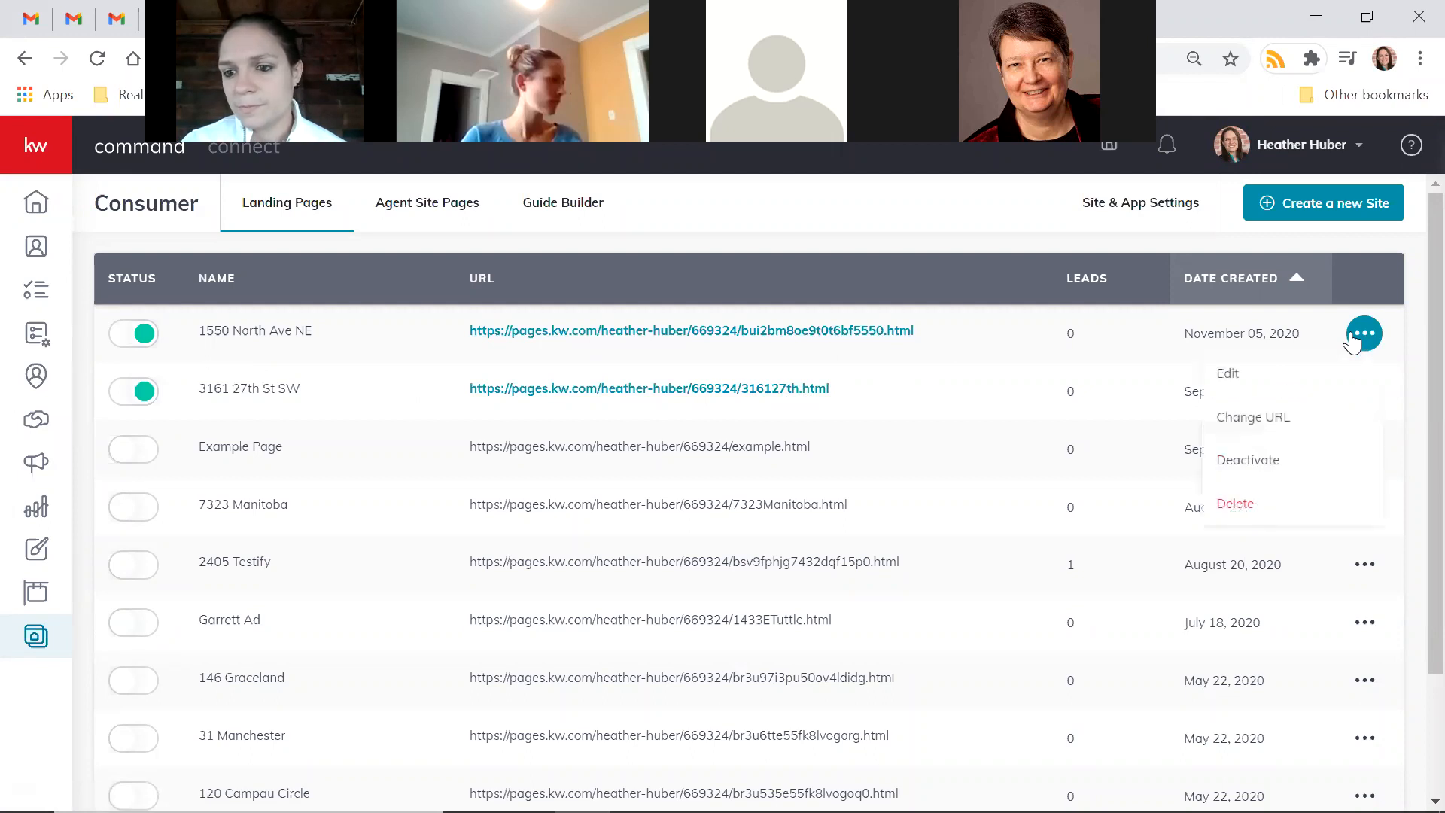
click(1280, 423)
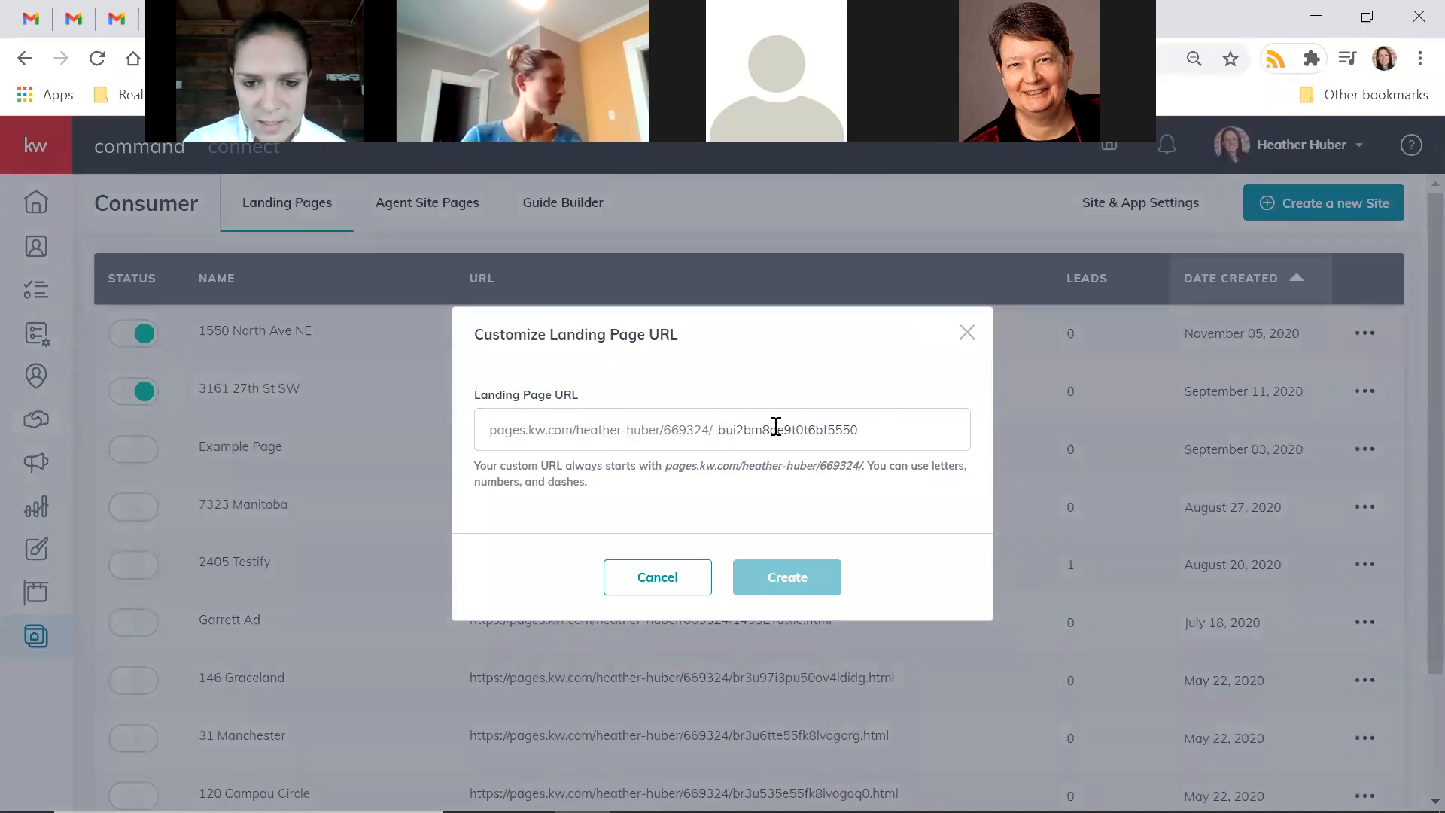
drag(719, 429, 934, 429)
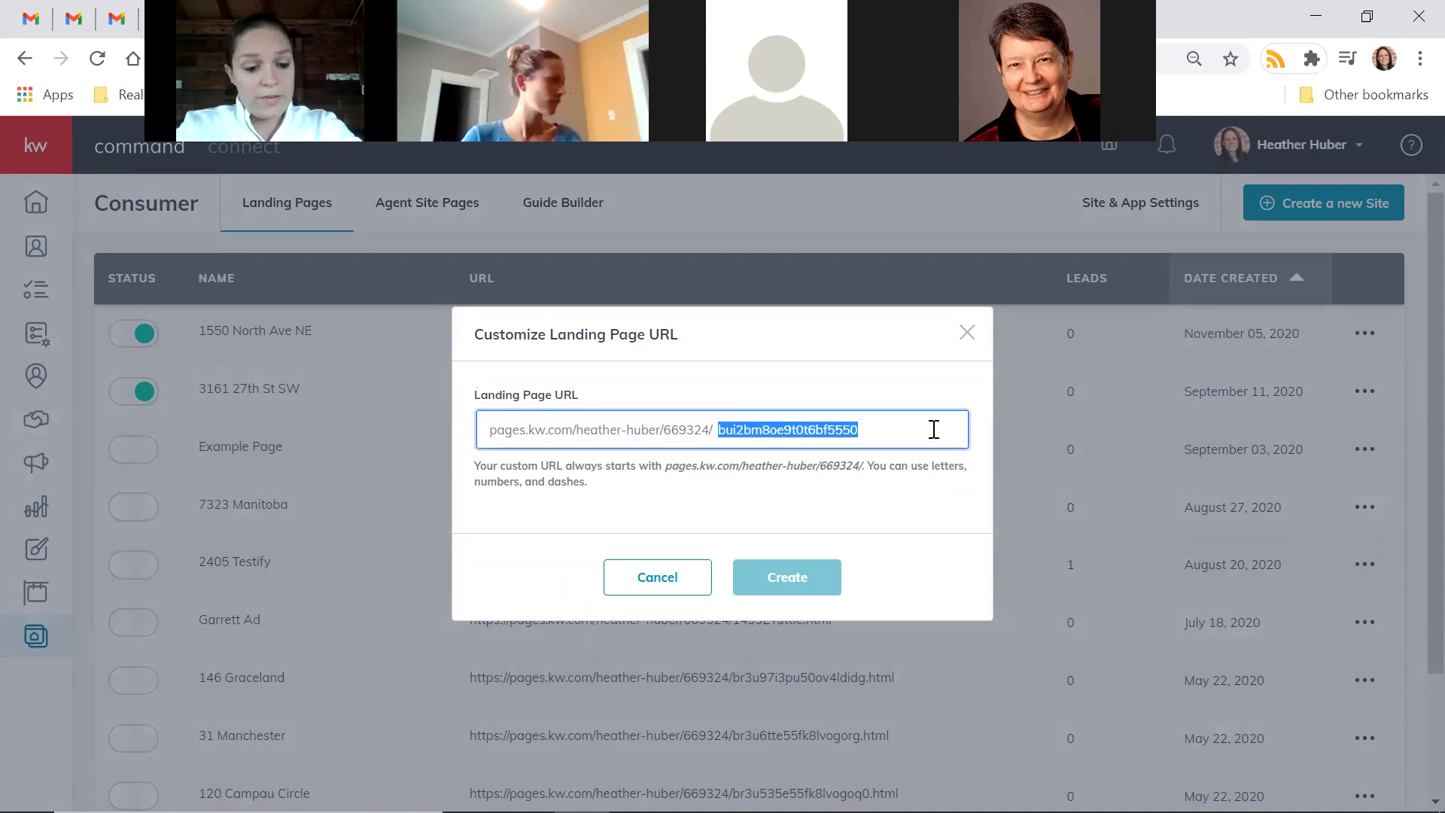
text(1550)
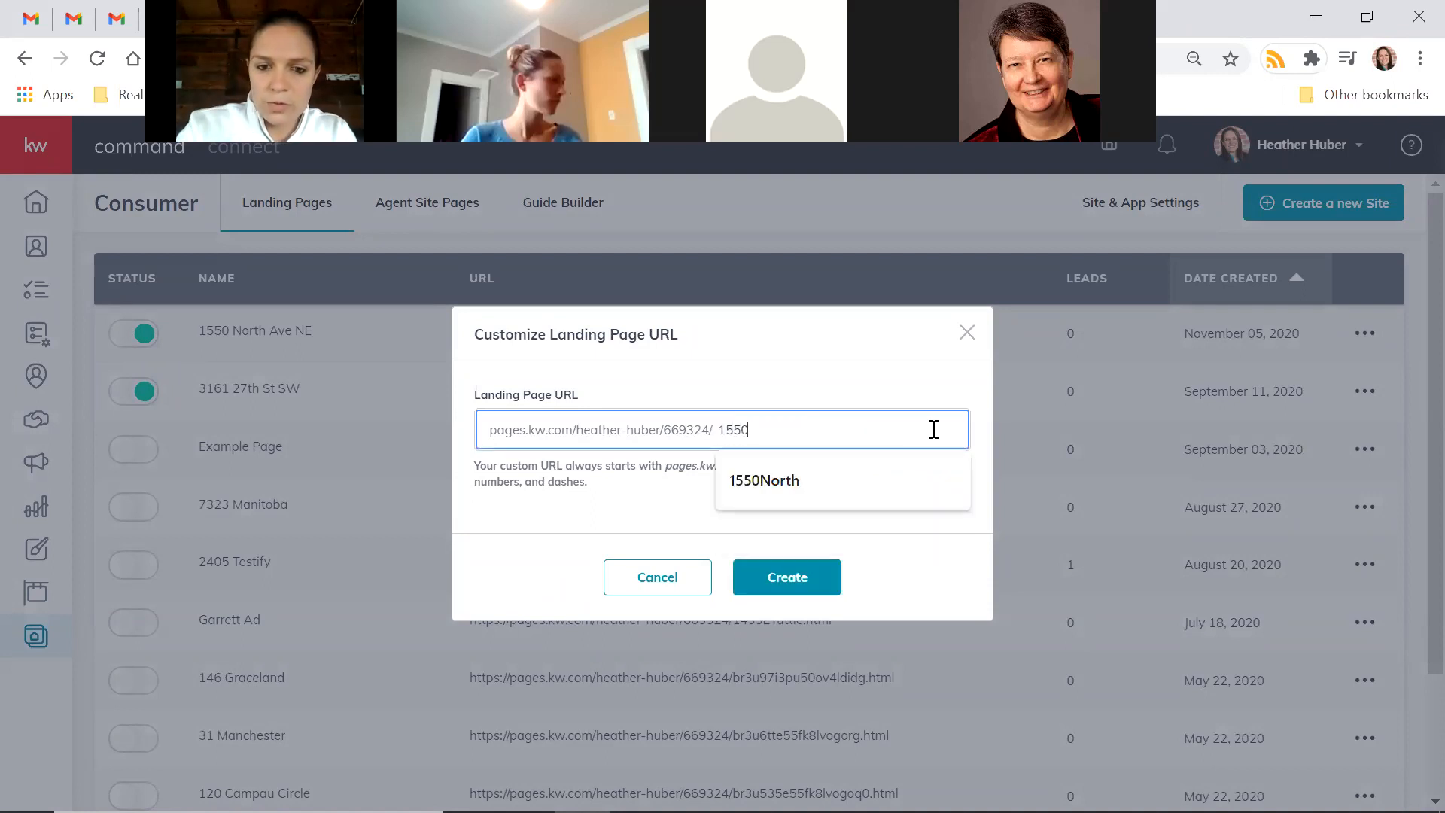
key(Down)
key(Return)
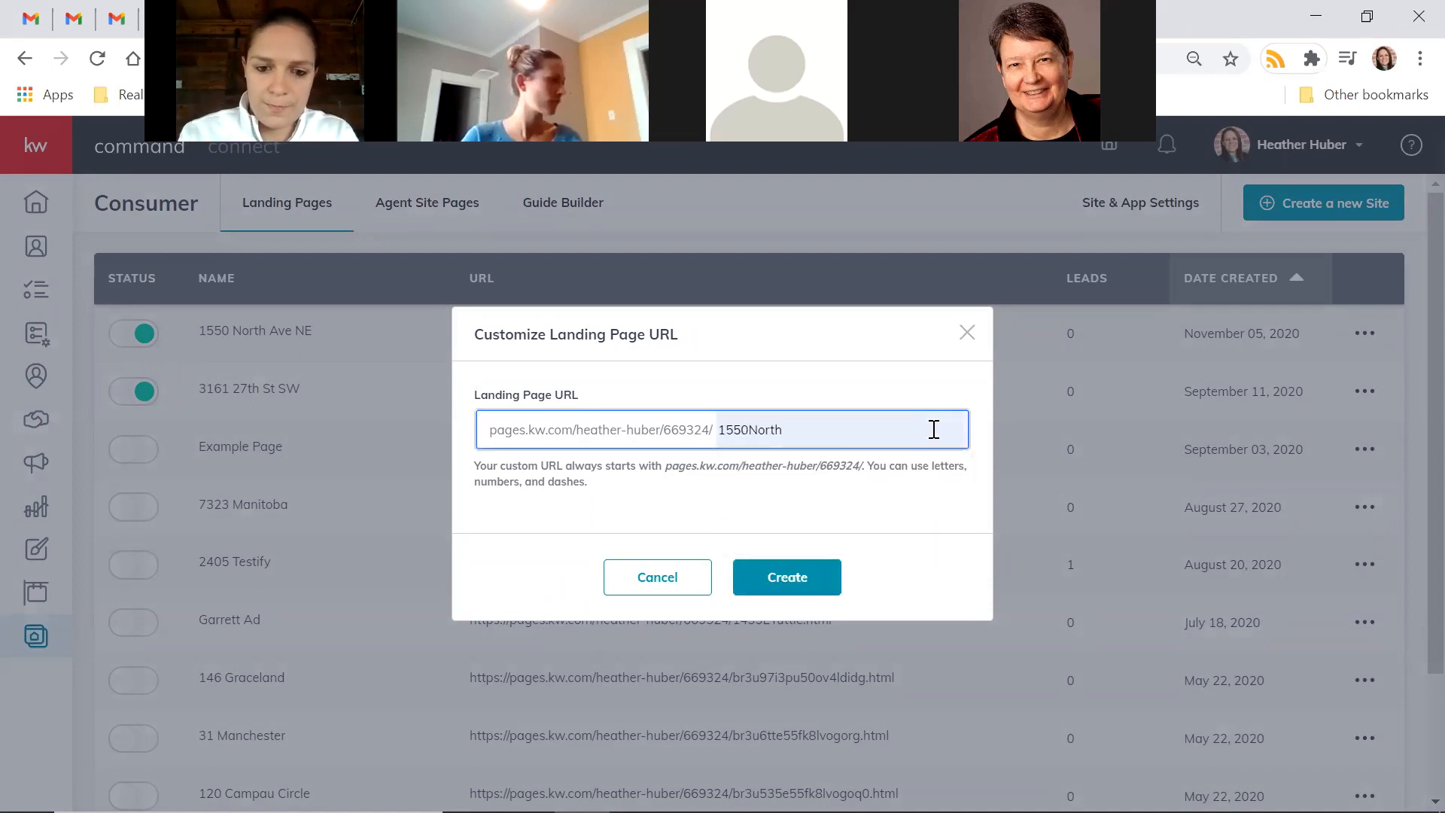
click(792, 578)
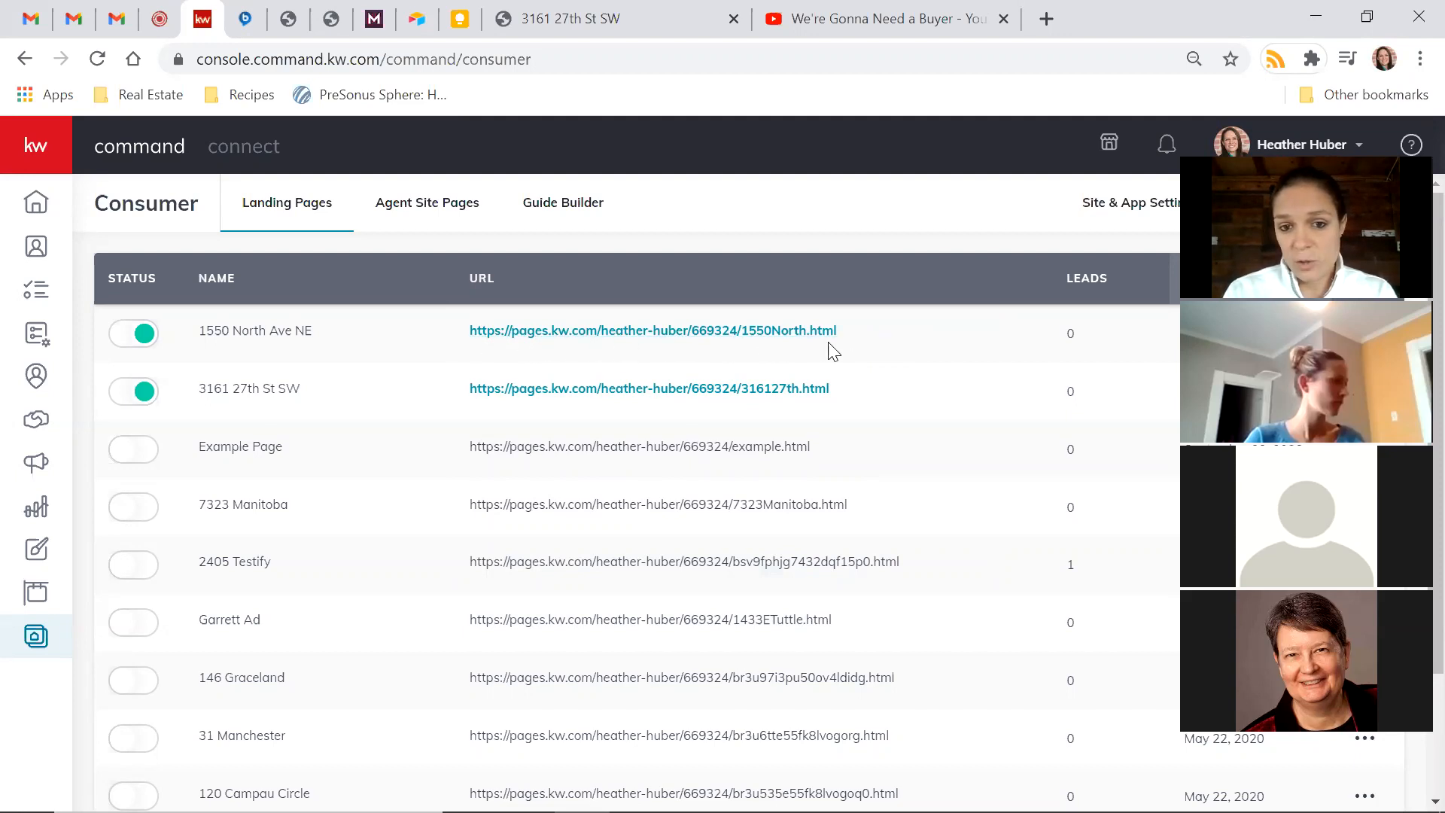
Select the new 1550North page address for copying, then switch to Gmail
drag(837, 331, 470, 335)
key(ctrl+c)
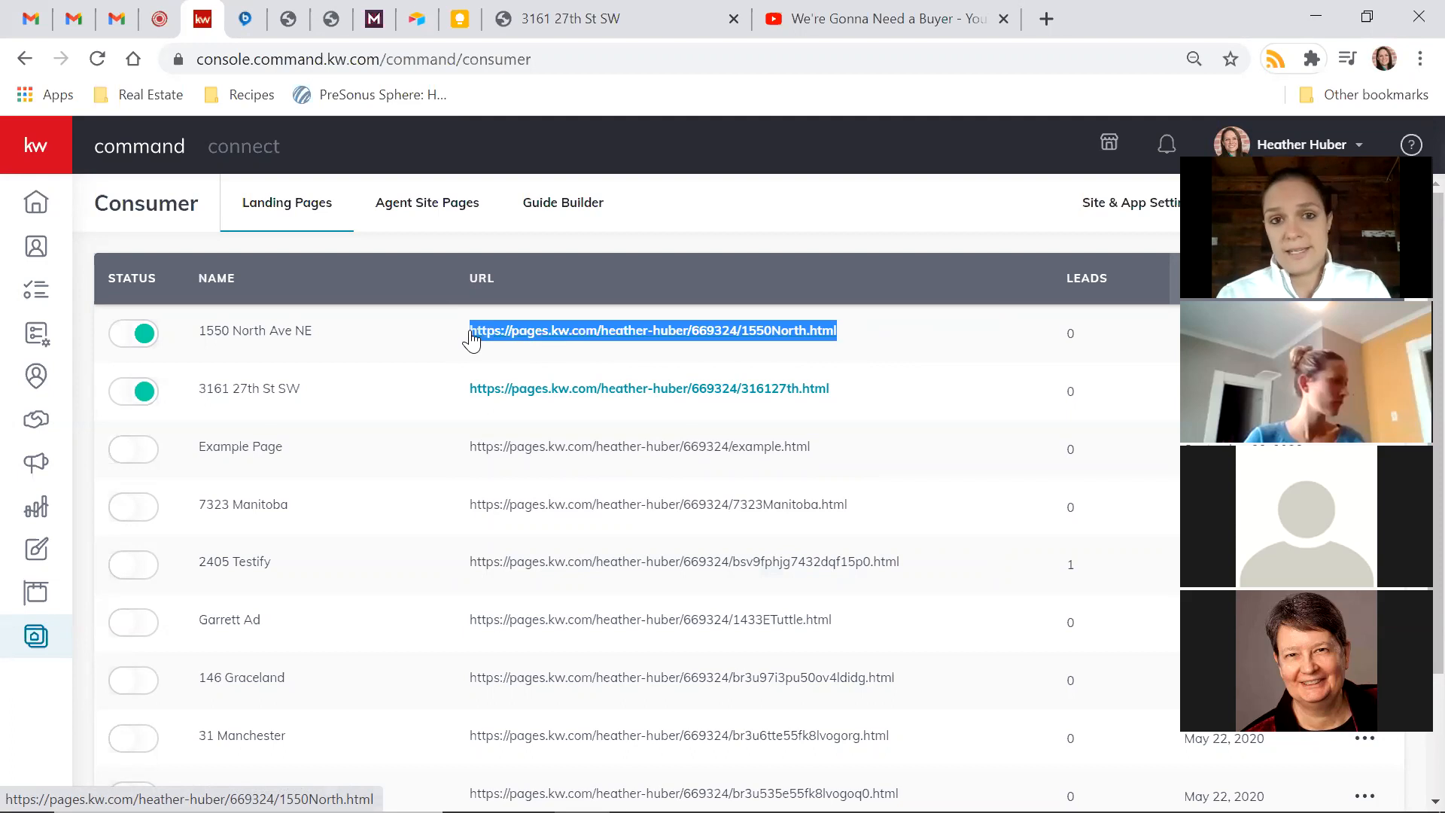
click(116, 21)
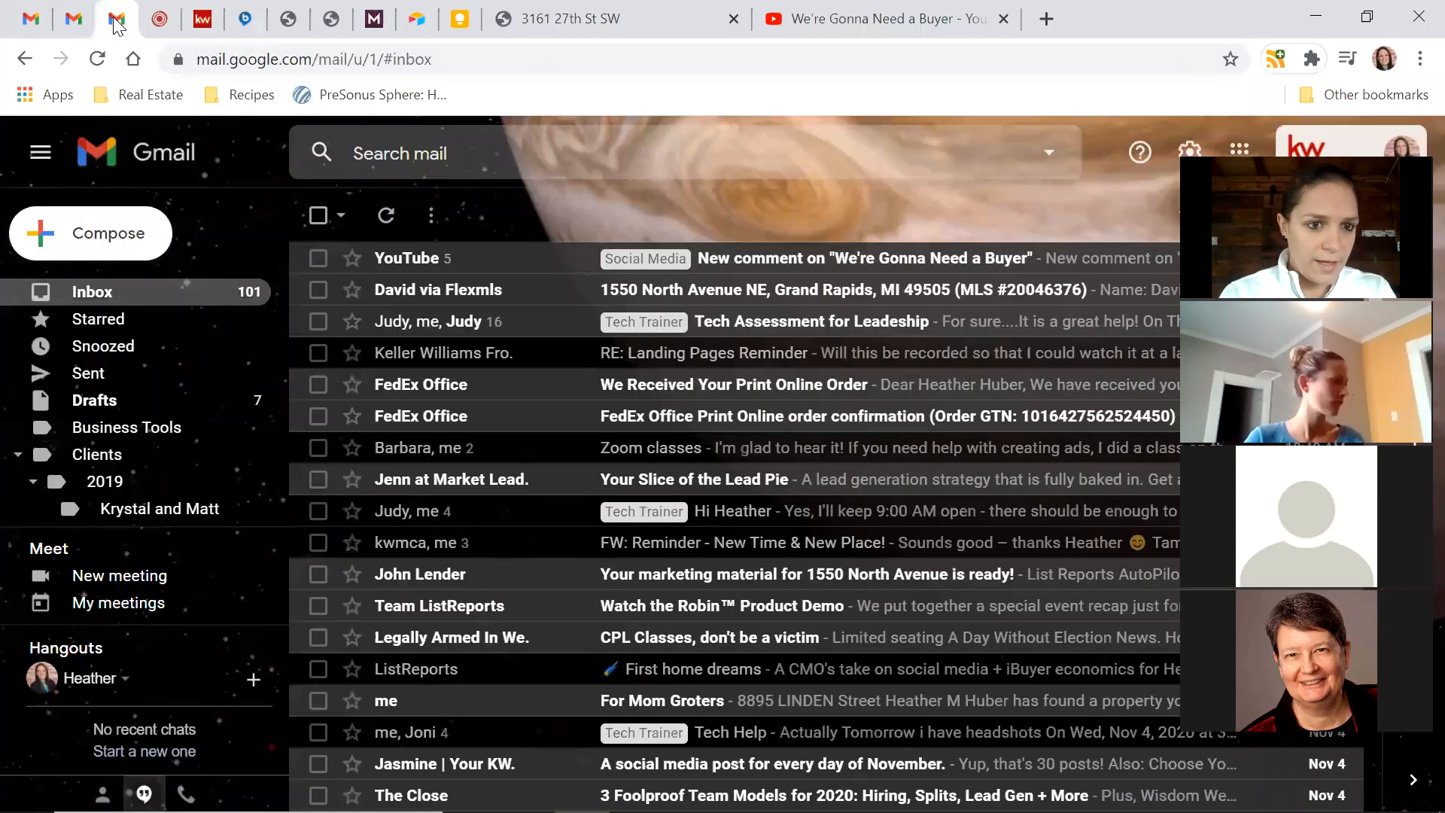
Compose an email to the colleague with subject 'Page Link' and the page link pasted in
click(78, 240)
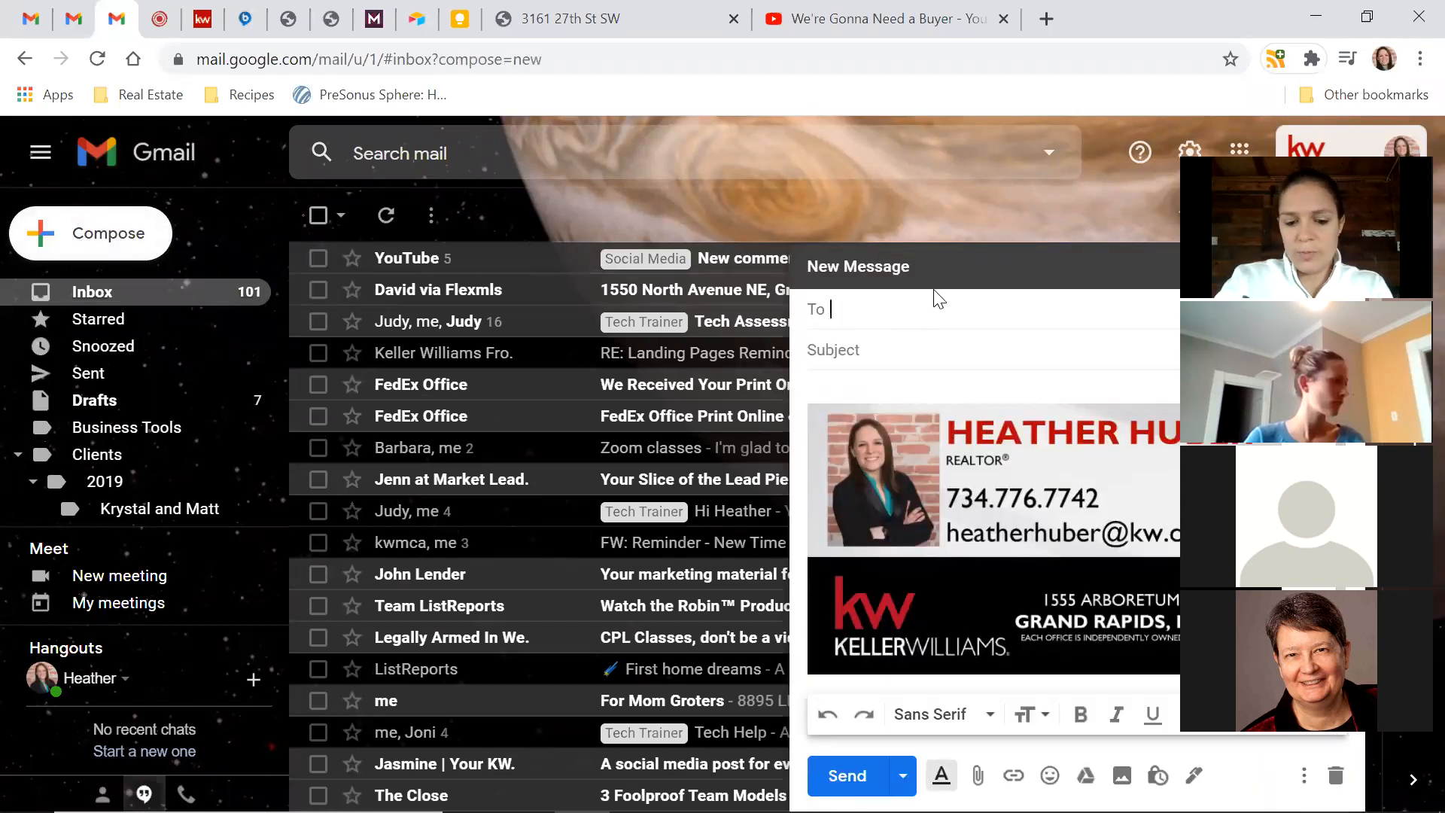
text(cathy)
key(BackSpace)
key(BackSpace)
key(BackSpace)
key(BackSpace)
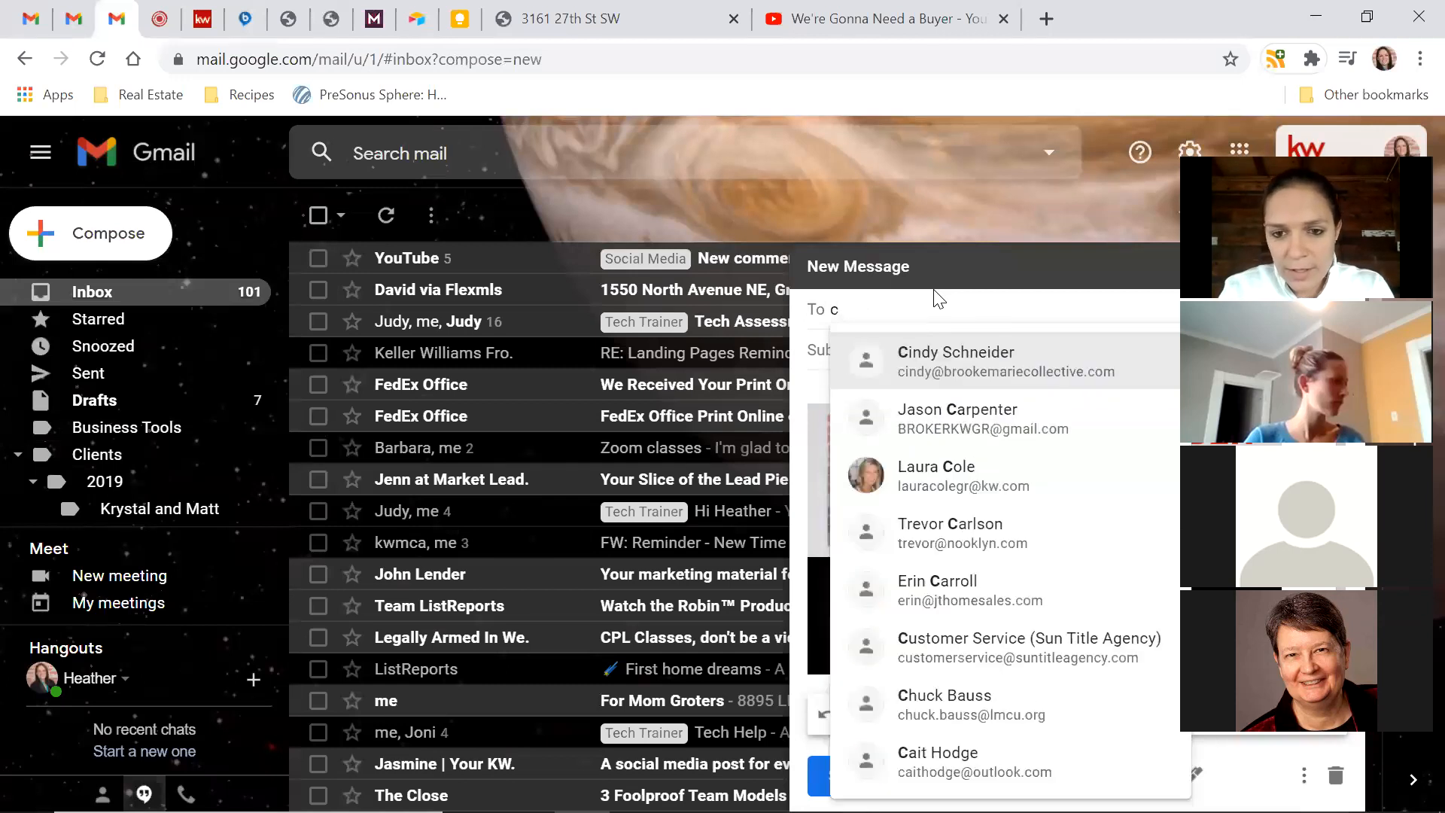
key(BackSpace)
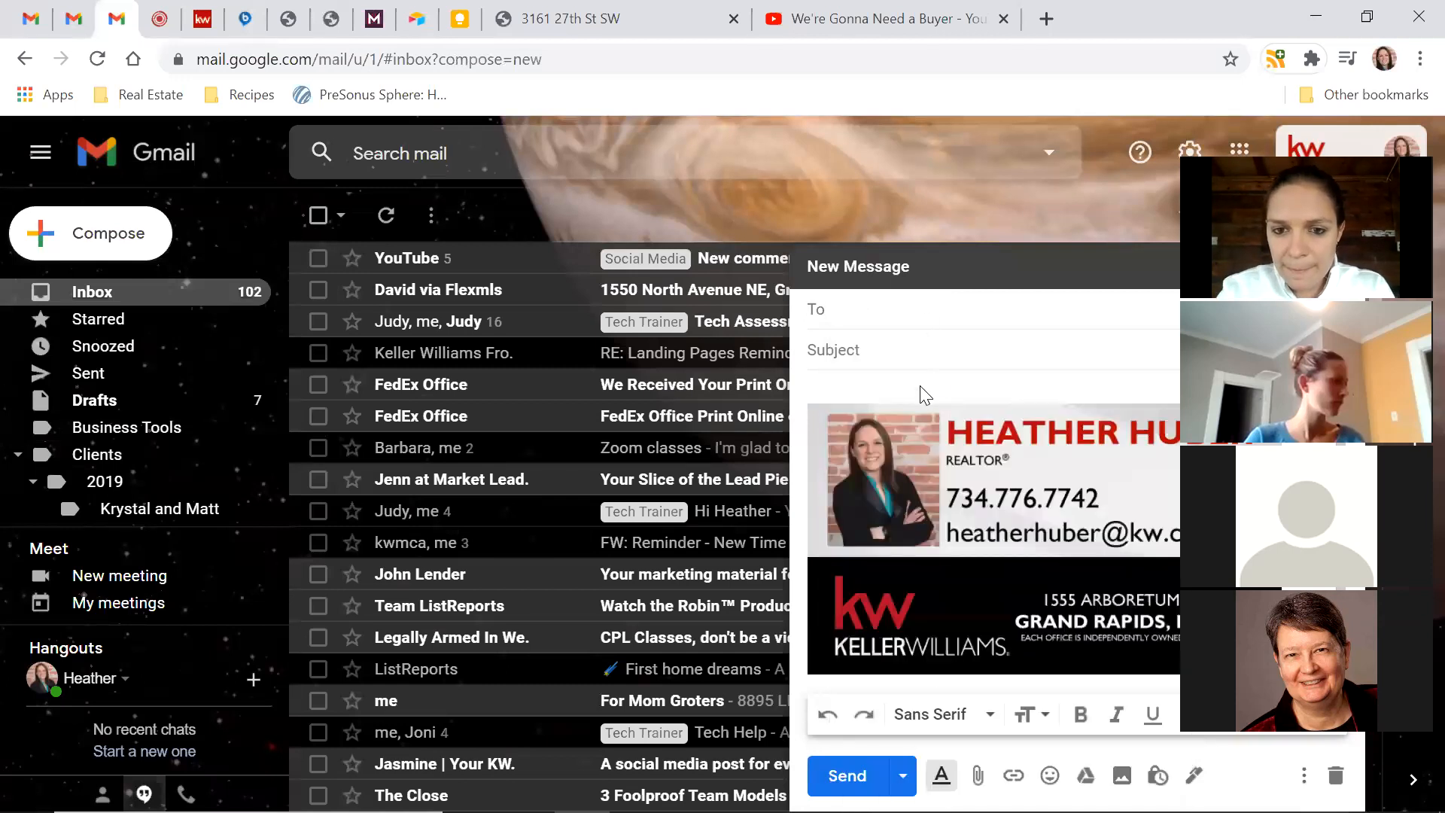
click(925, 387)
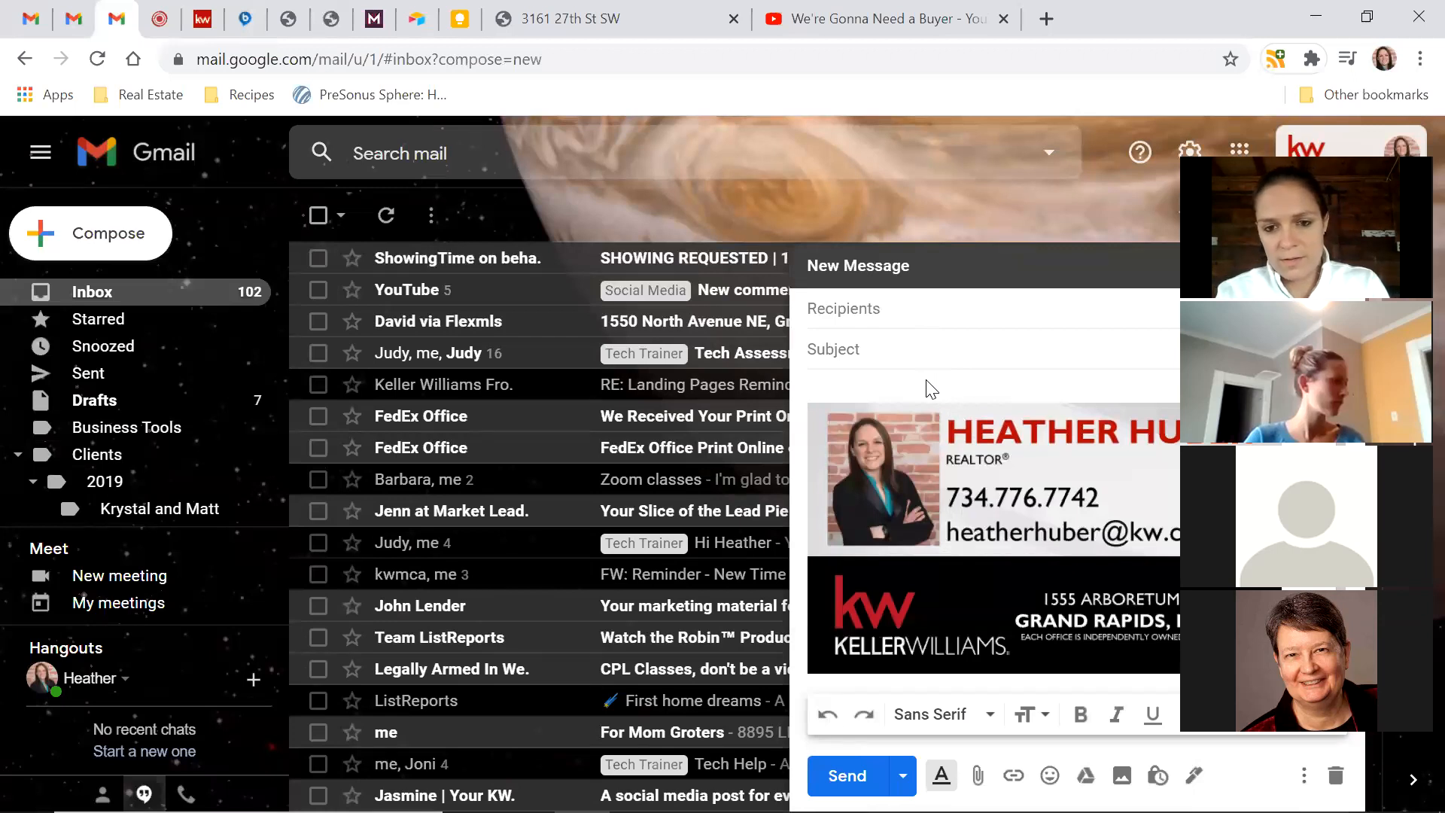
key(ctrl+v)
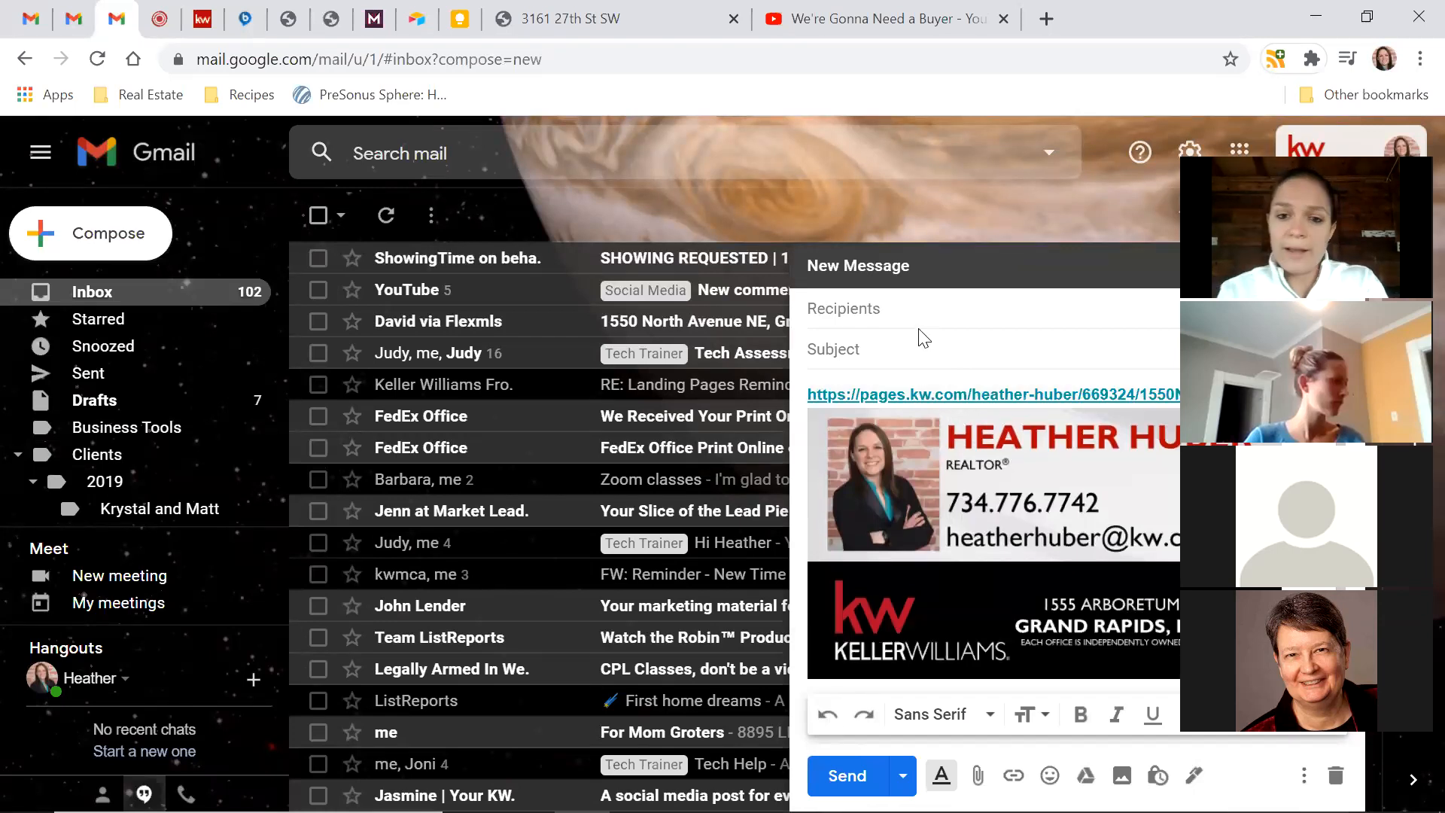
click(914, 310)
text(anne h)
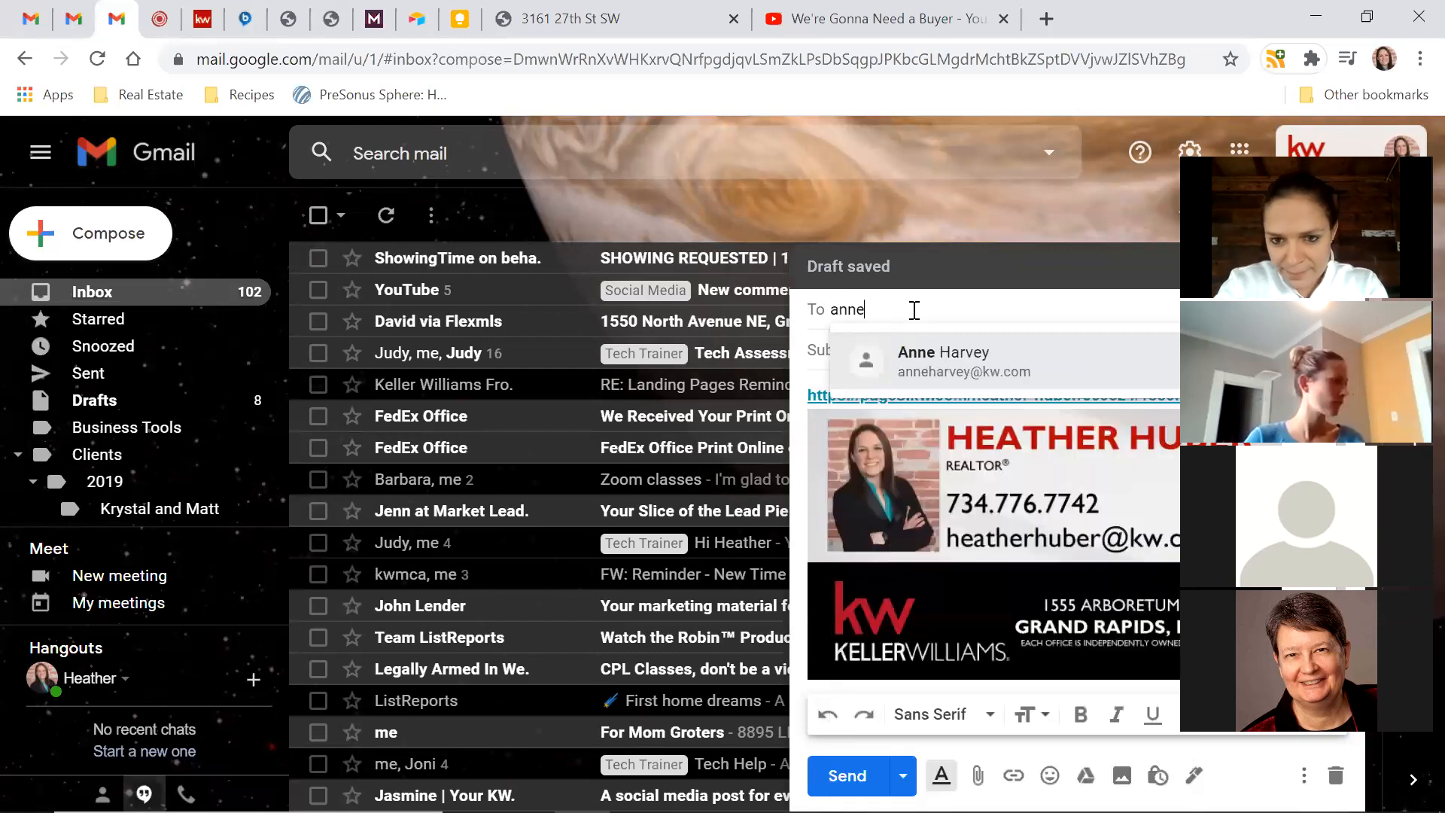
key(Return)
key(Tab)
text(Page Link)
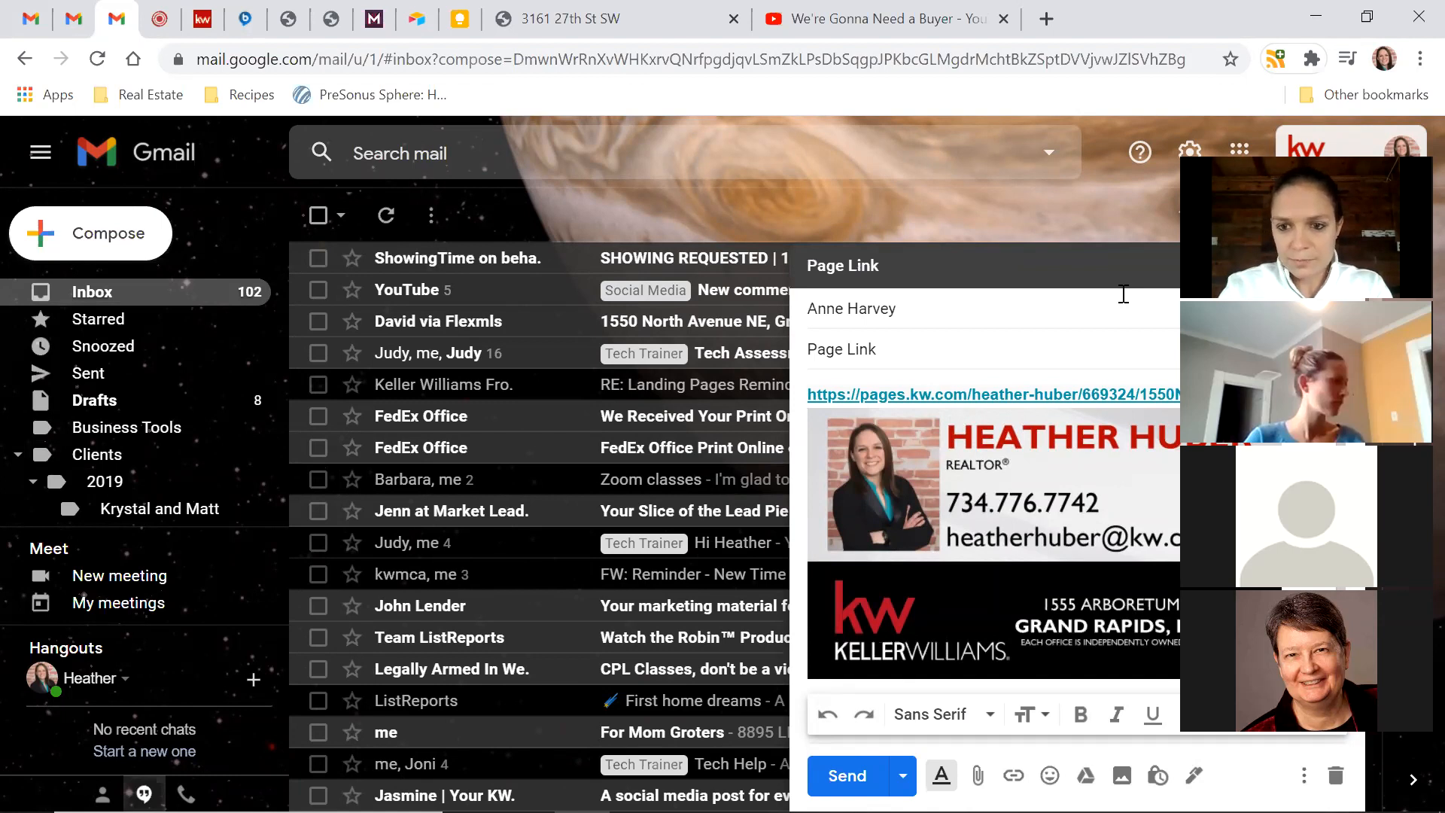
Re-paste the 1550North link at the top of the body and send the email
drag(1272, 395, 792, 382)
key(ctrl+c)
key(BackSpace)
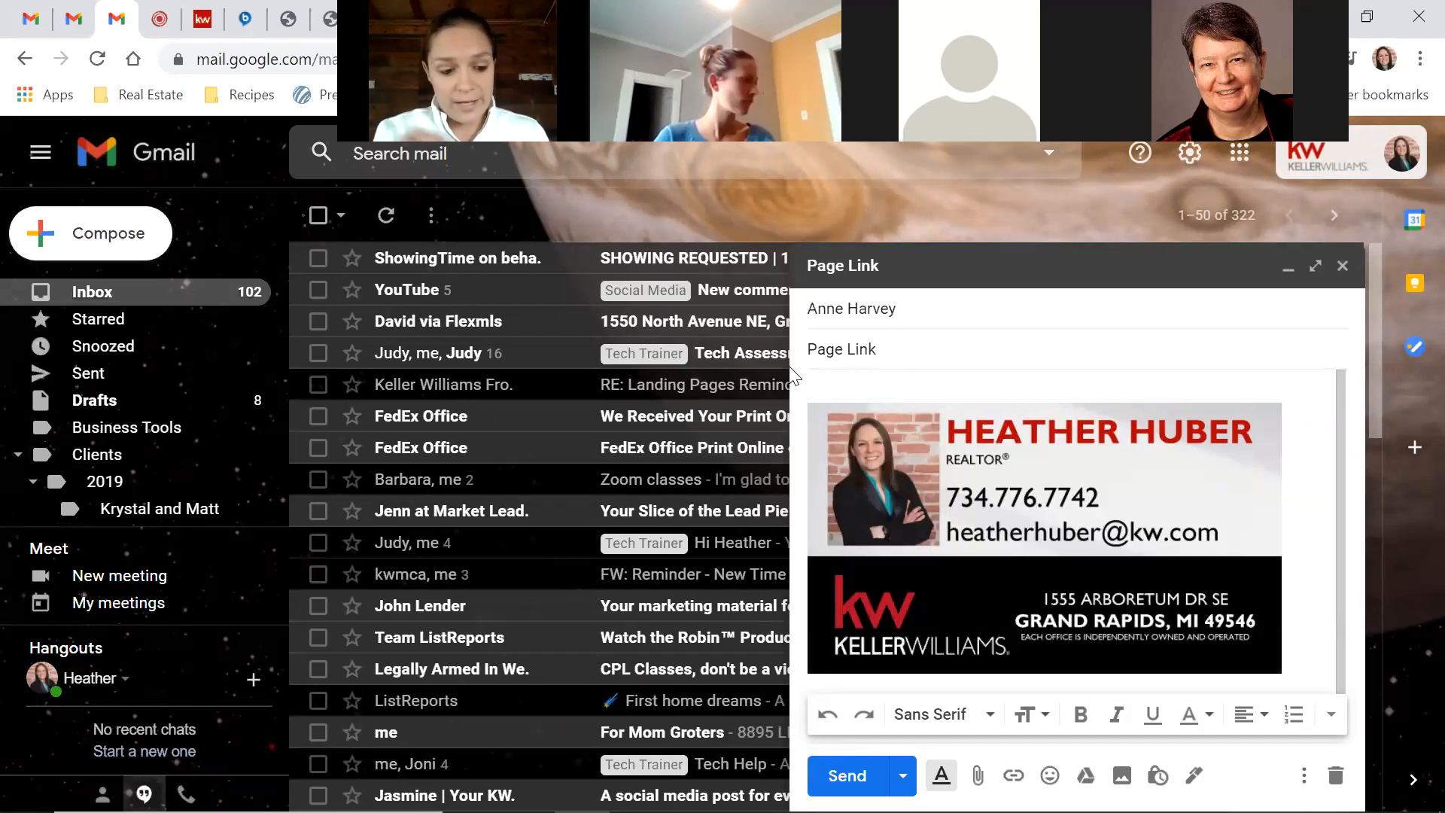
click(862, 378)
key(ctrl+v)
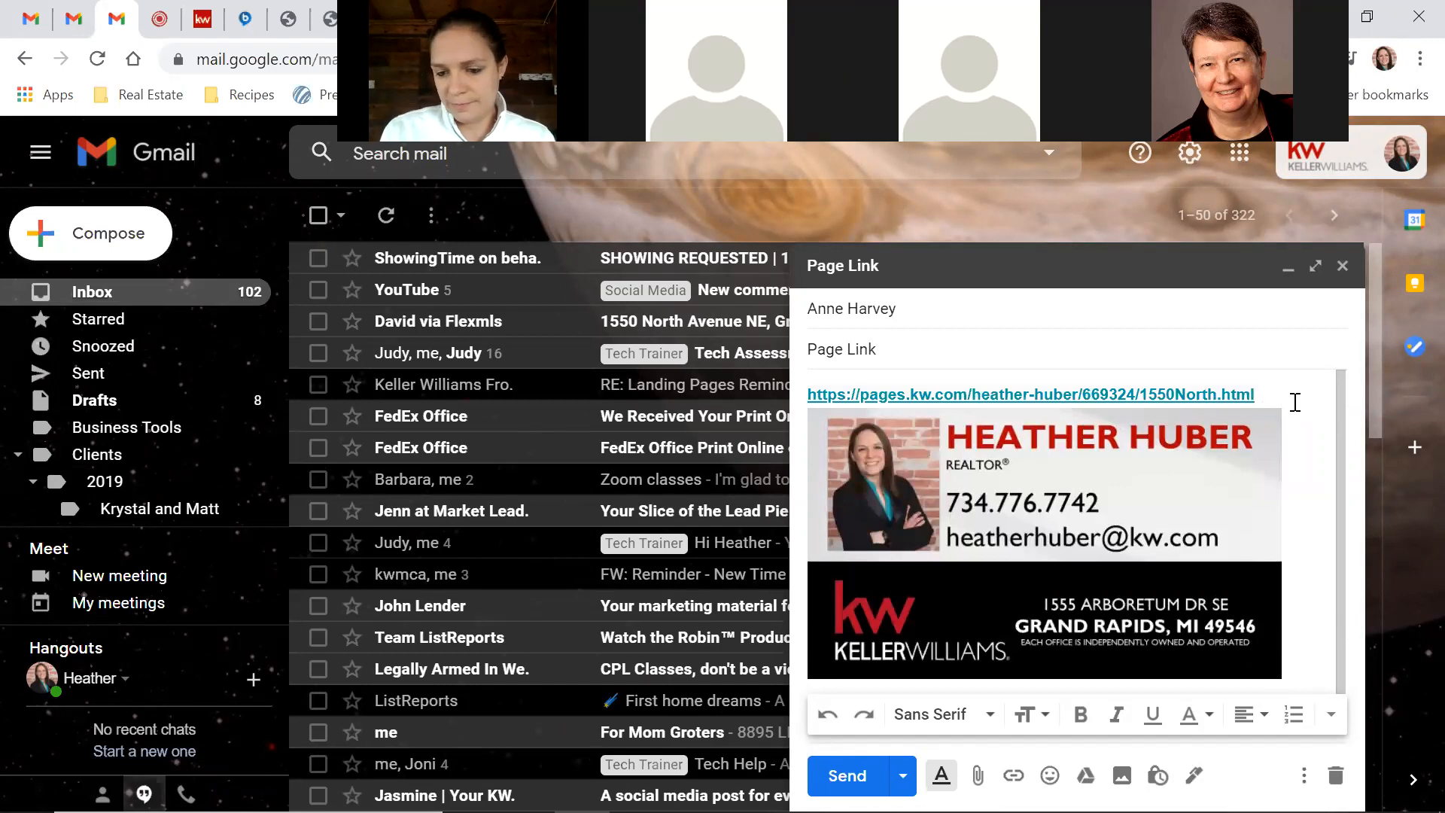
key(Return)
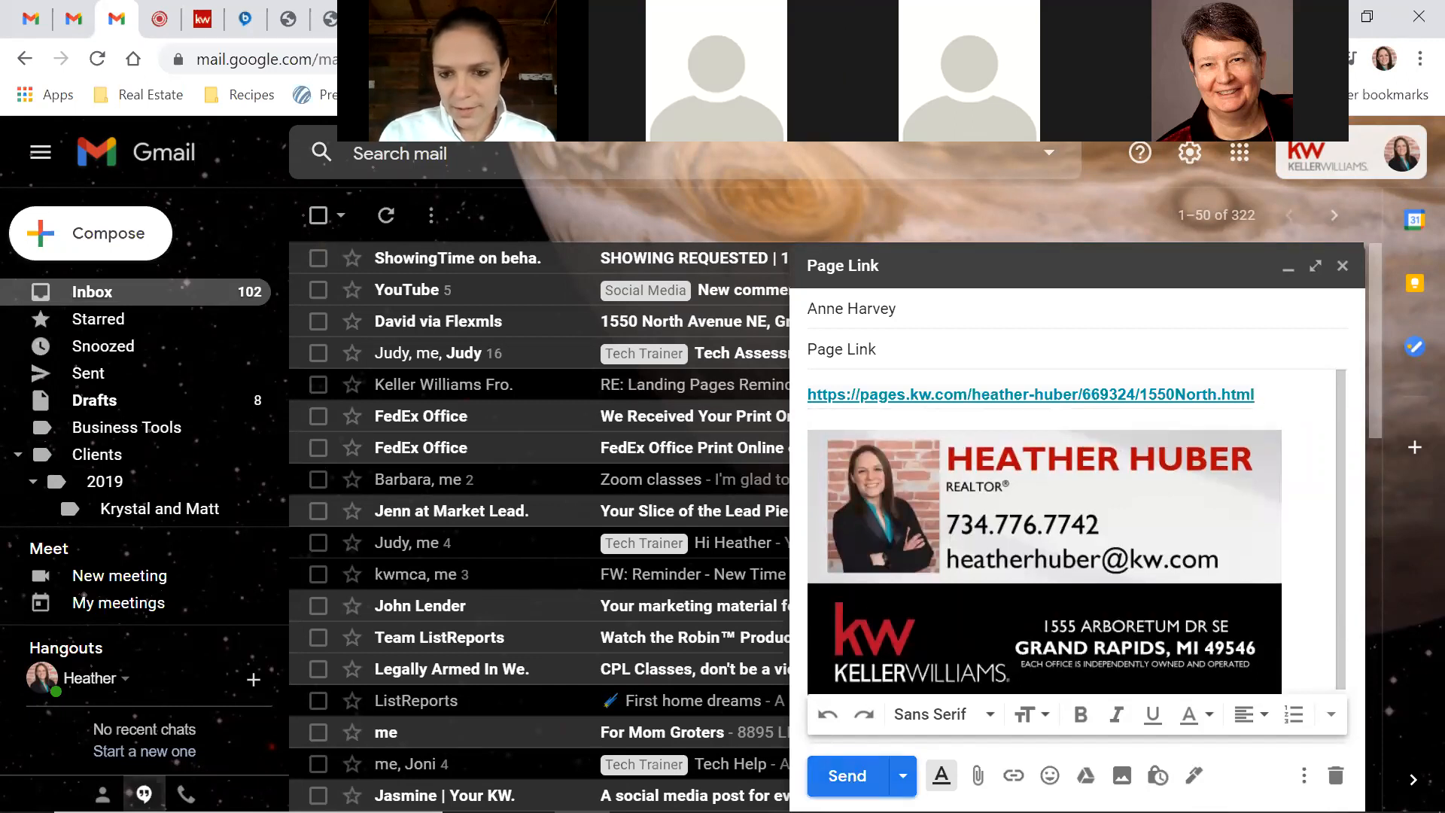
click(846, 775)
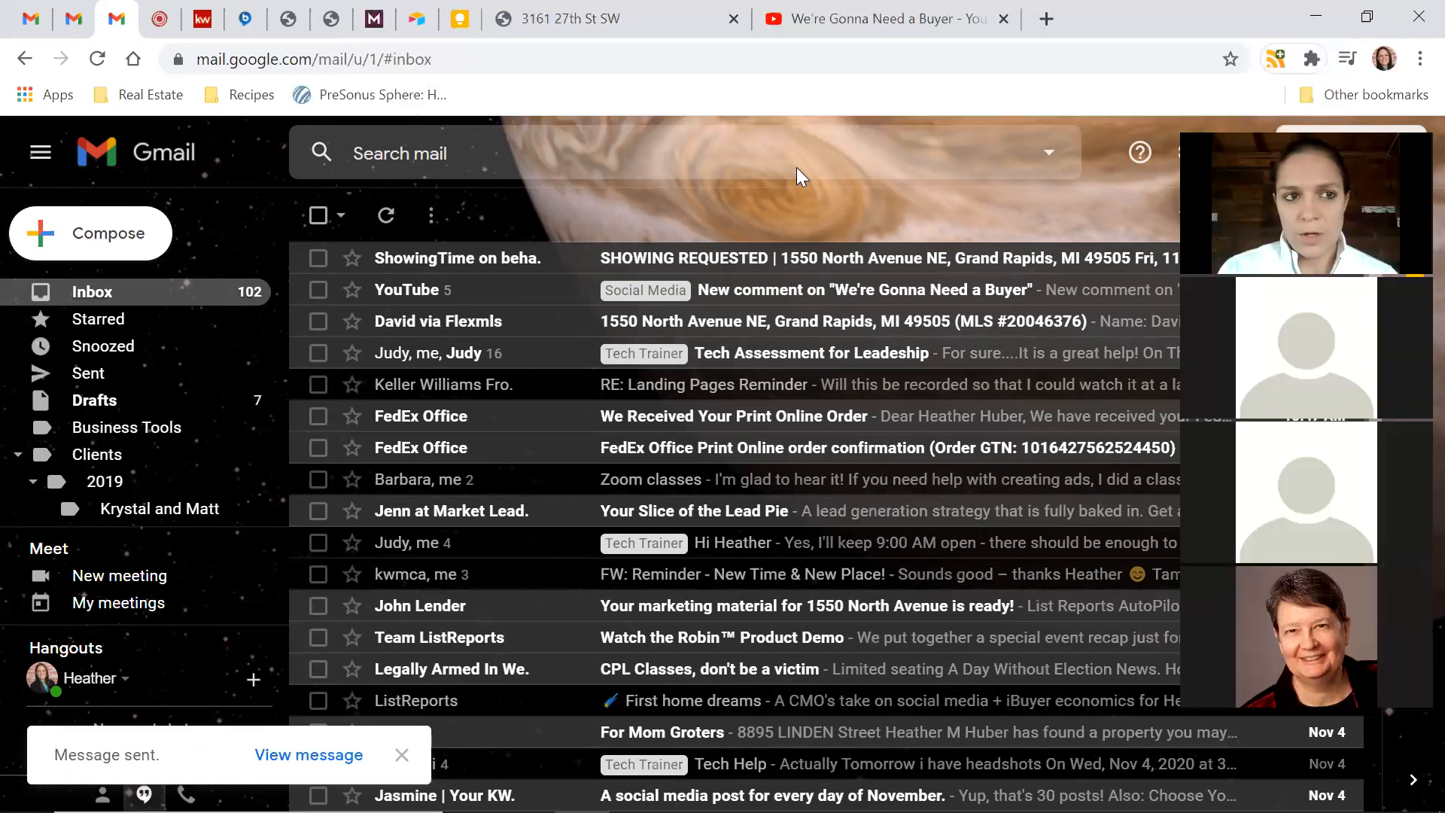
Back in KW Command, deselect the page address and scroll through the Landing Pages table
click(202, 21)
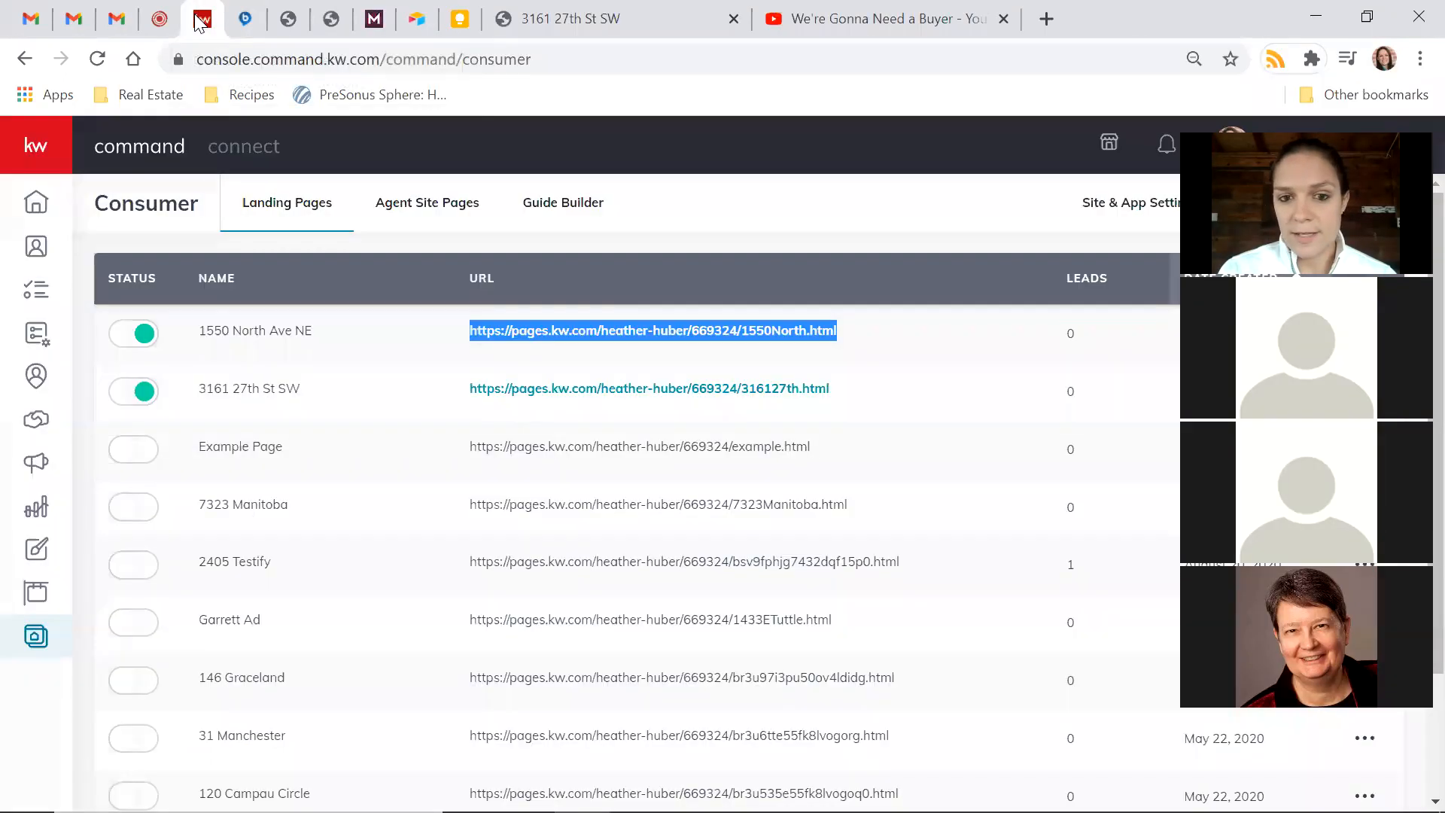
click(906, 322)
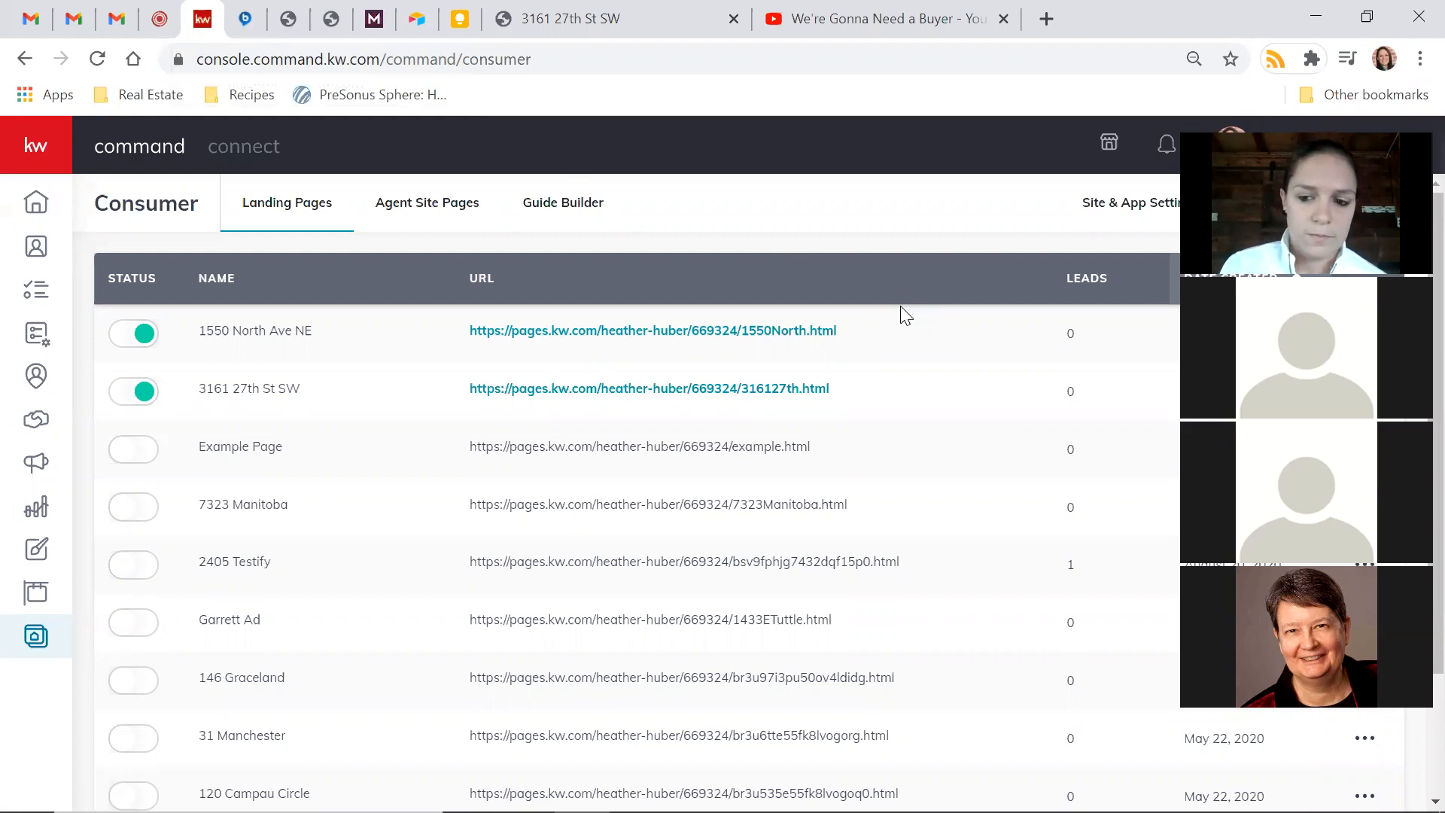
scroll(923, 288, down, 1)
scroll(922, 287, up, 1)
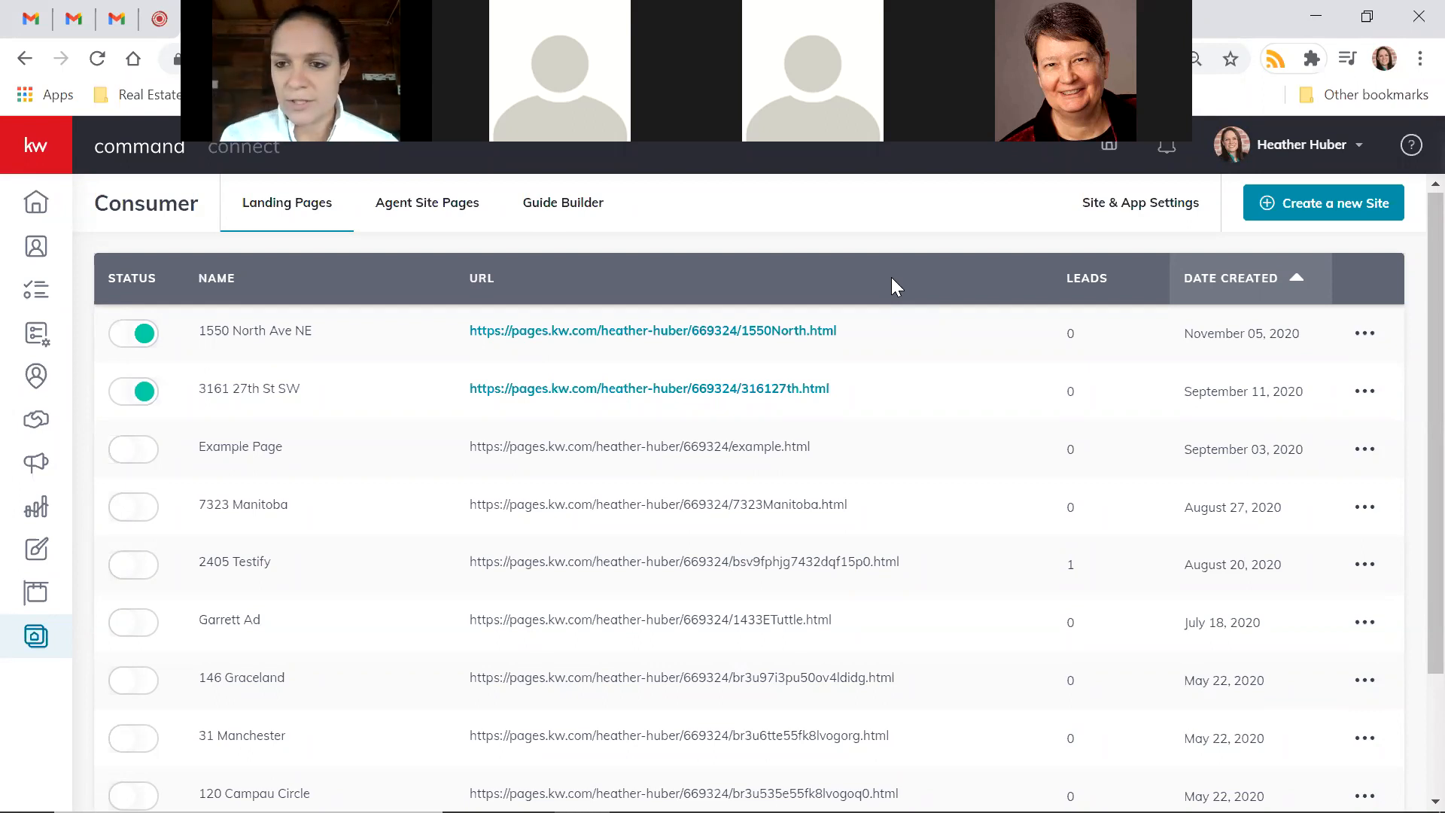
scroll(949, 279, down, 2)
scroll(949, 279, up, 2)
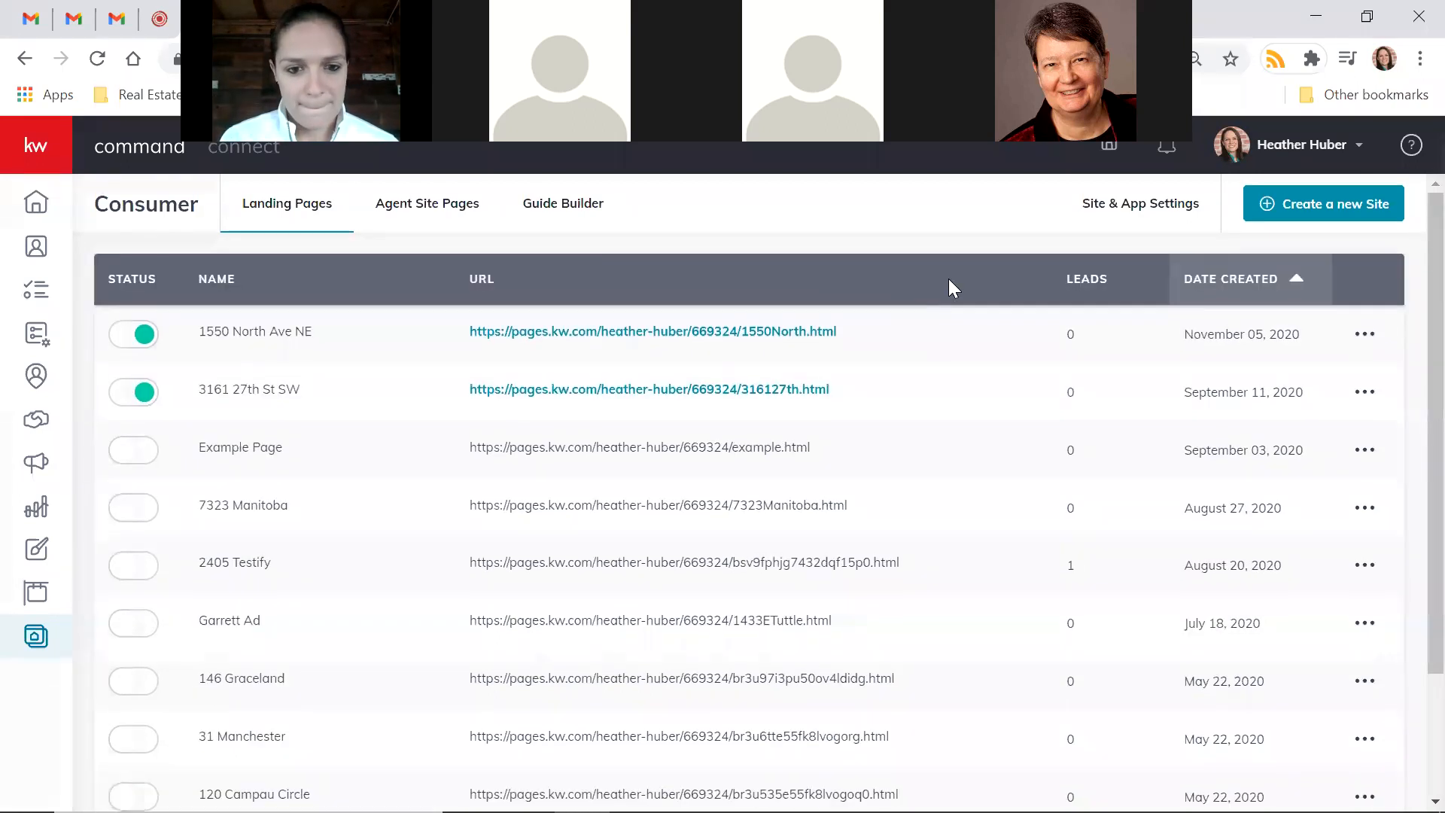